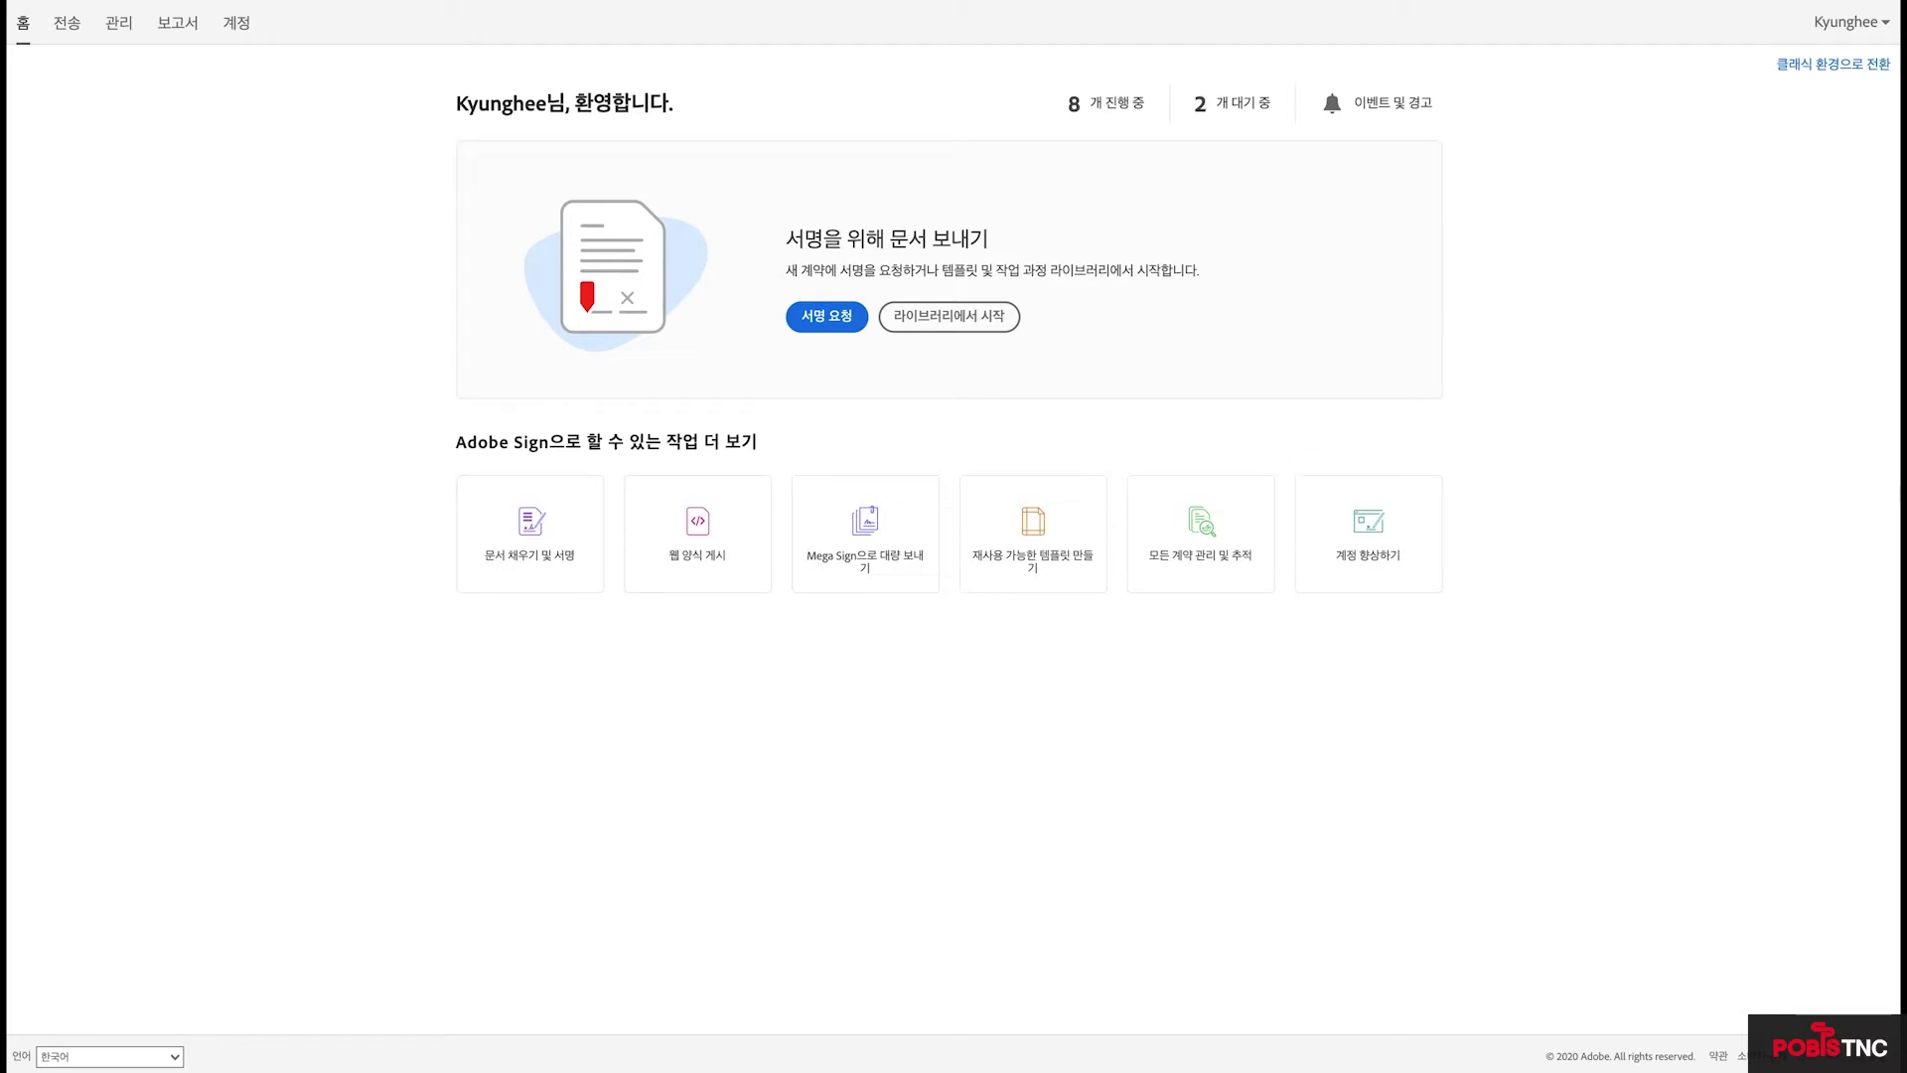
Start a signature request and add the first recipient by choosing the suggested e-mail address
left_click(834, 320)
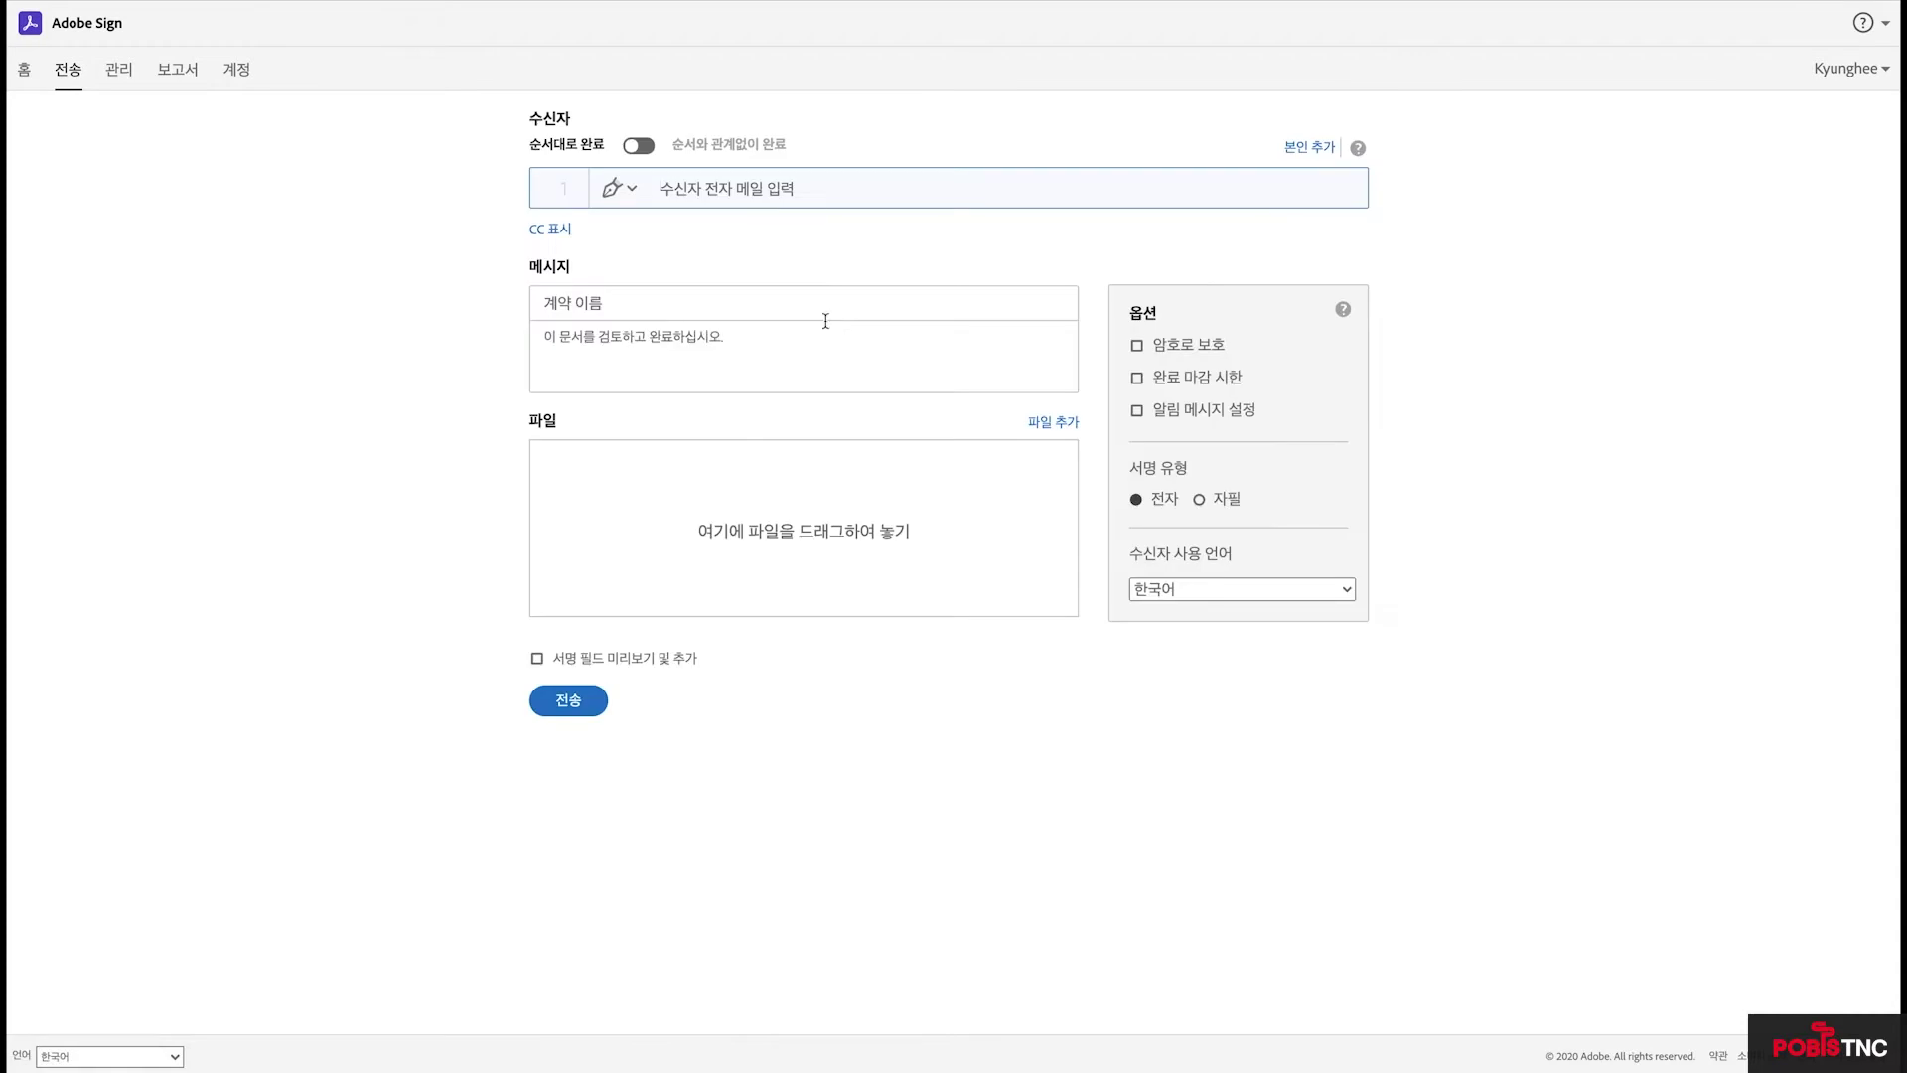
type("hon")
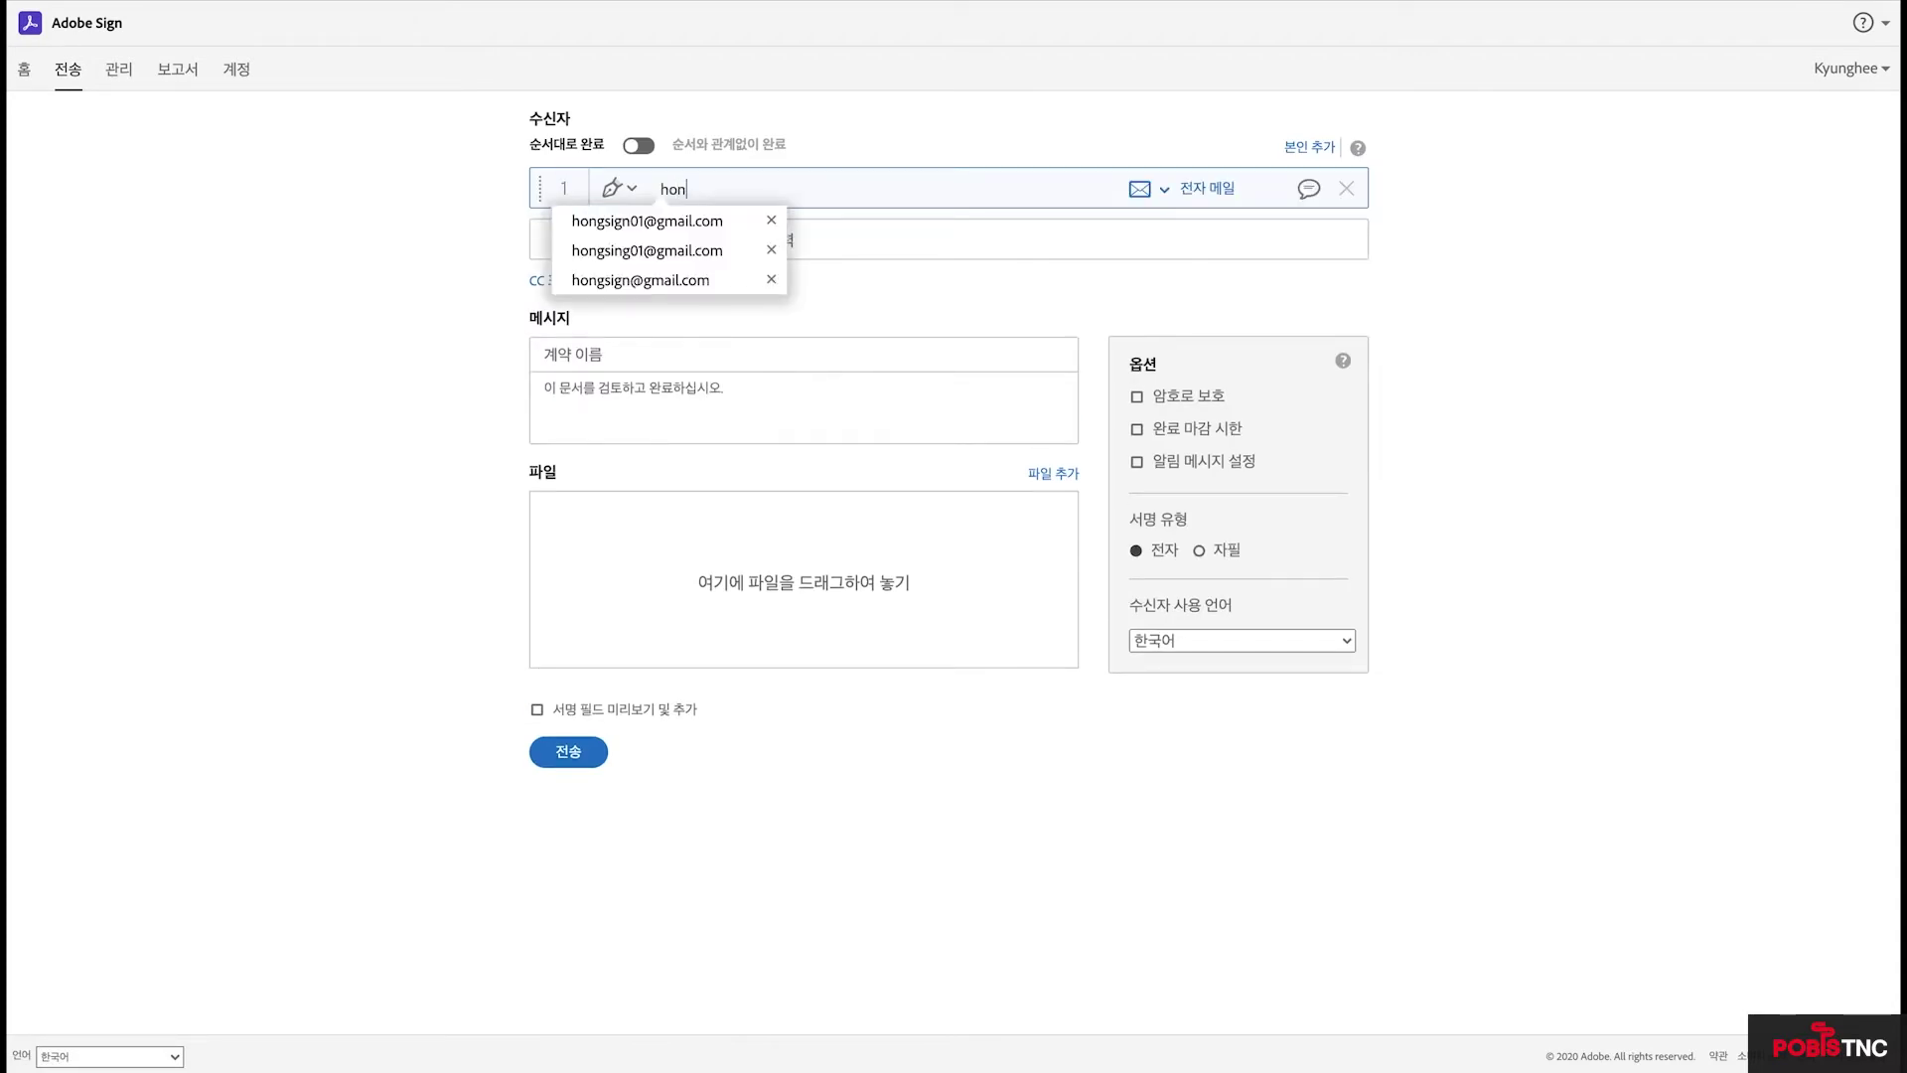
left_click(685, 220)
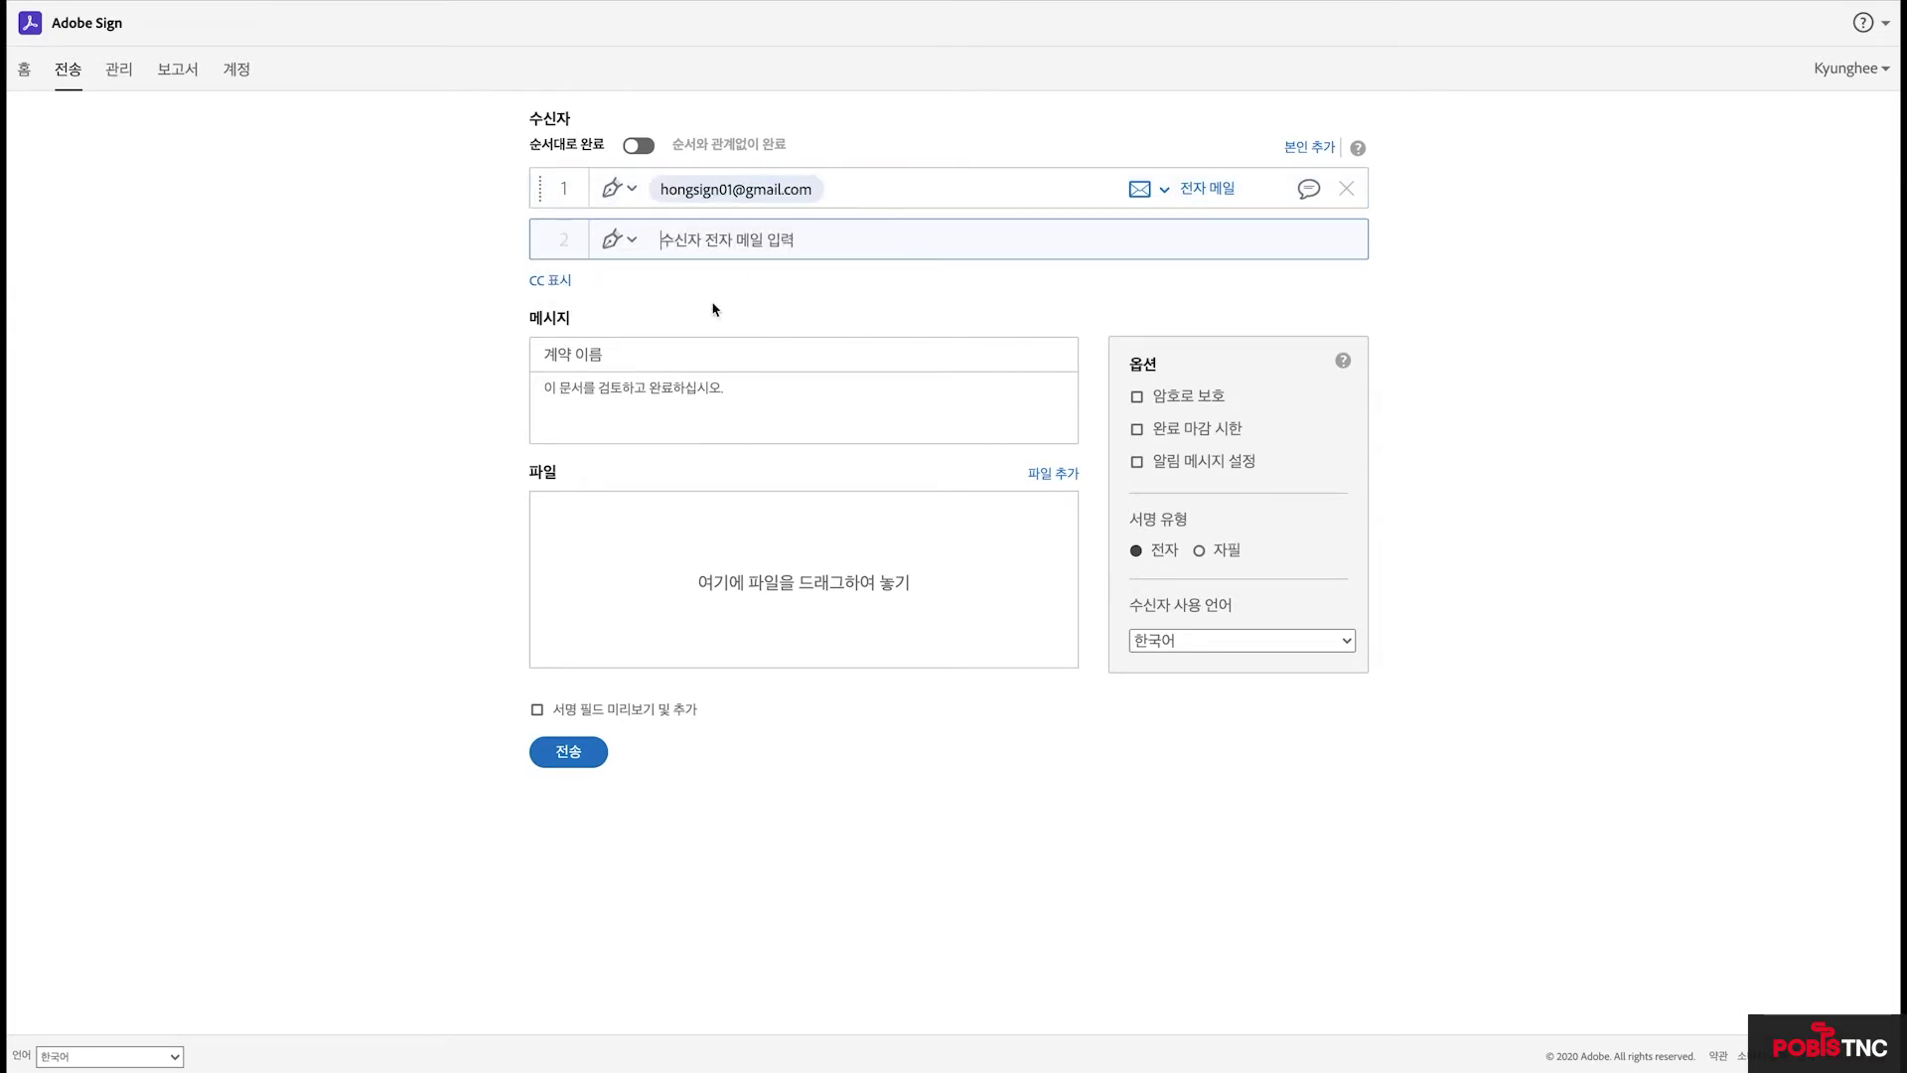
Name the agreement 연봉계약서 and accept the default review-and-complete message
left_click(606, 346)
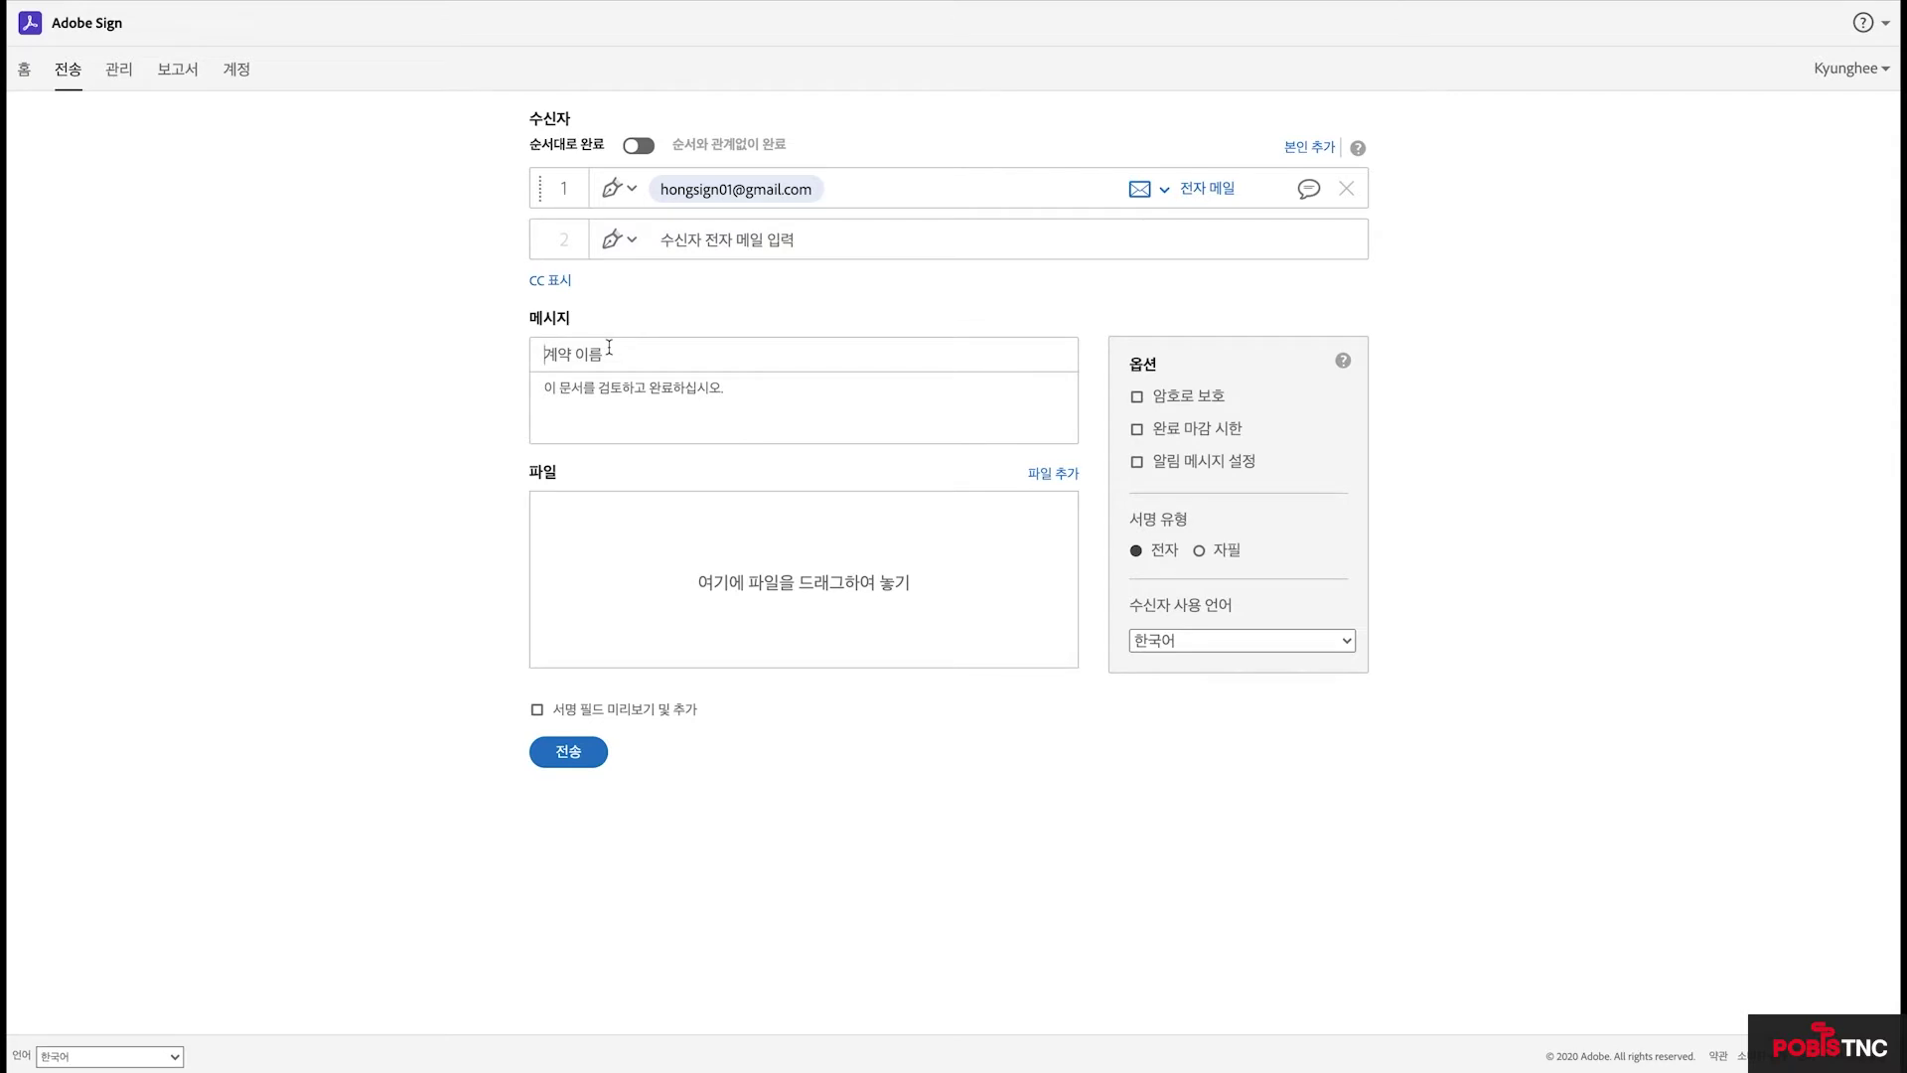
type("du")
key("BackSpace")
key("BackSpace")
type("연보ㅇ계약서")
left_click(688, 407)
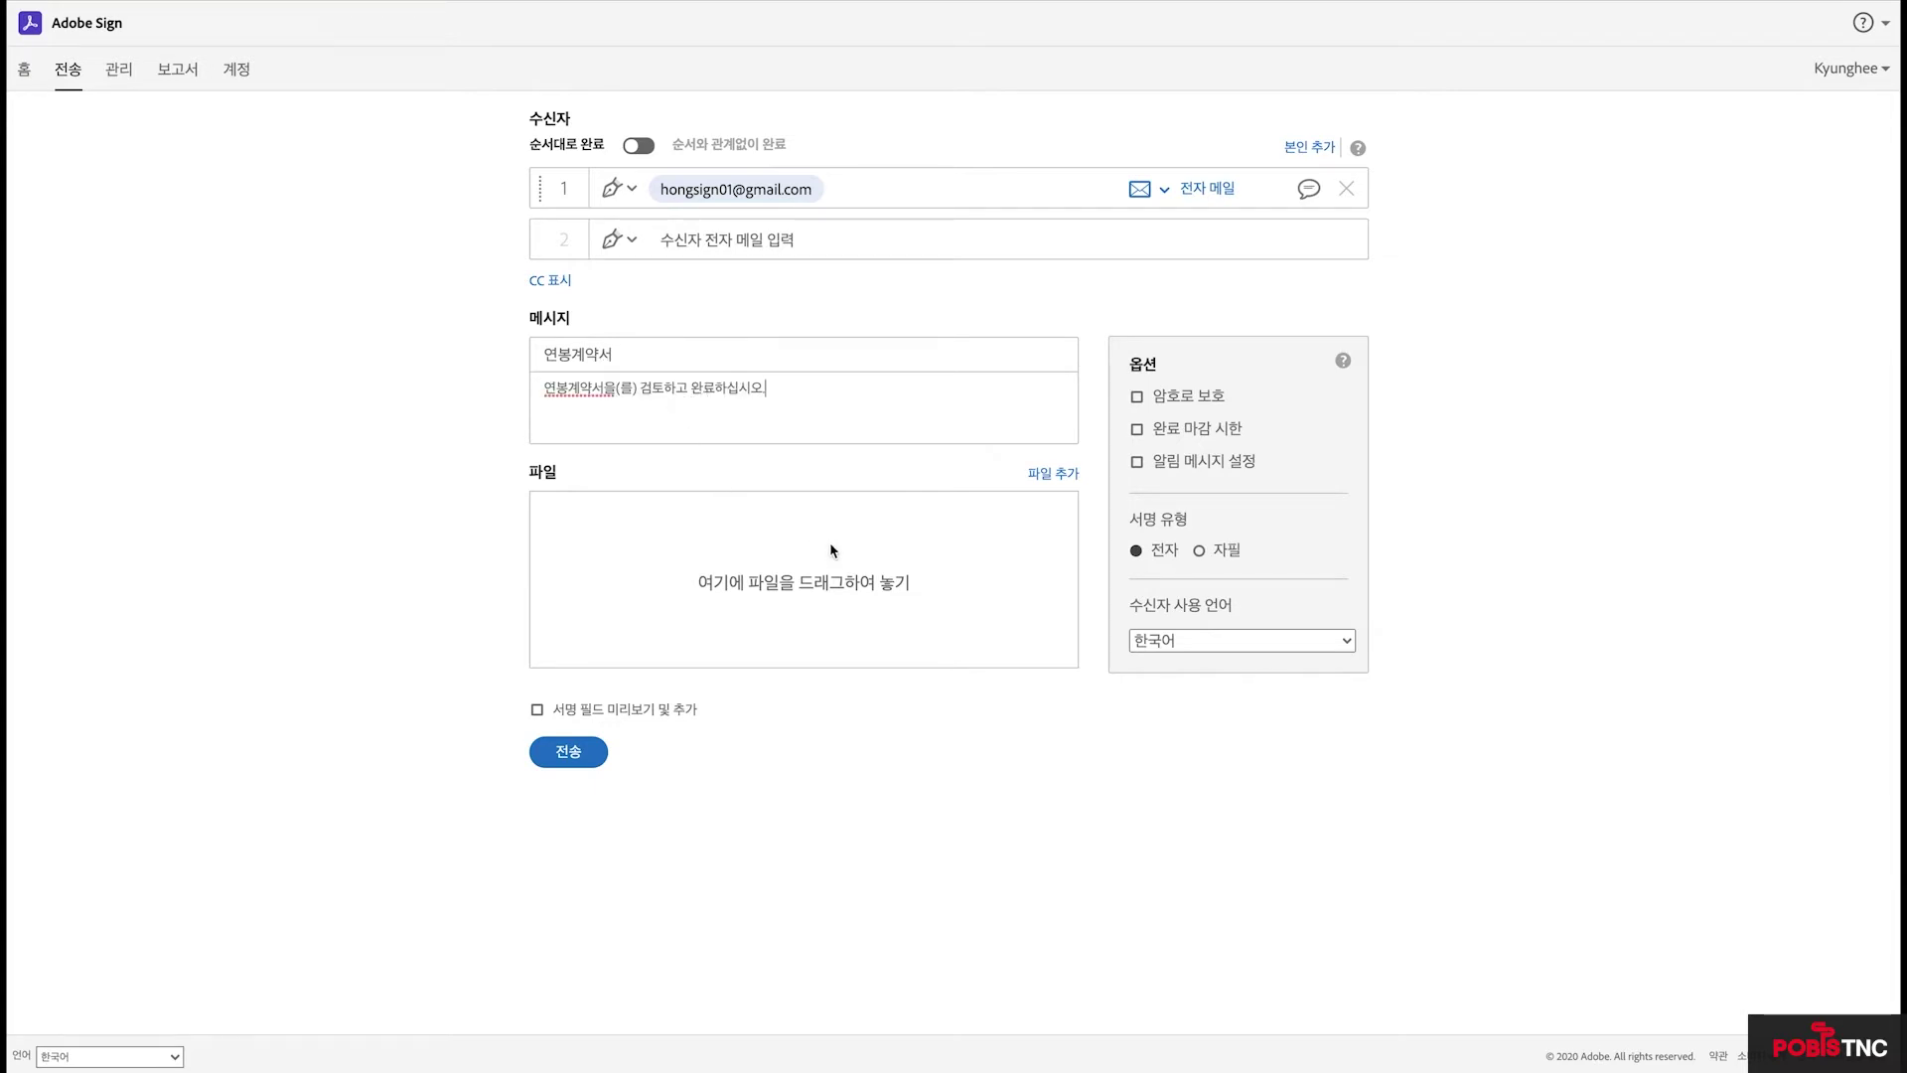
Attach the file 연봉계약서.docx from the computer's Adobe Sign folder to the agreement
left_click(1071, 479)
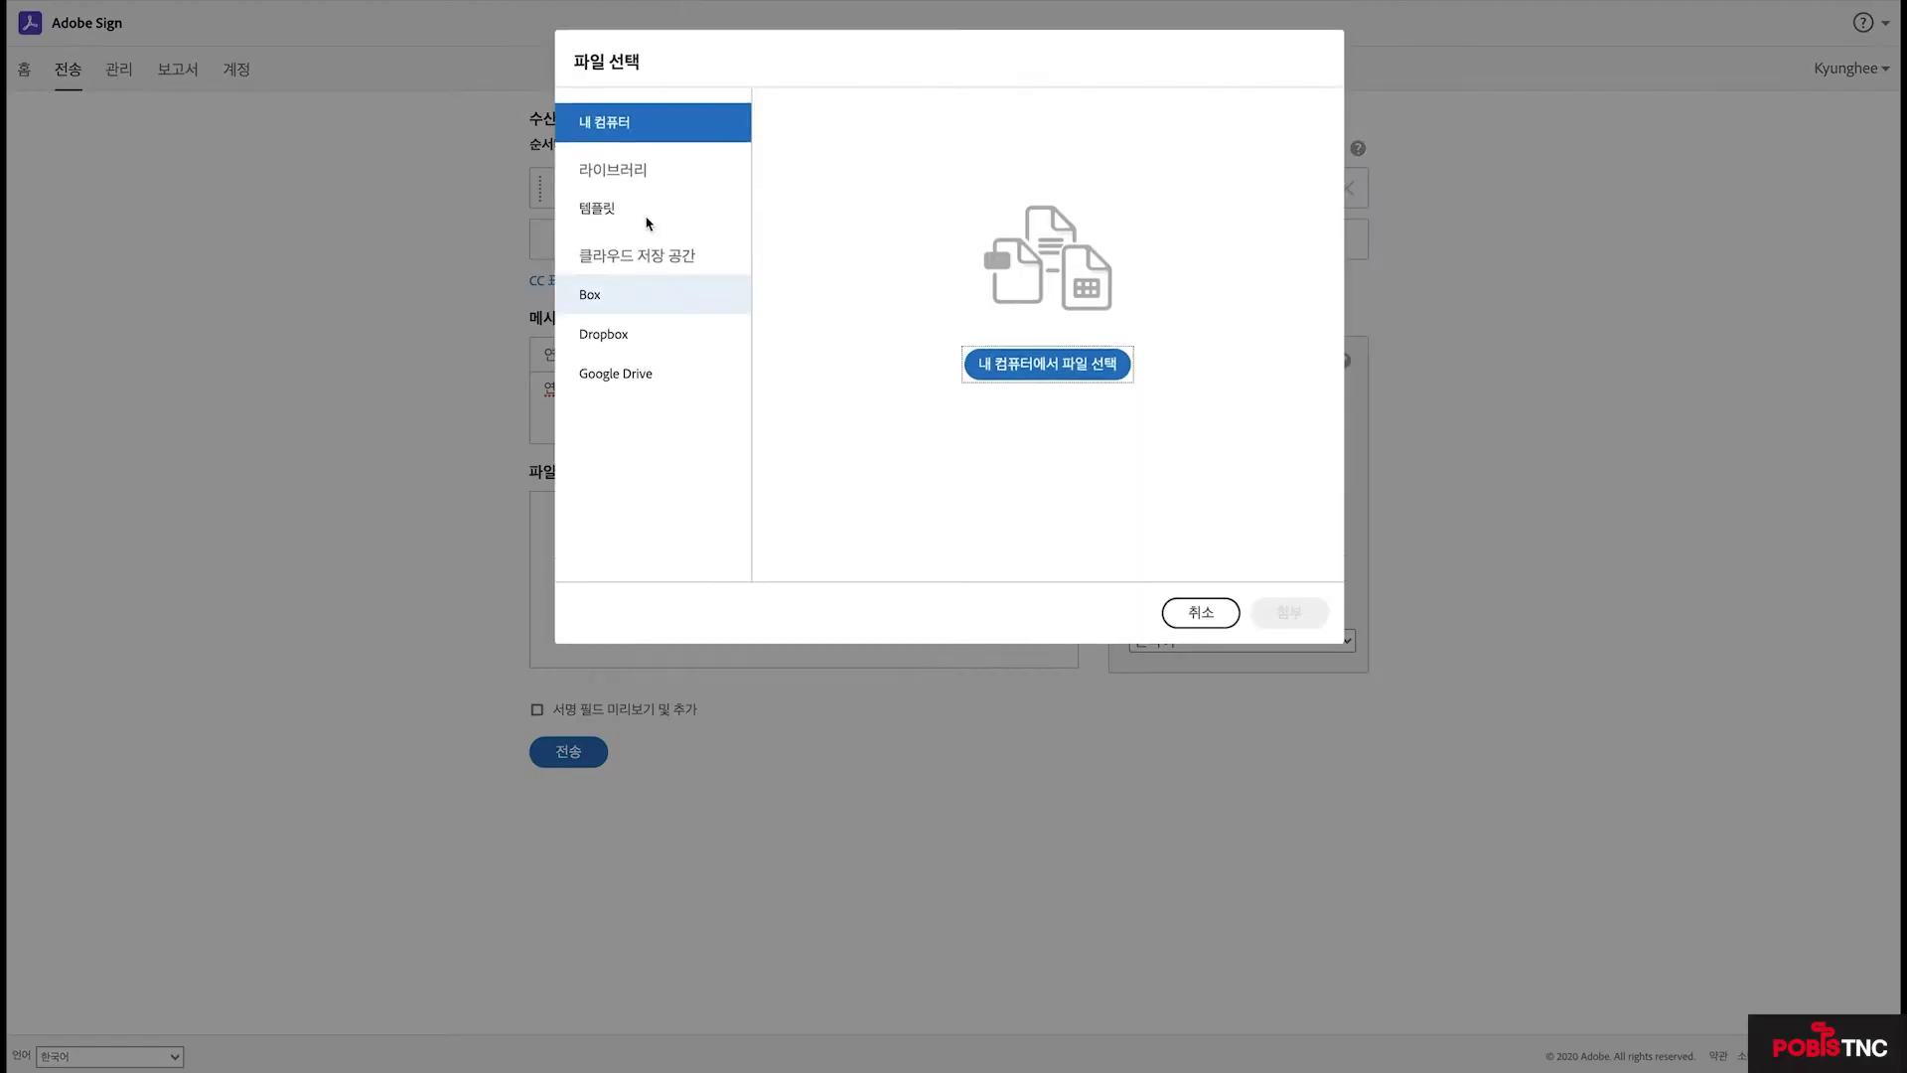
left_click(1039, 368)
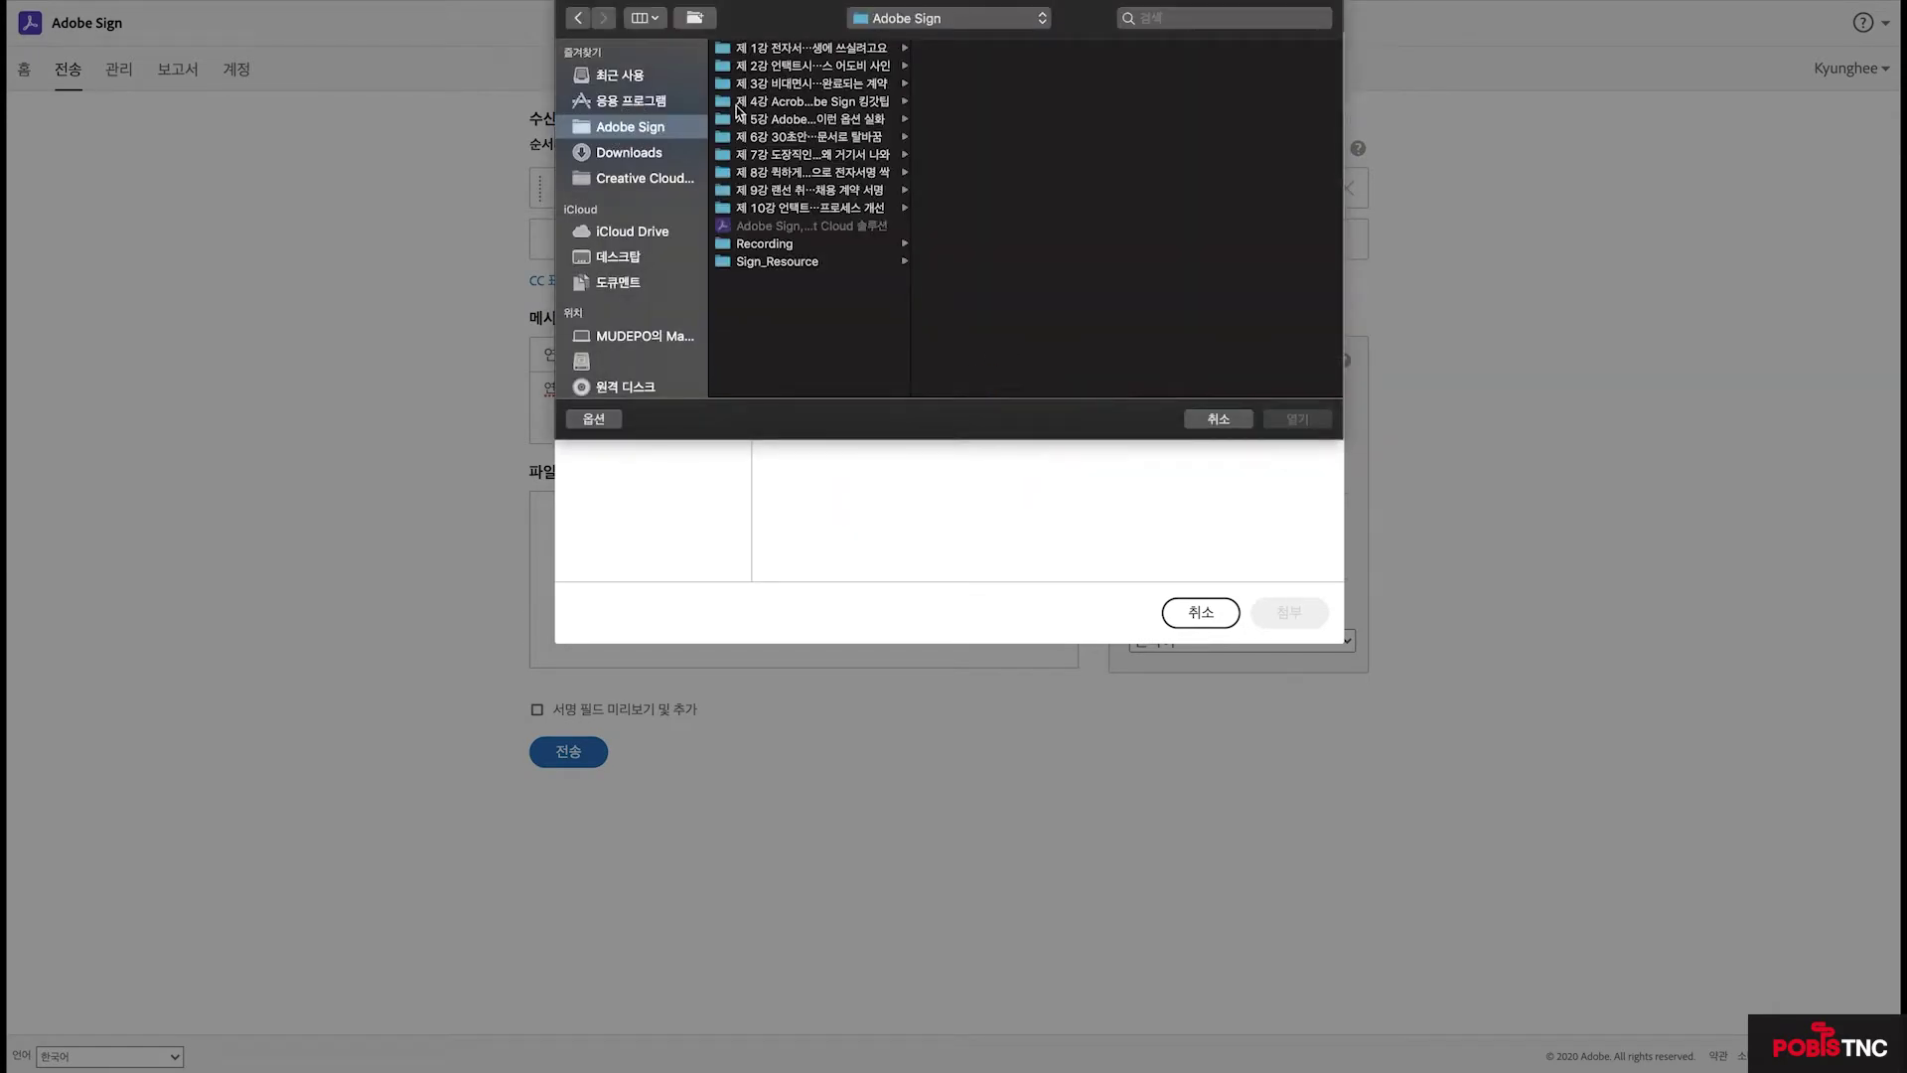
left_click(800, 118)
left_click(996, 67)
left_click(1296, 419)
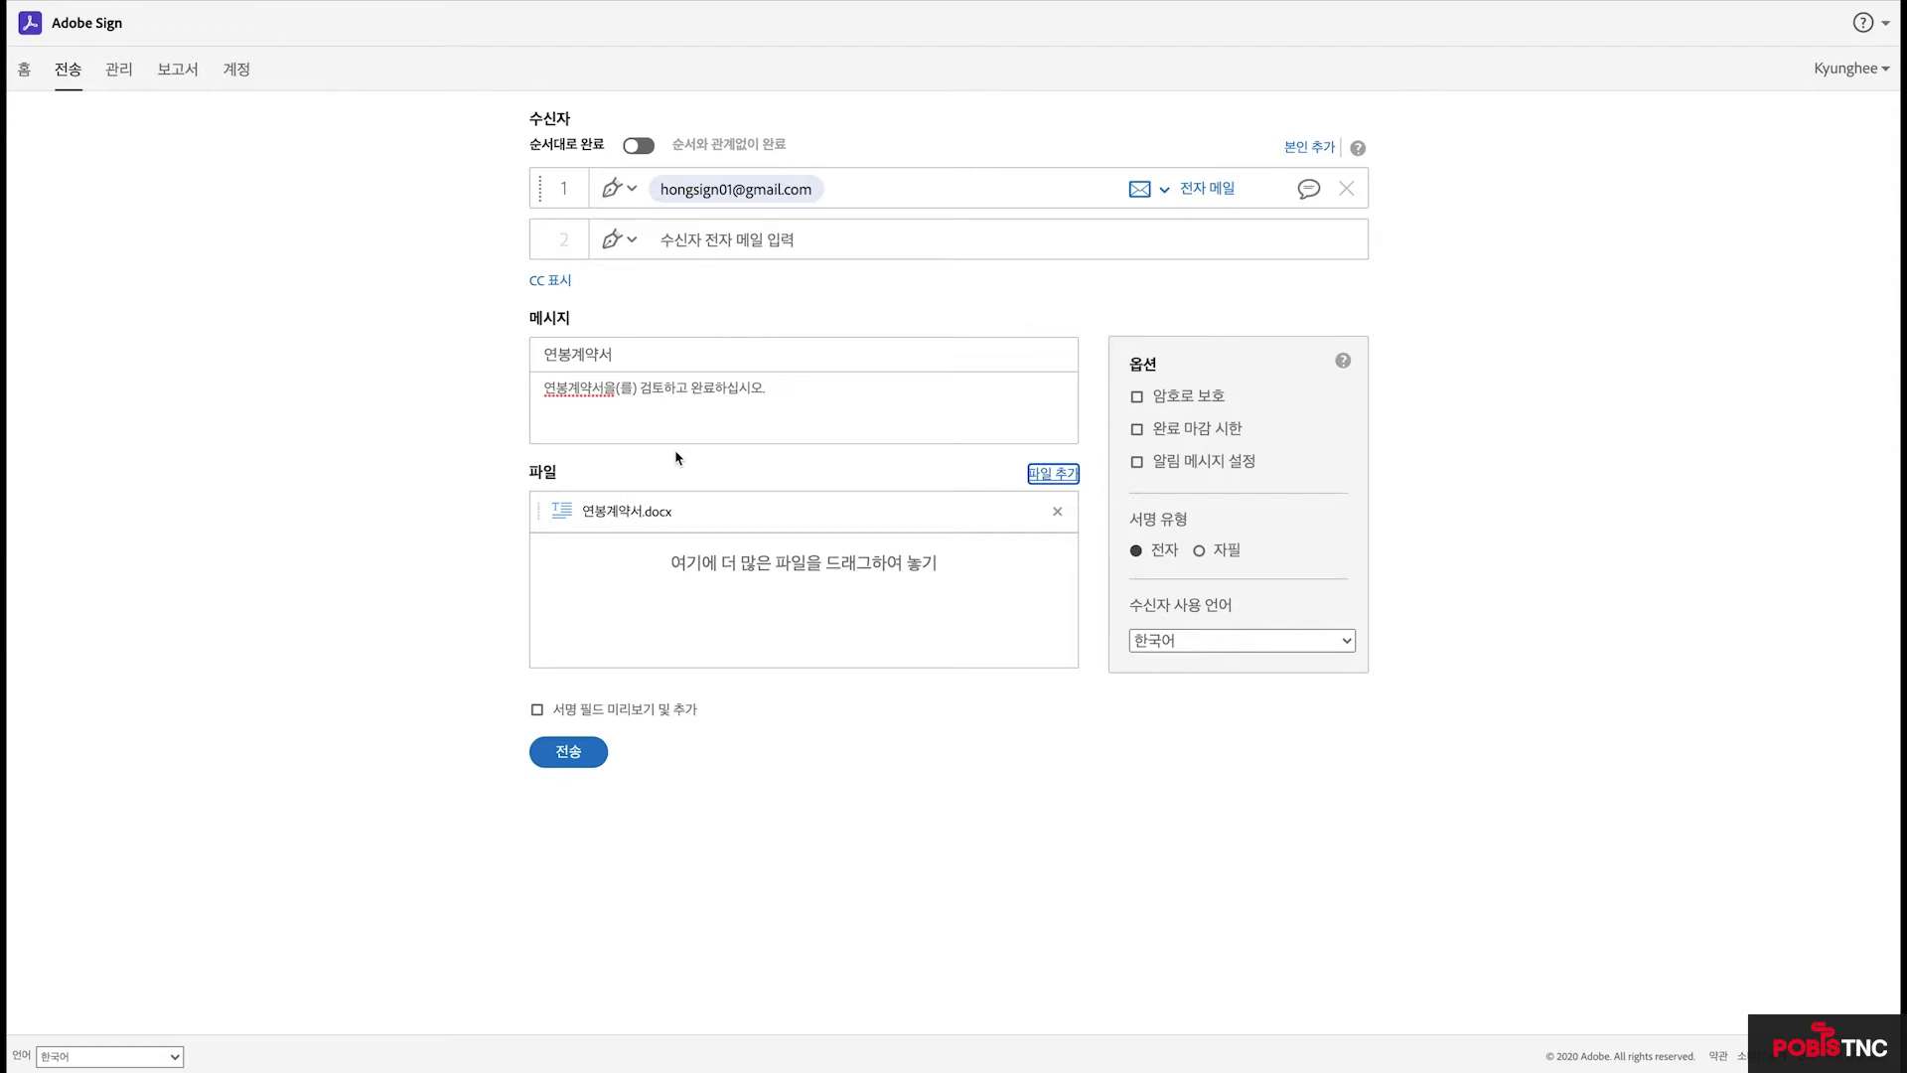
Enable the completion deadline (완료 마감 시한) and set it to 2 days
left_click(1359, 362)
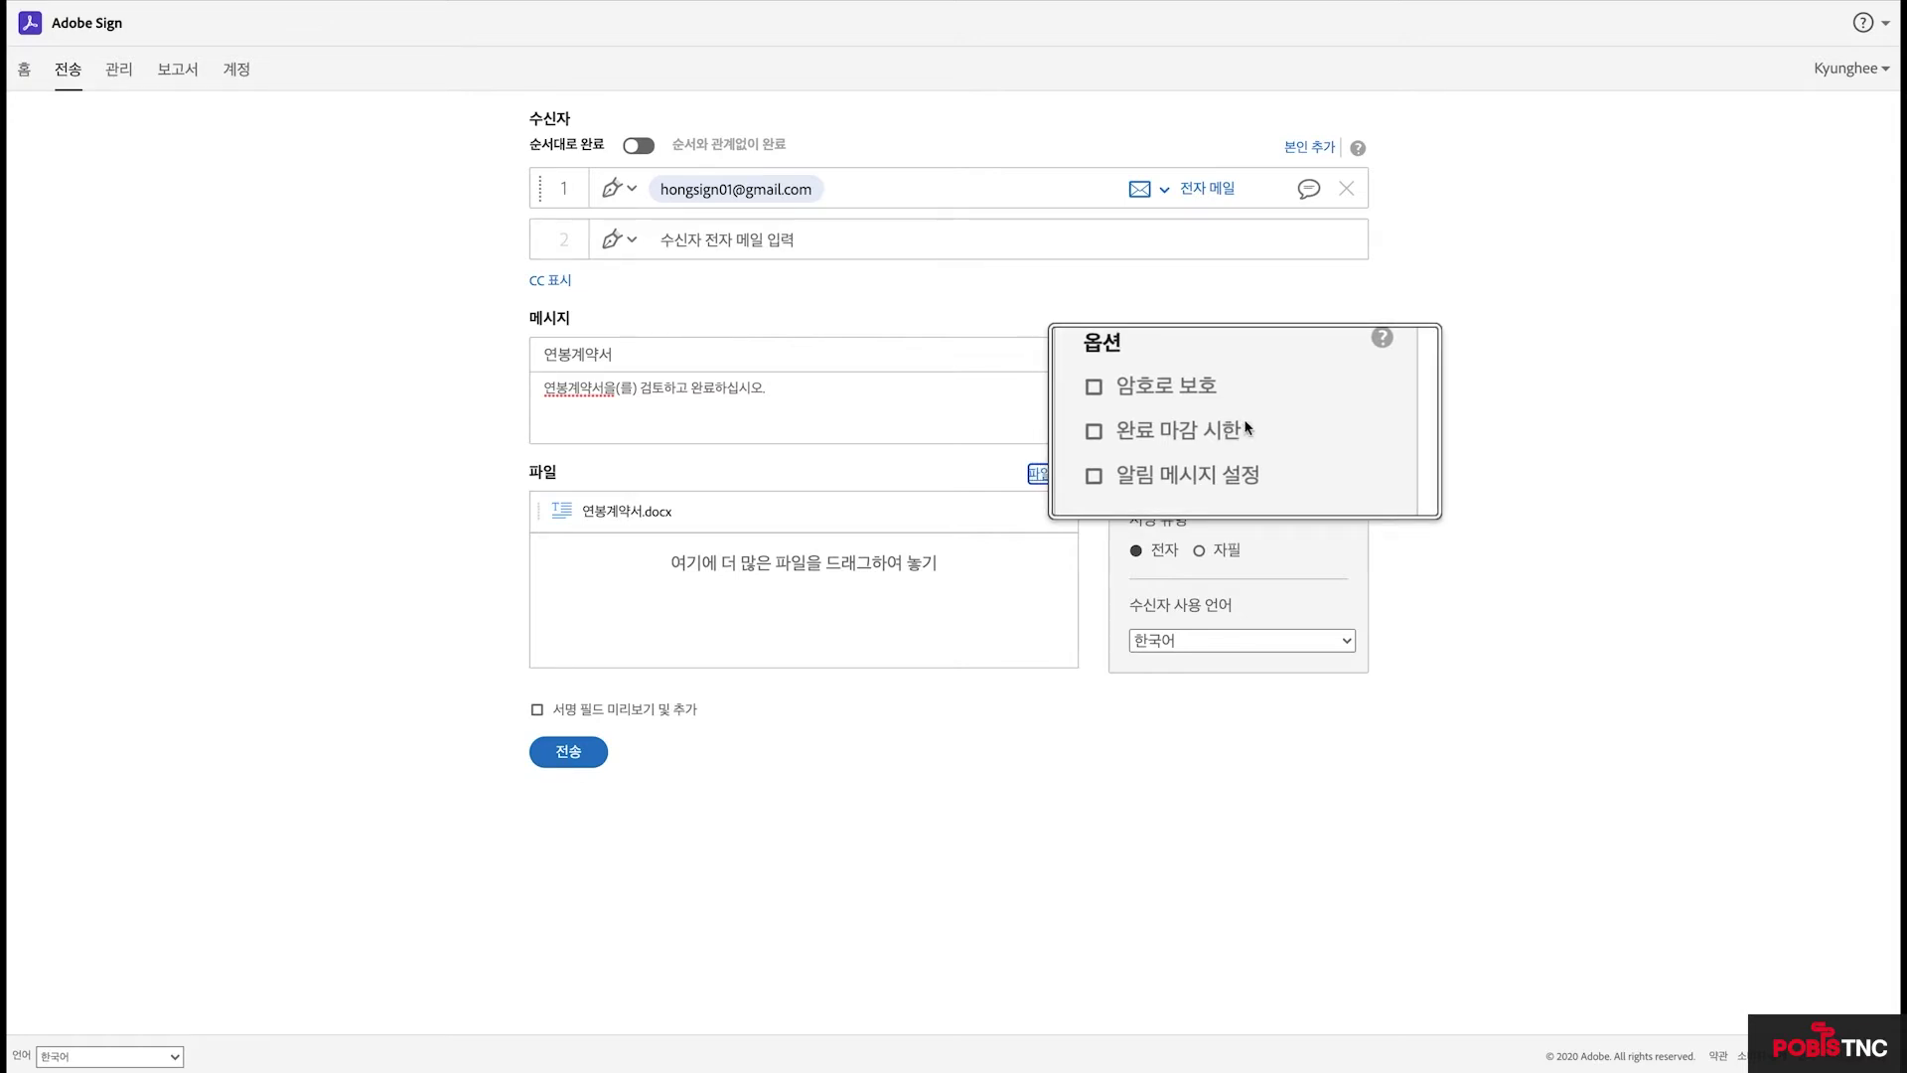
left_click(1242, 429)
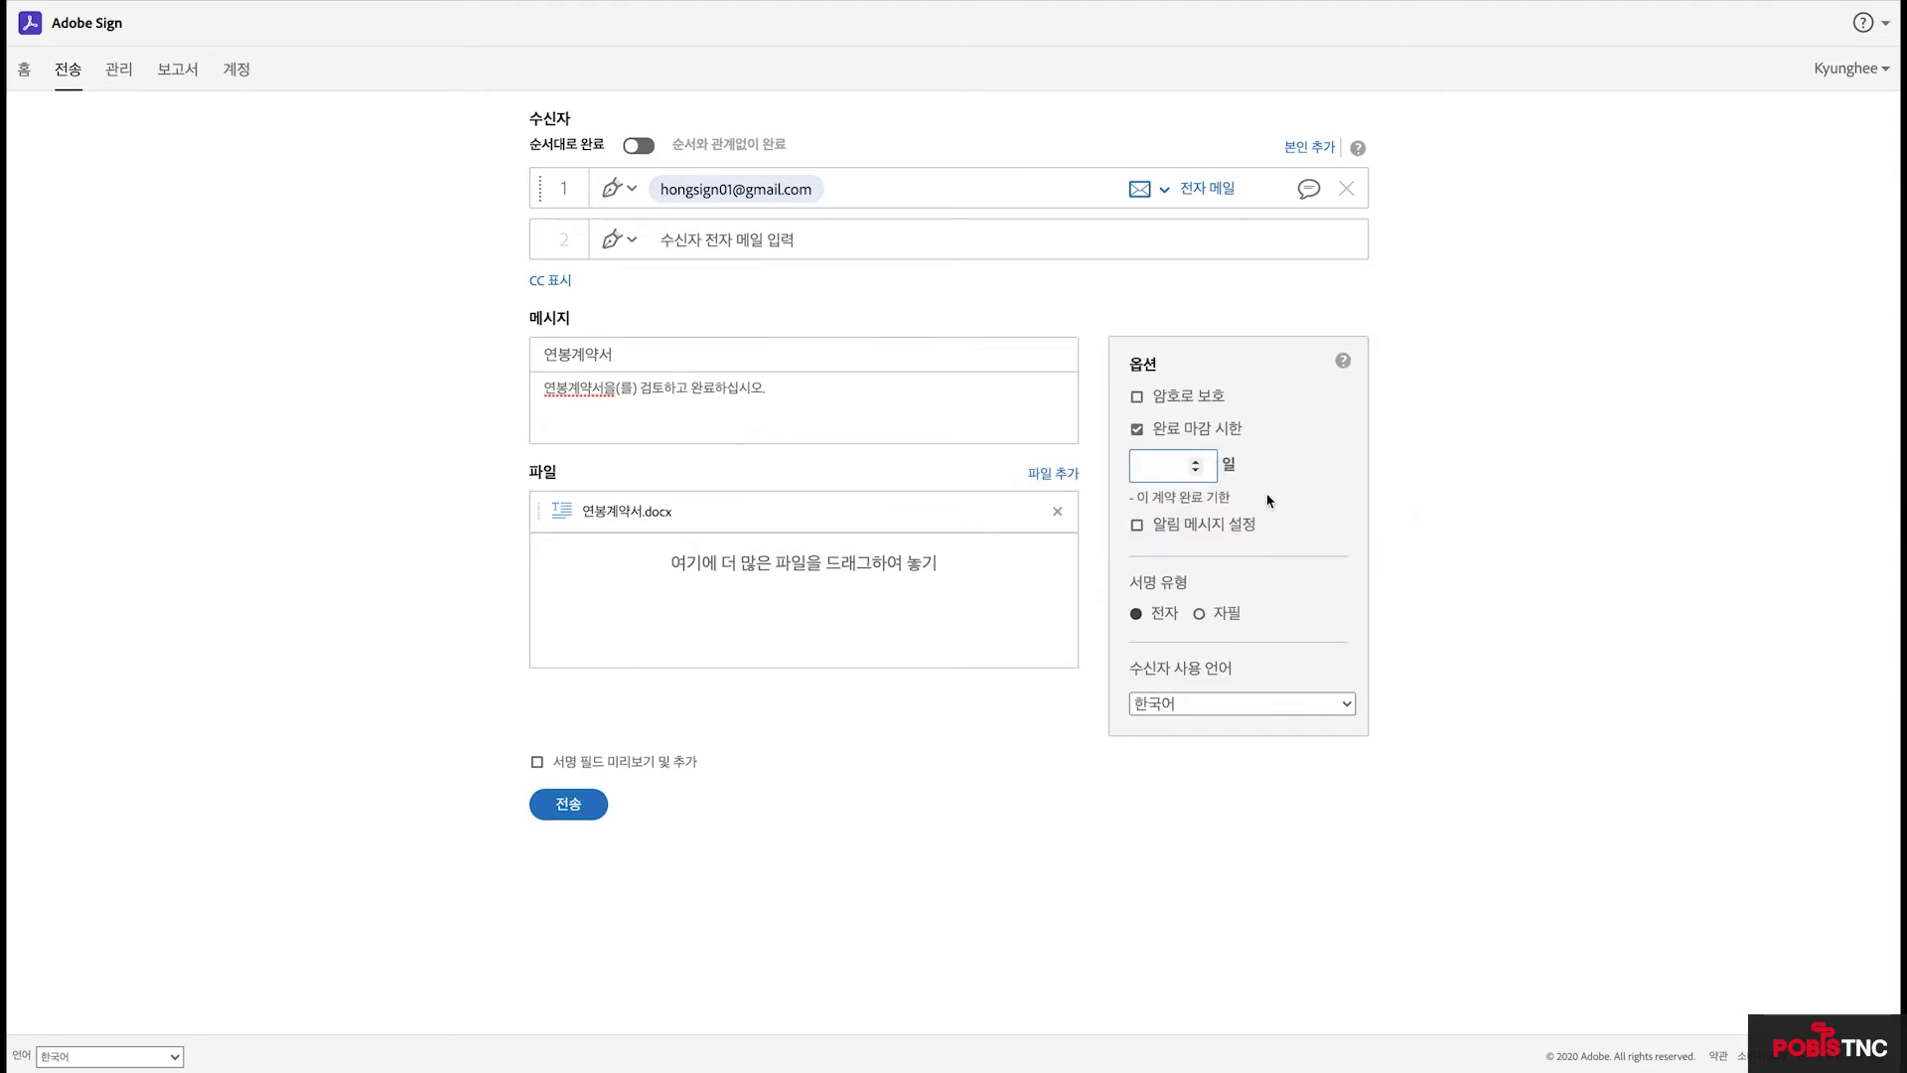
left_click(1199, 463)
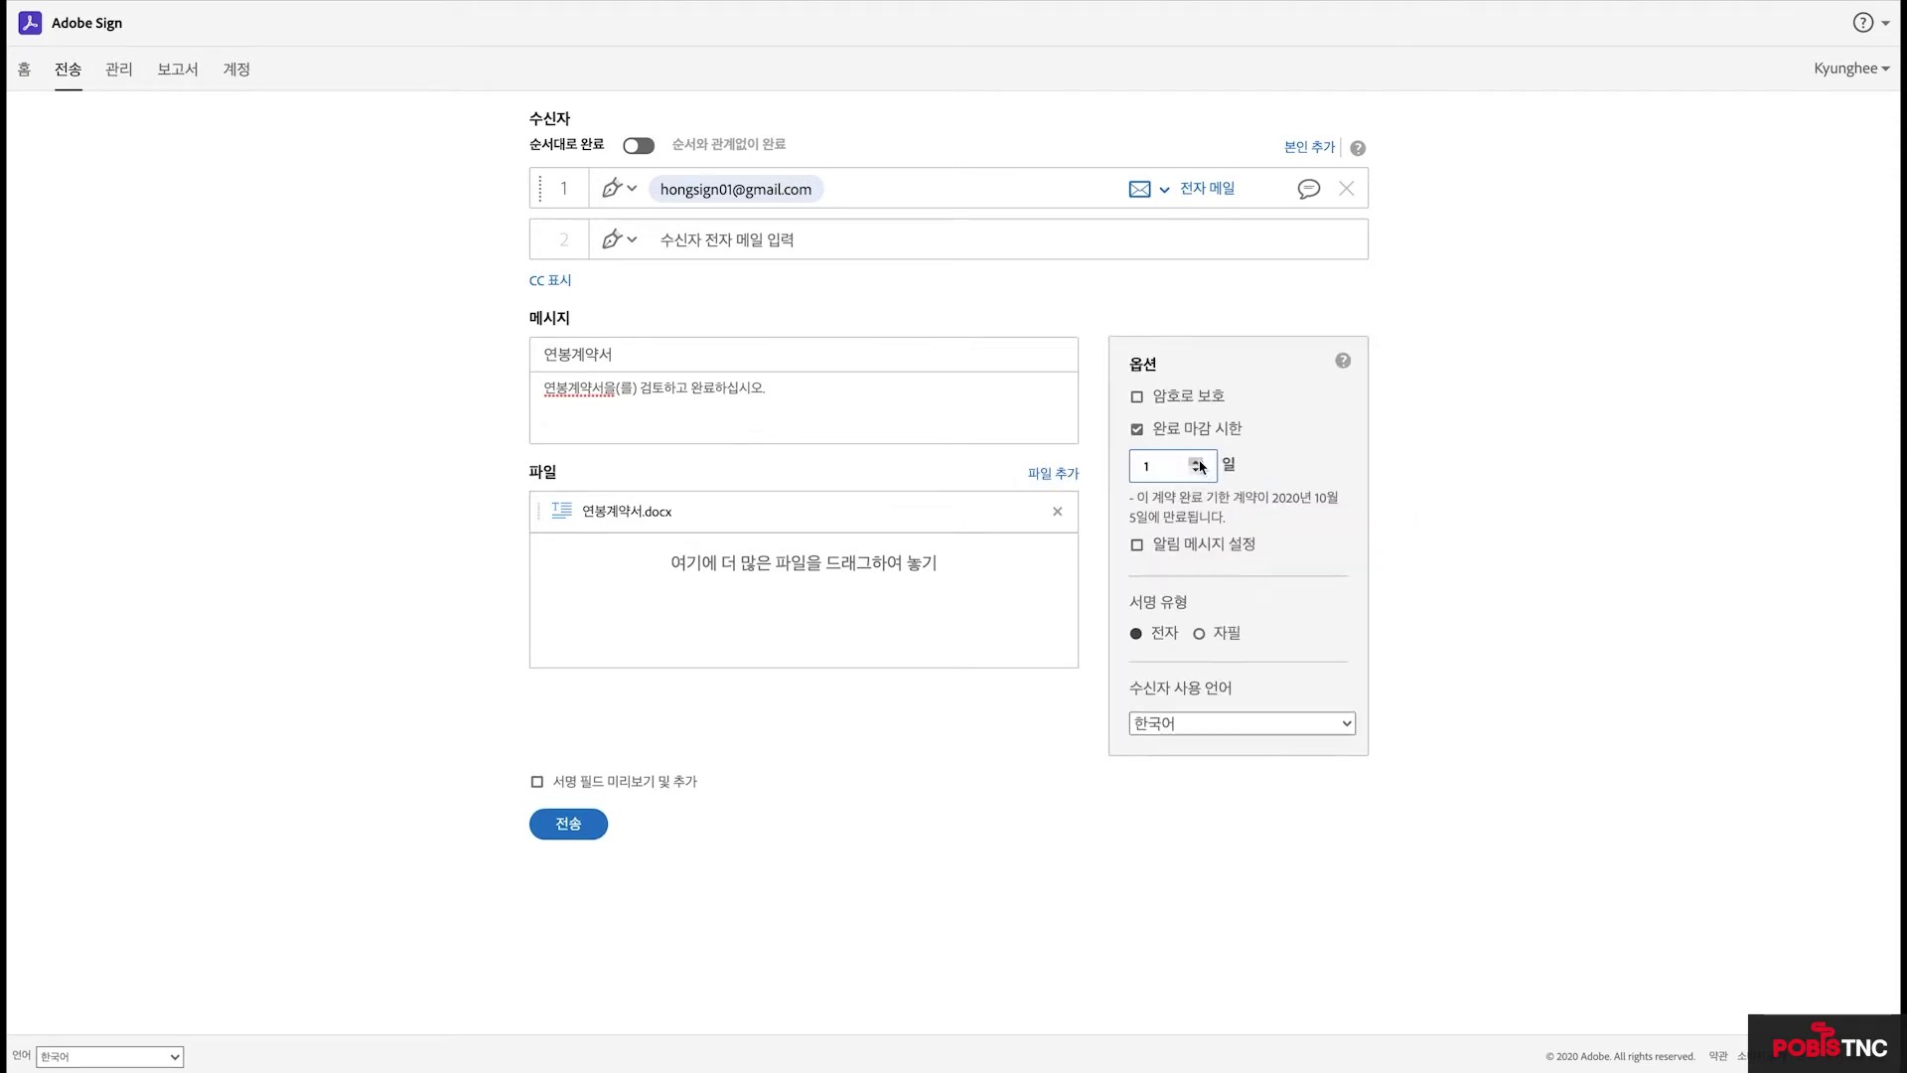
left_click(1199, 463)
left_click(1199, 470)
left_click(1199, 464)
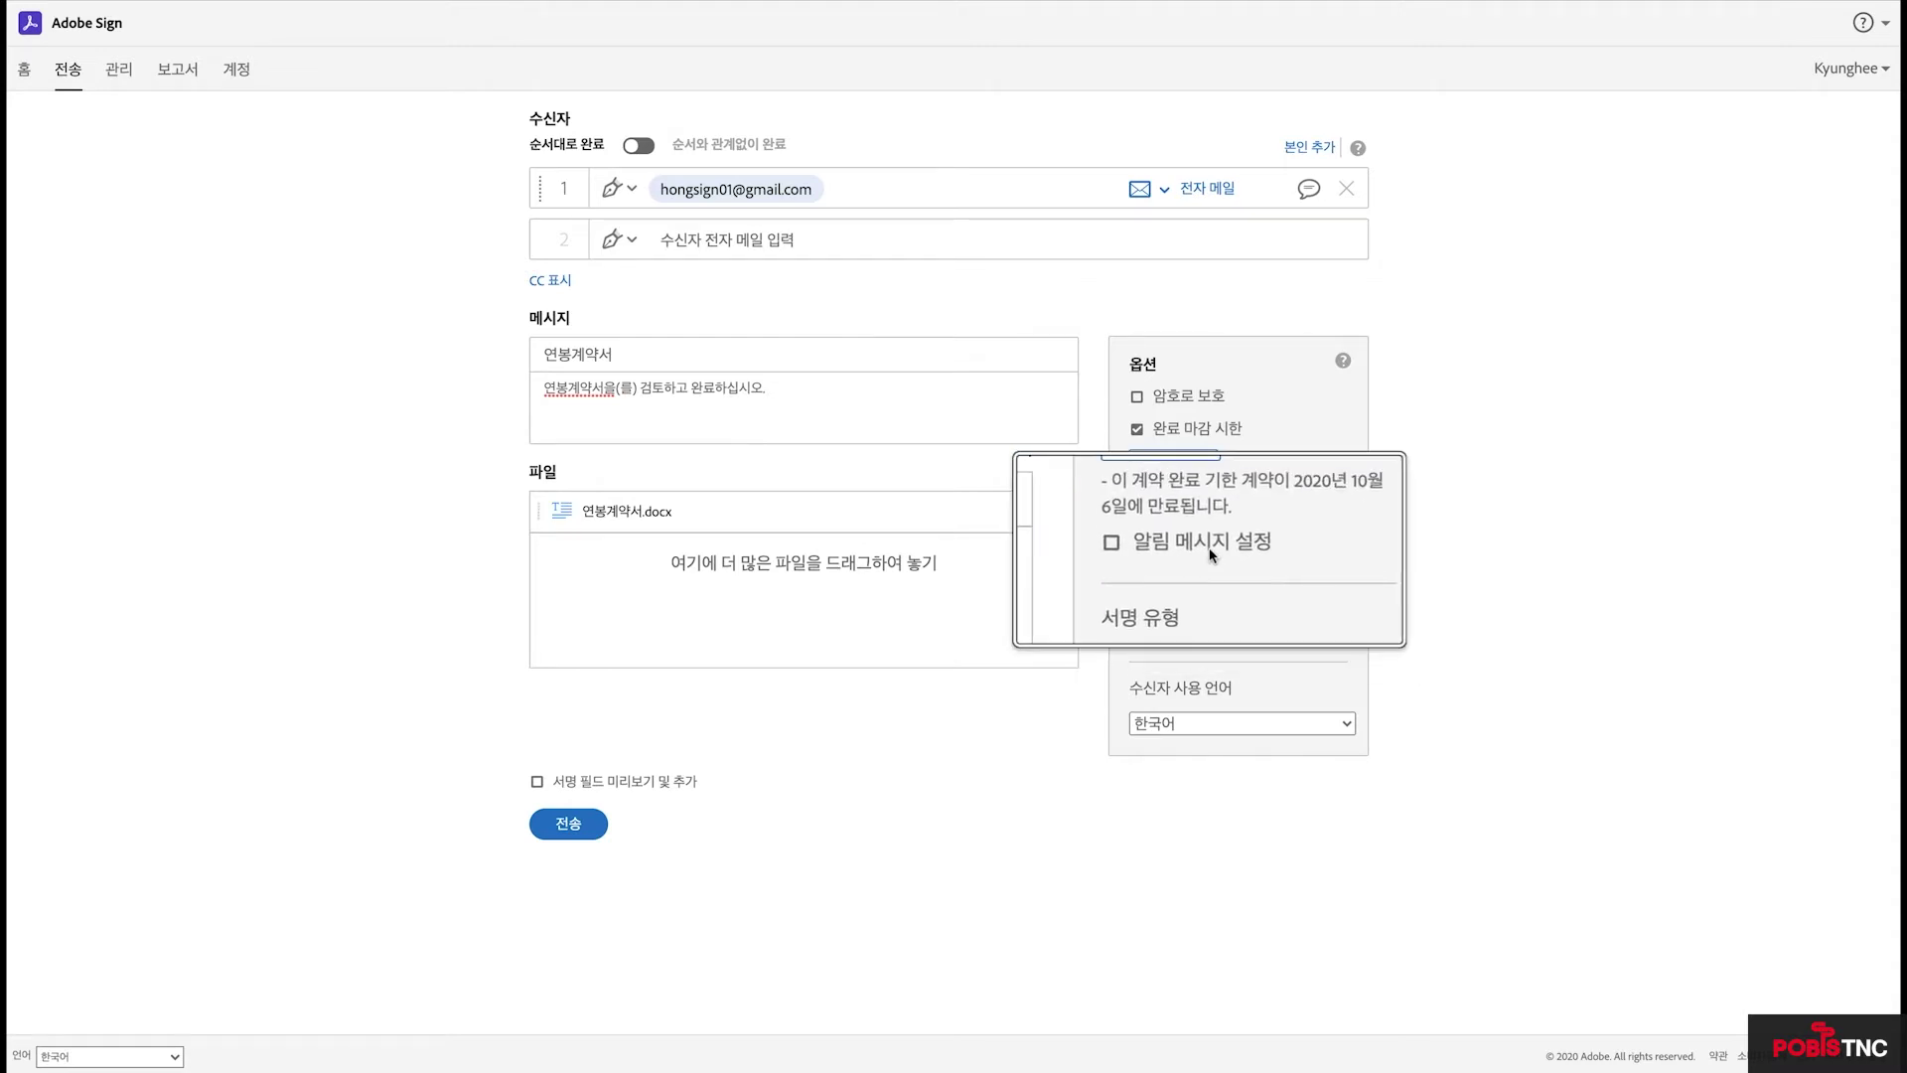
Enable reminder messages (알림 메시지 설정) with the frequency set to daily (매일)
left_click(1137, 545)
left_click(1213, 579)
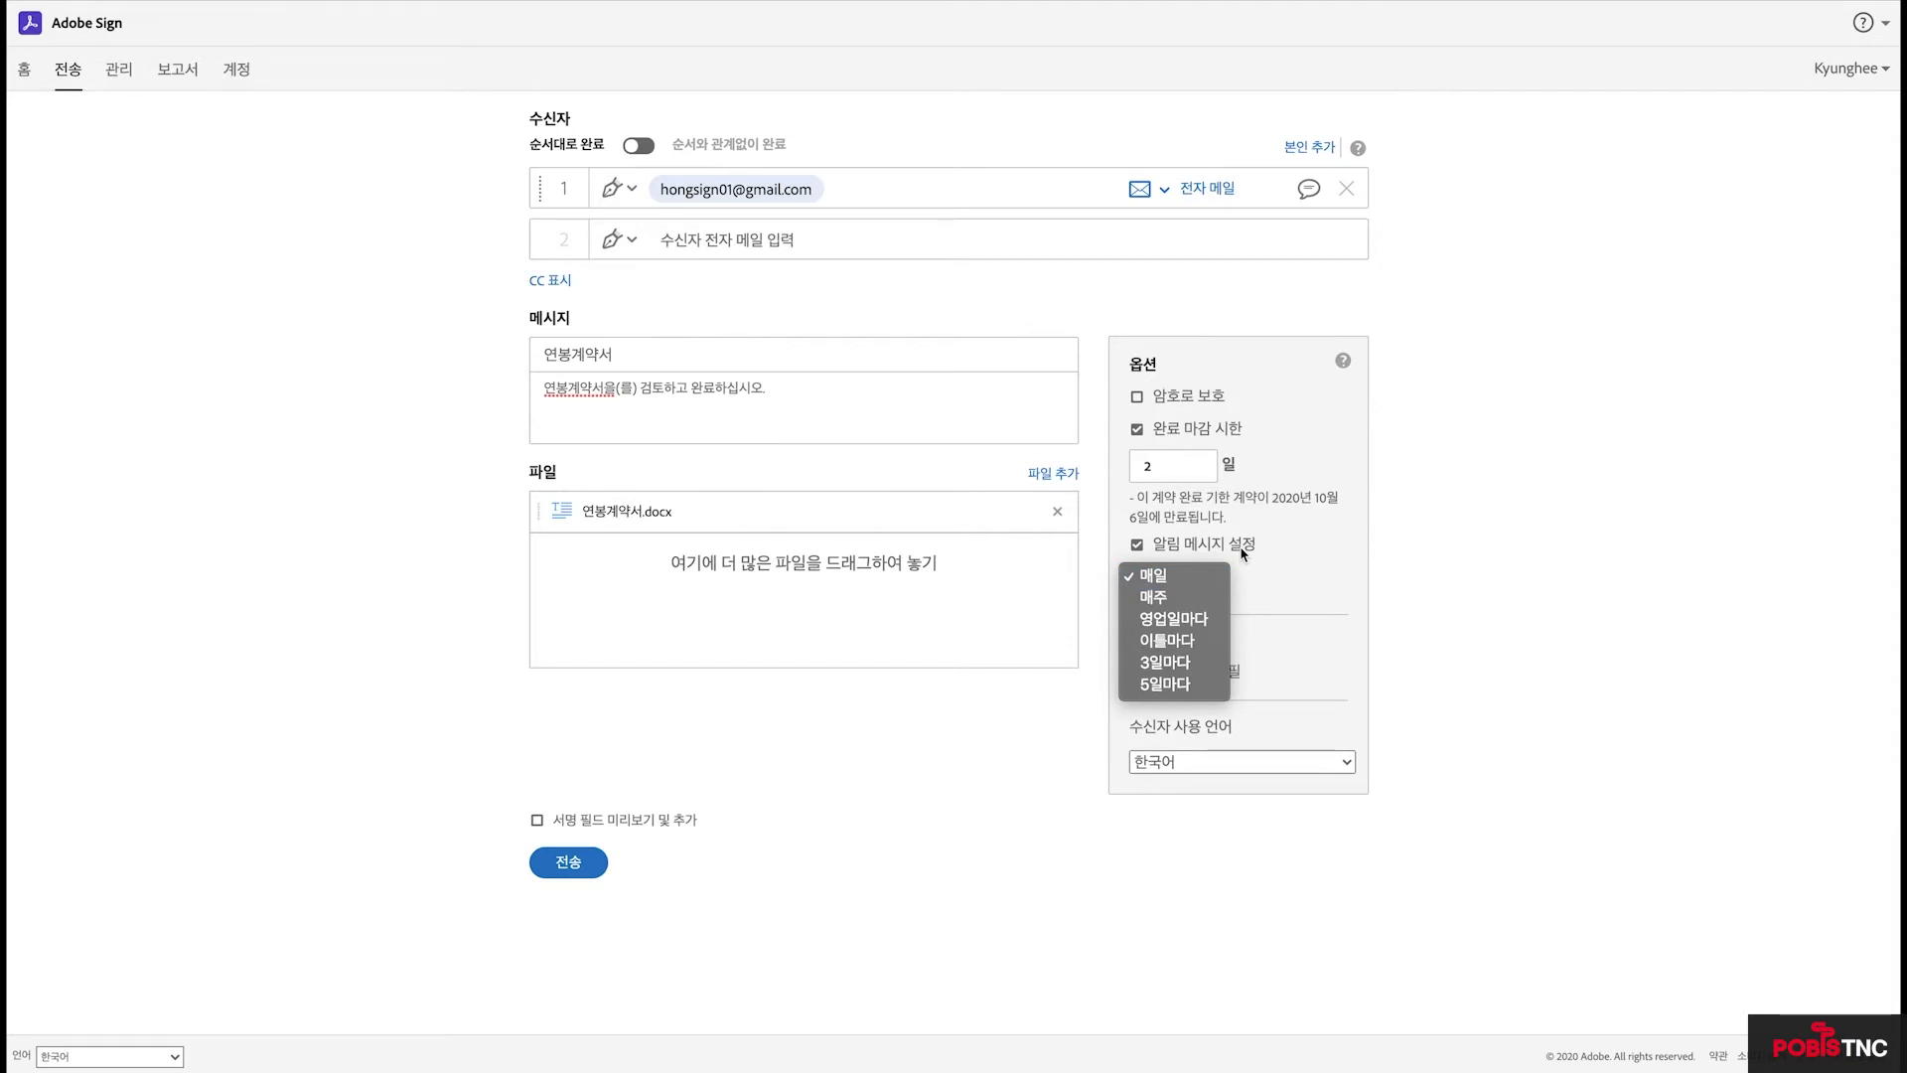
left_click(1214, 578)
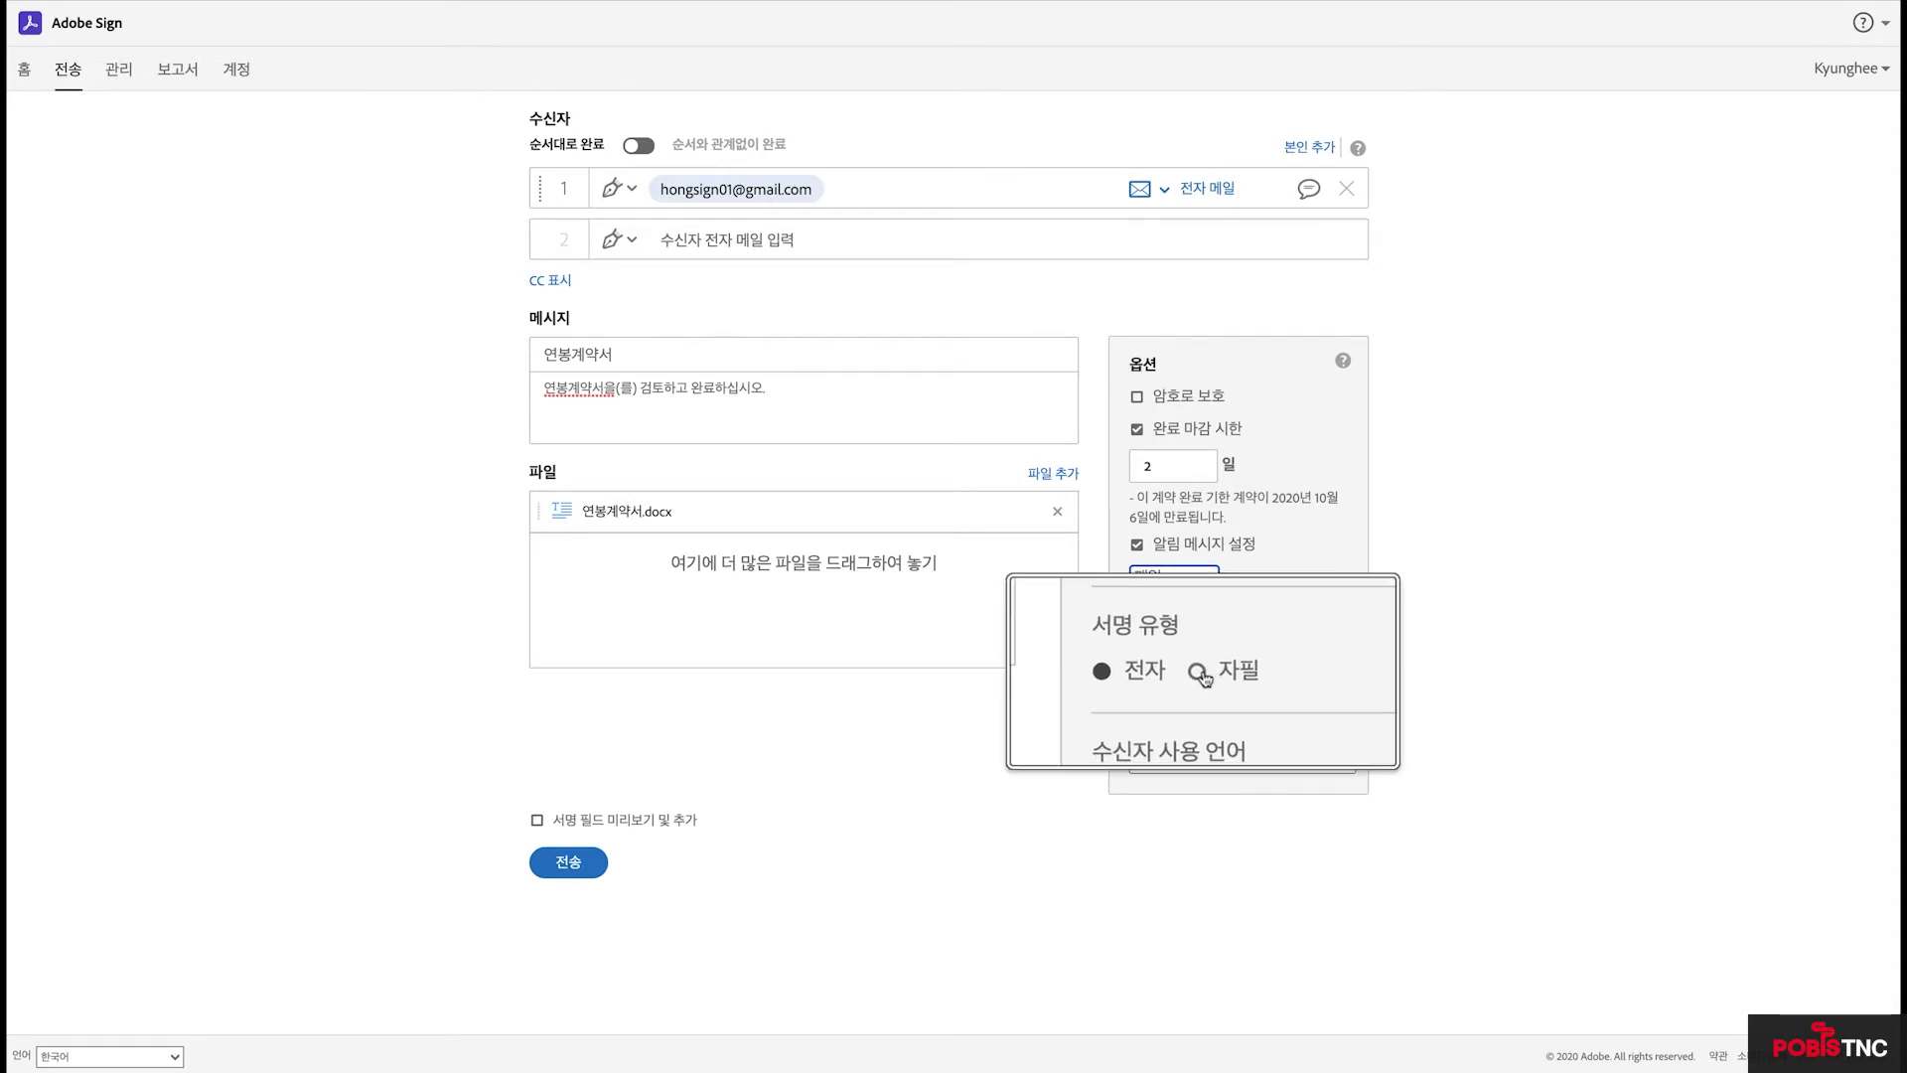
Try the handwritten (자필) signature type, return it to electronic (전자), and send the agreement for signature
left_click(1214, 668)
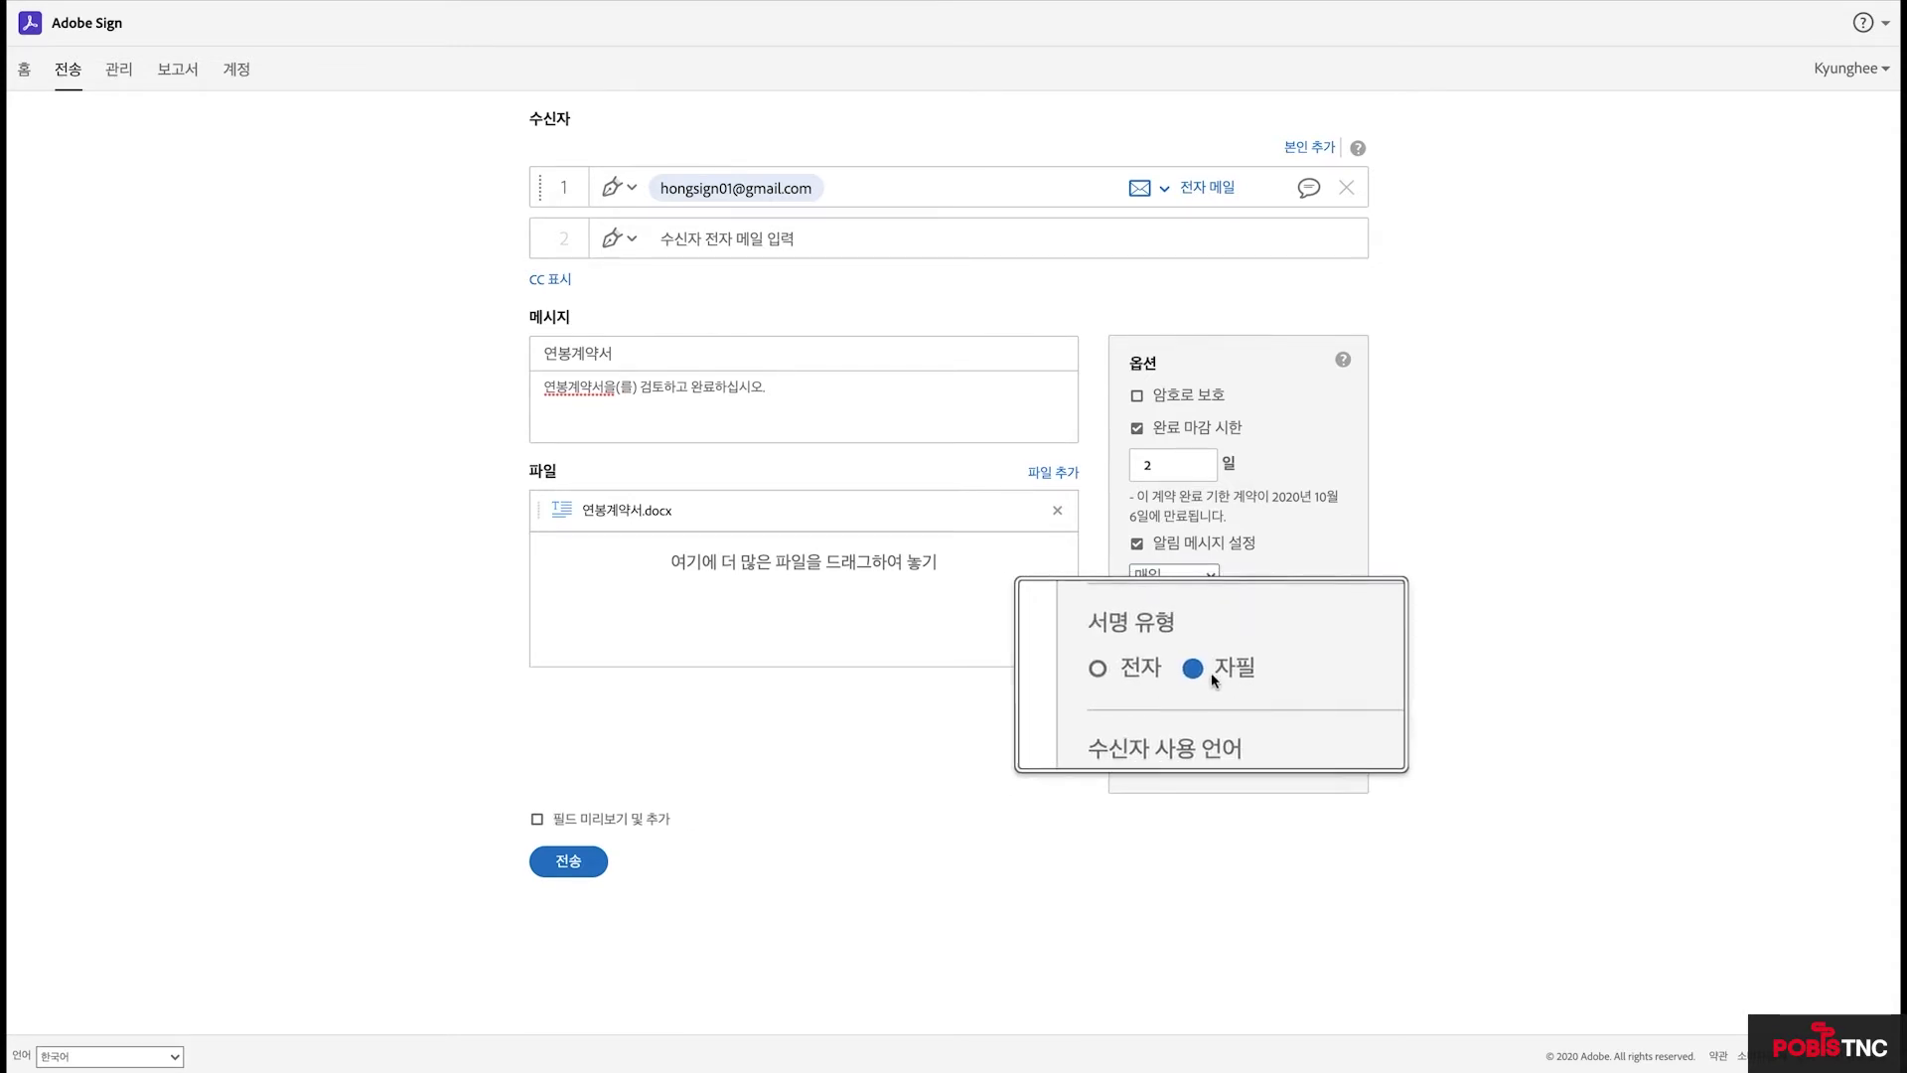
left_click(1136, 672)
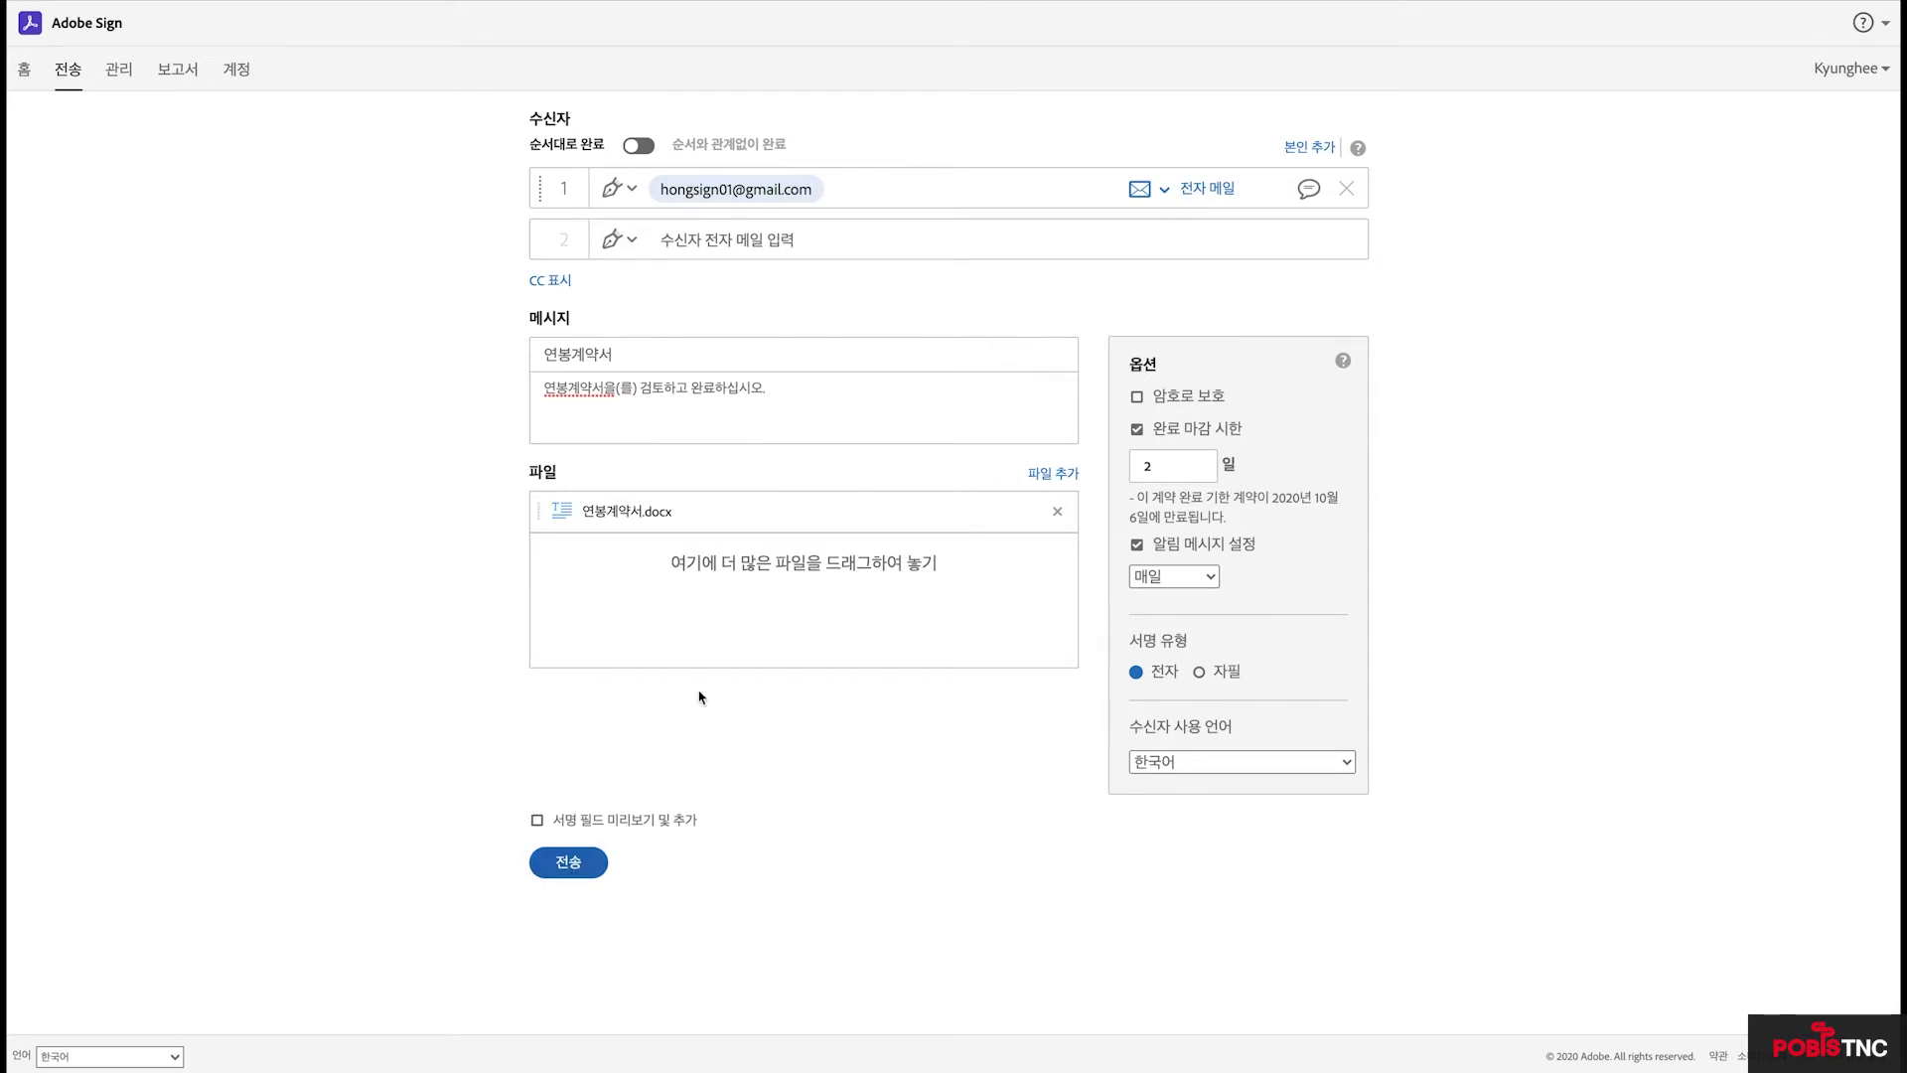
left_click(582, 872)
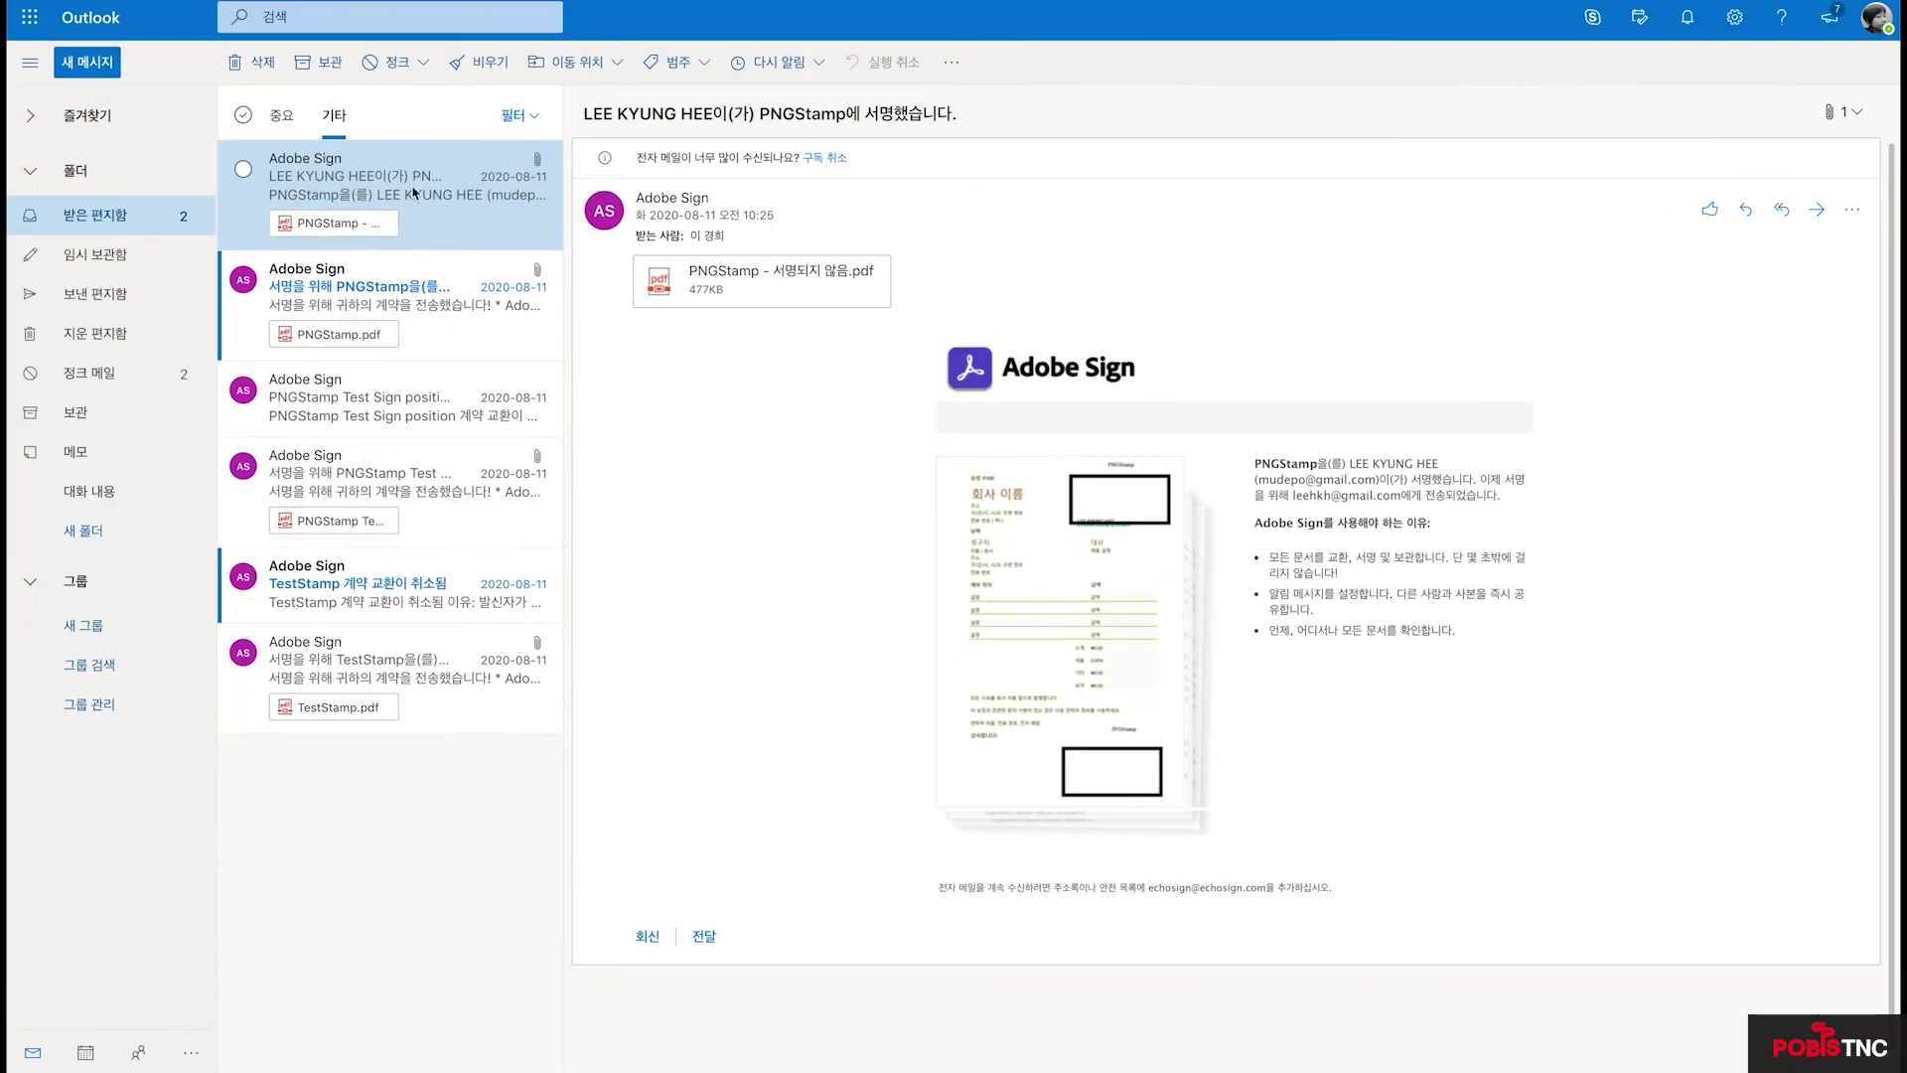
Switch to the recipient's Gmail inbox and open the signature request e-mail for 연봉계약서
key("ctrl+Up")
left_click(686, 288)
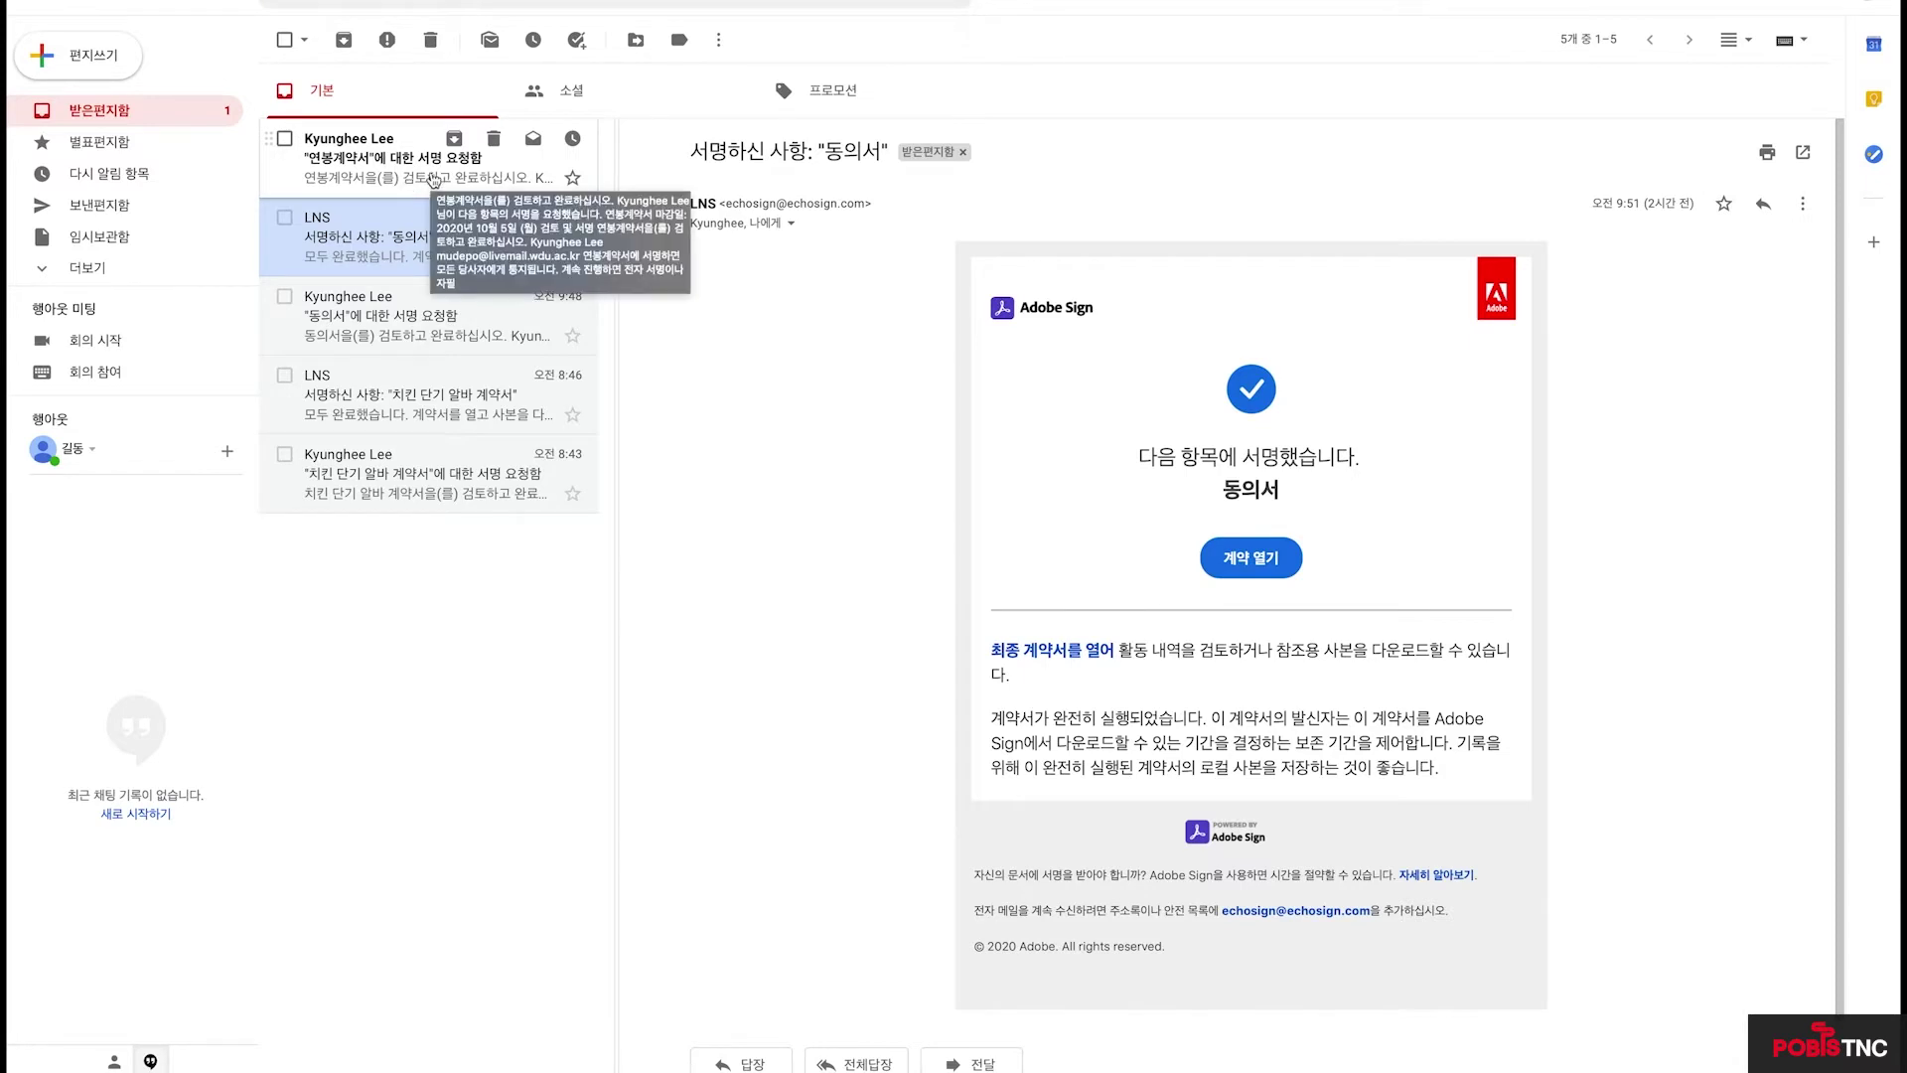
left_click(431, 177)
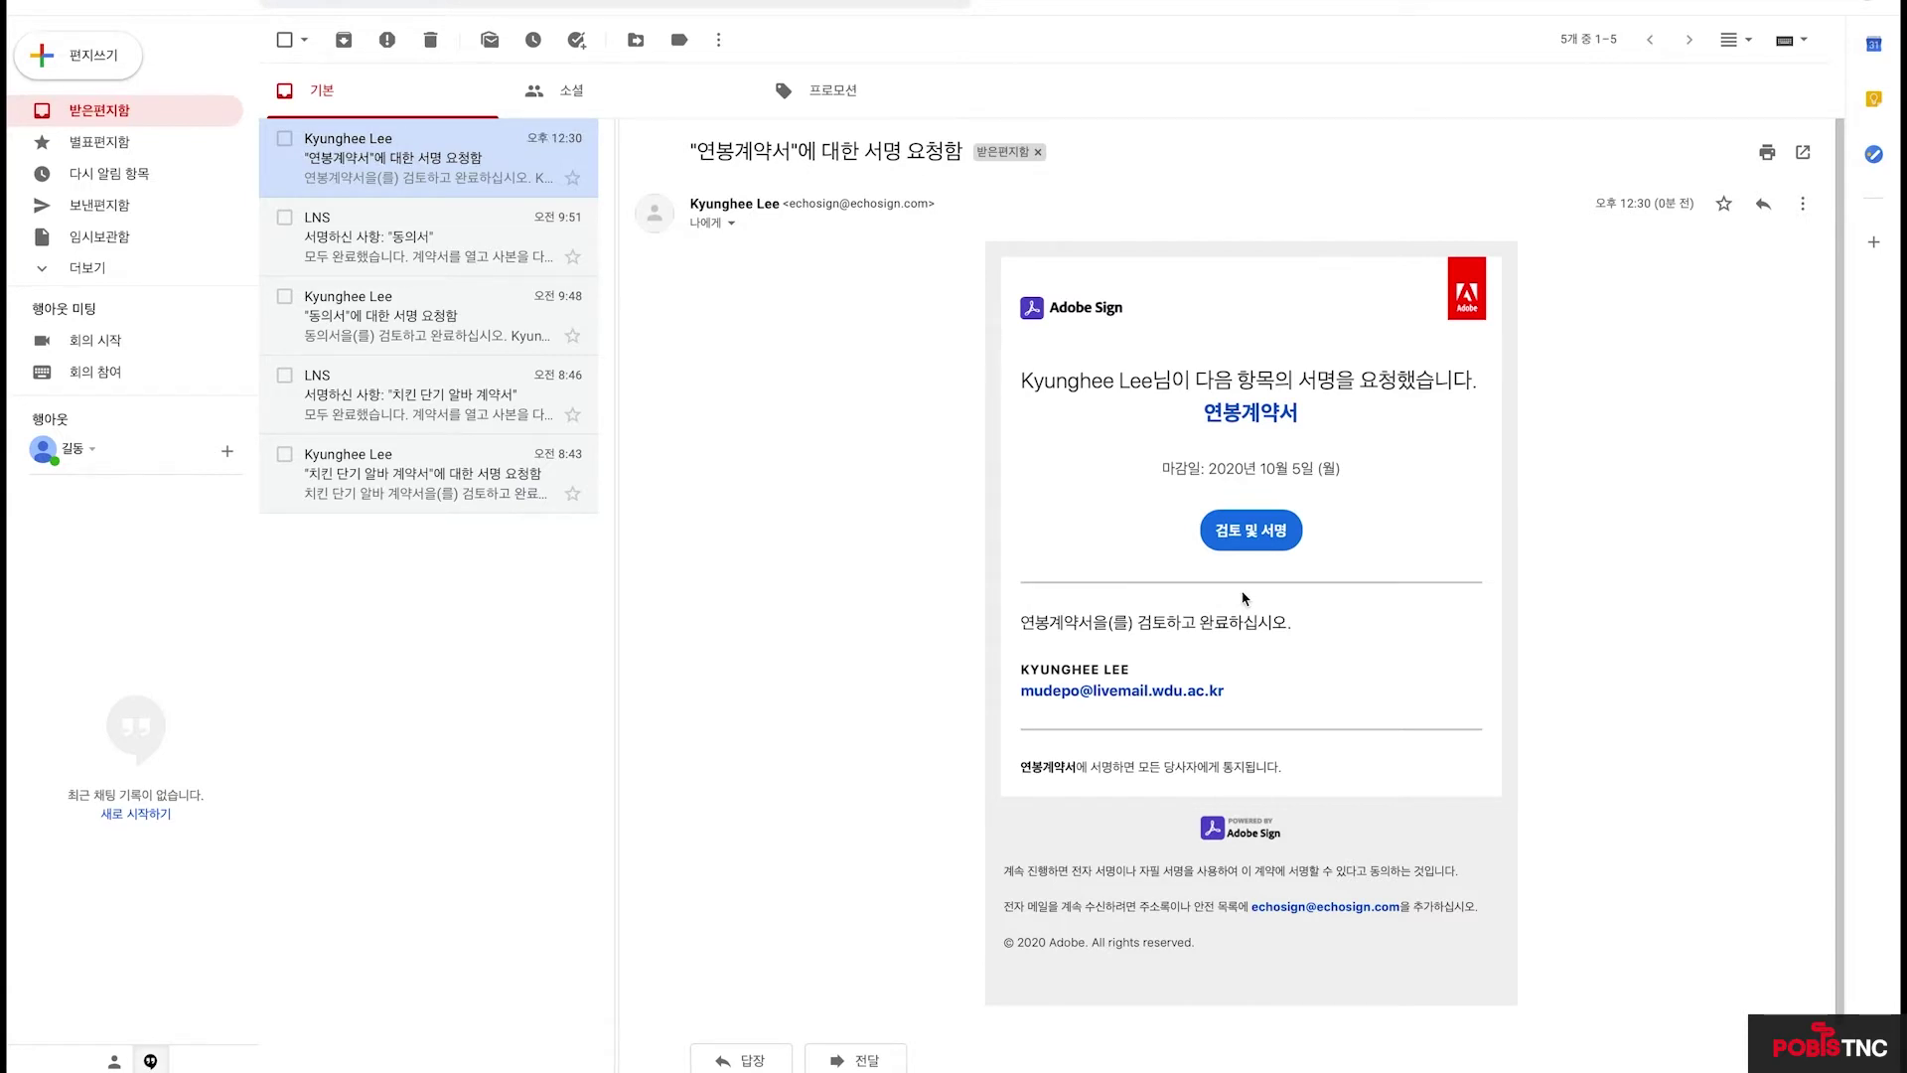
Switch back to Adobe Sign and select 연봉계약서 among the in-progress (진행 중) agreements
key("ctrl+Up")
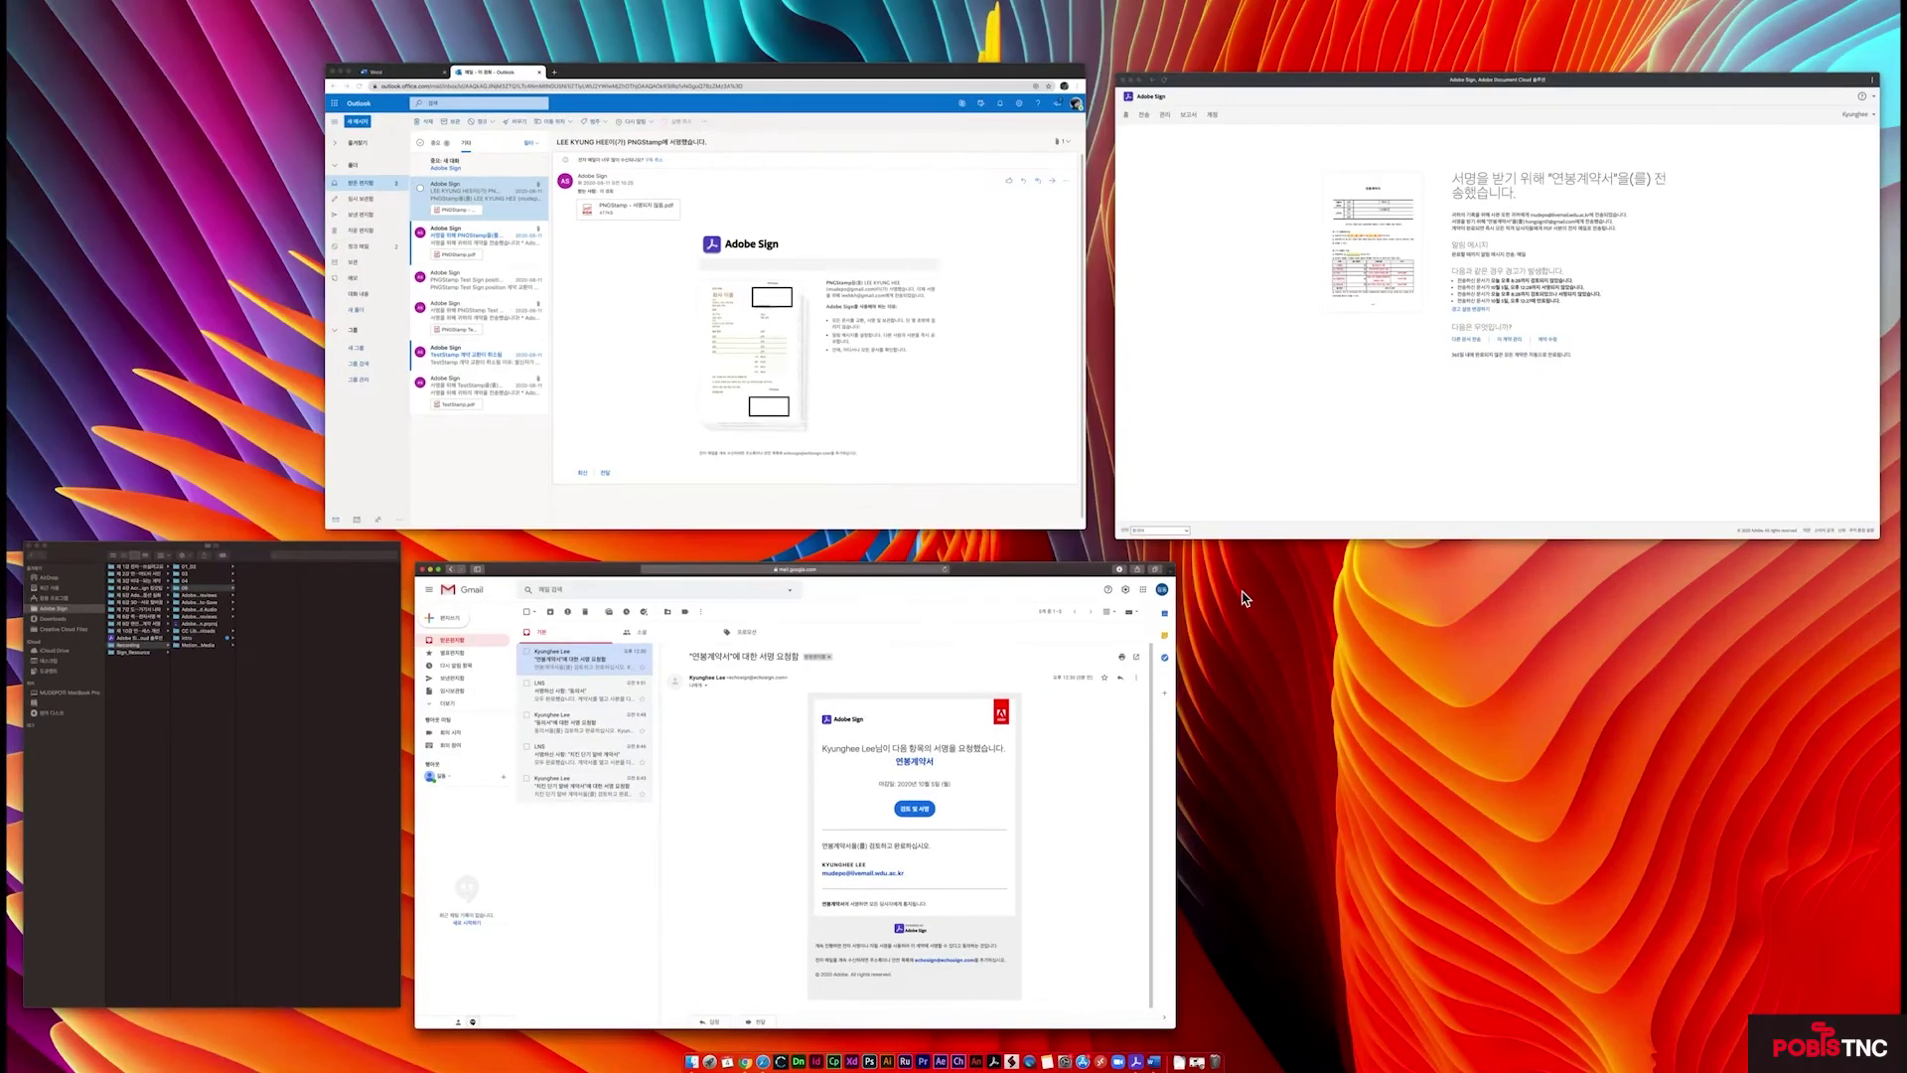
left_click(1264, 408)
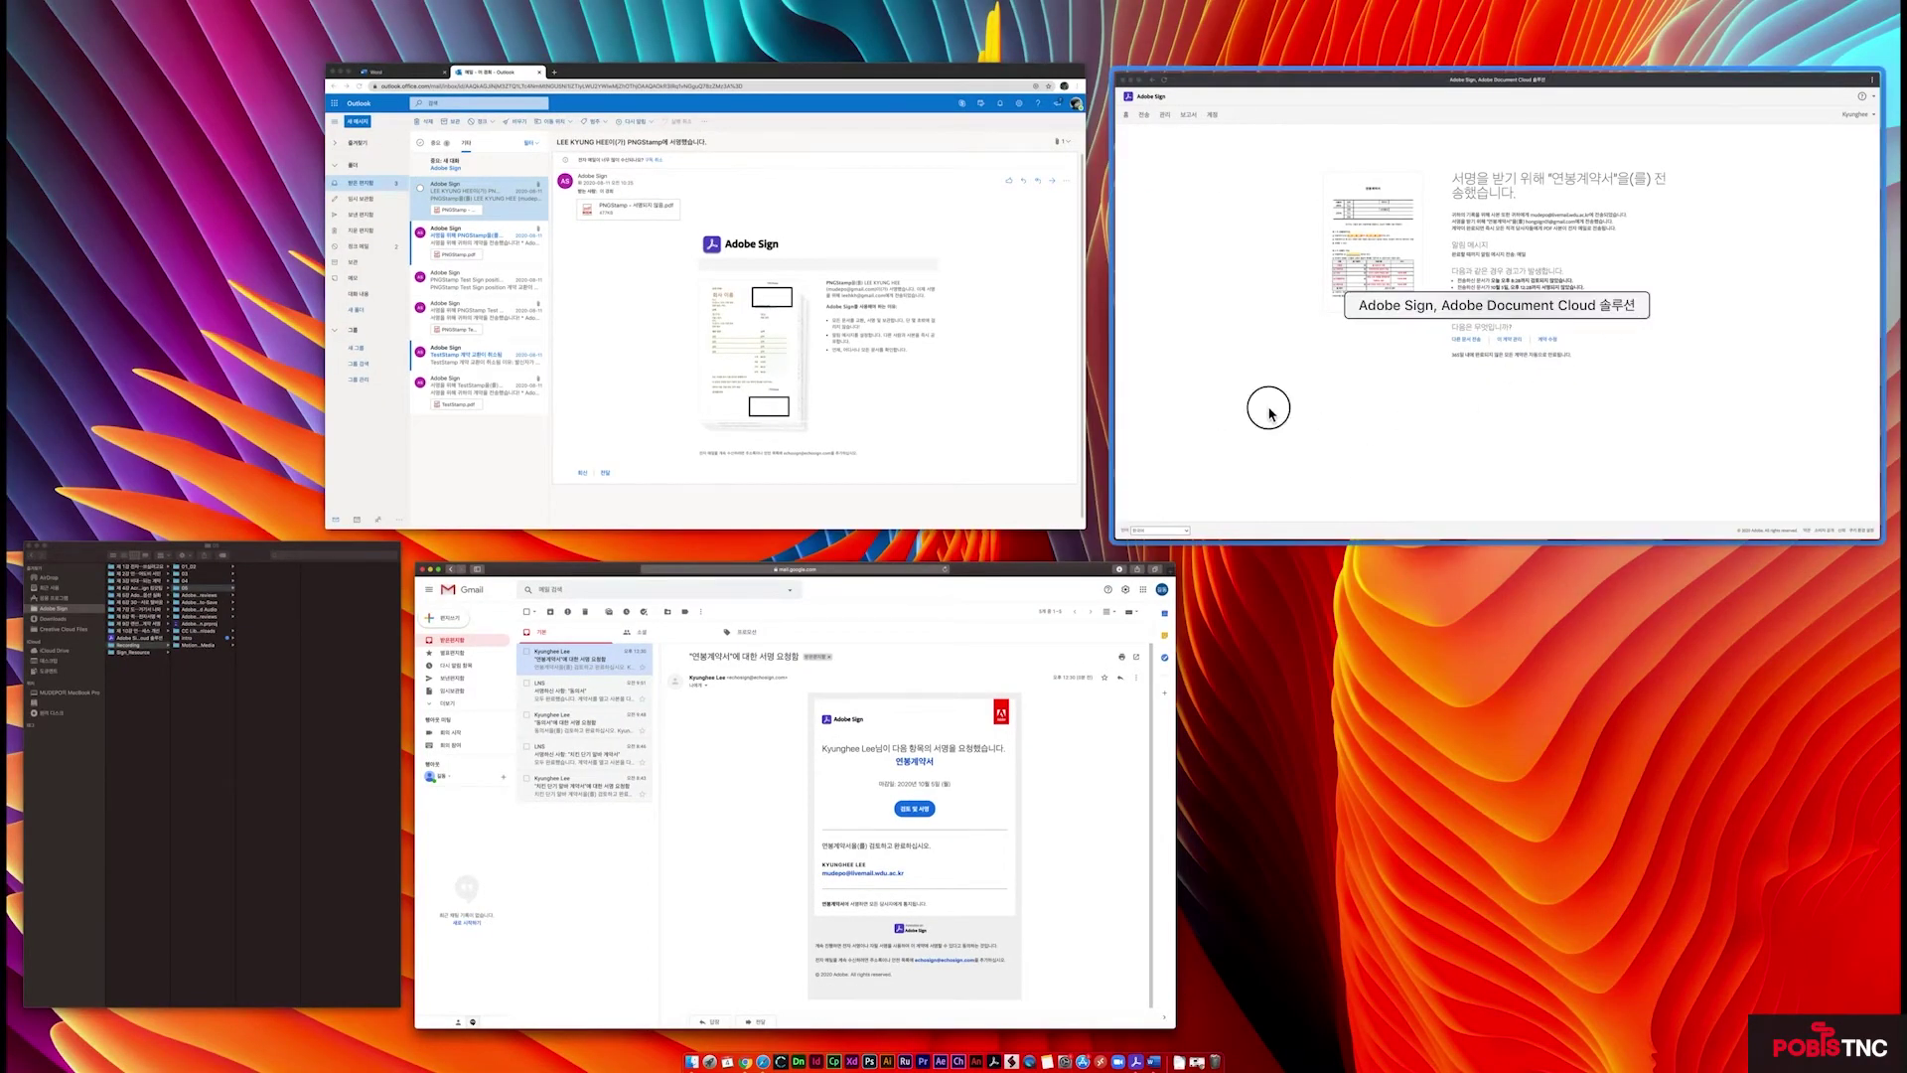
left_click(123, 24)
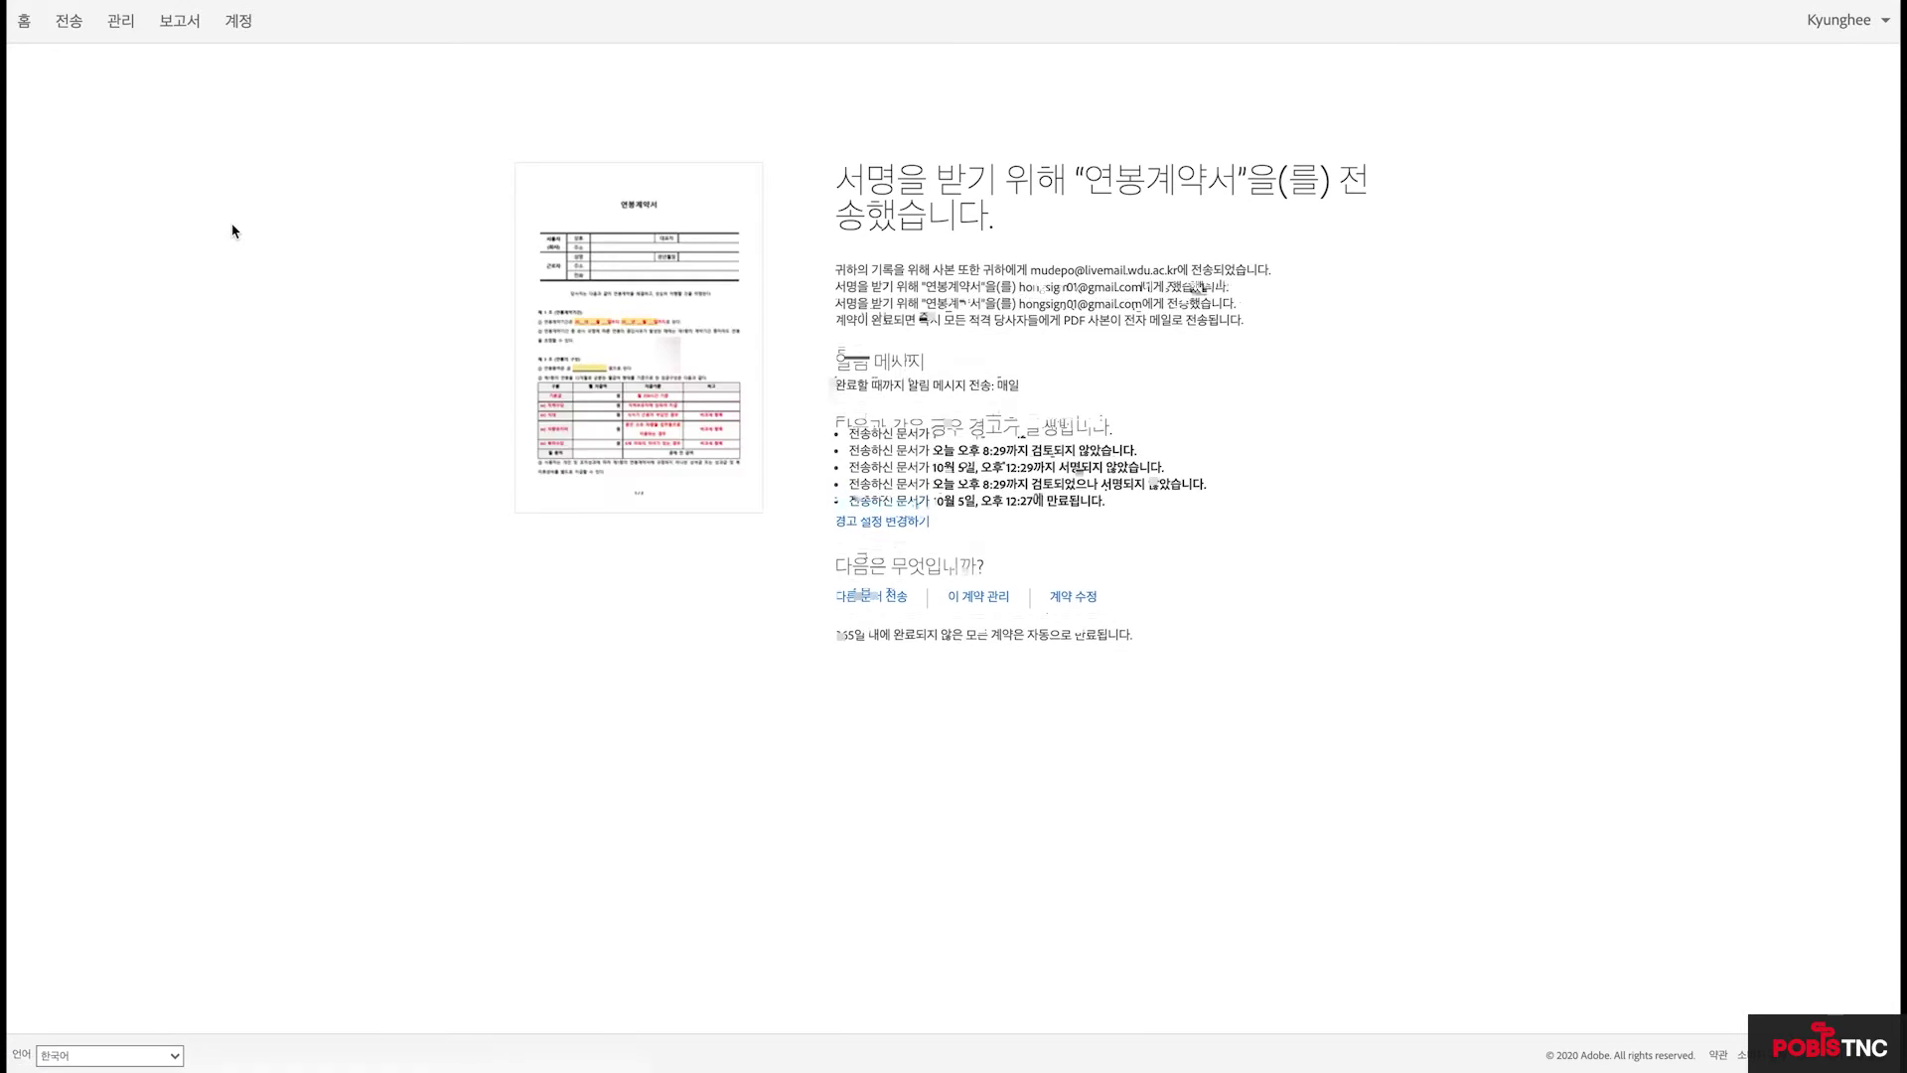
left_click(118, 26)
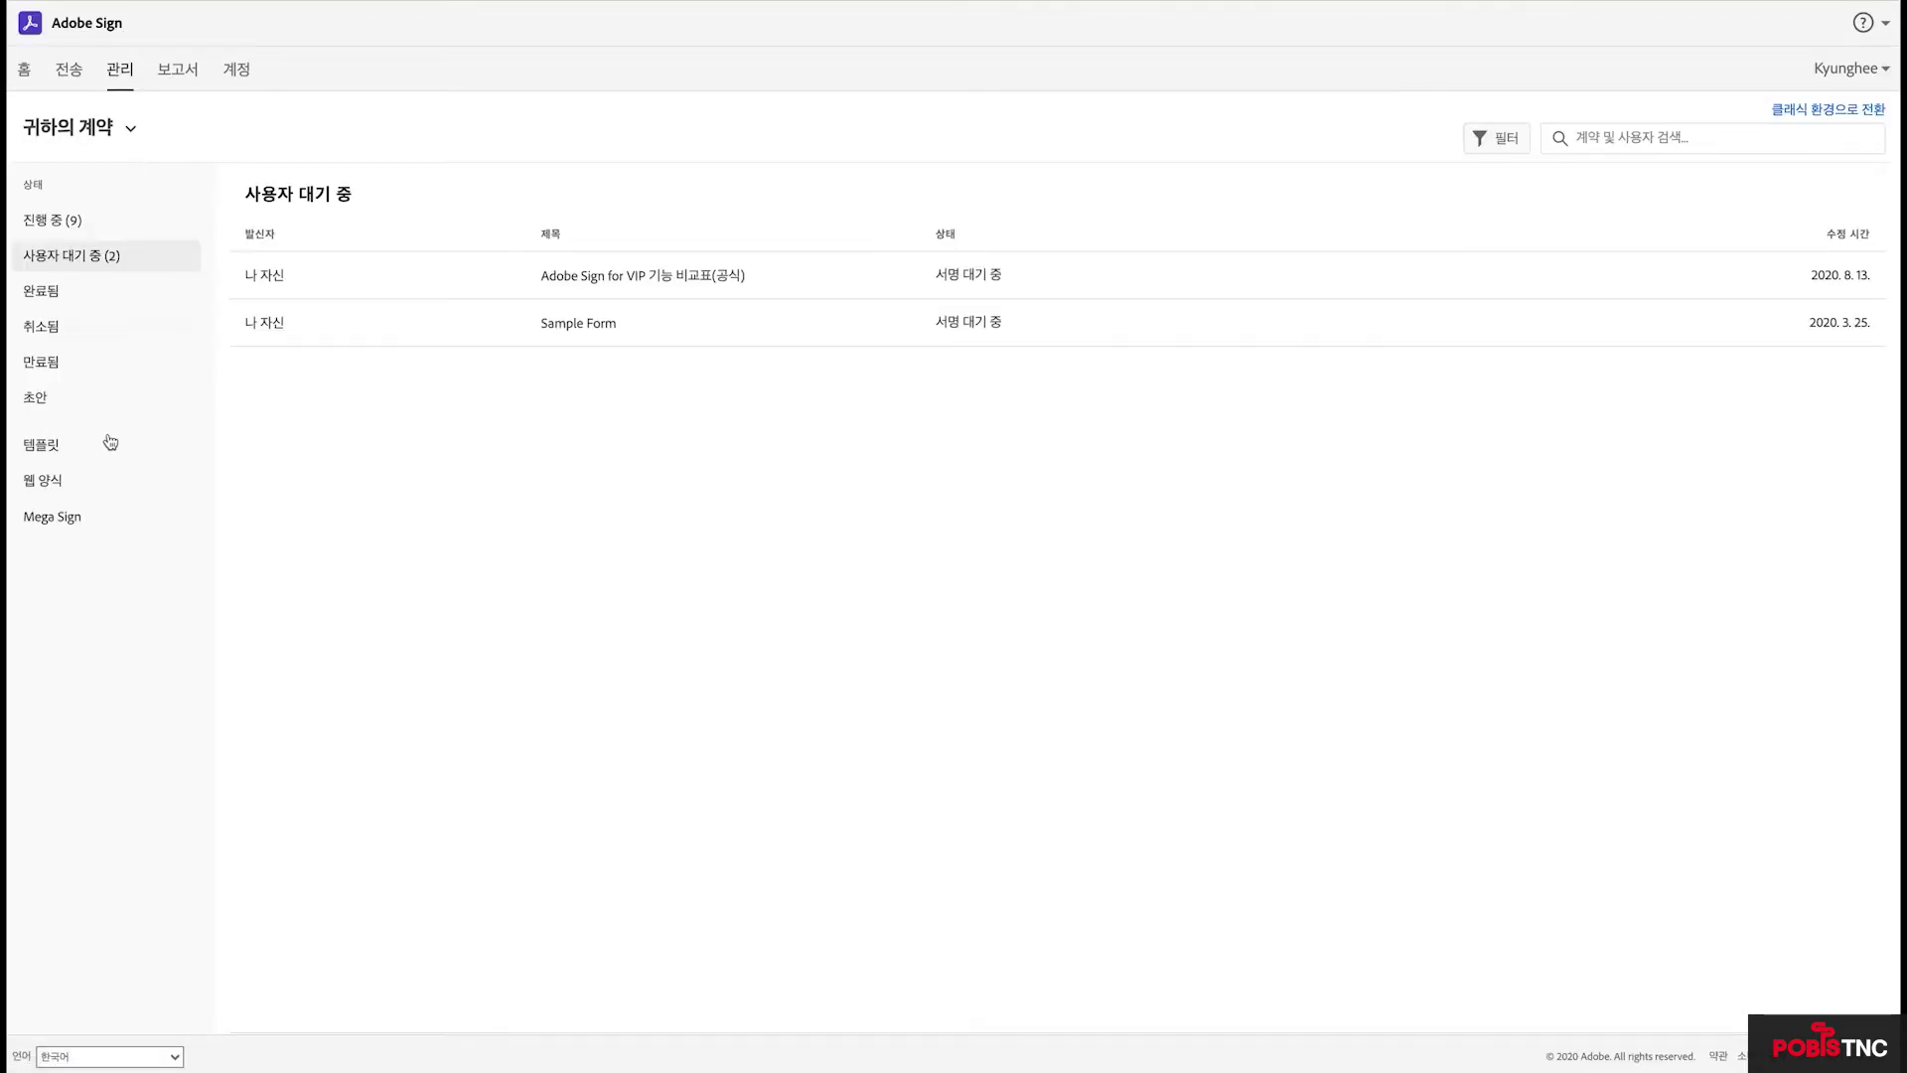
left_click(53, 226)
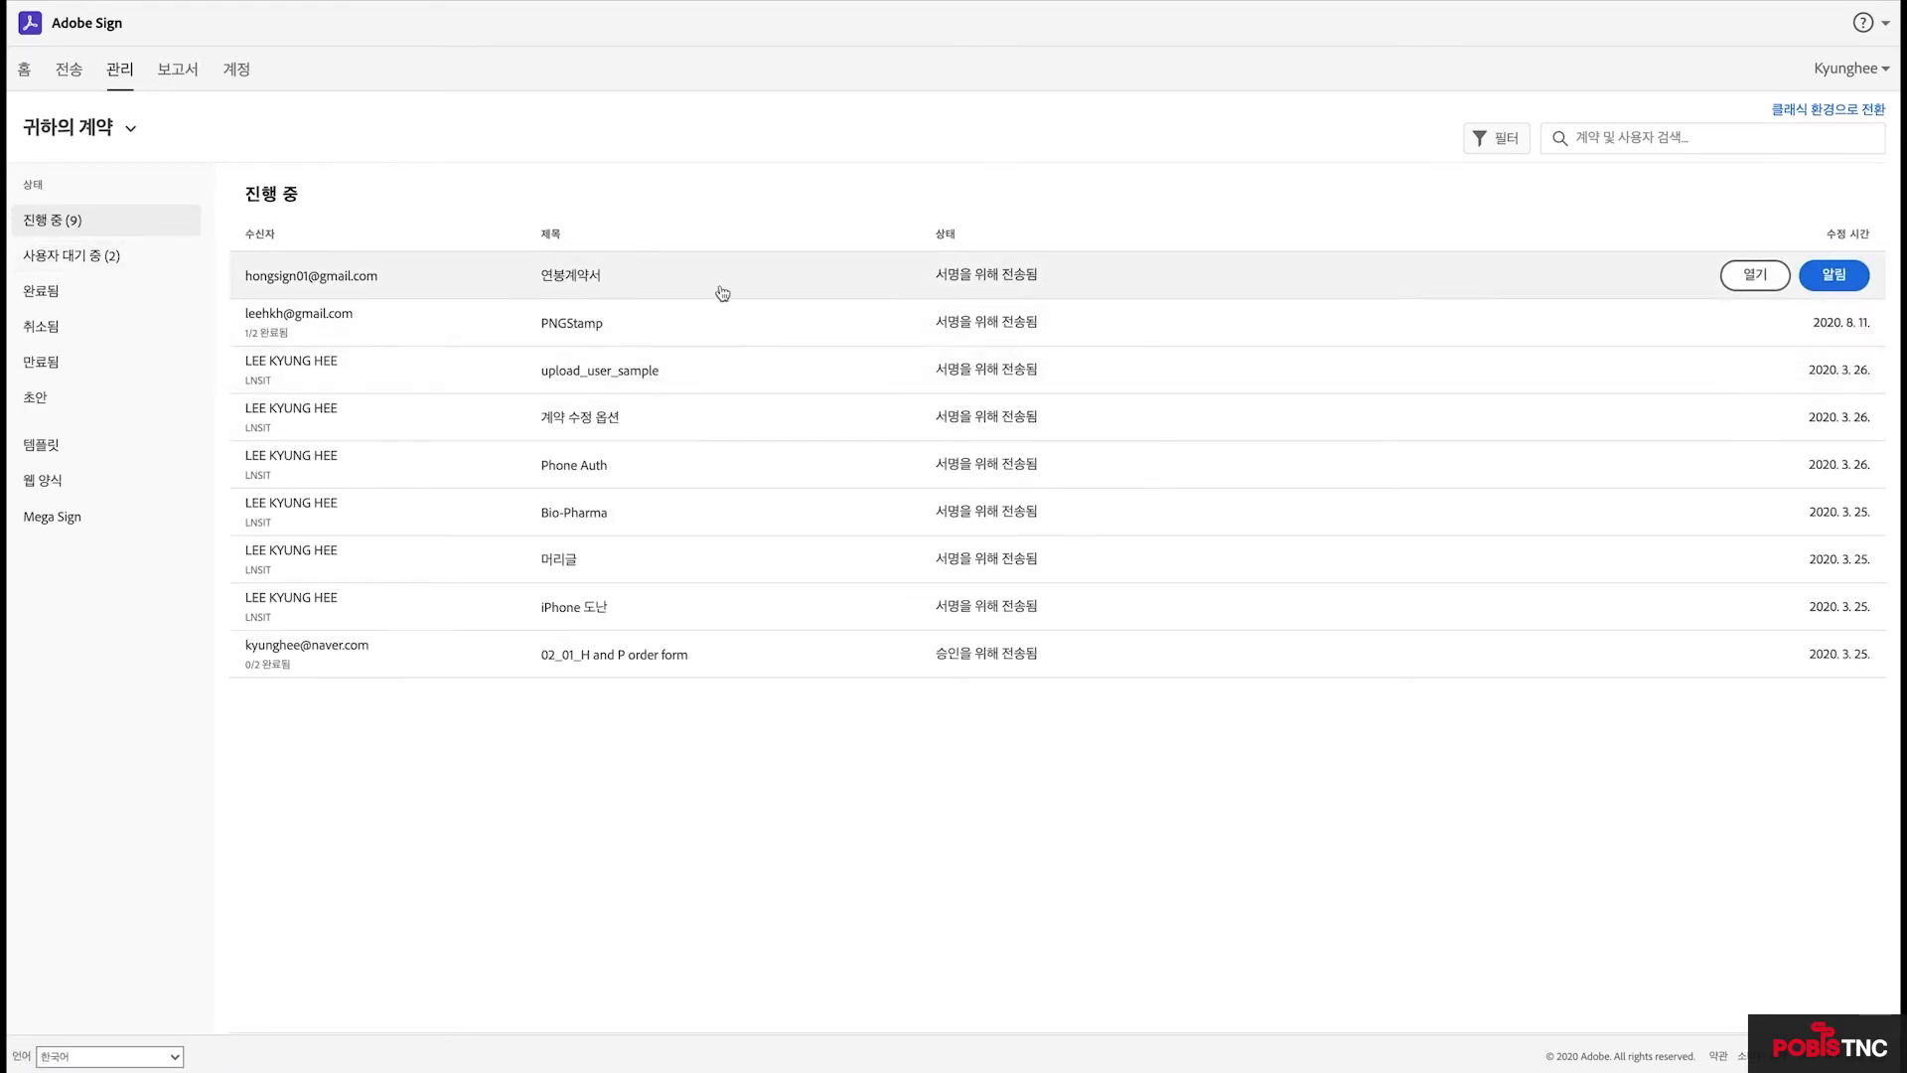
left_click(946, 290)
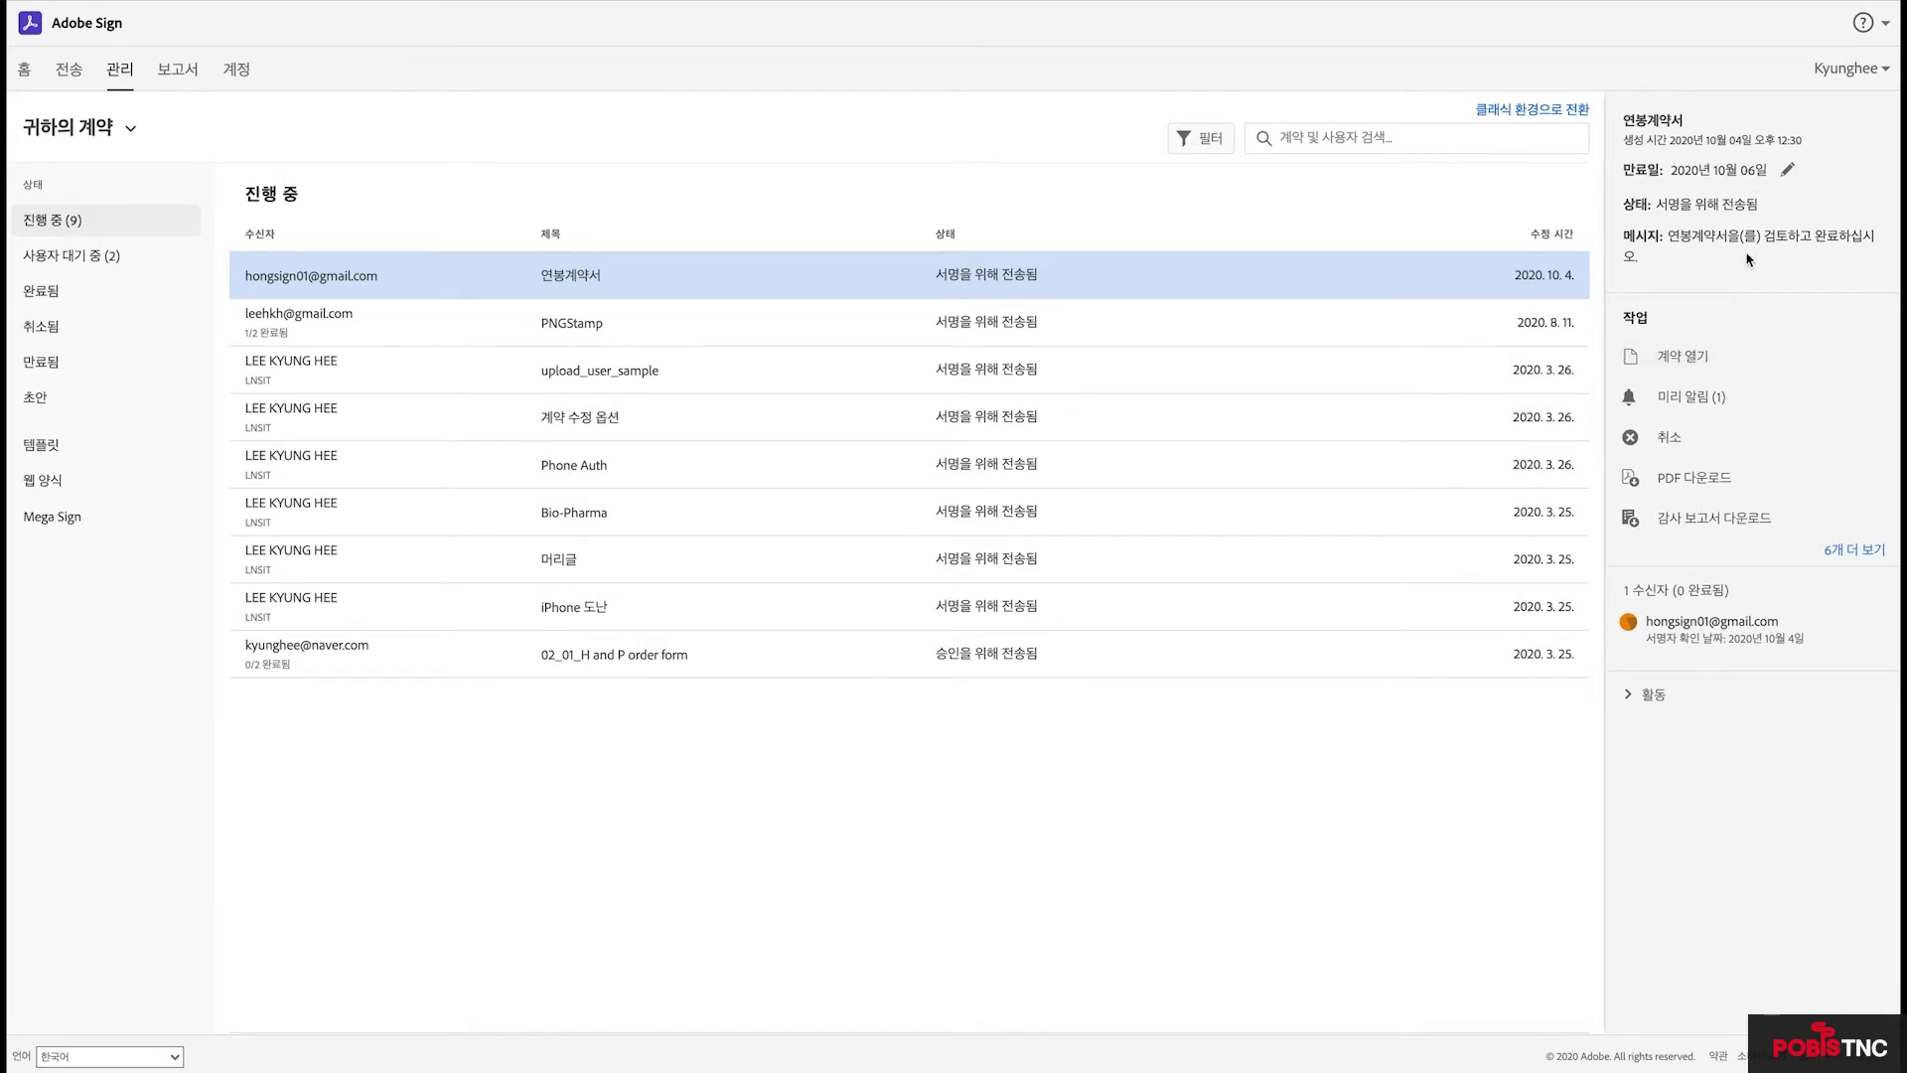
Cancel the selected agreement with the reason "당신것이 아니에요." and notify the recipient by e-mail
left_click(1667, 439)
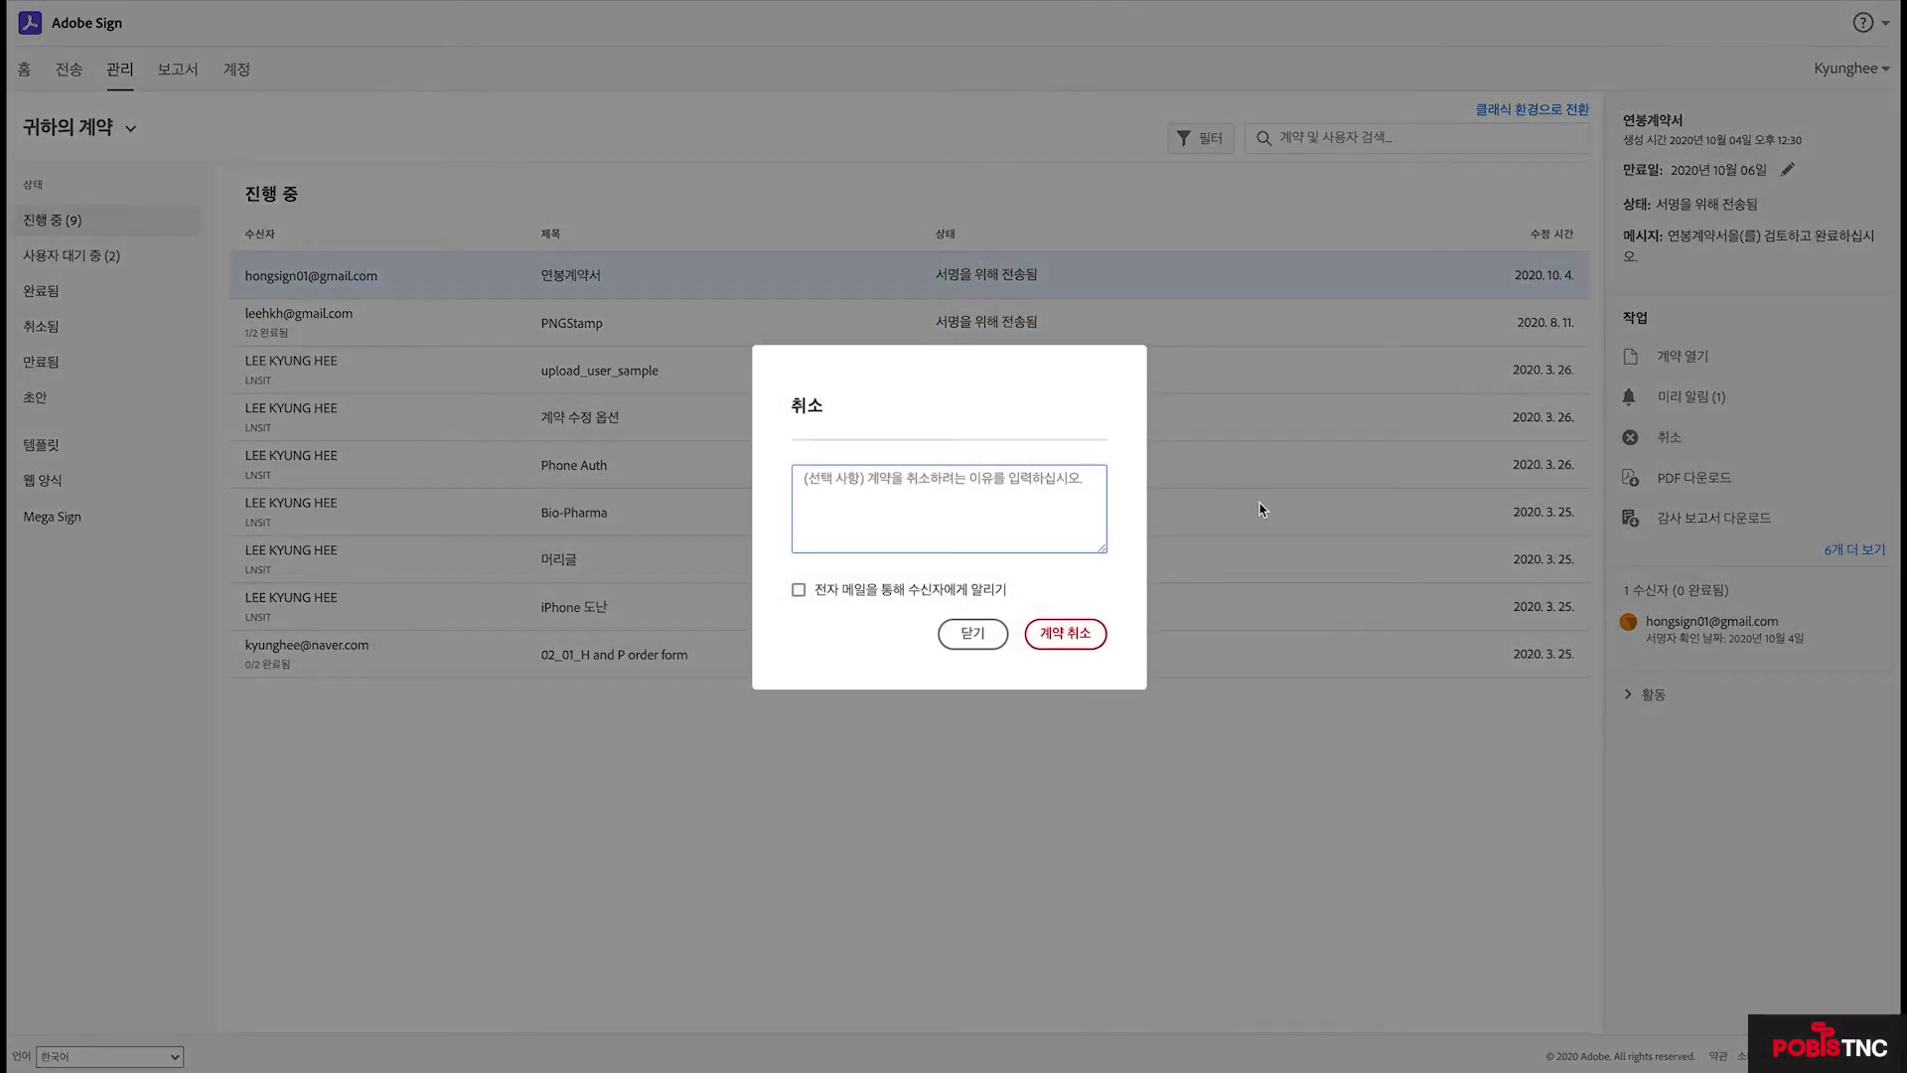
type("당")
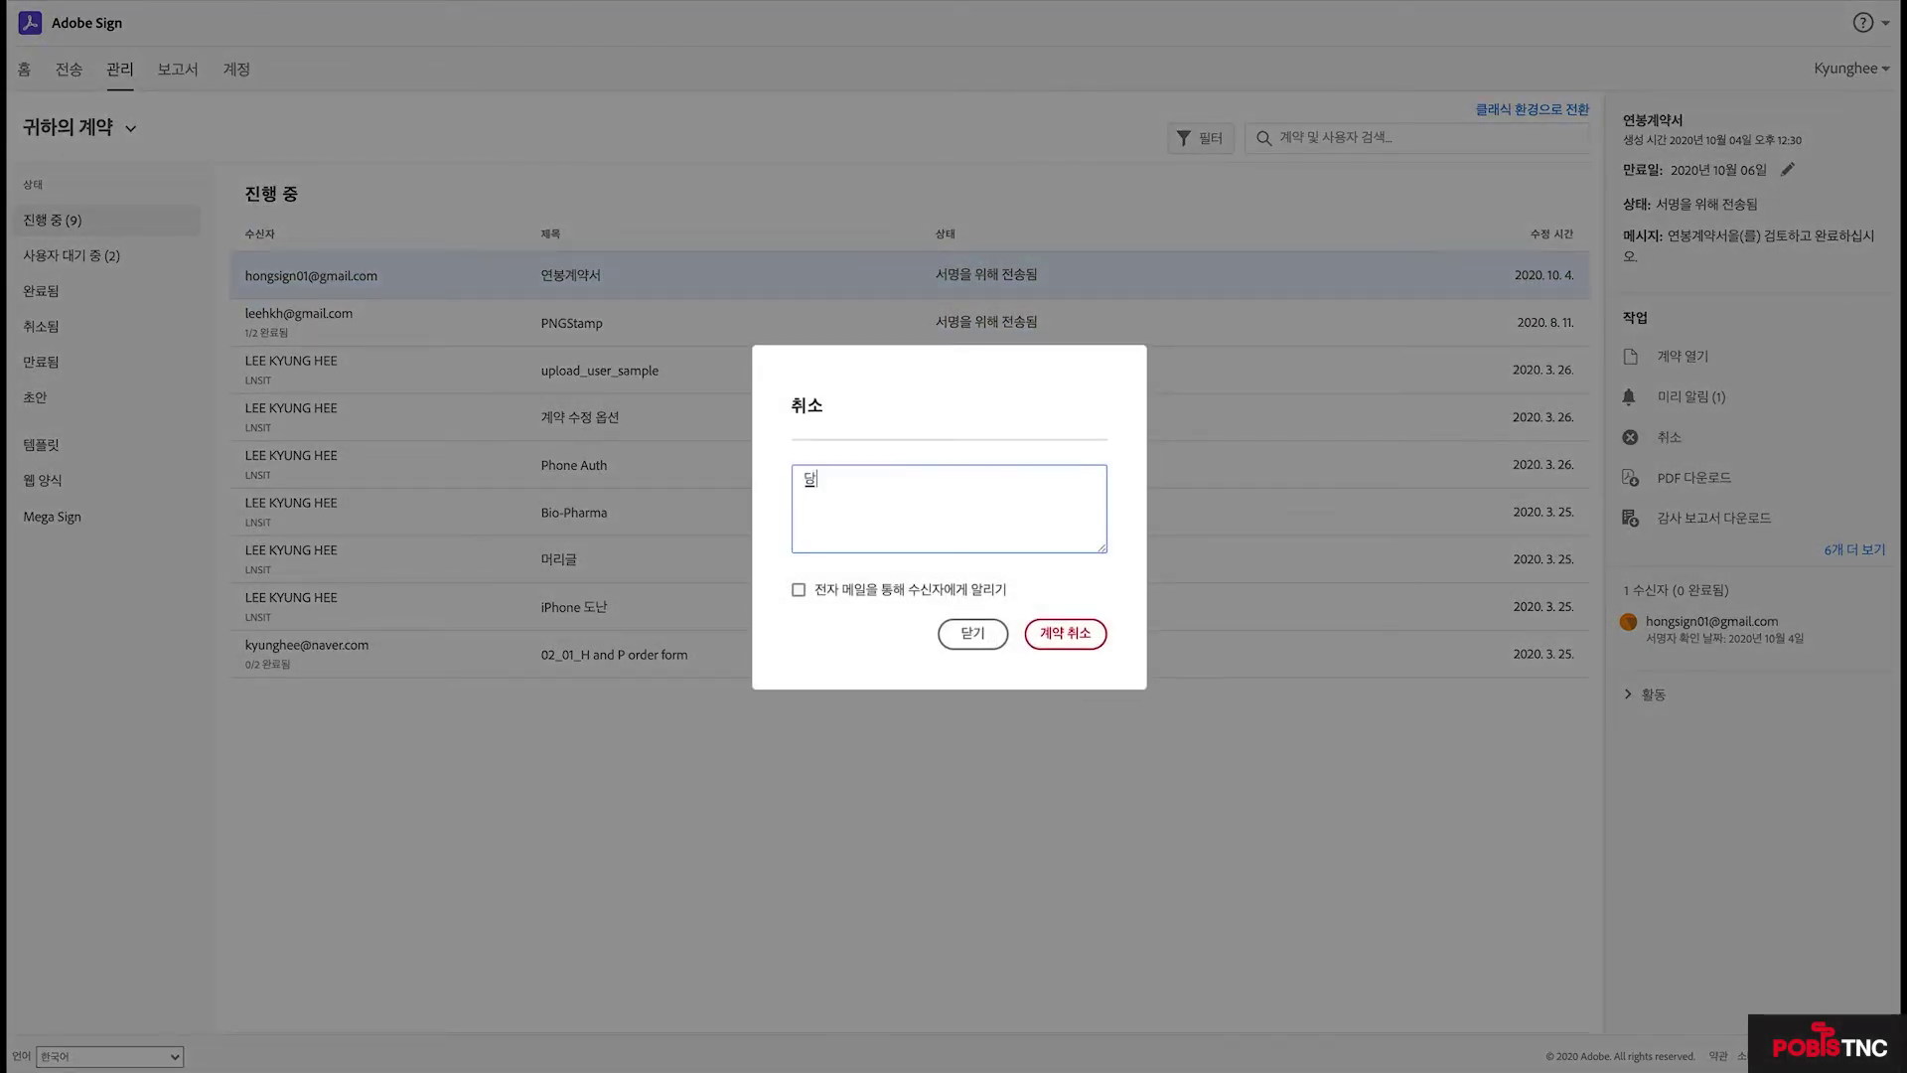
type("신것이 아니에요.")
left_click(799, 593)
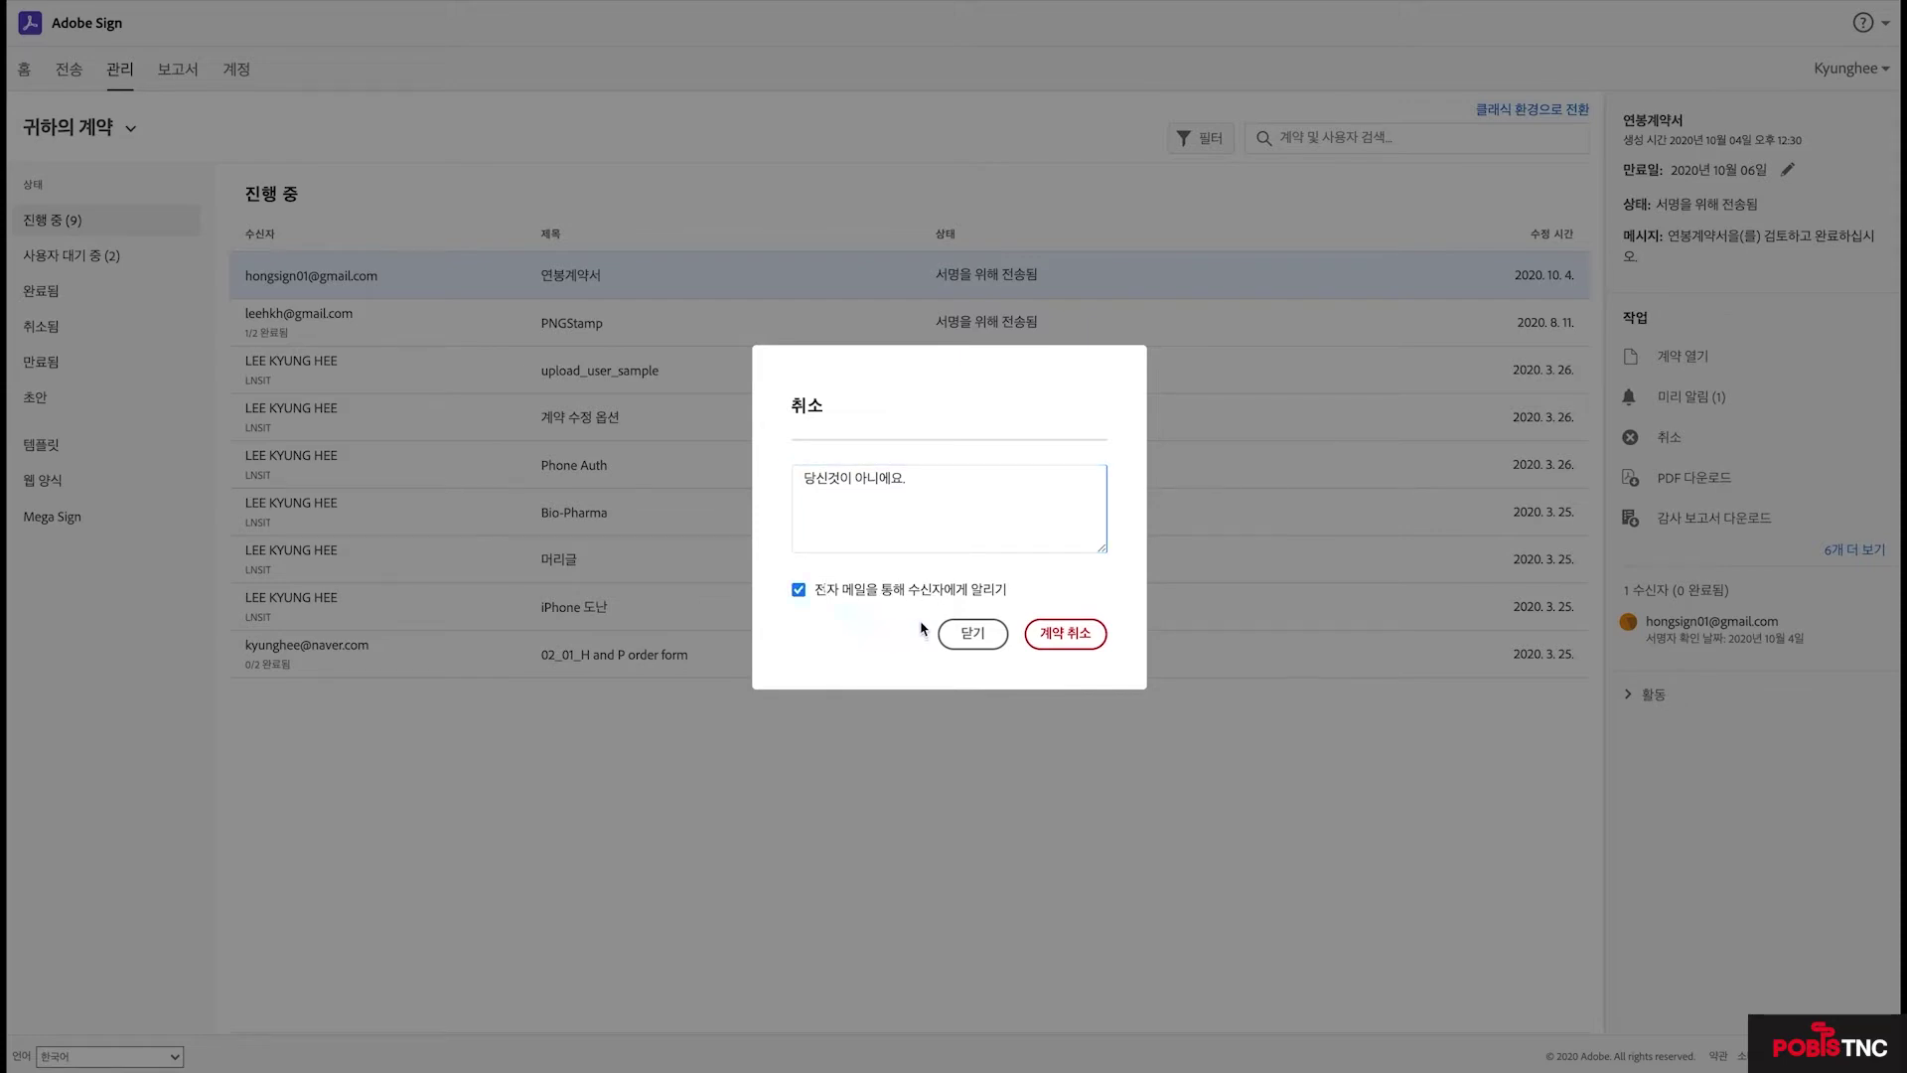
left_click(1083, 642)
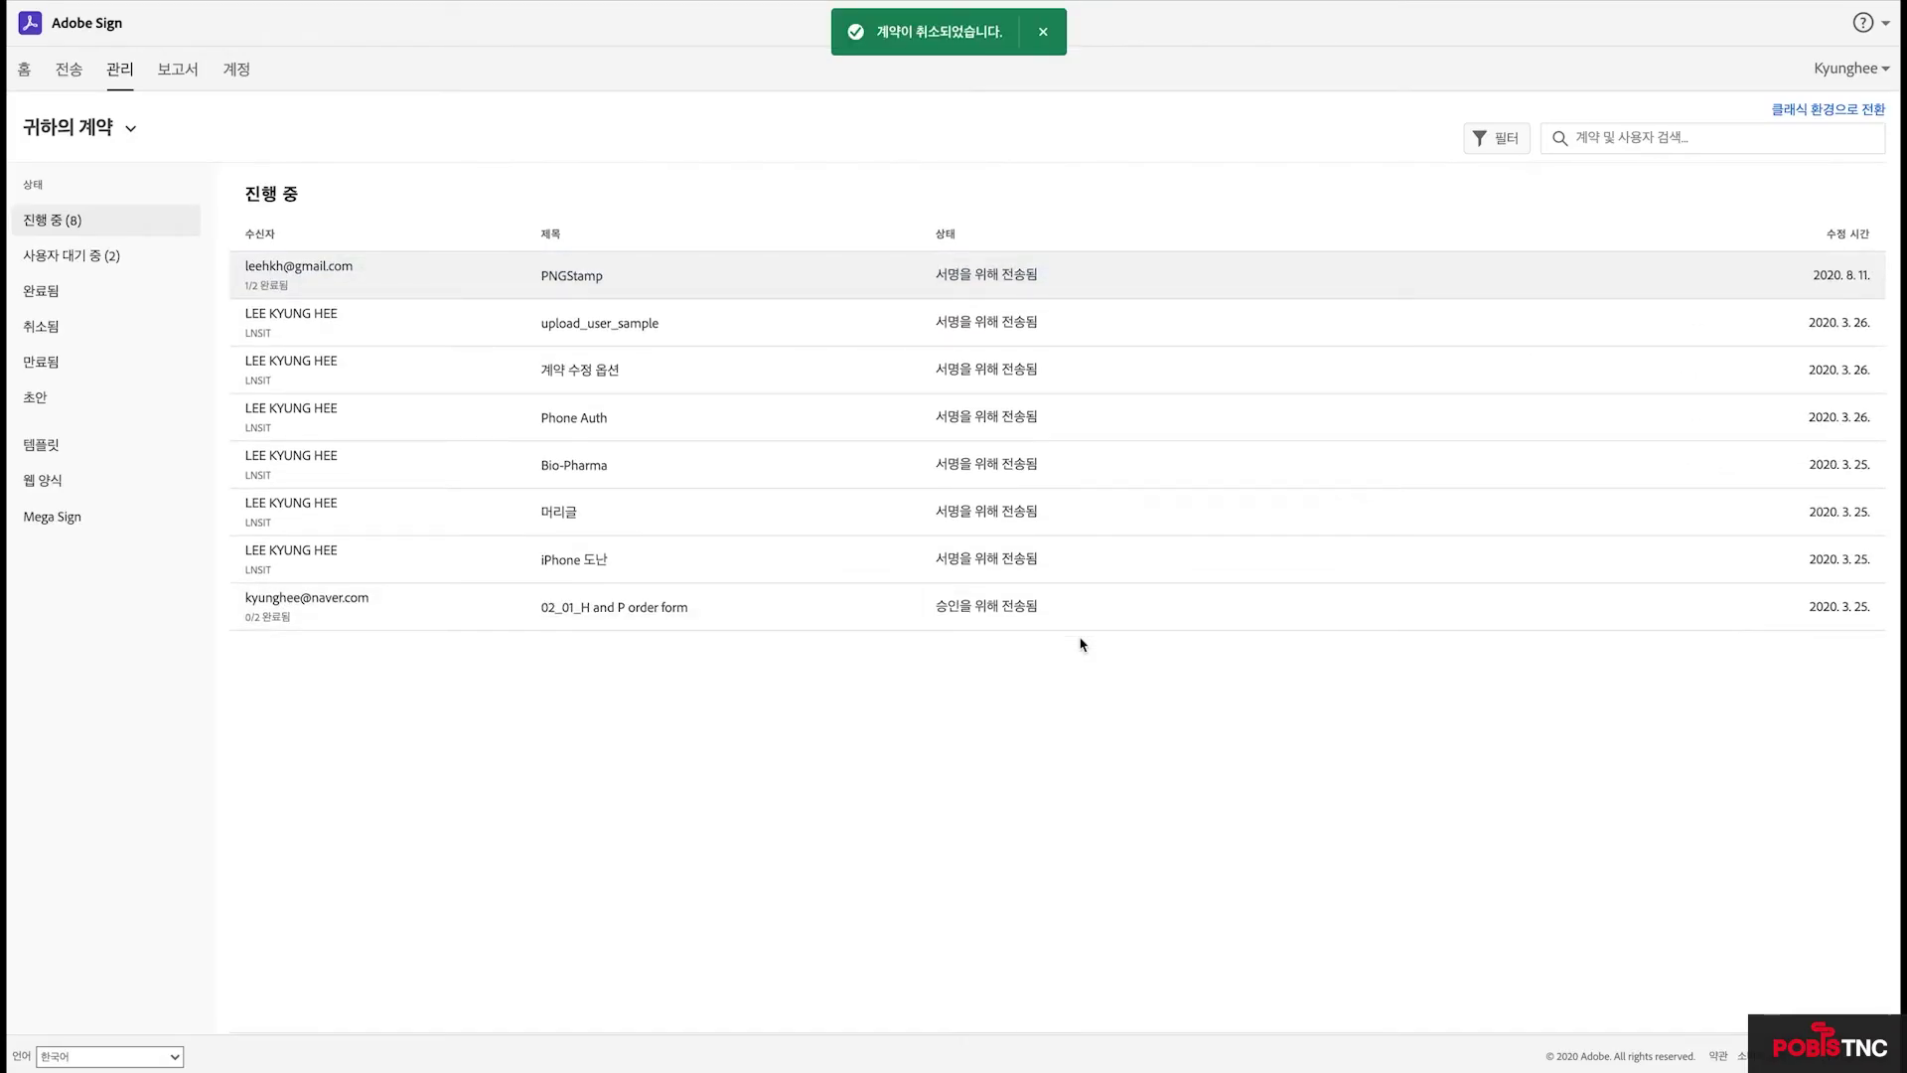
Switch to the recipient's Gmail, refresh the inbox and open the 연봉계약서 cancellation e-mail
key("ctrl+Up")
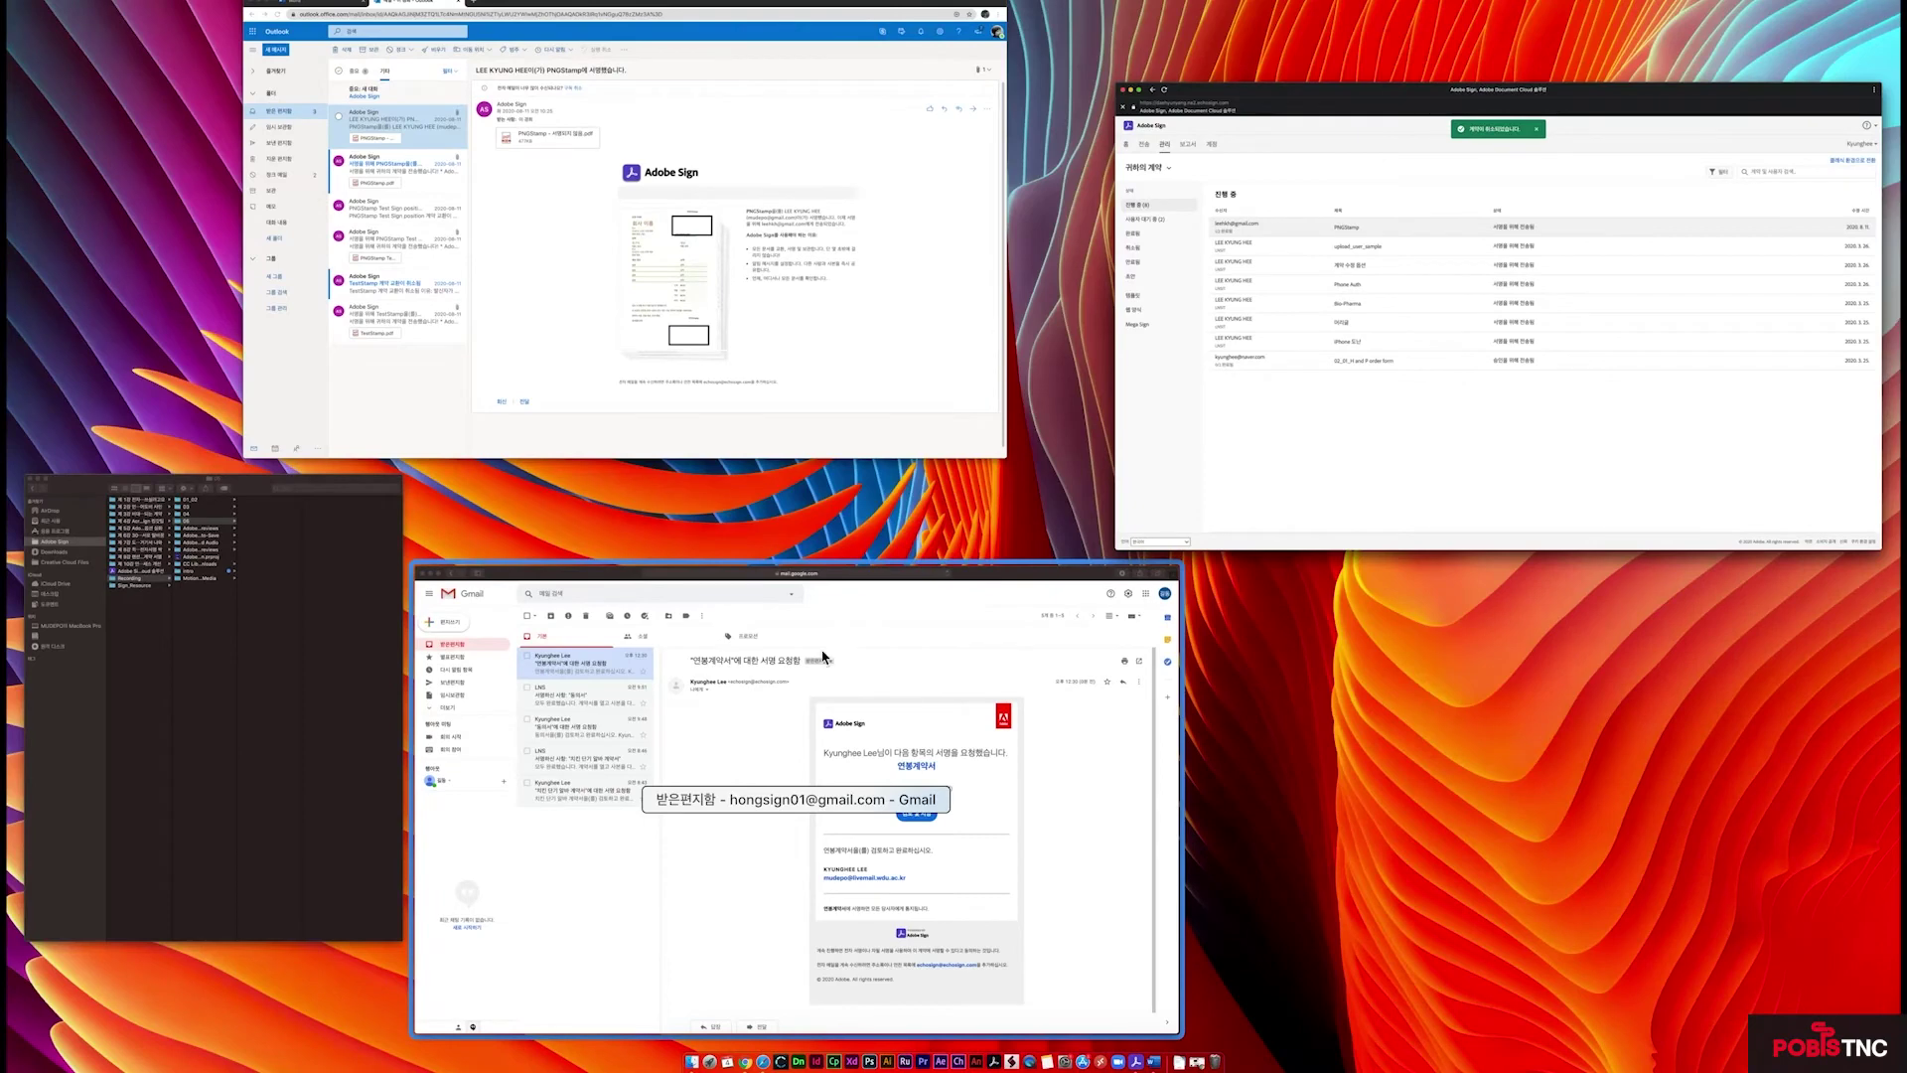
left_click(709, 635)
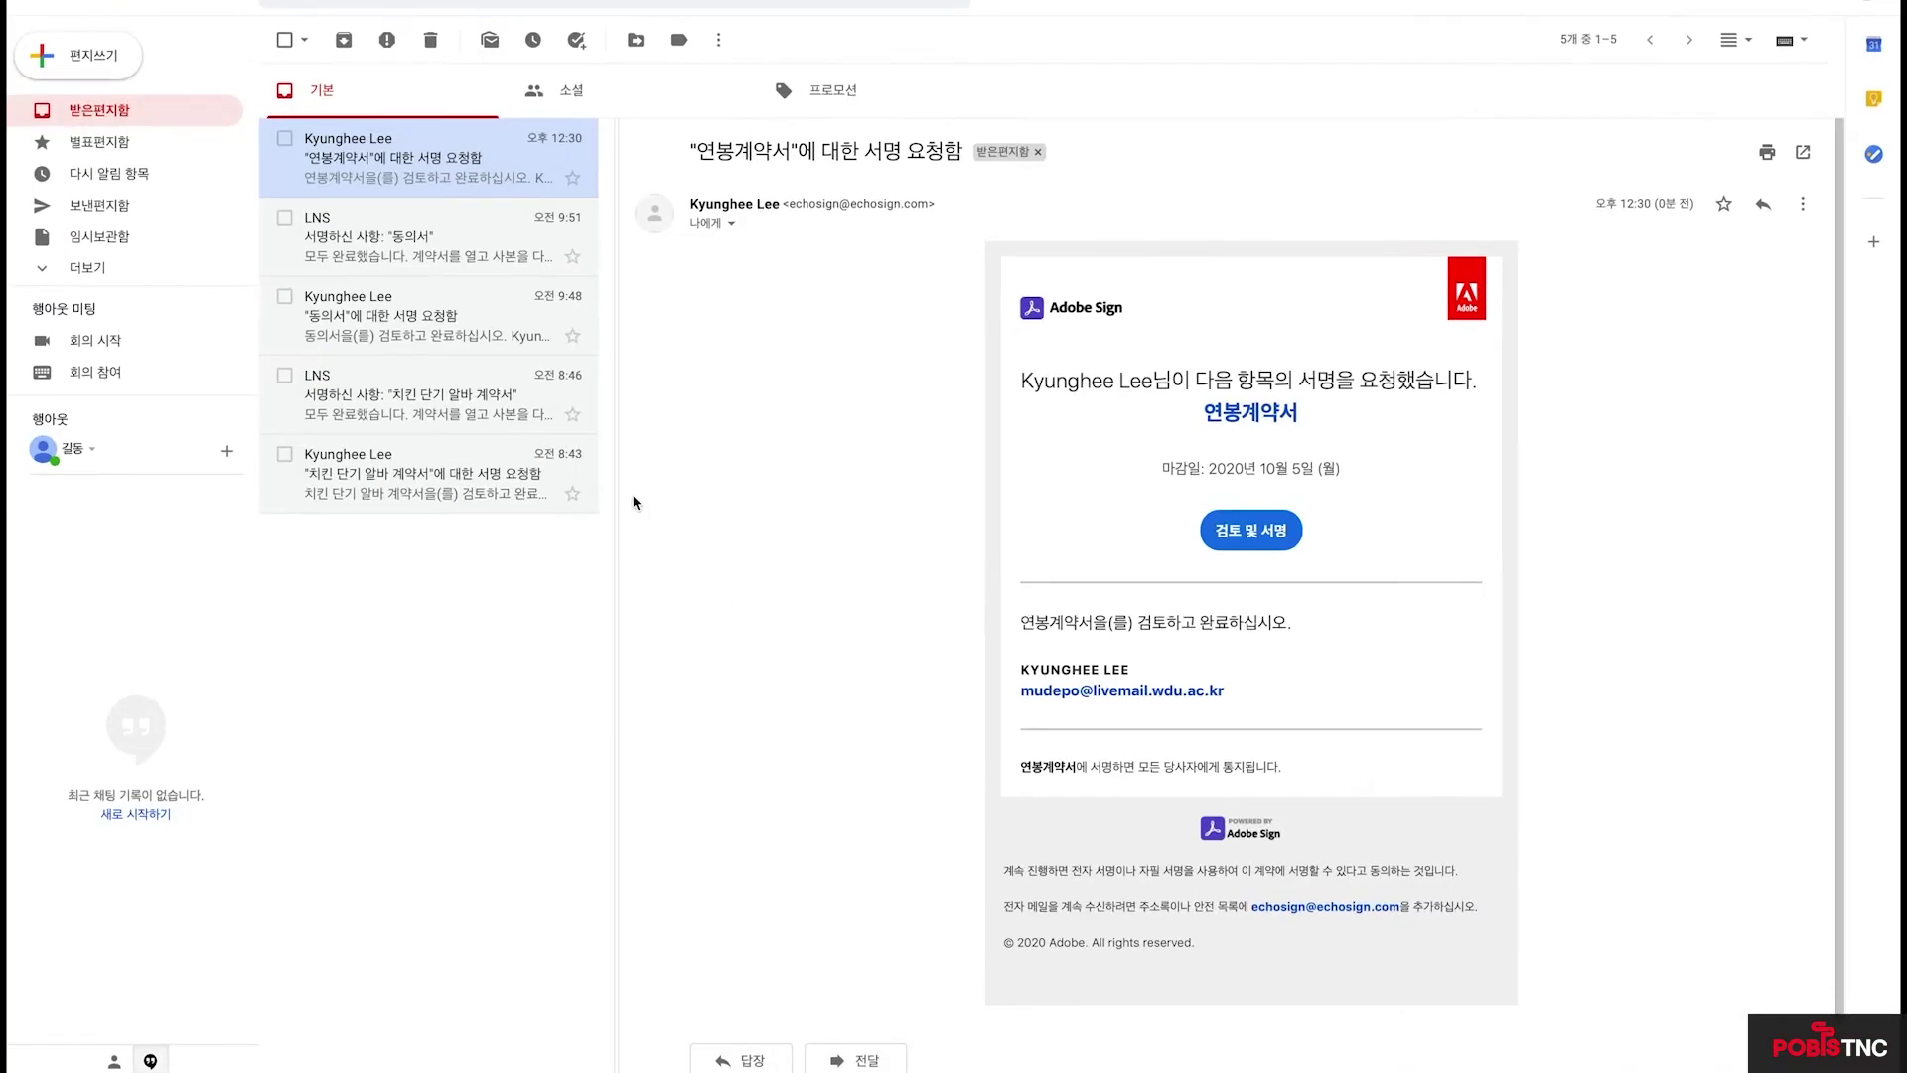
left_click(149, 112)
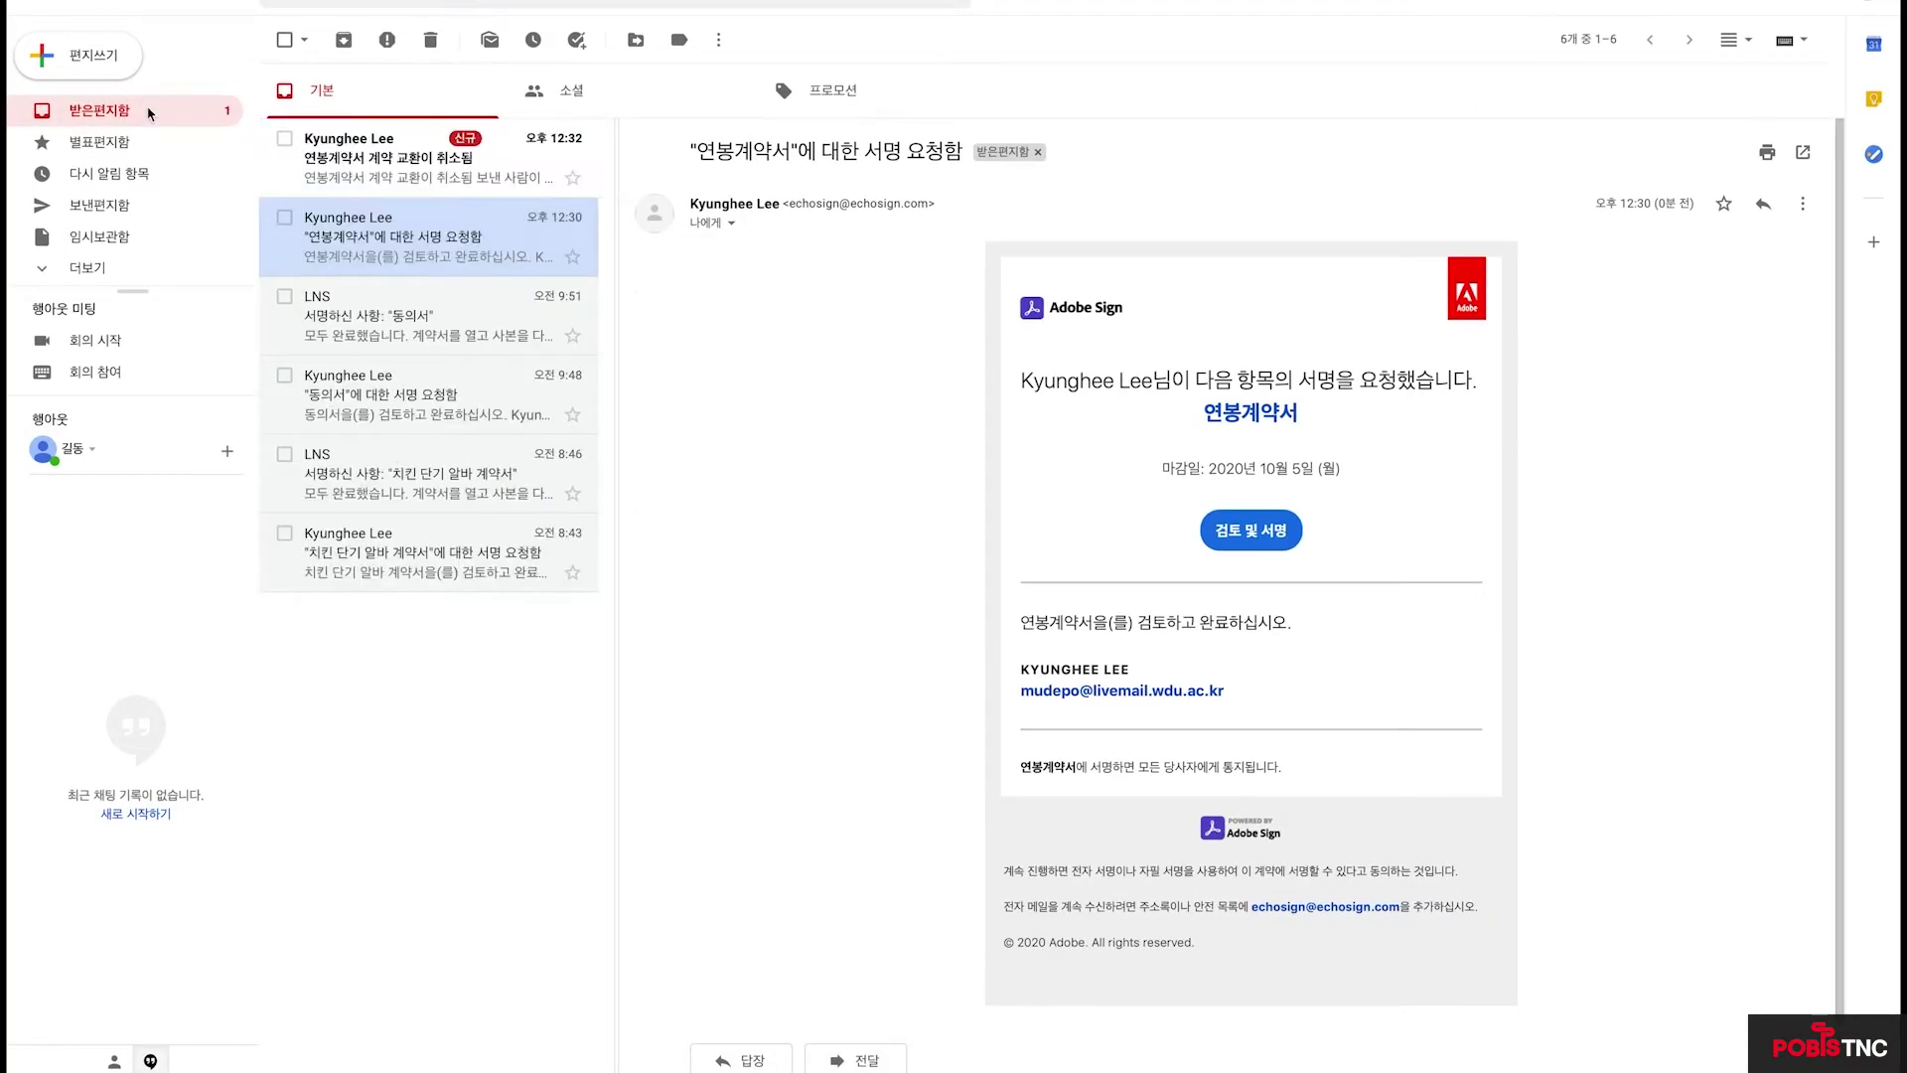
left_click(362, 170)
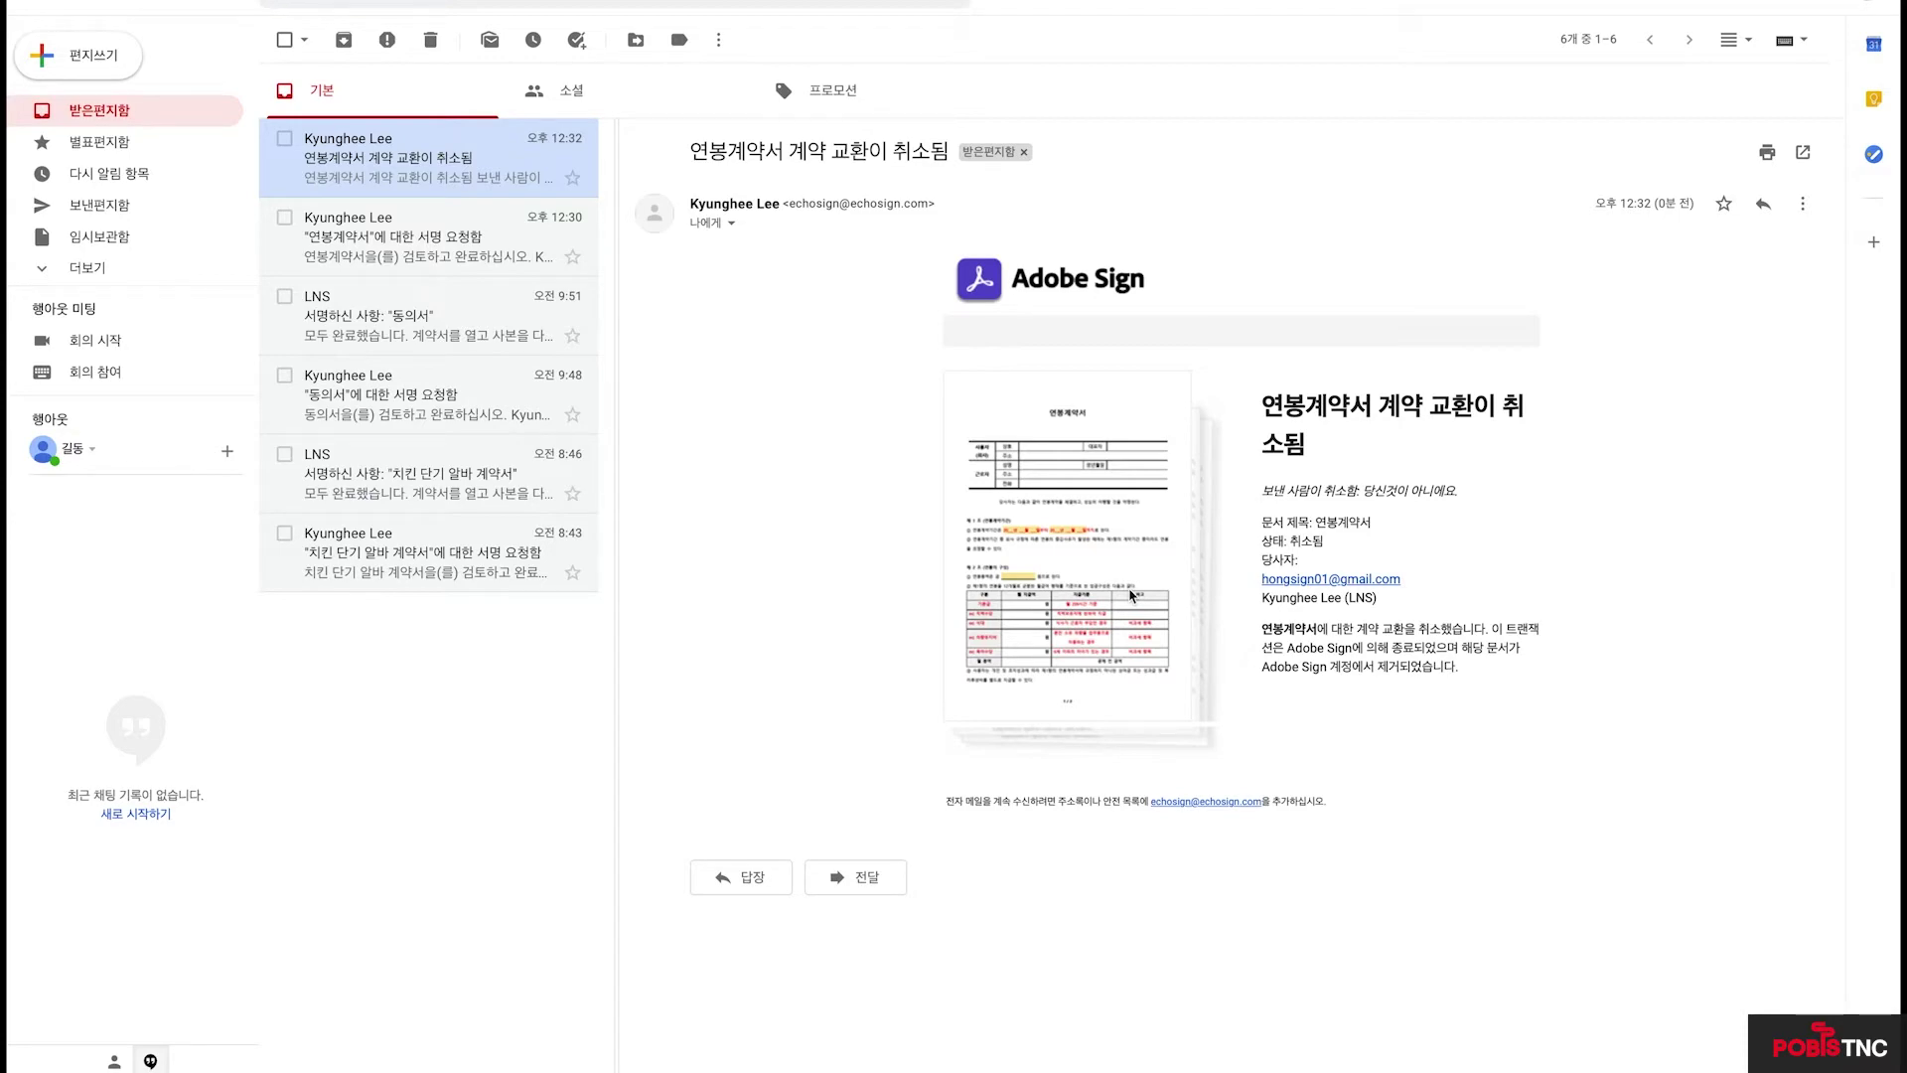
Switch back to Adobe Sign and return to its home page
key("ctrl+Up")
left_click(1281, 862)
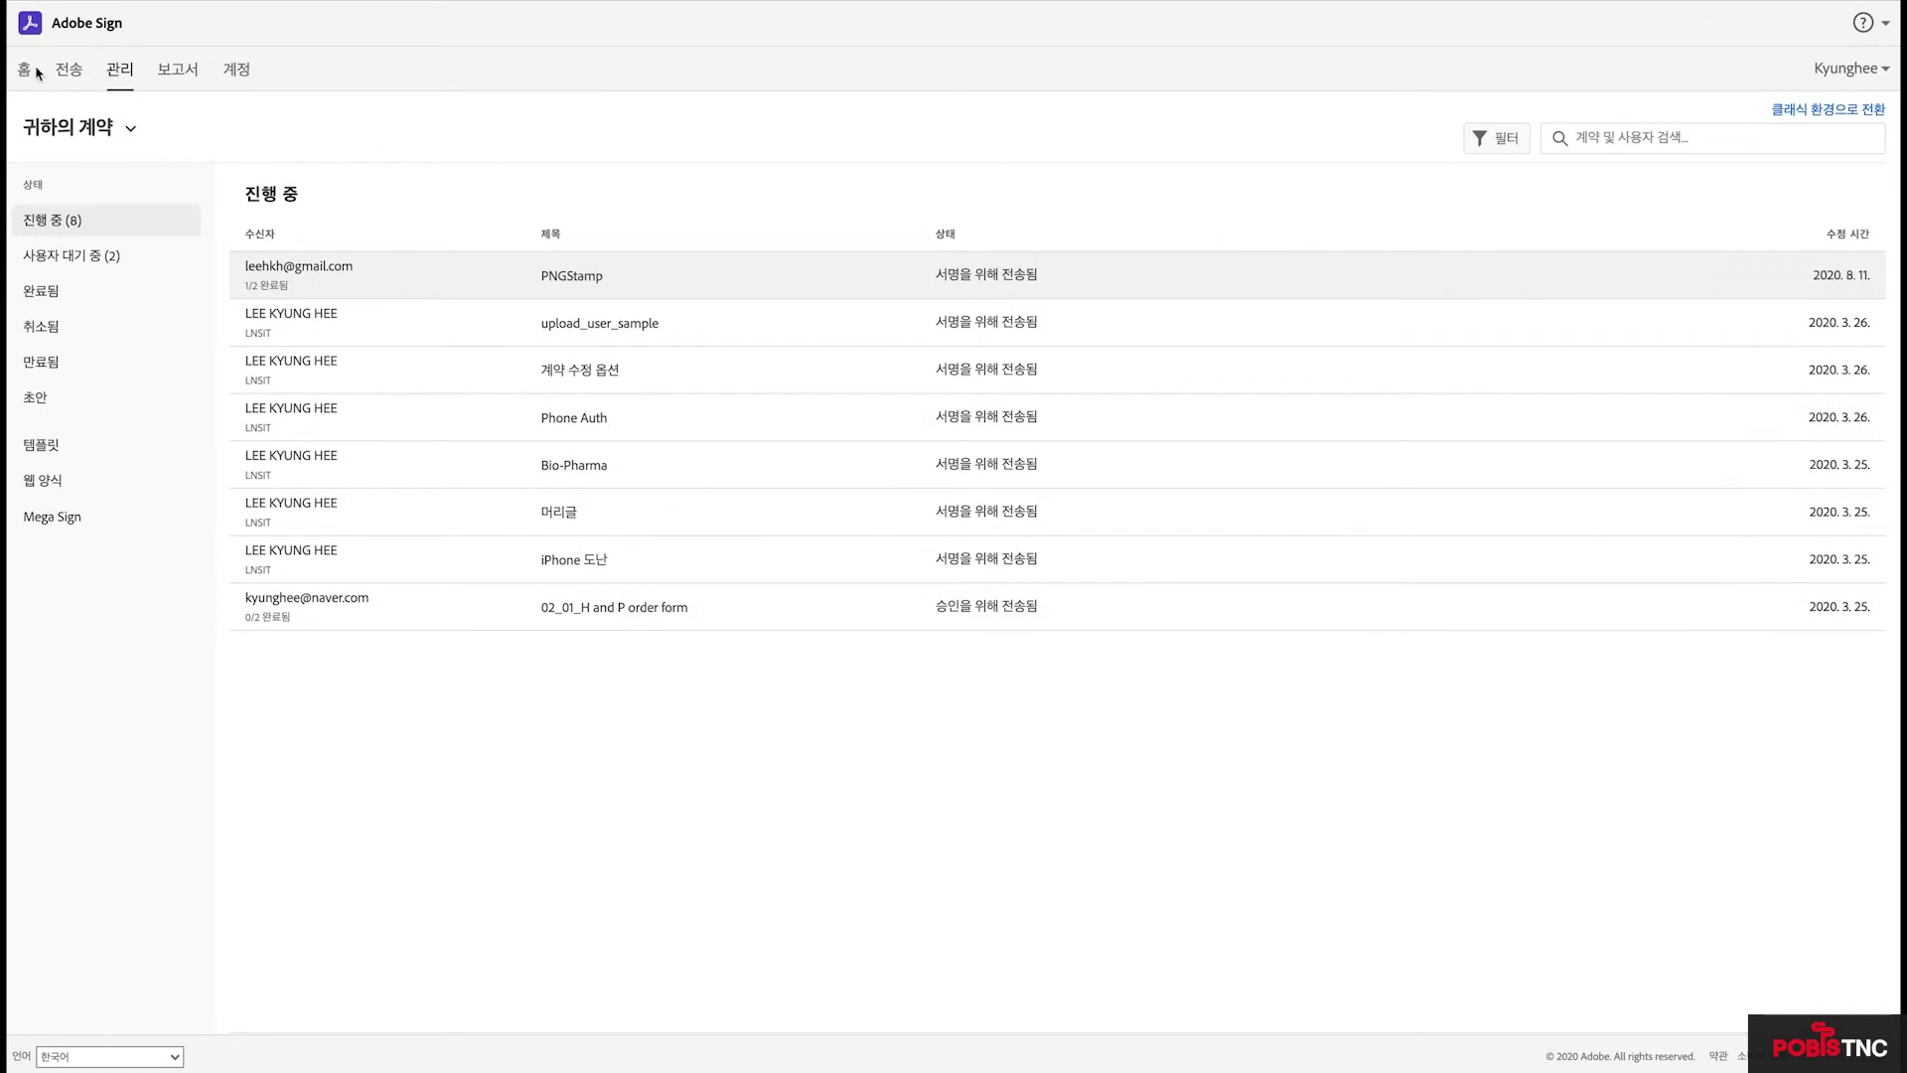
left_click(22, 70)
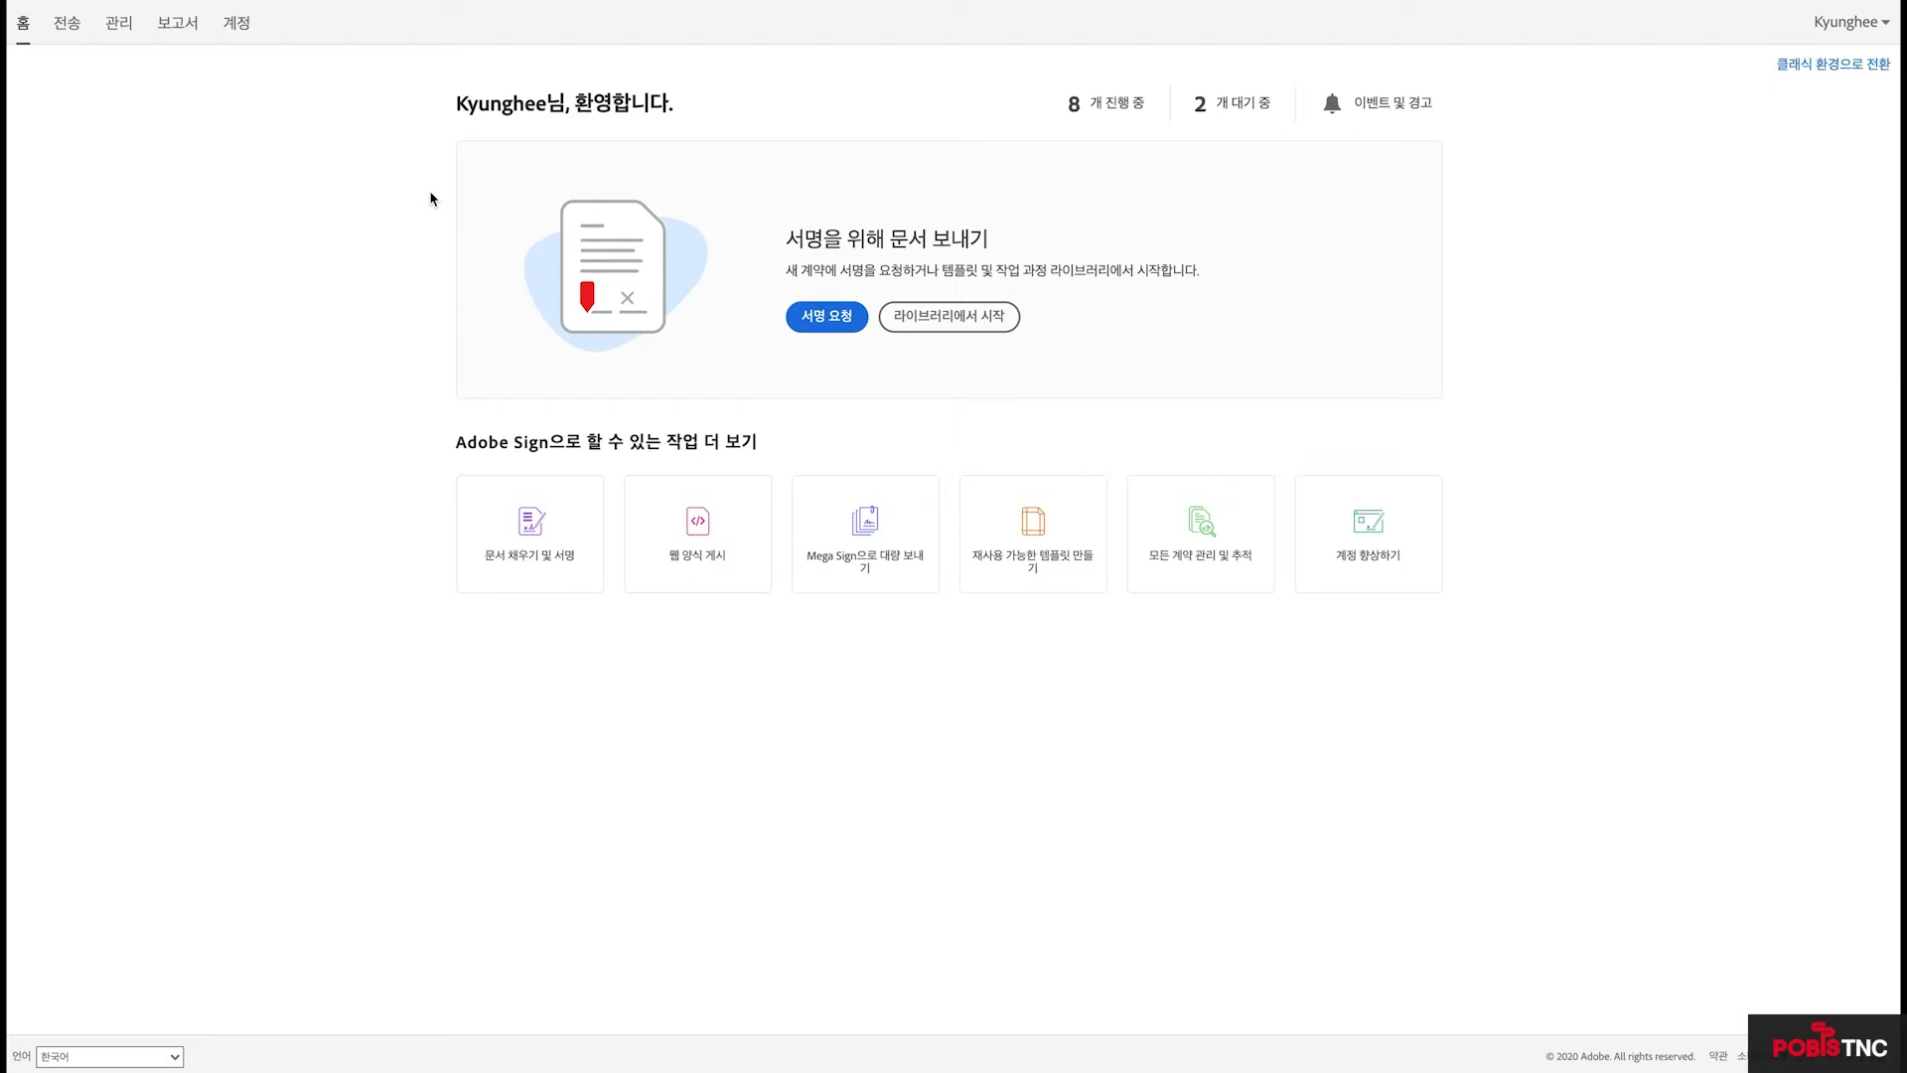
Start a new signature request, add the recipient's e-mail address and name the agreement 연봉계약서
left_click(834, 323)
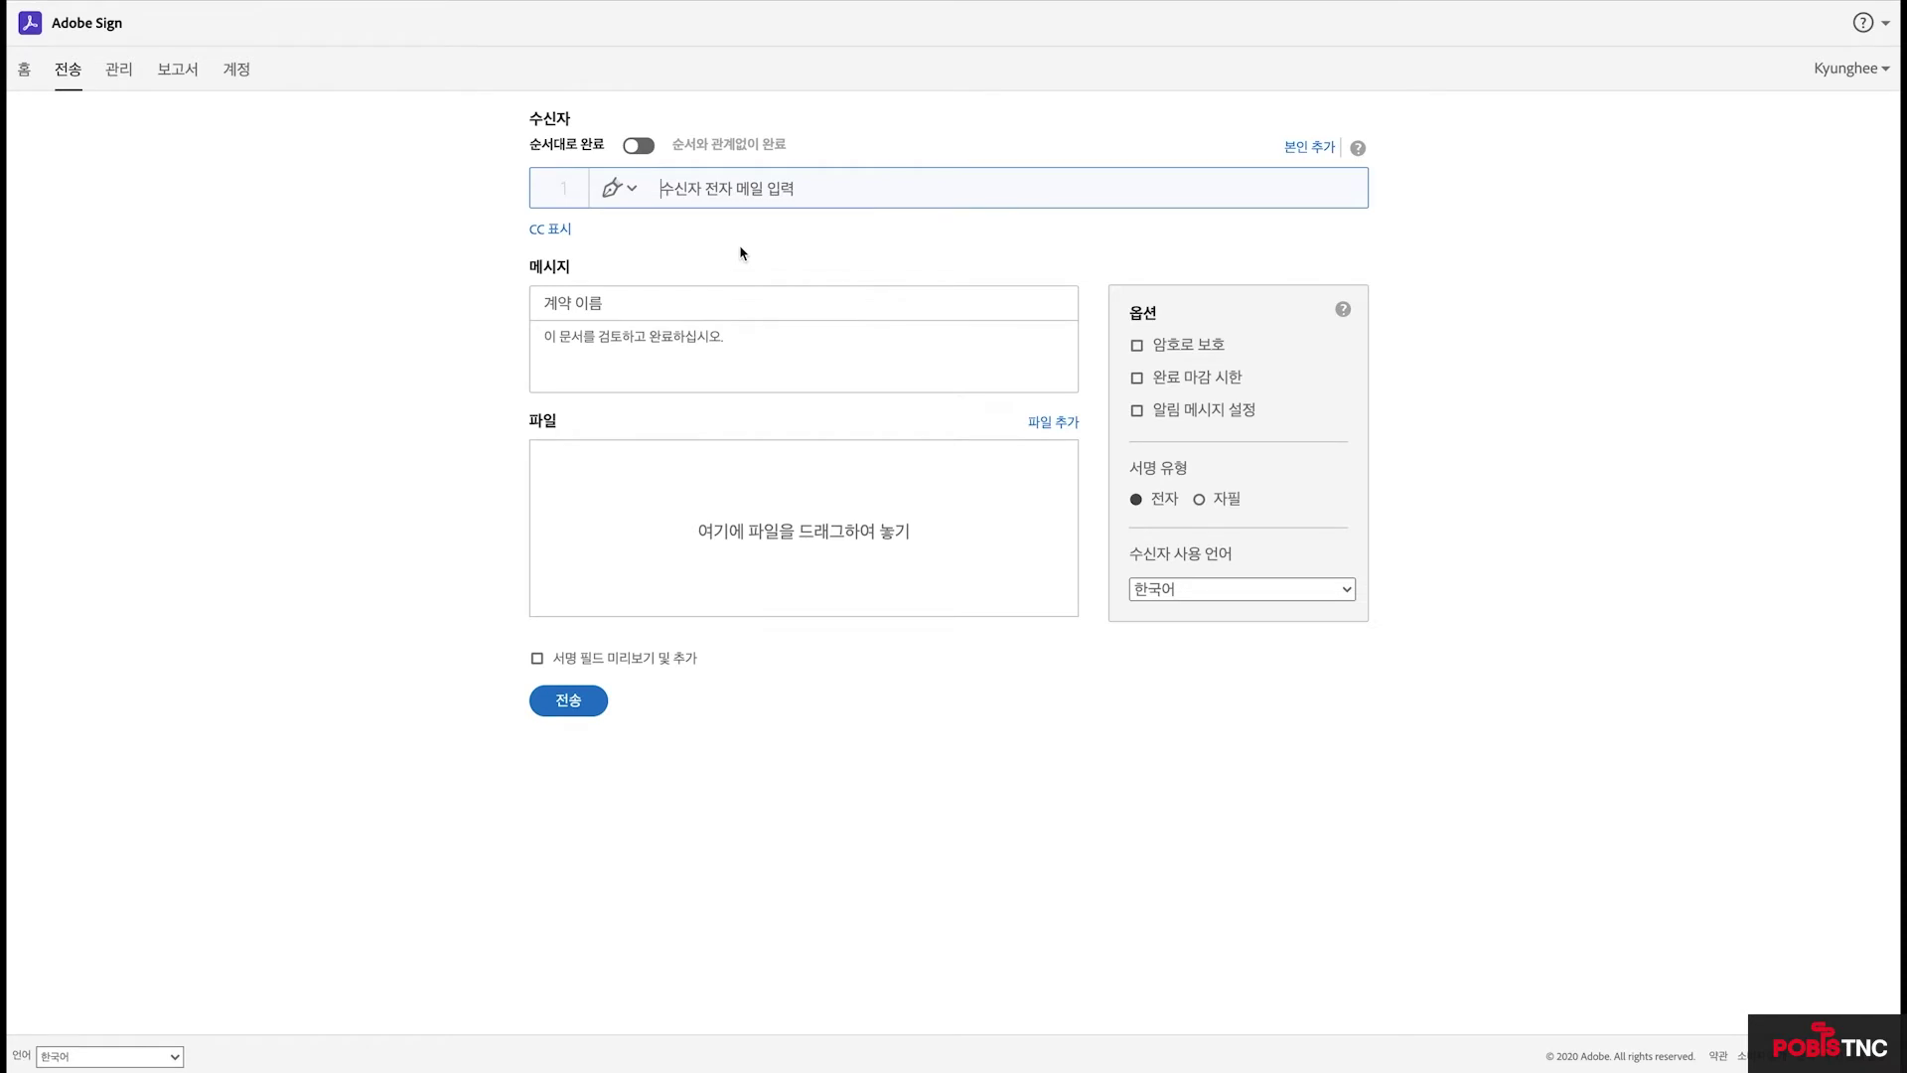
type("ㅗ")
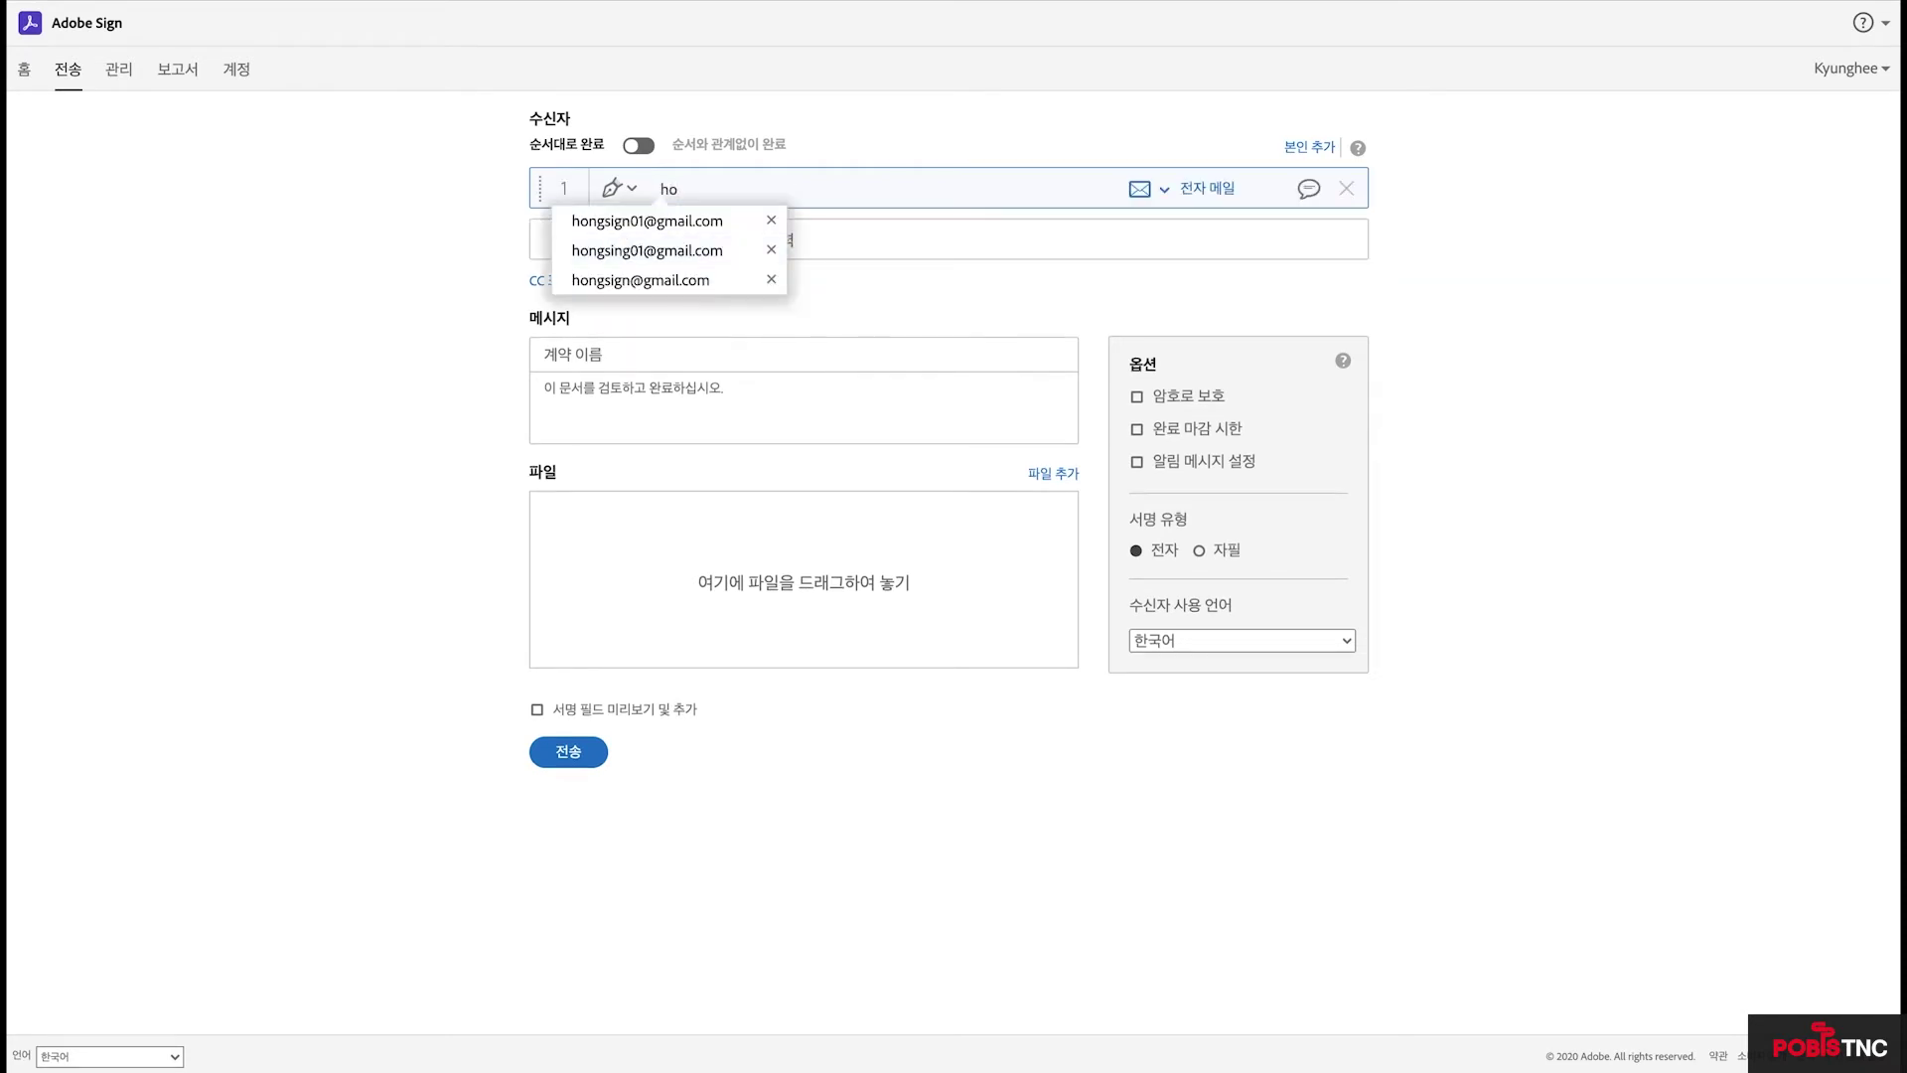
left_click(696, 221)
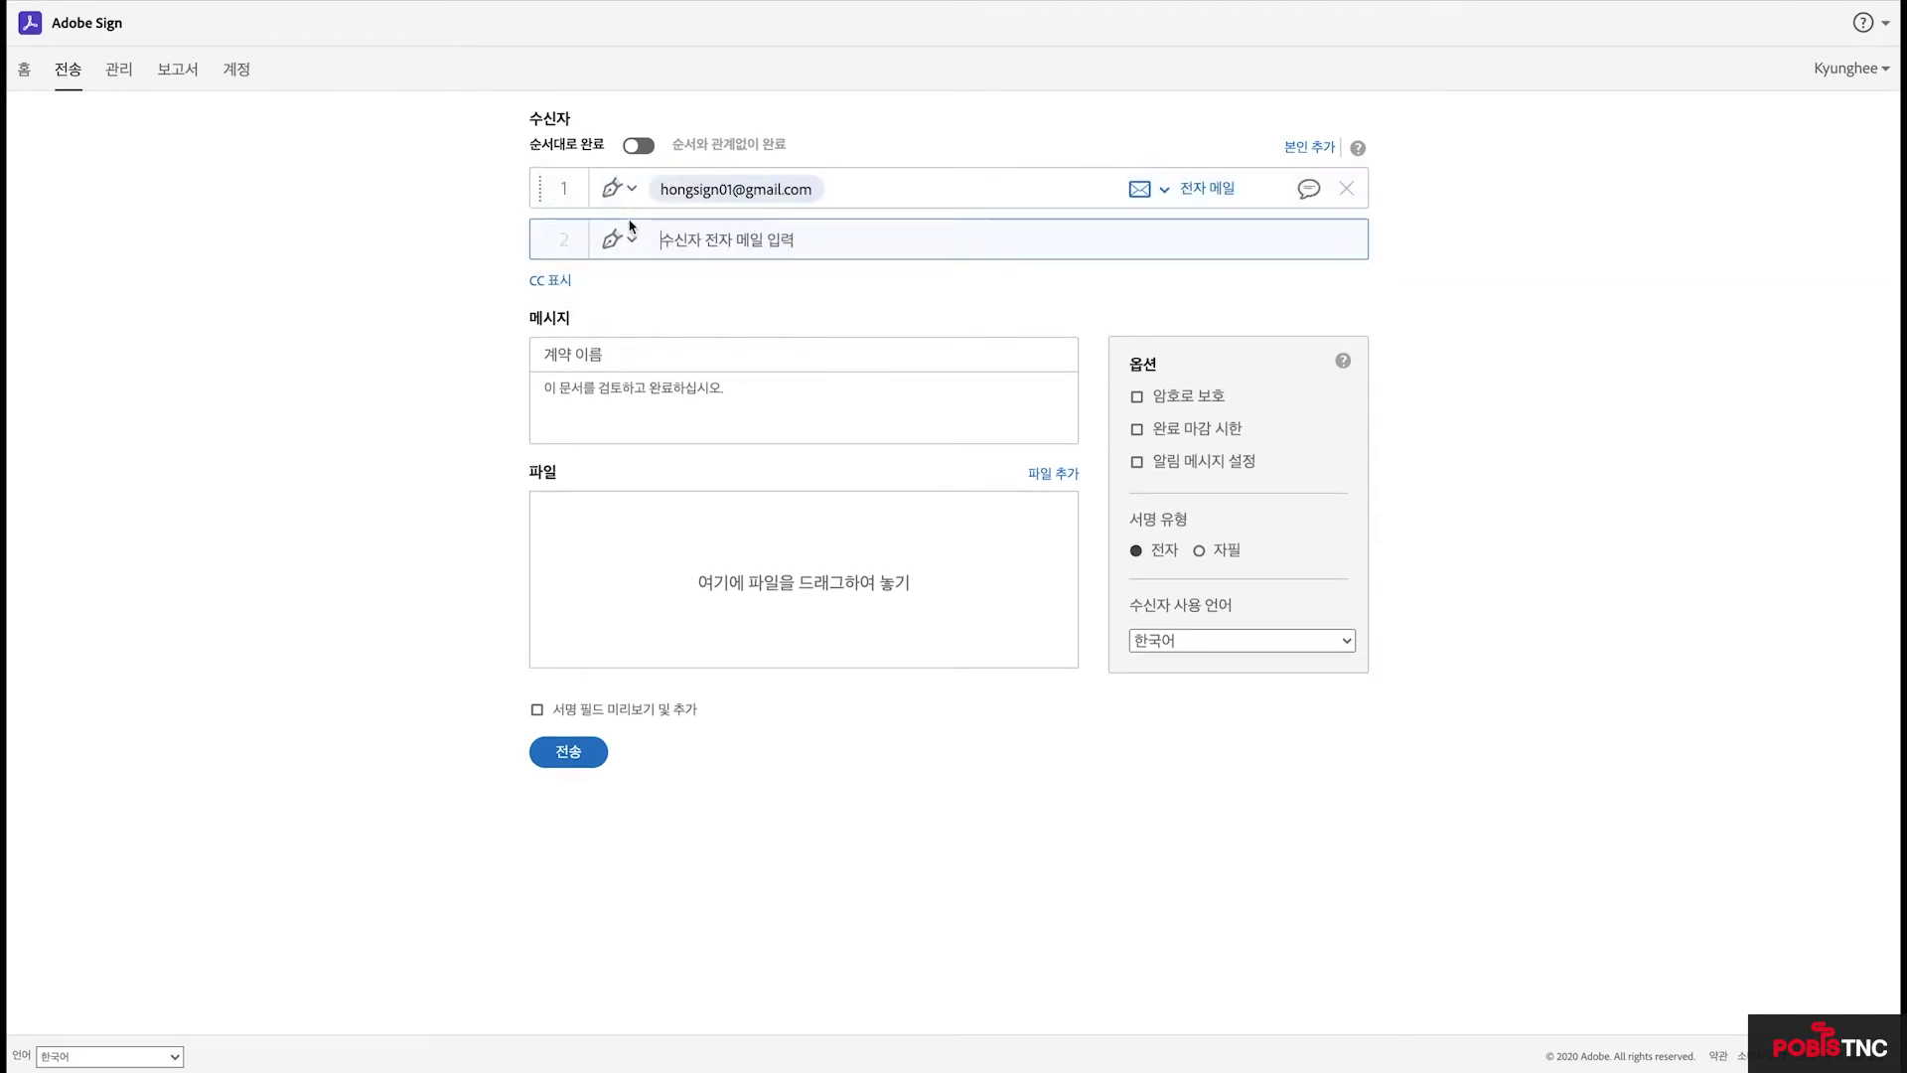
left_click(575, 358)
type("dus")
key("BackSpace")
key("BackSpace")
key("BackSpace")
type("ㅇㄴ")
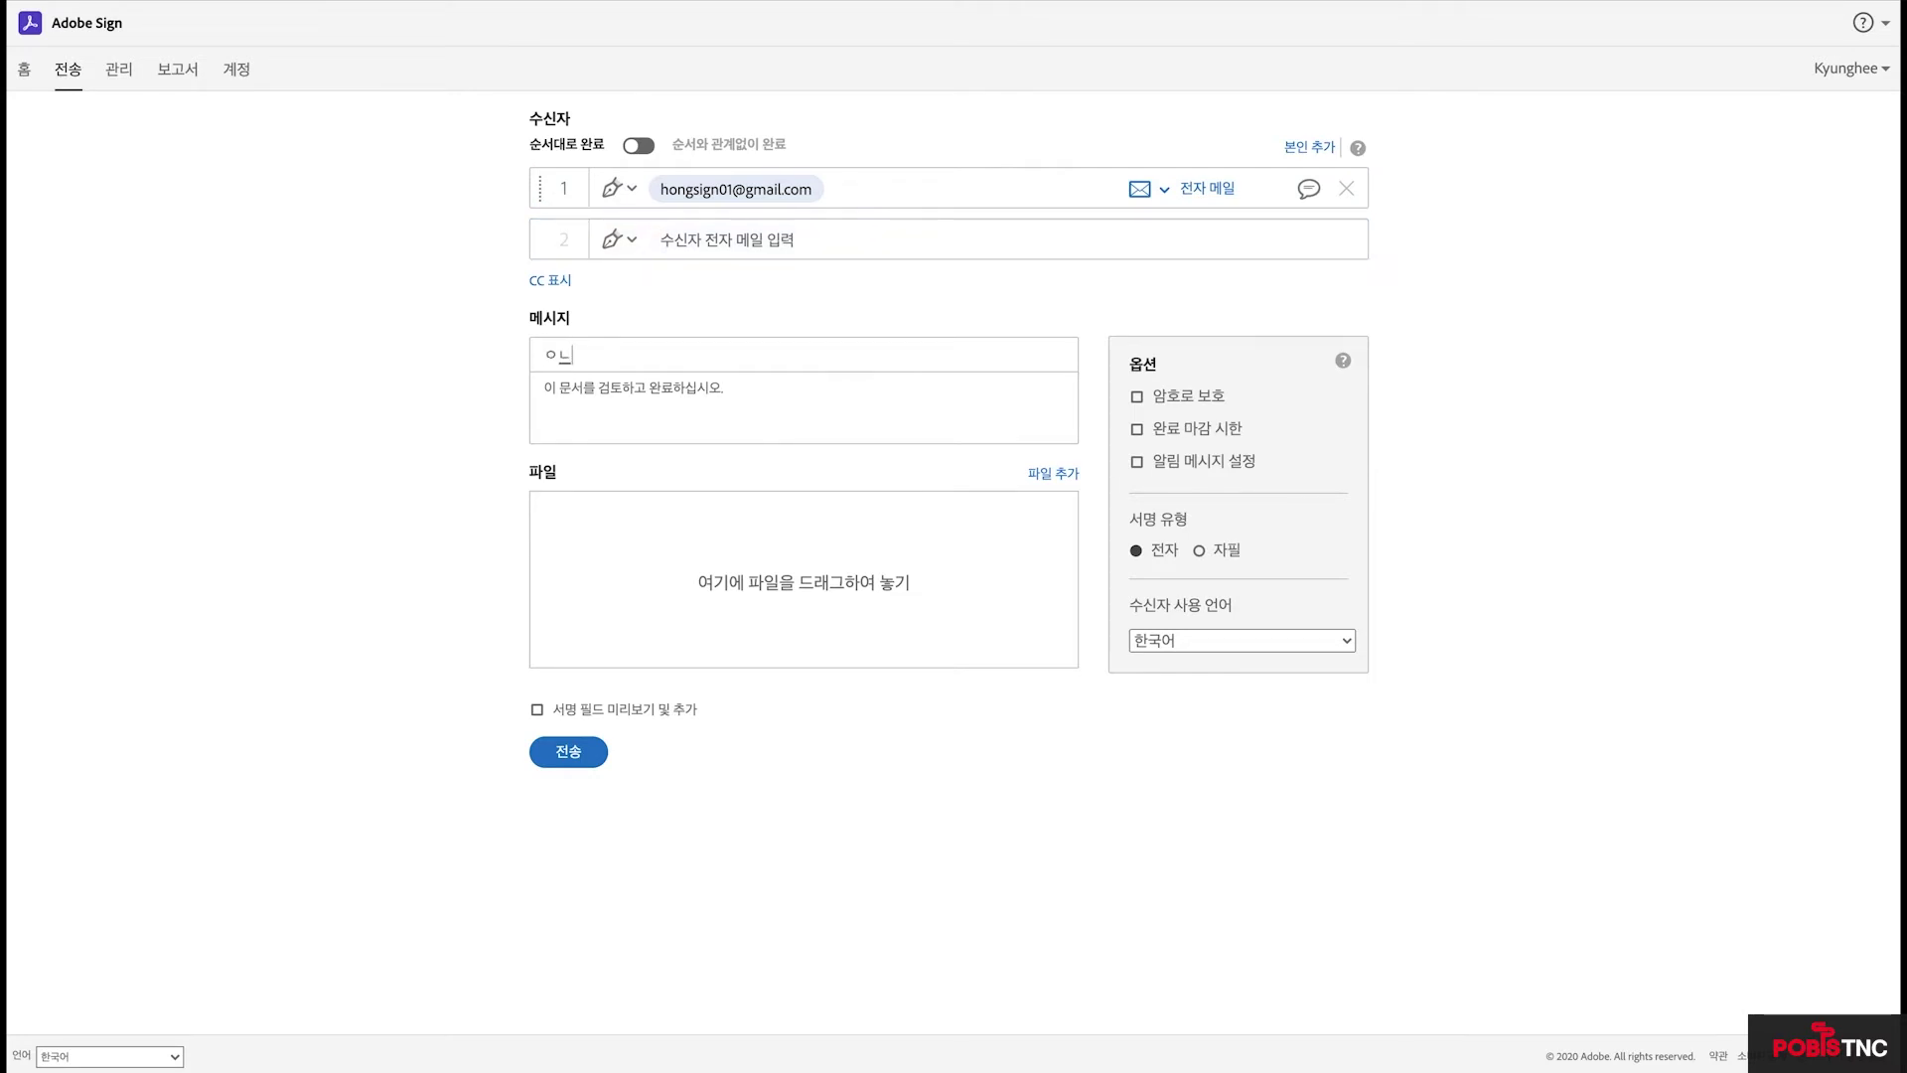
type("ㅕ봉계약서")
Attach 연봉계약서.docx from the computer and send the agreement for signature
left_click(1038, 475)
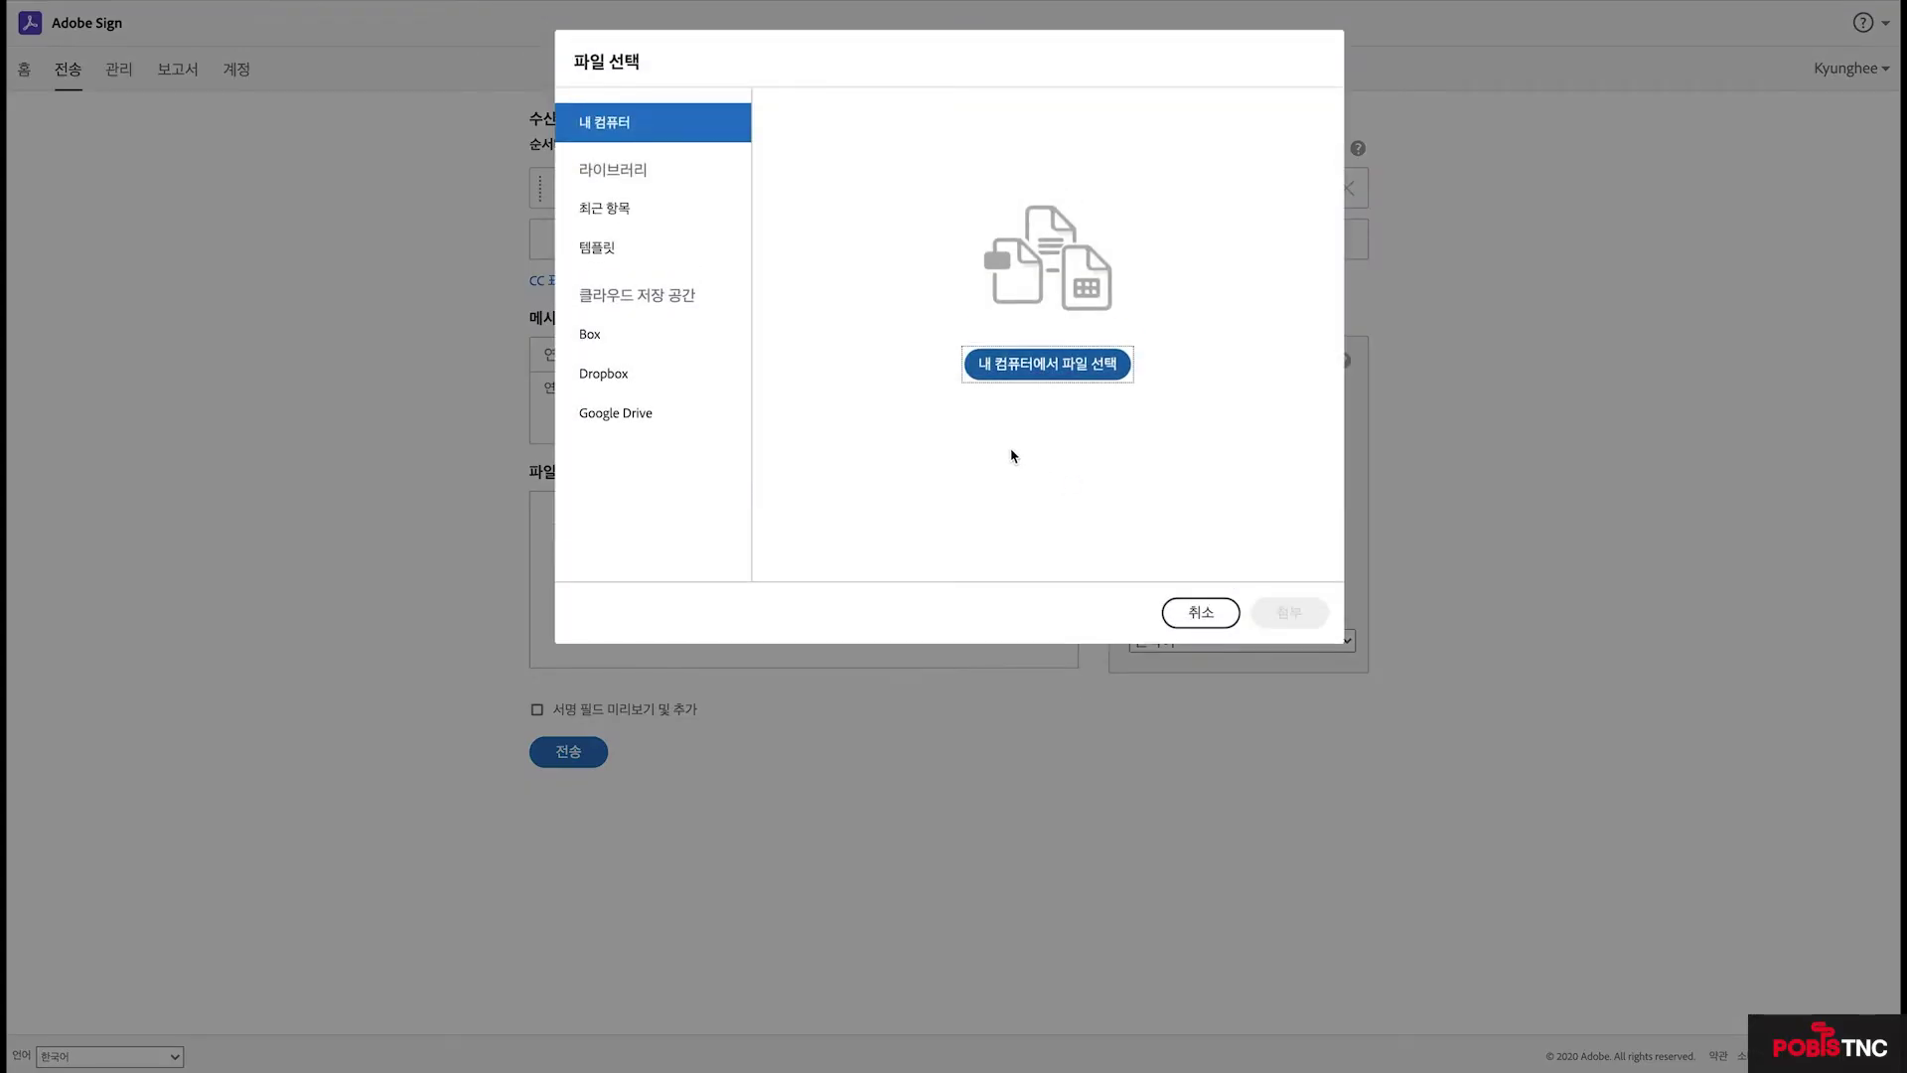
left_click(1047, 366)
left_click(802, 67)
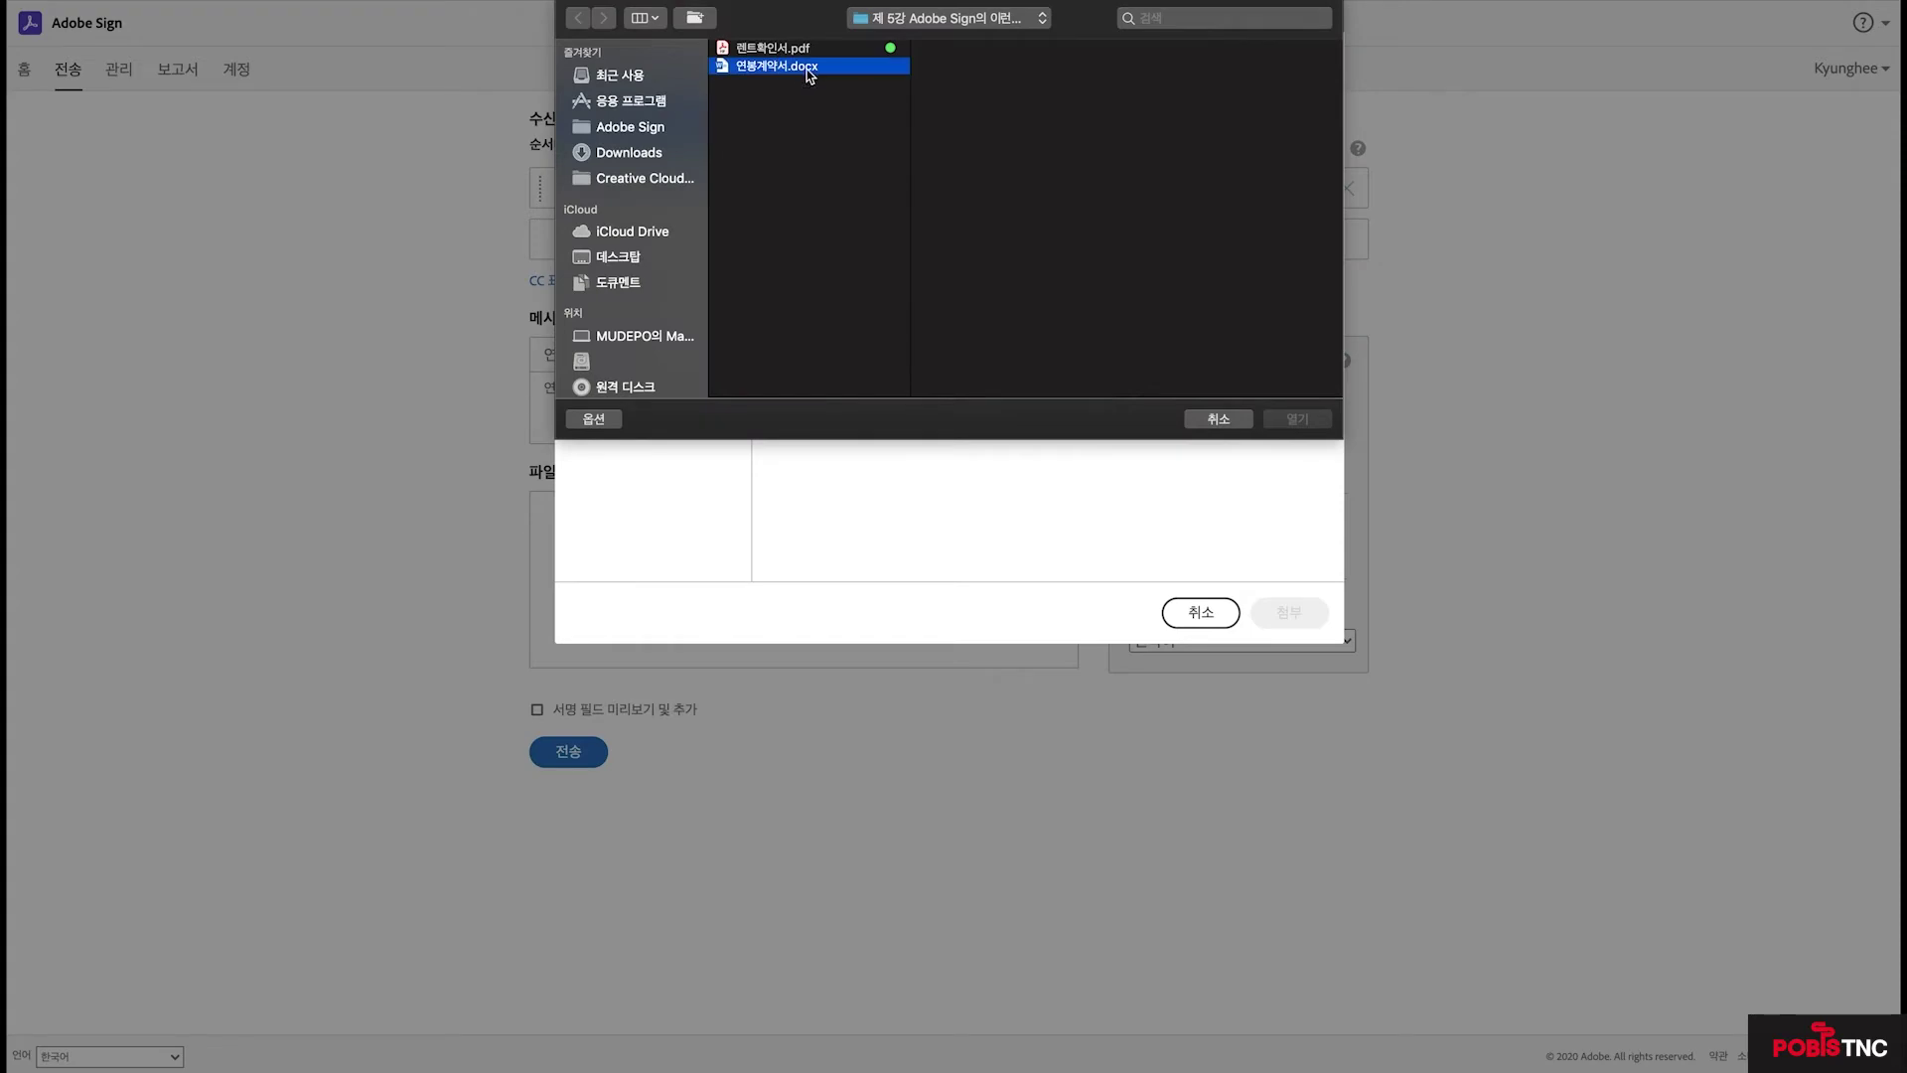
left_click(1298, 419)
left_click(578, 758)
left_click(578, 758)
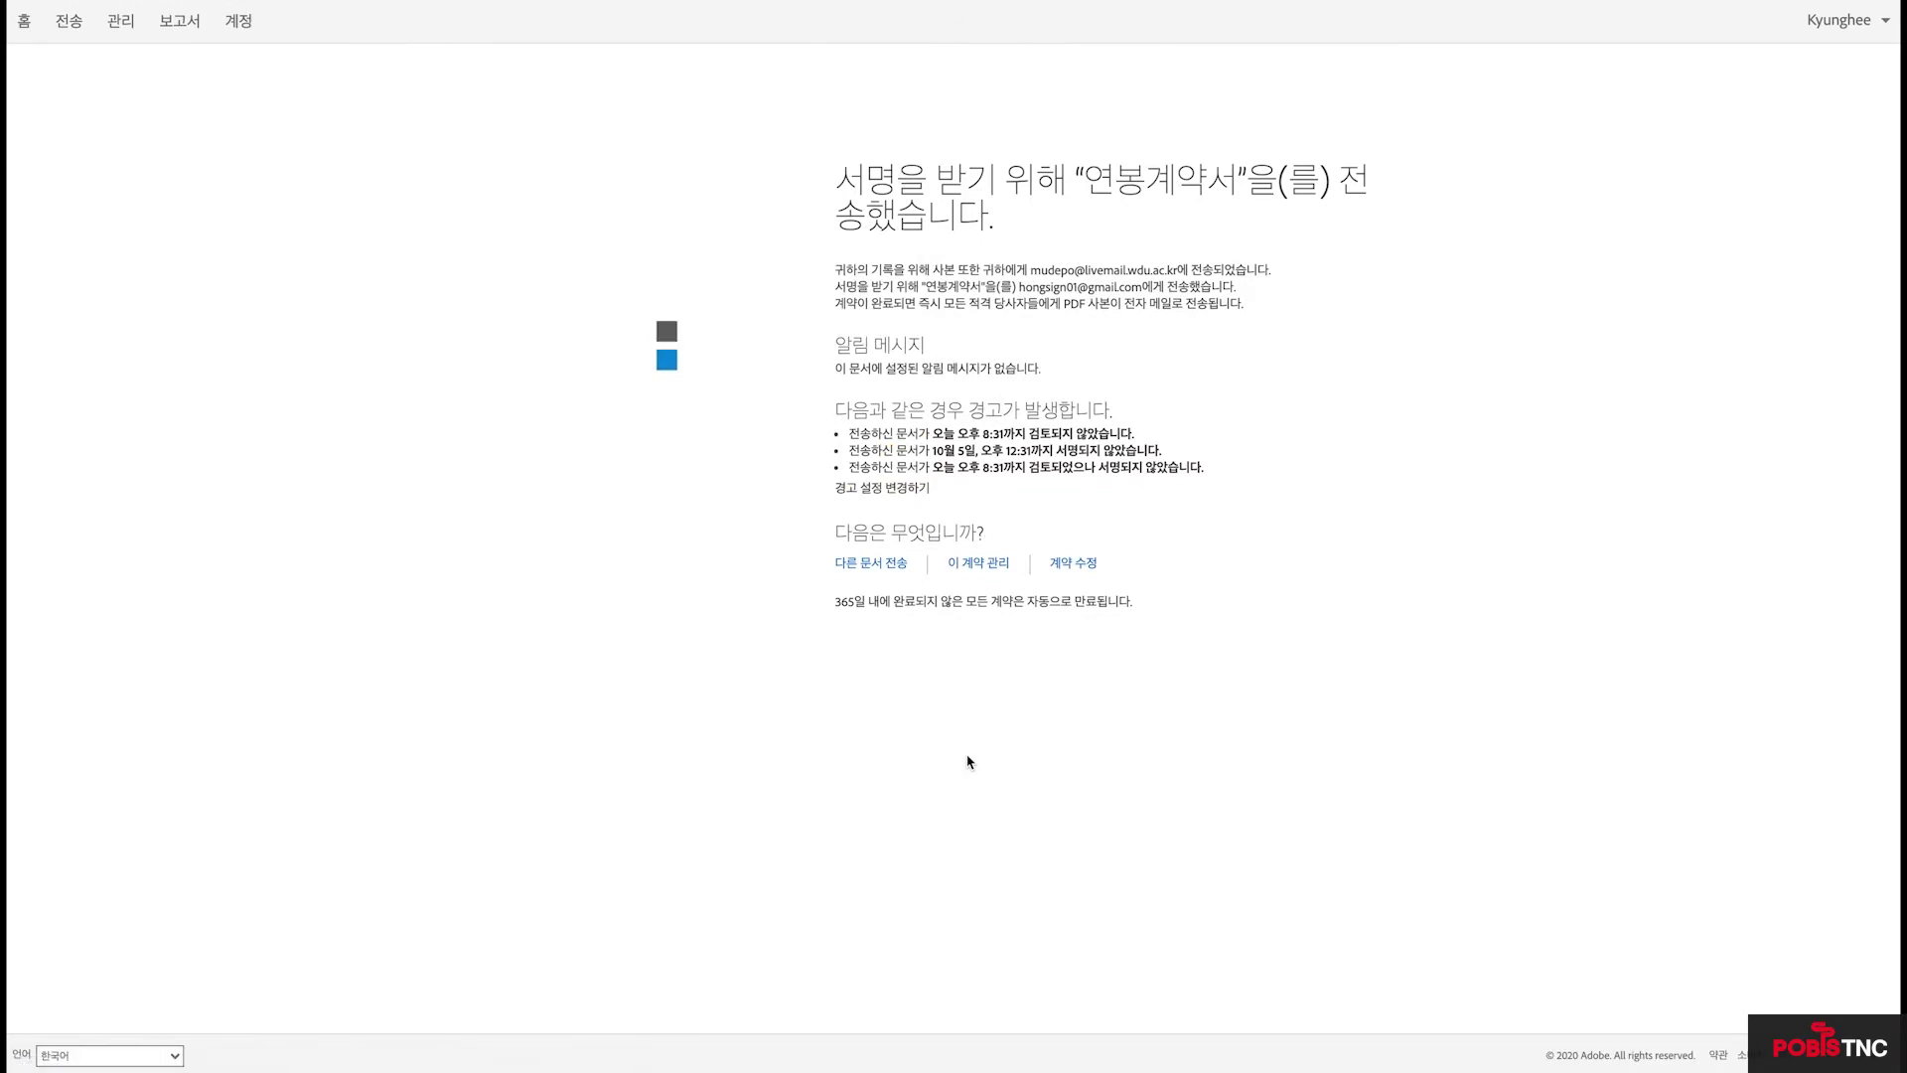
Switch to the recipient's Gmail, open the new 연봉계약서 signature request and open the contract for review and signing
key("ctrl+Up")
left_click(727, 930)
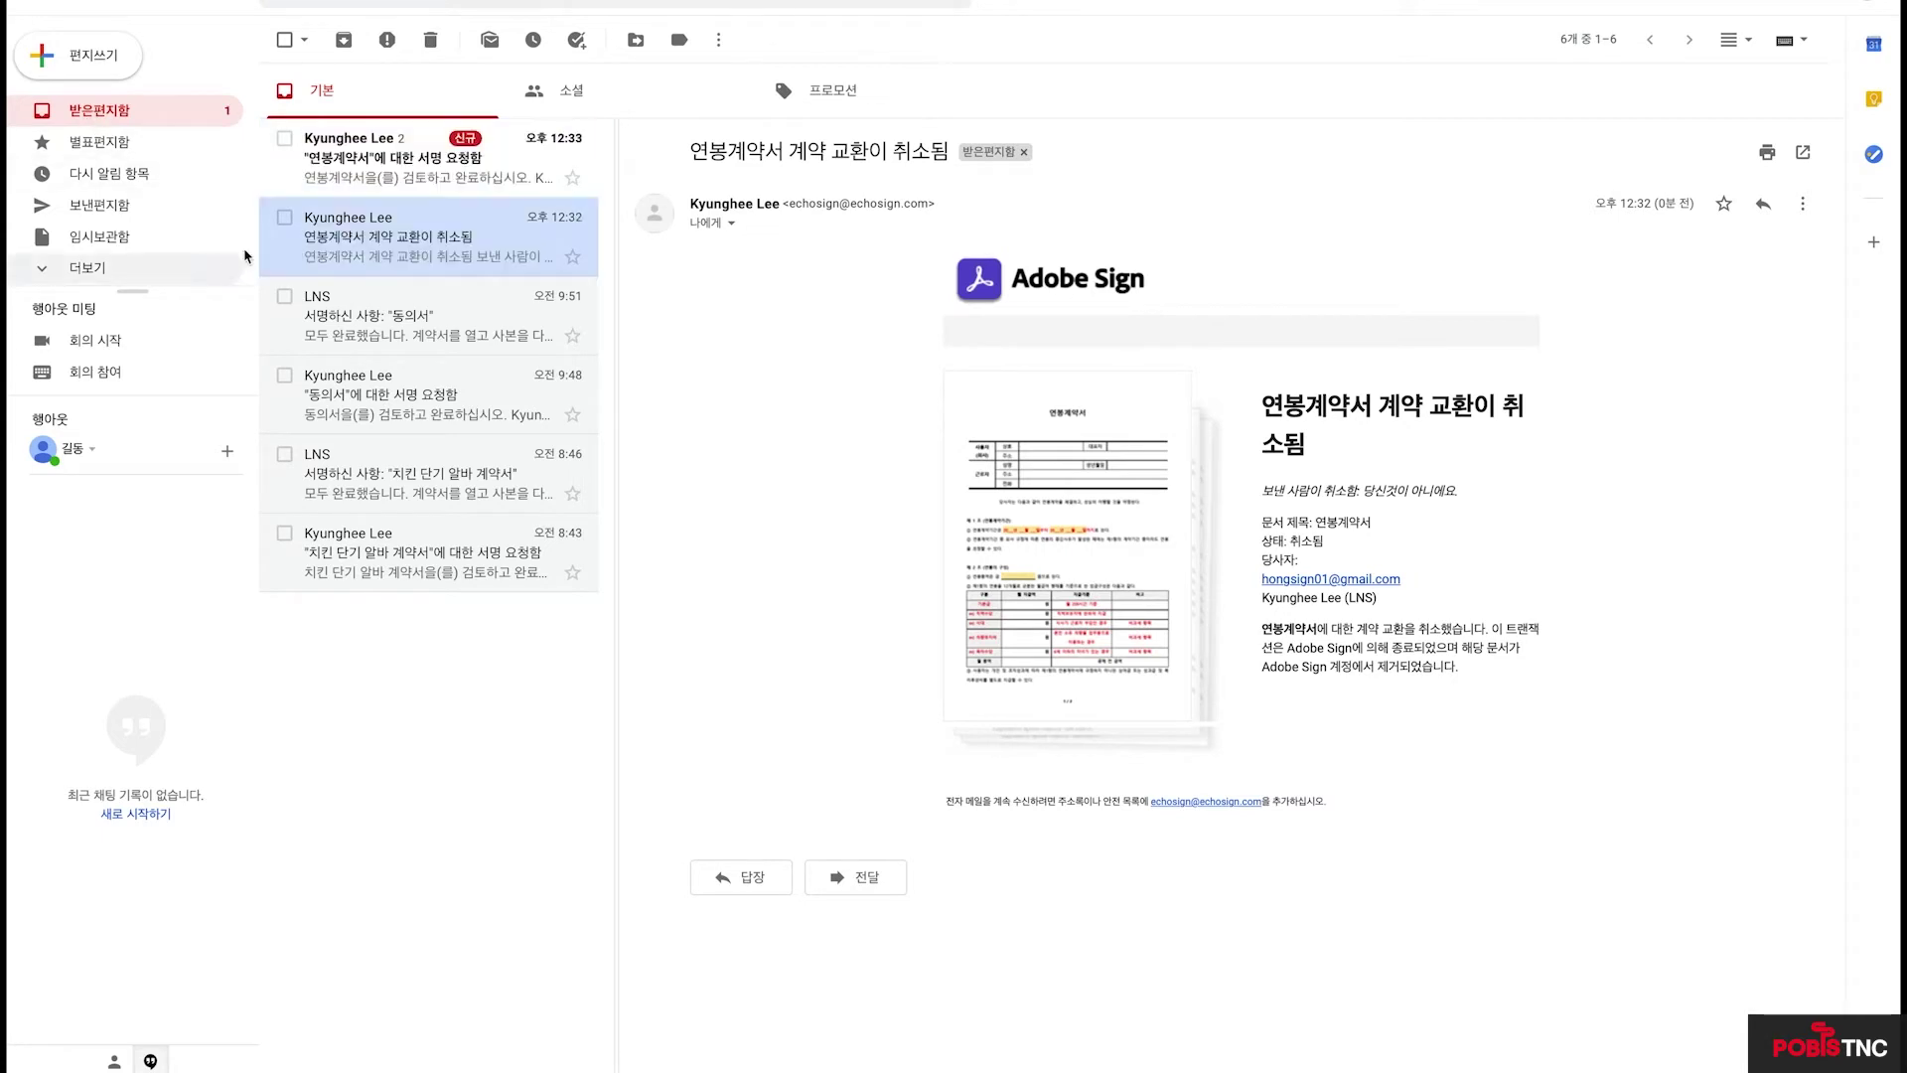
left_click(376, 162)
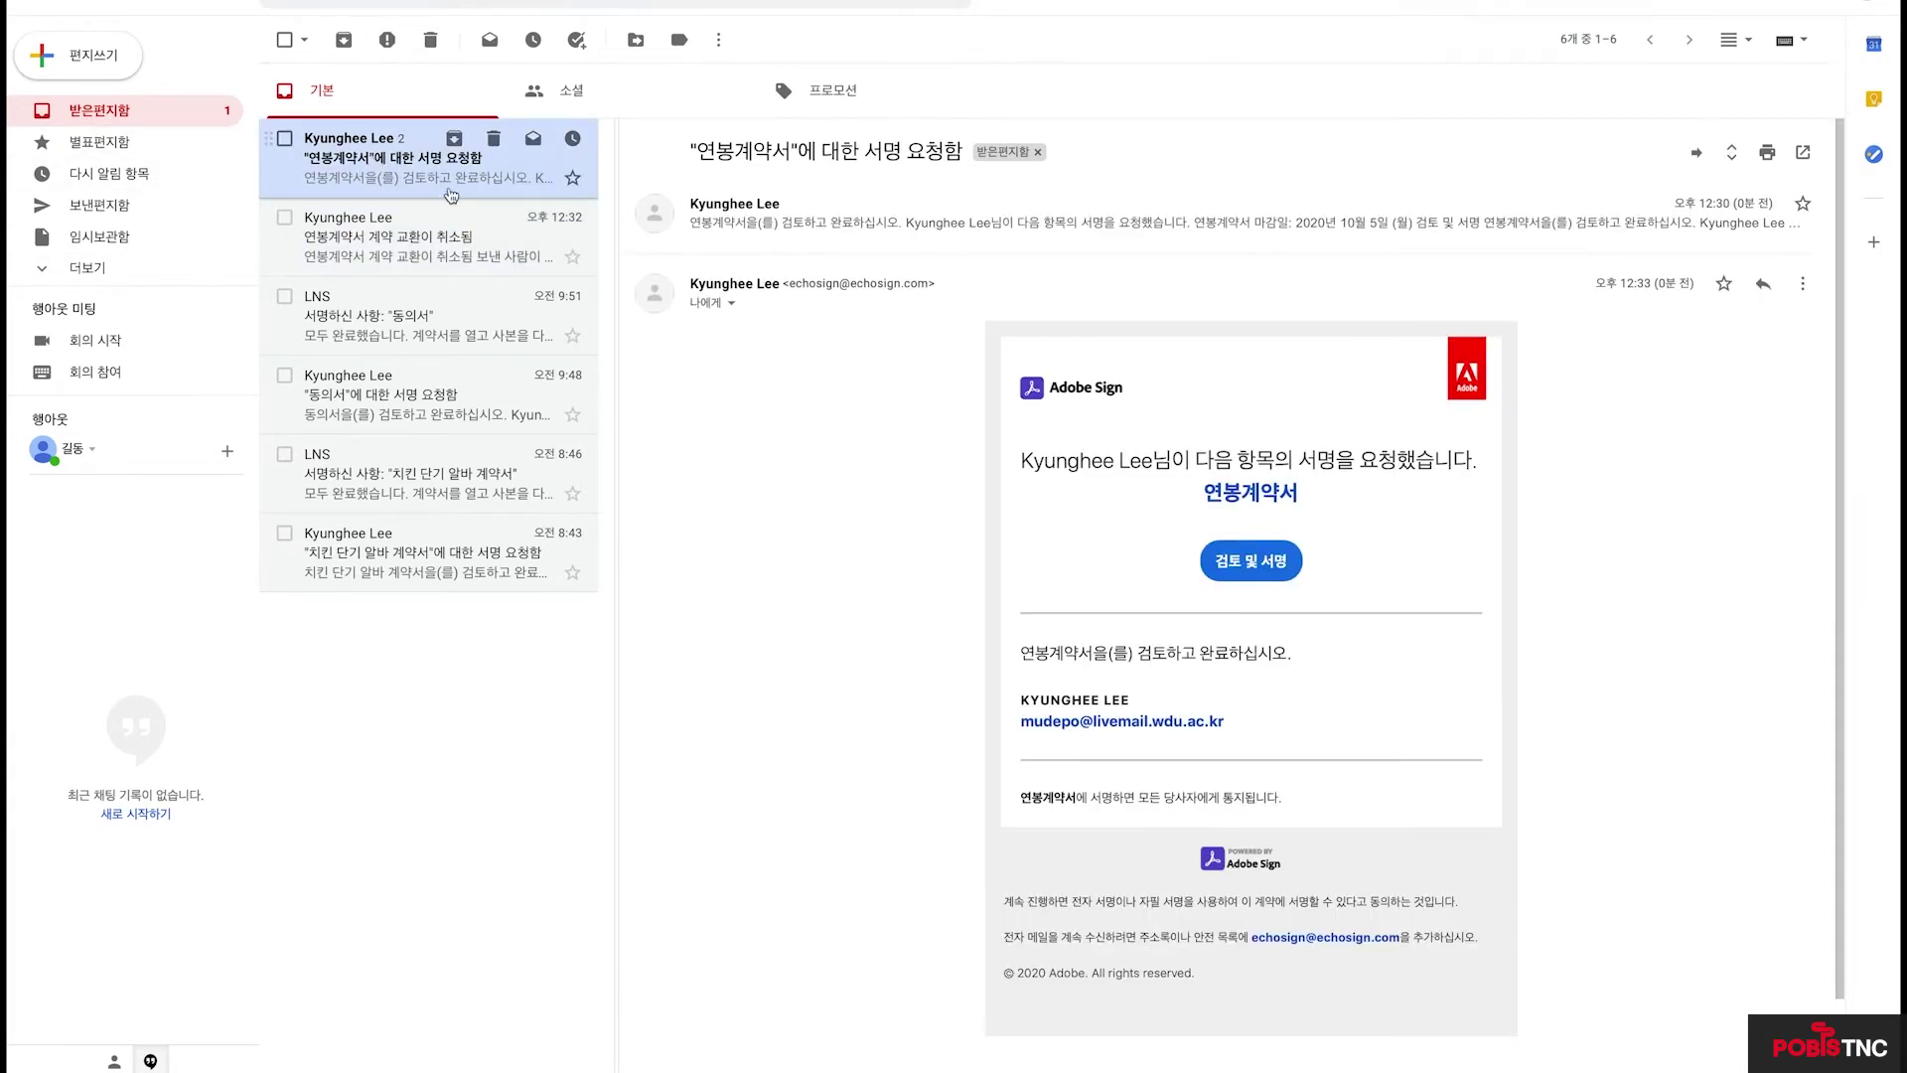
left_click(1273, 562)
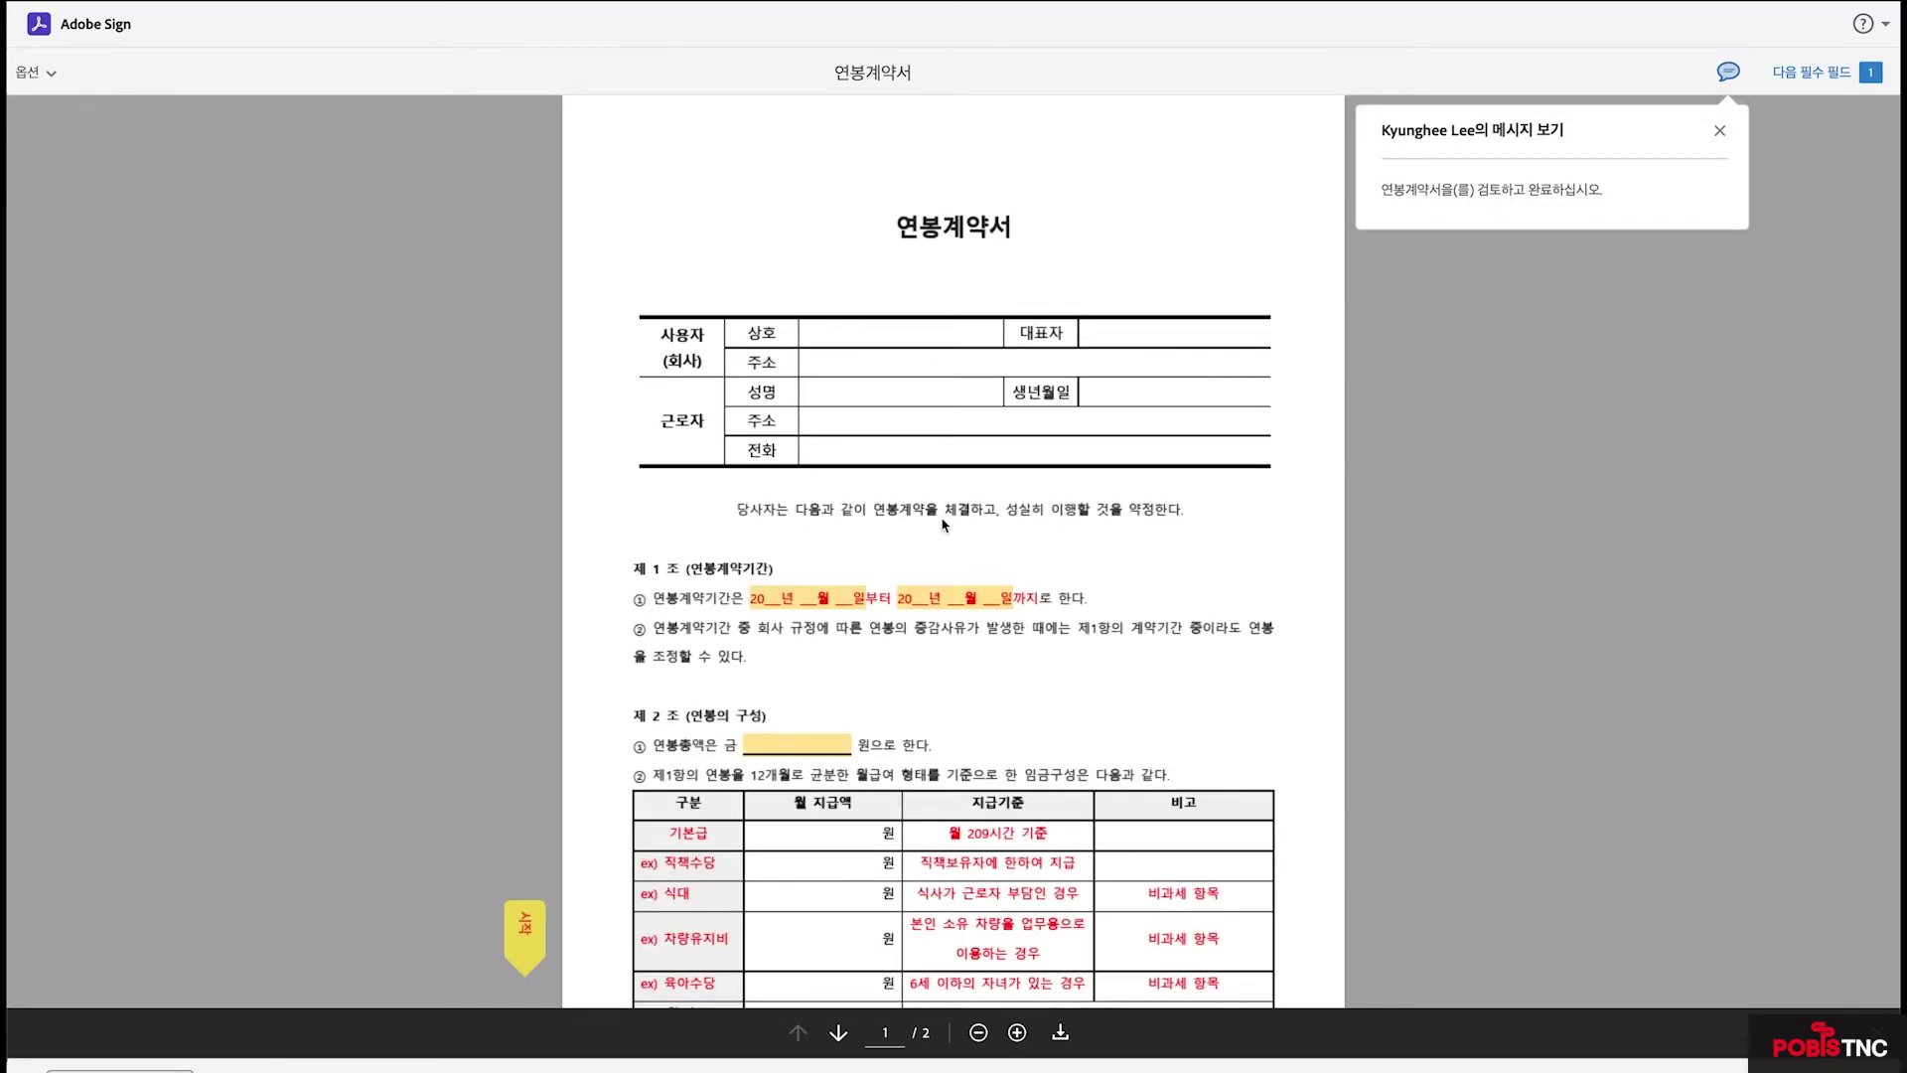
Look through the contract as the recipient and decline to sign it with the reason "연봉이 작아요"
scroll(944, 524, "down", 3)
scroll(944, 524, "down", 3)
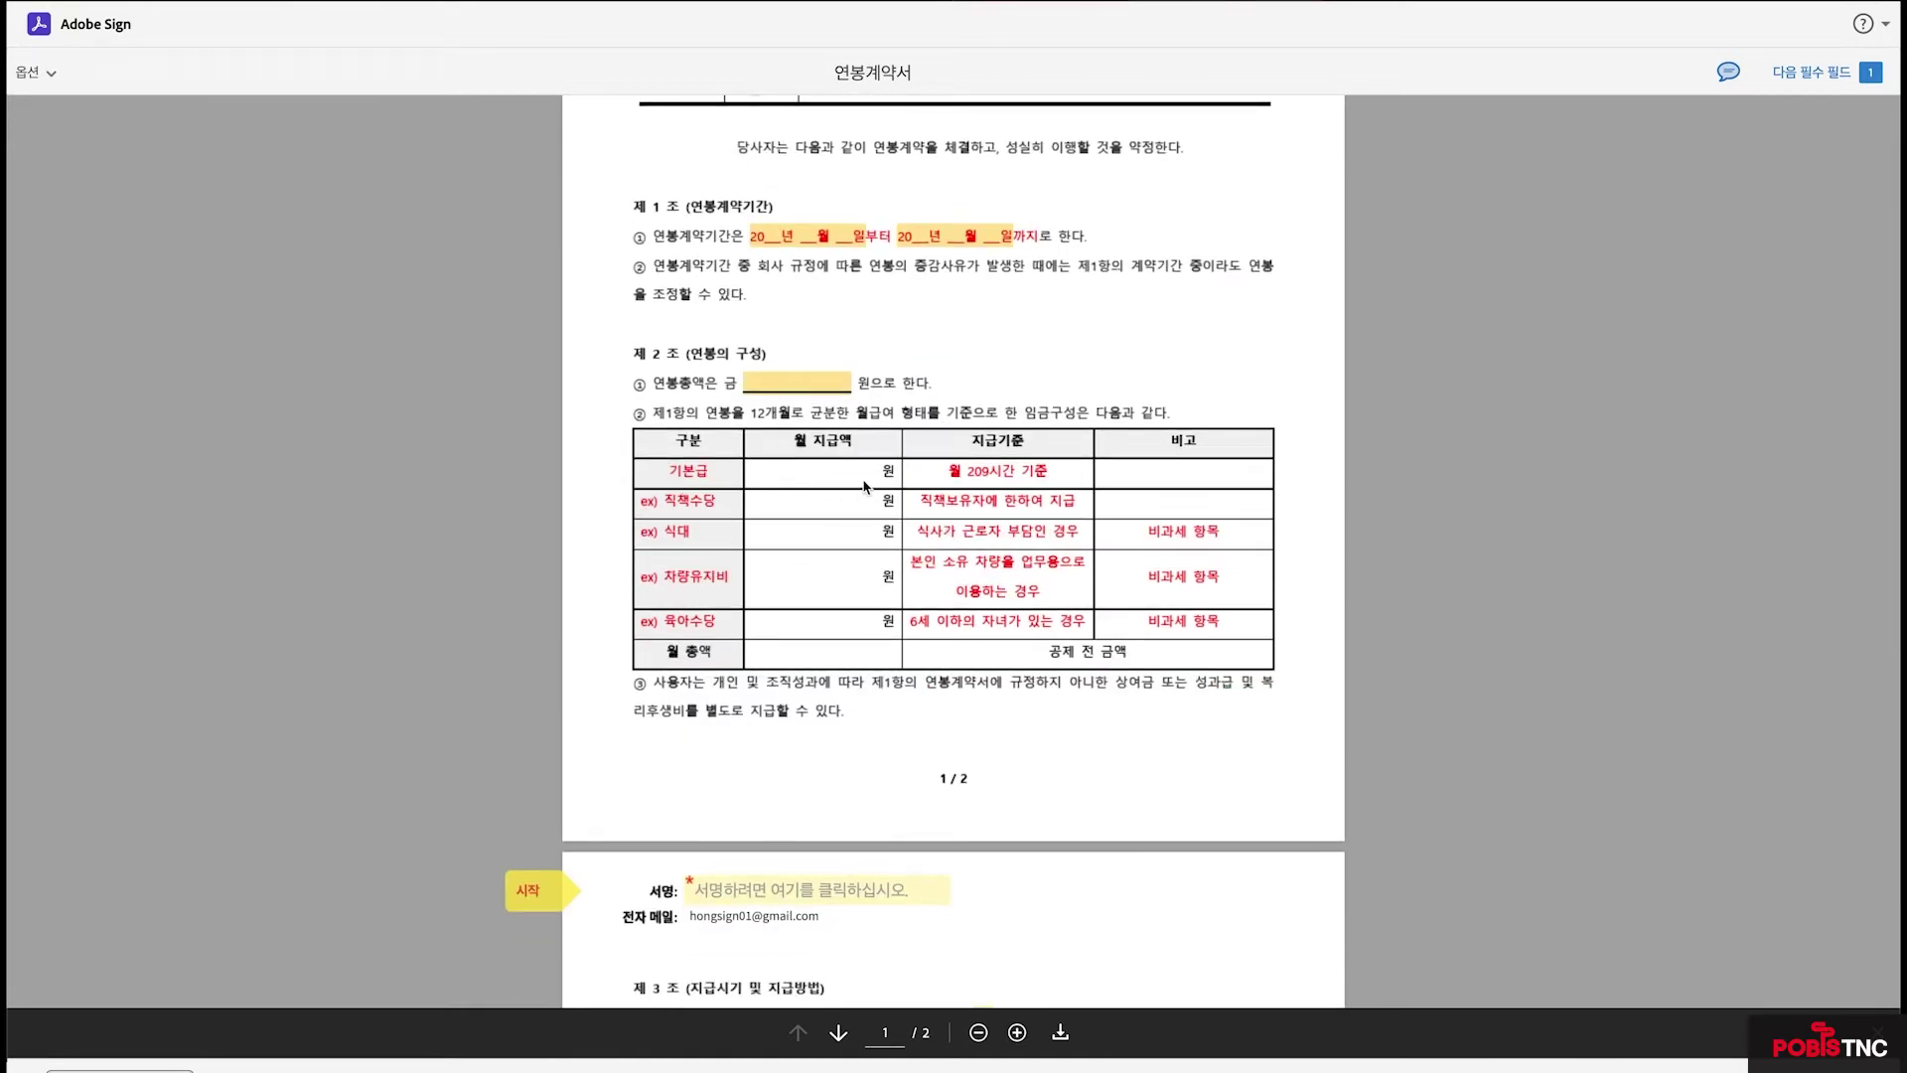
scroll(864, 486, "down", 5)
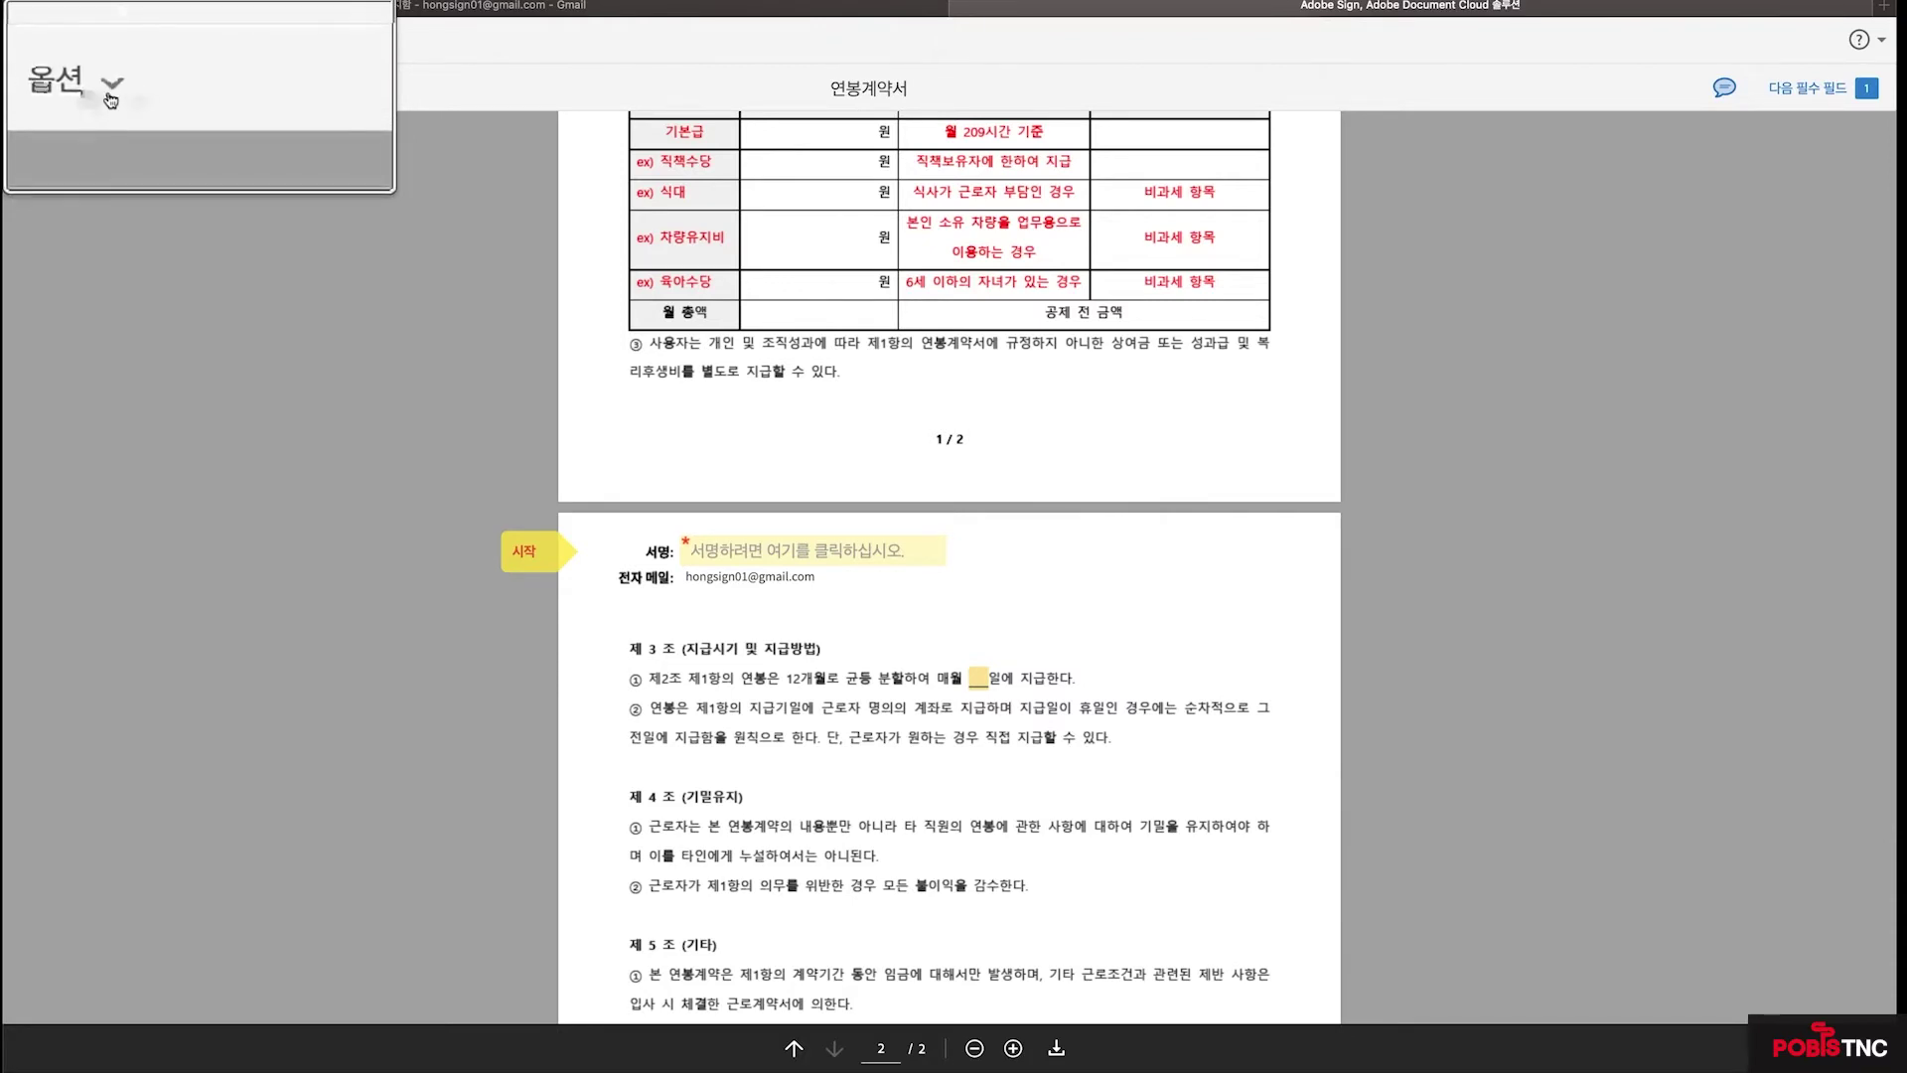
left_click(111, 98)
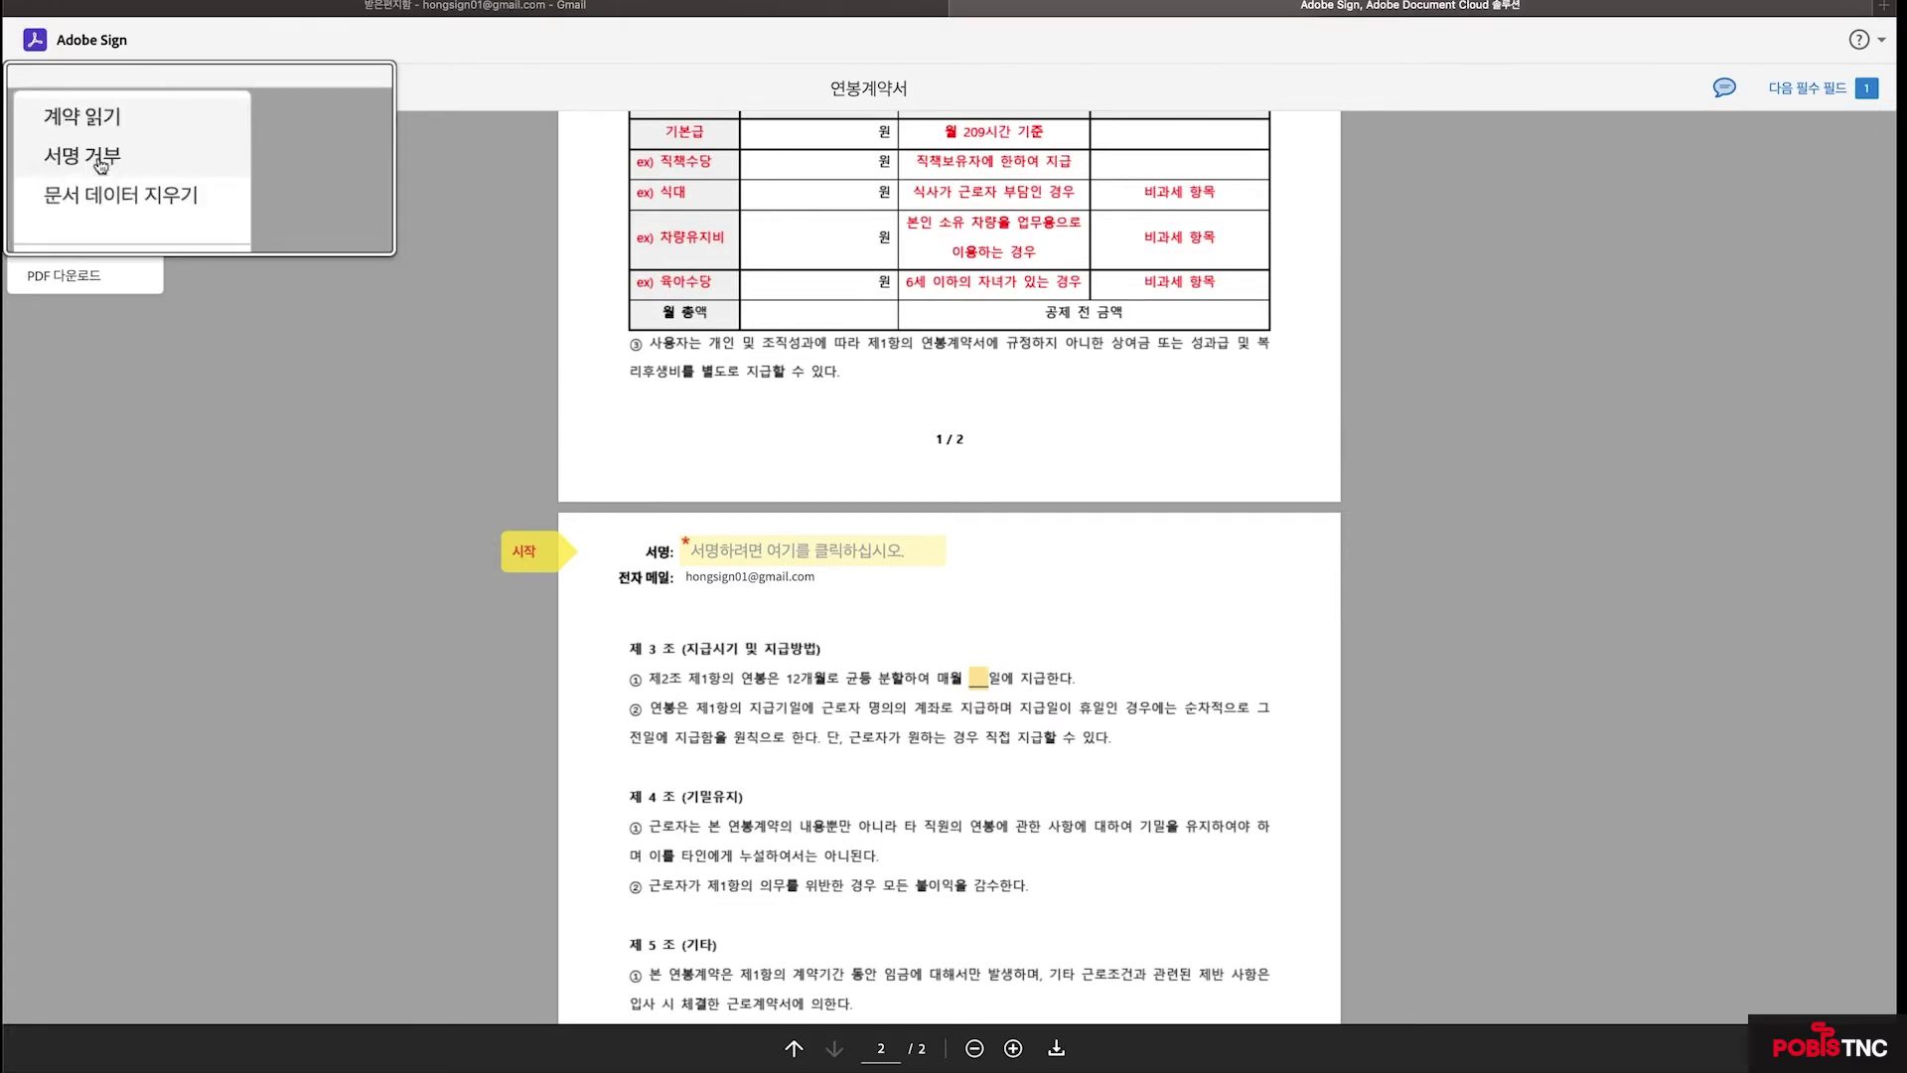
left_click(57, 159)
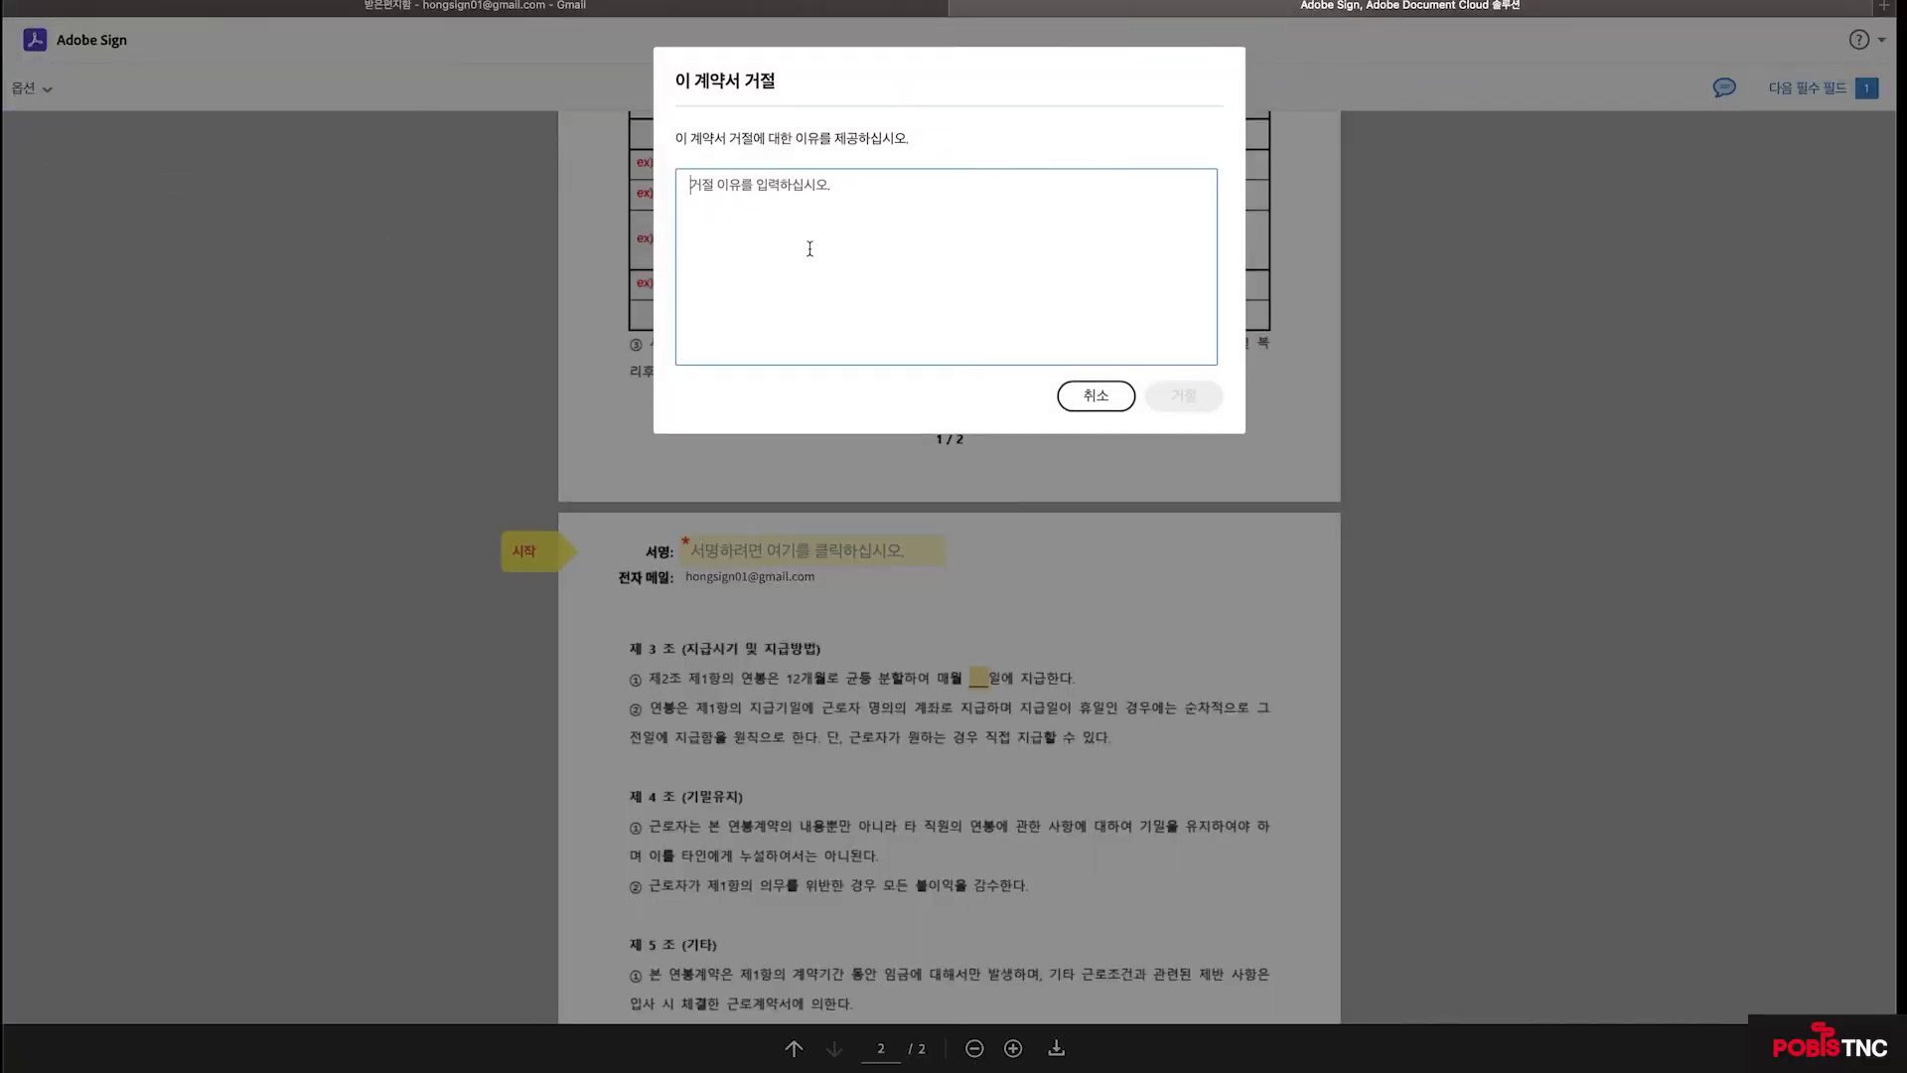
type("연봉이 작아요")
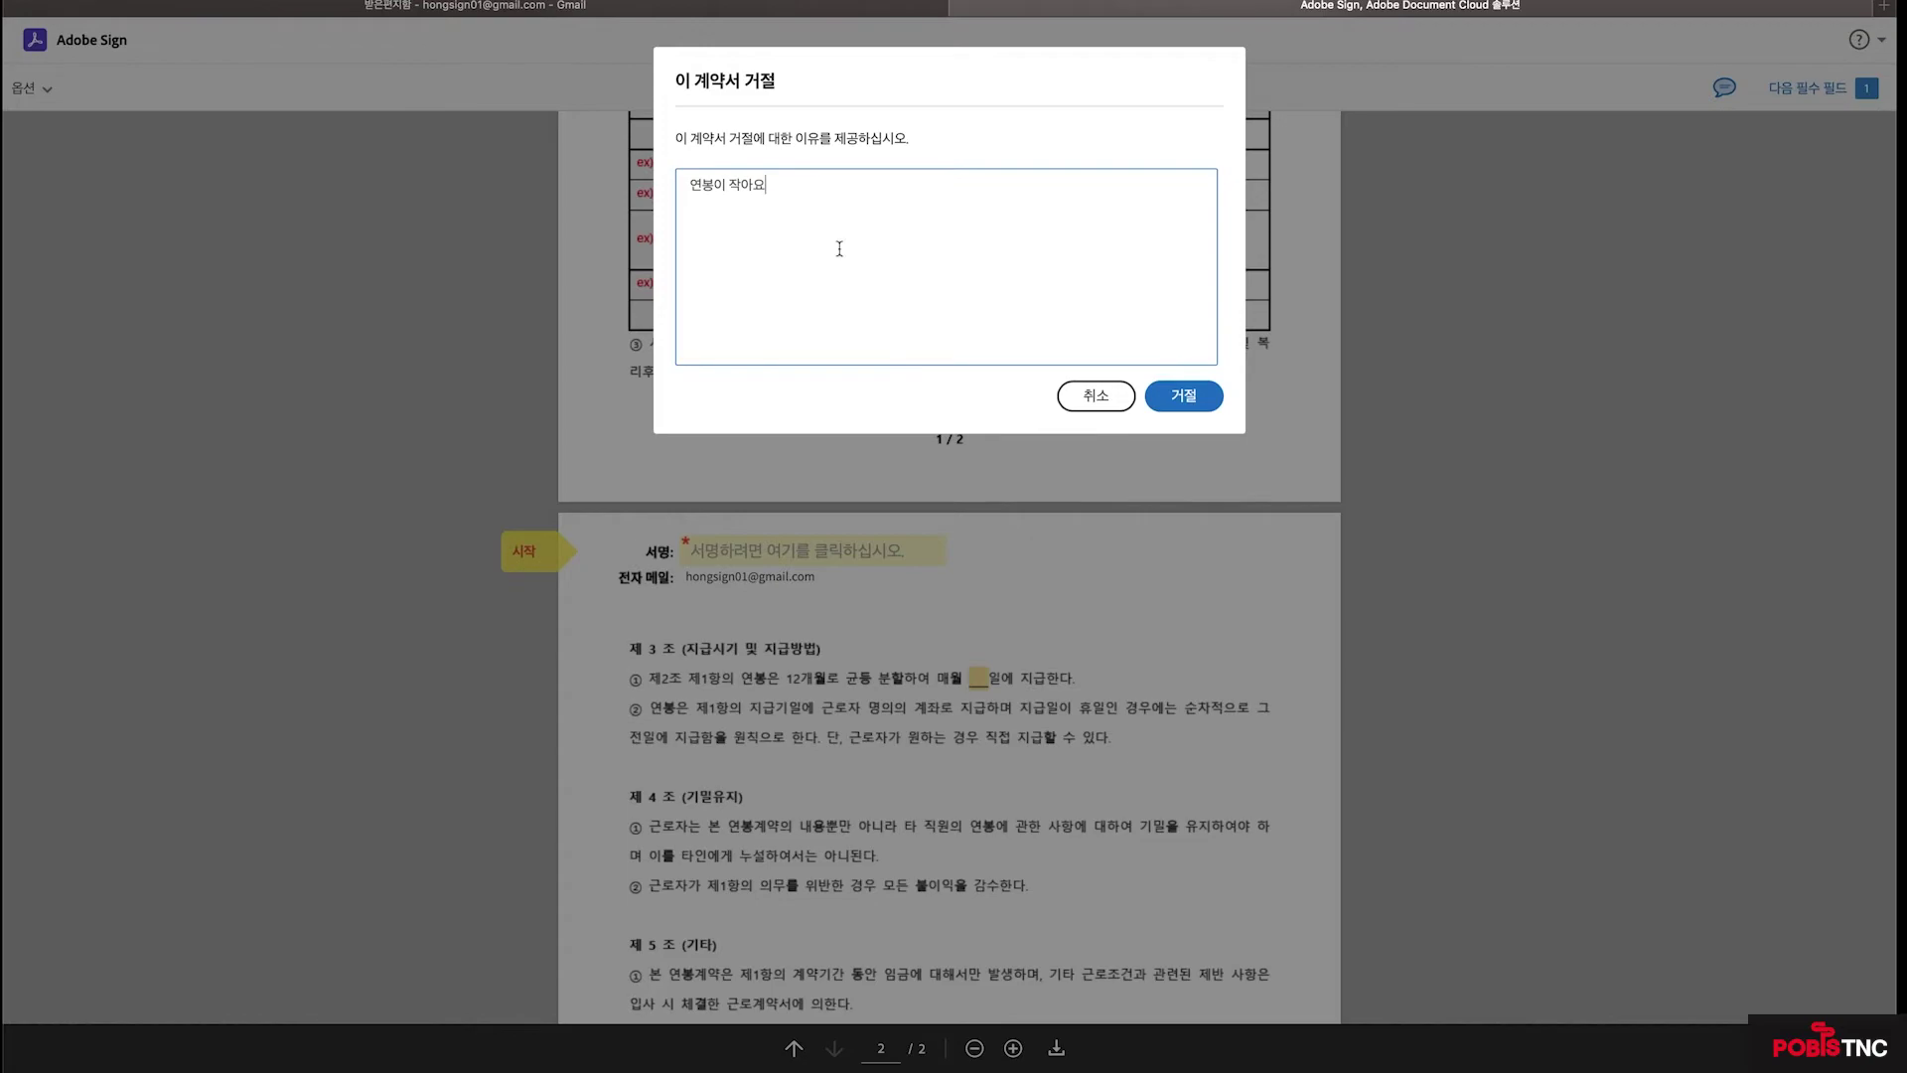
left_click(1183, 396)
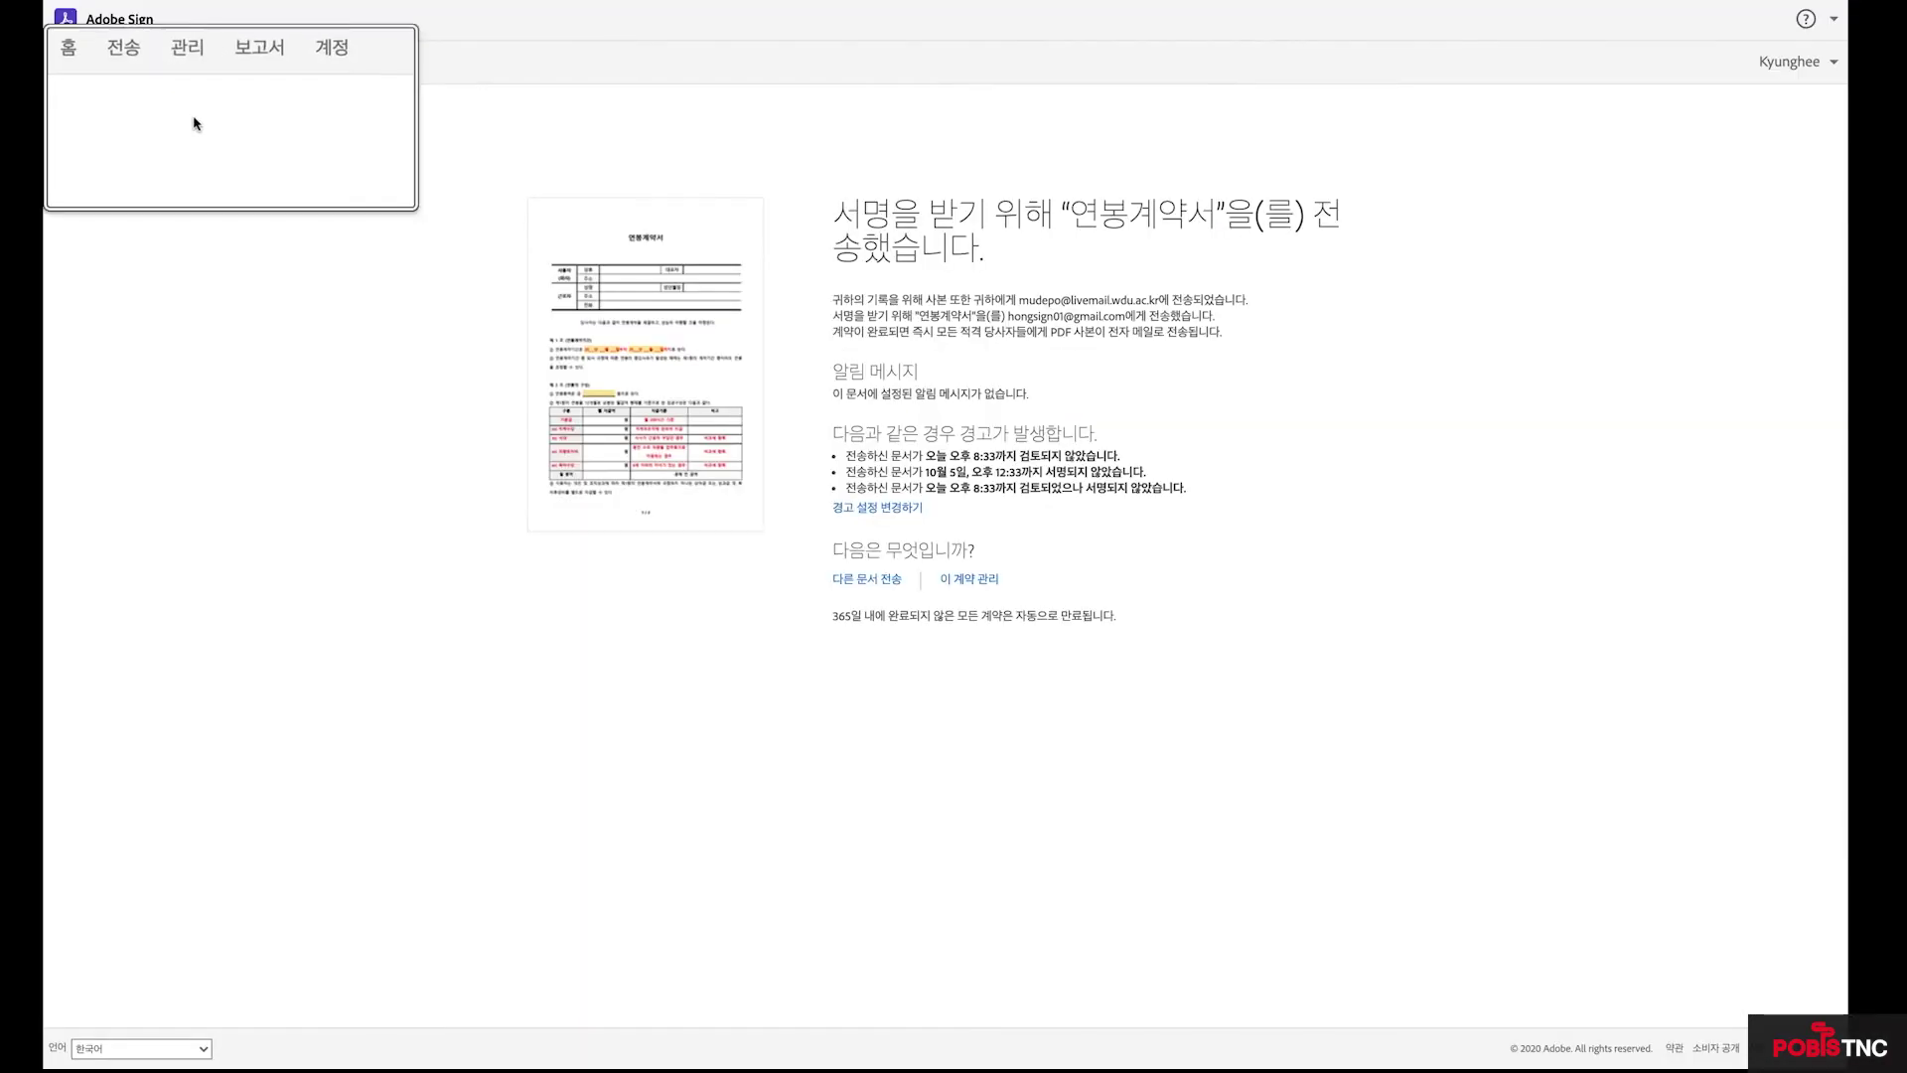
In the sender's agreement management, list the cancelled (취소됨) agreements and view the details of both 연봉계약서 entries
left_click(152, 66)
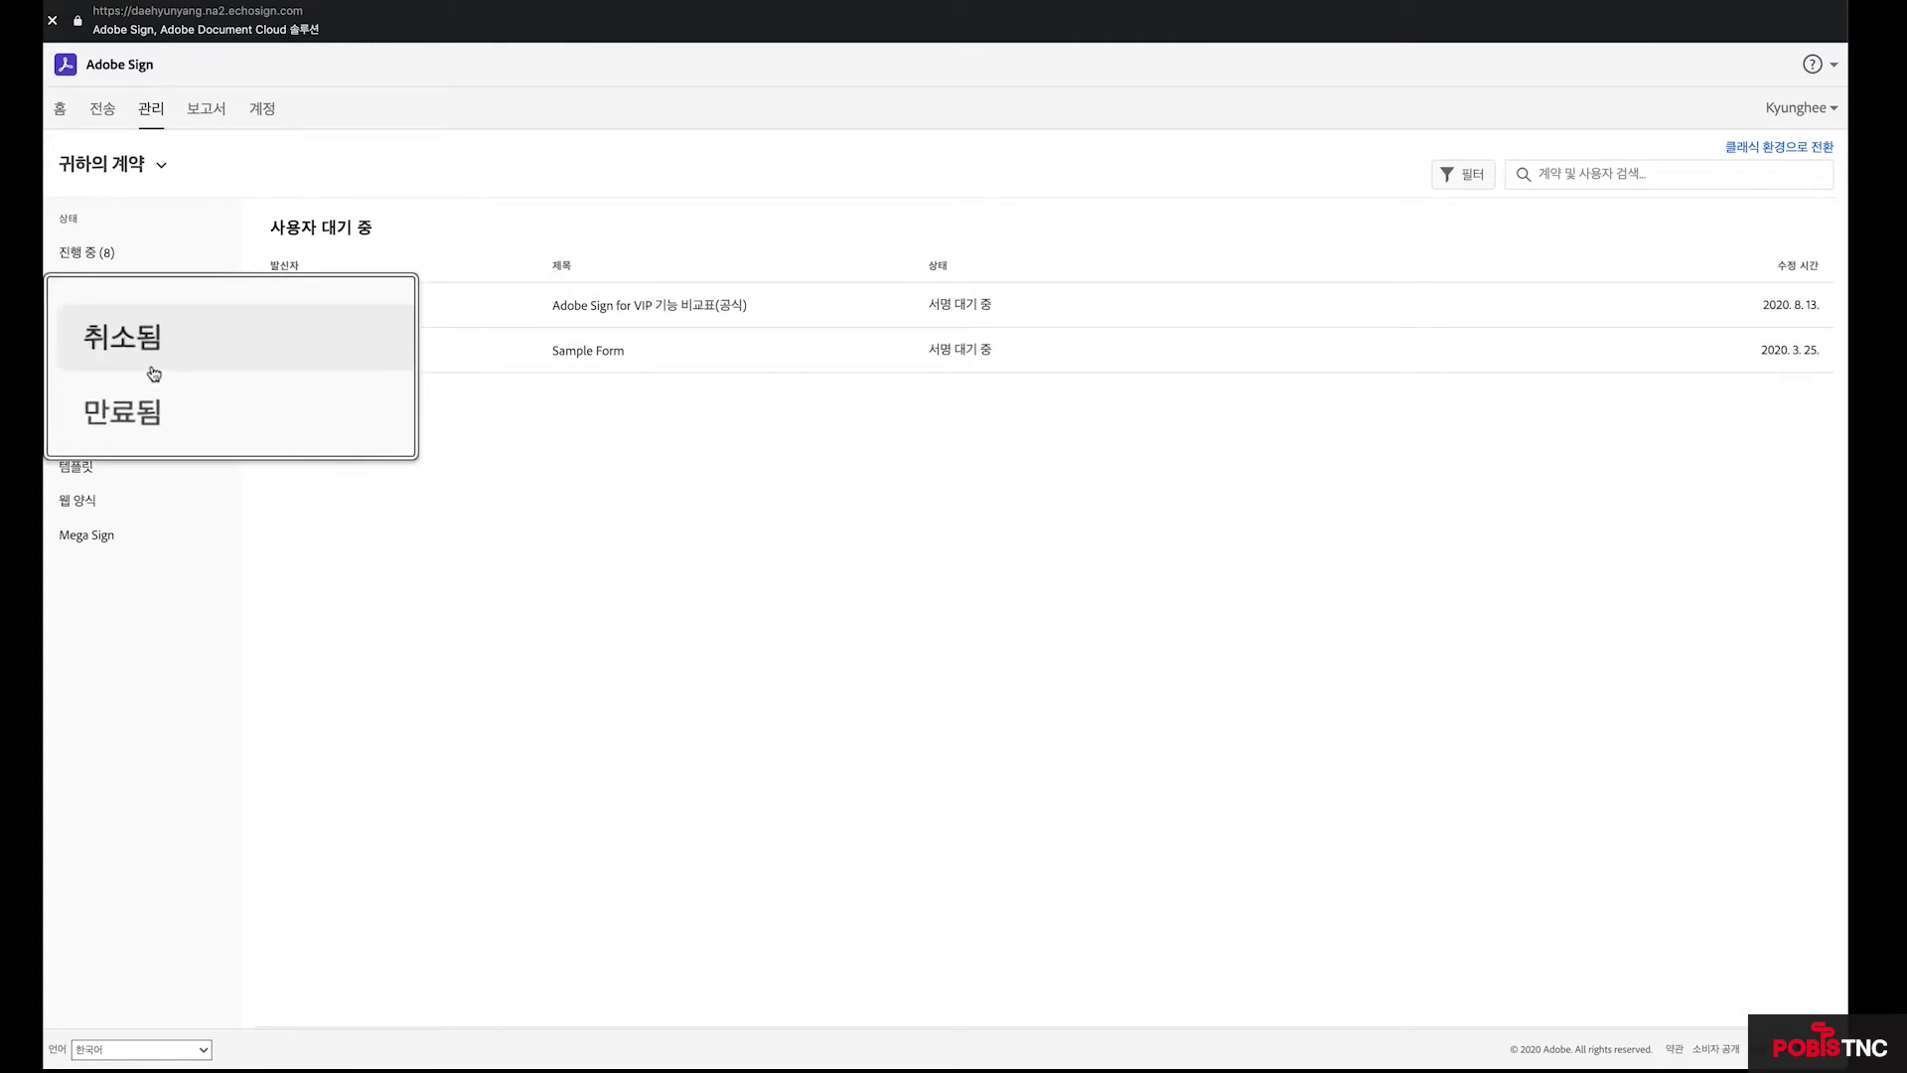
left_click(89, 365)
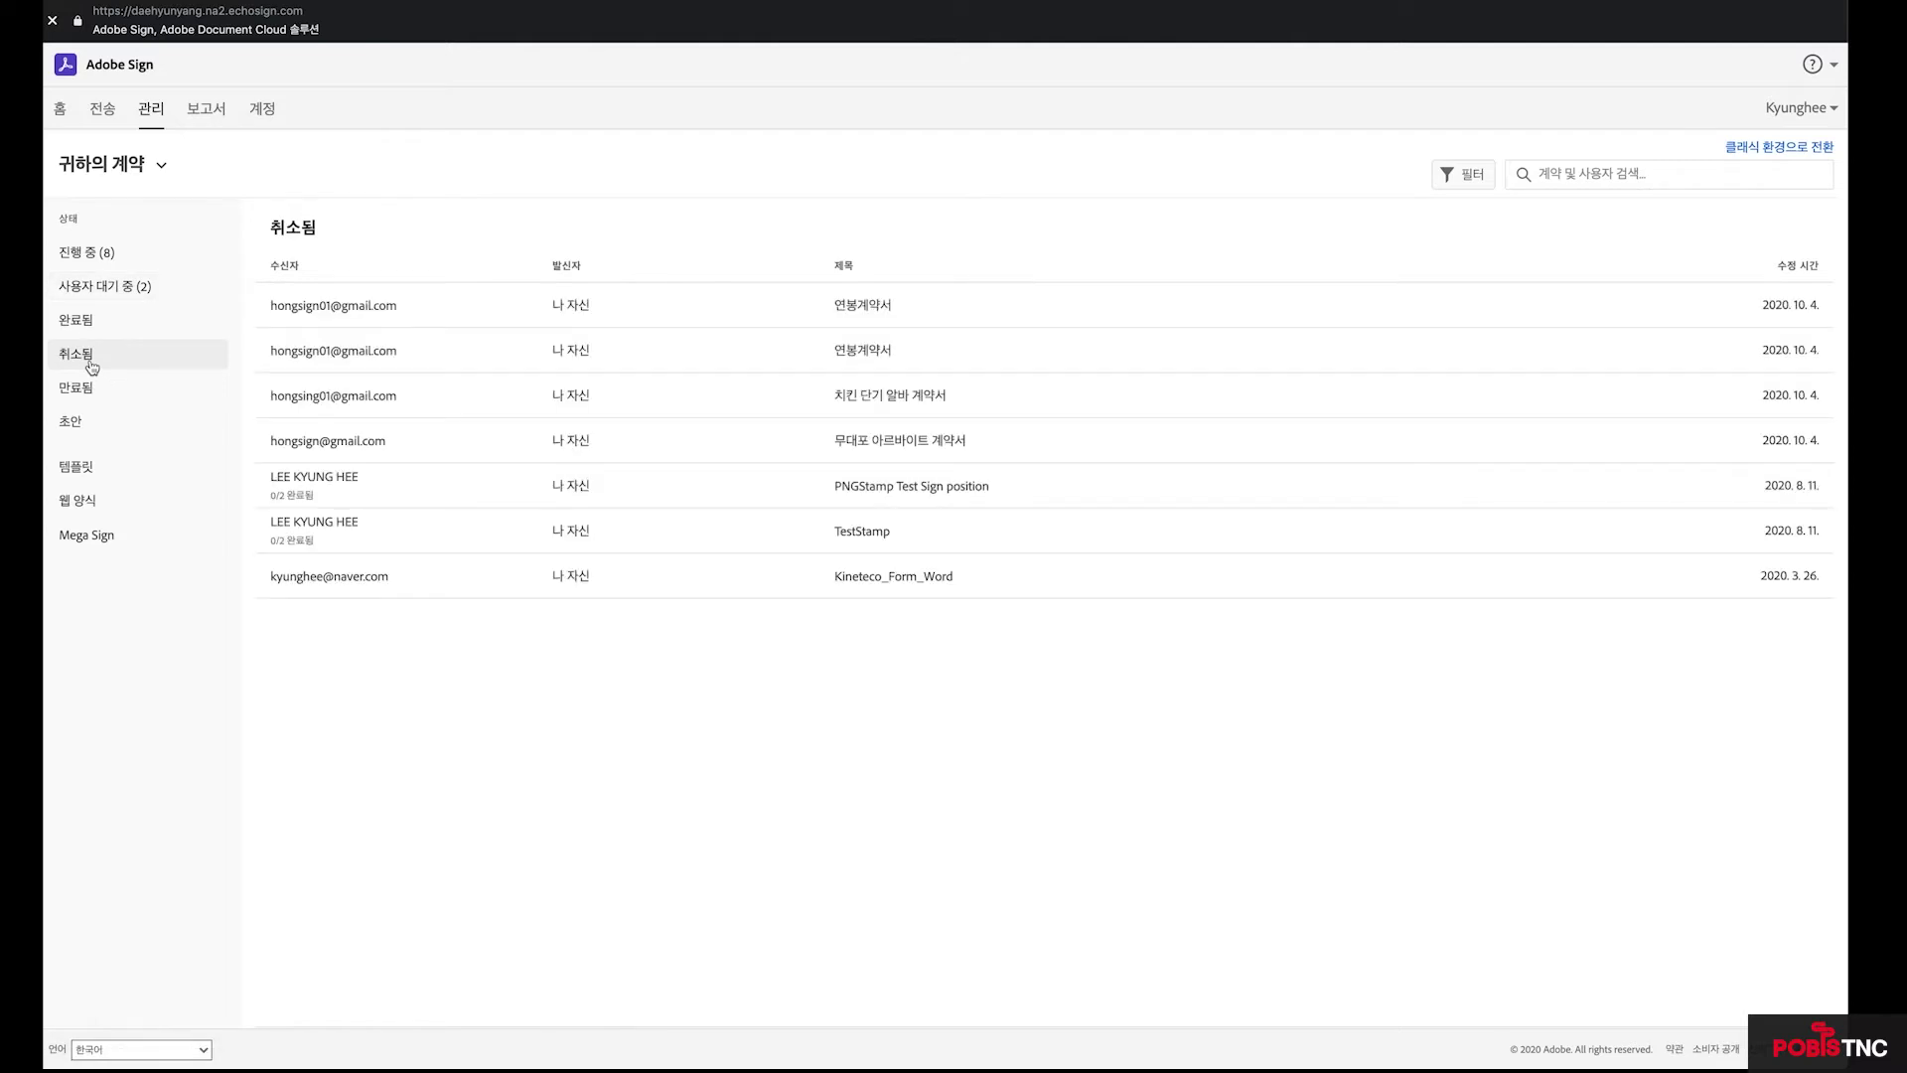
left_click(899, 350)
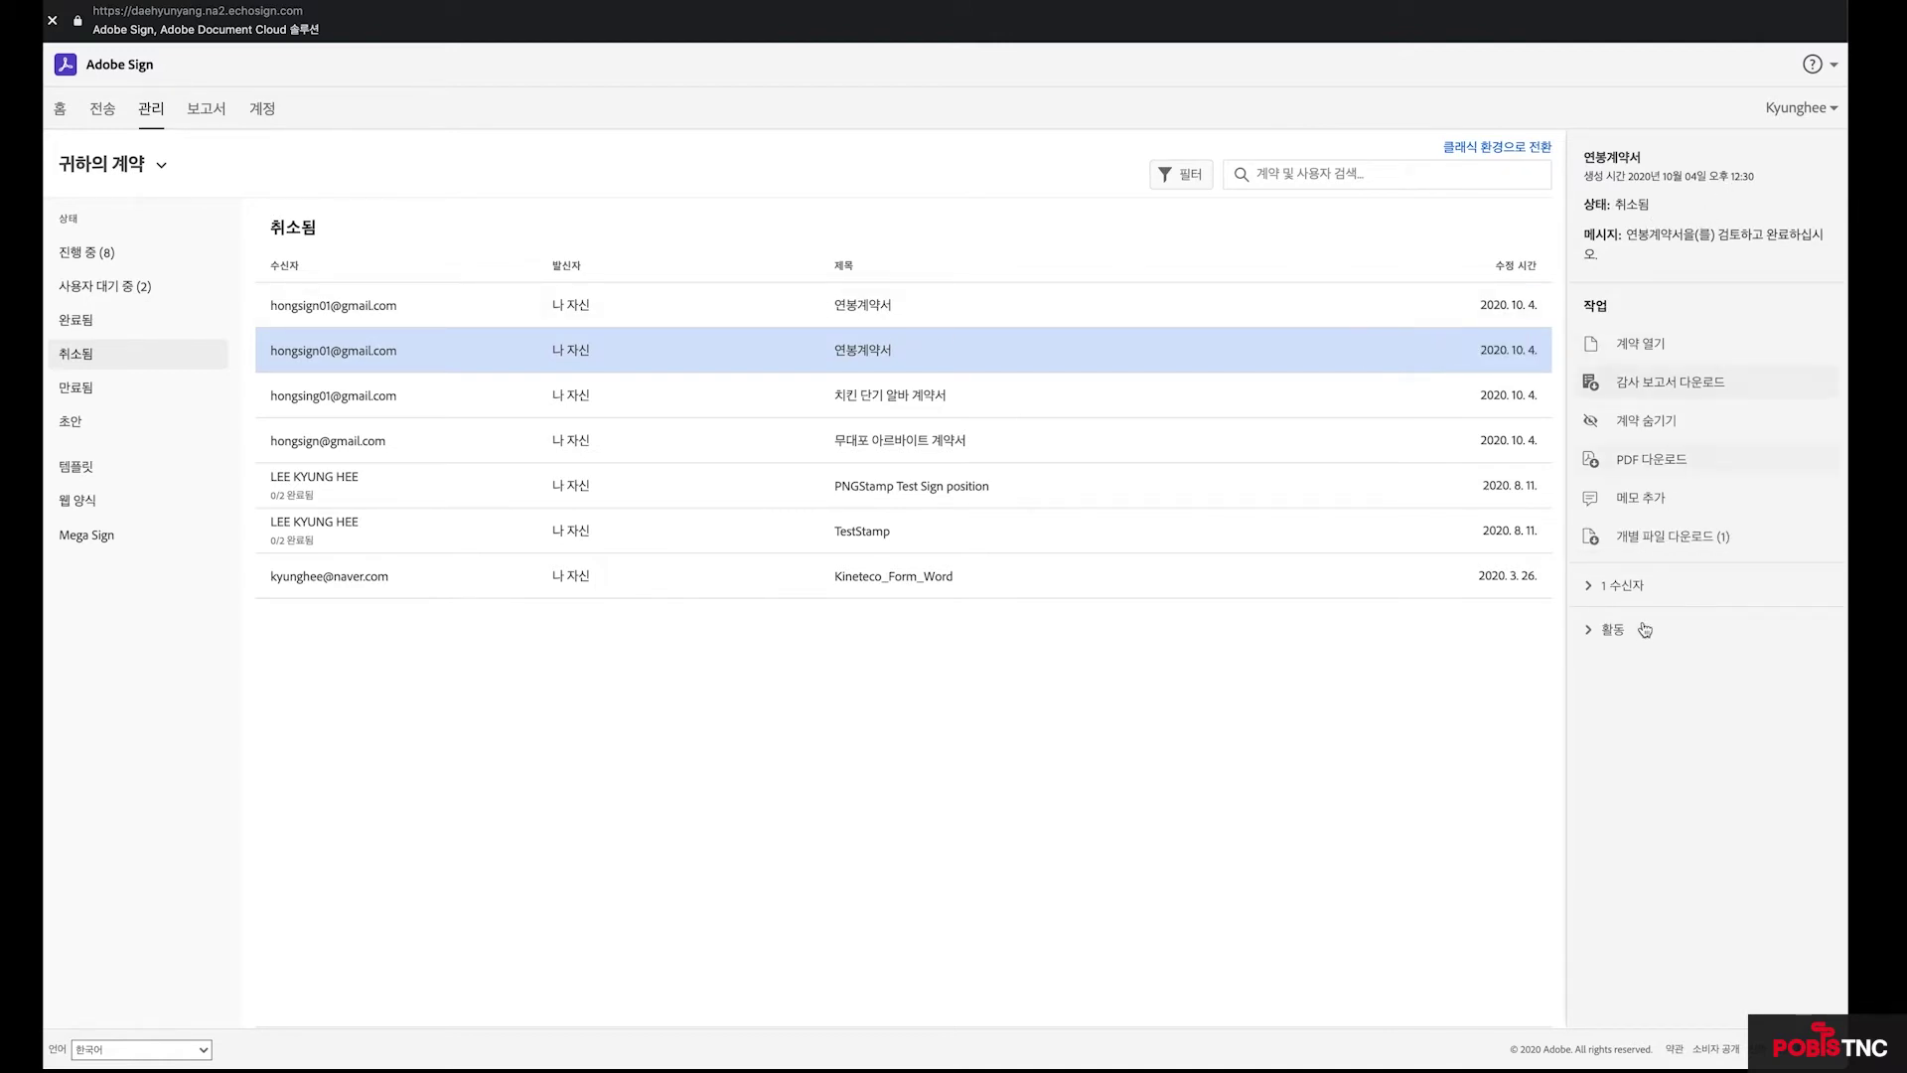
left_click(959, 312)
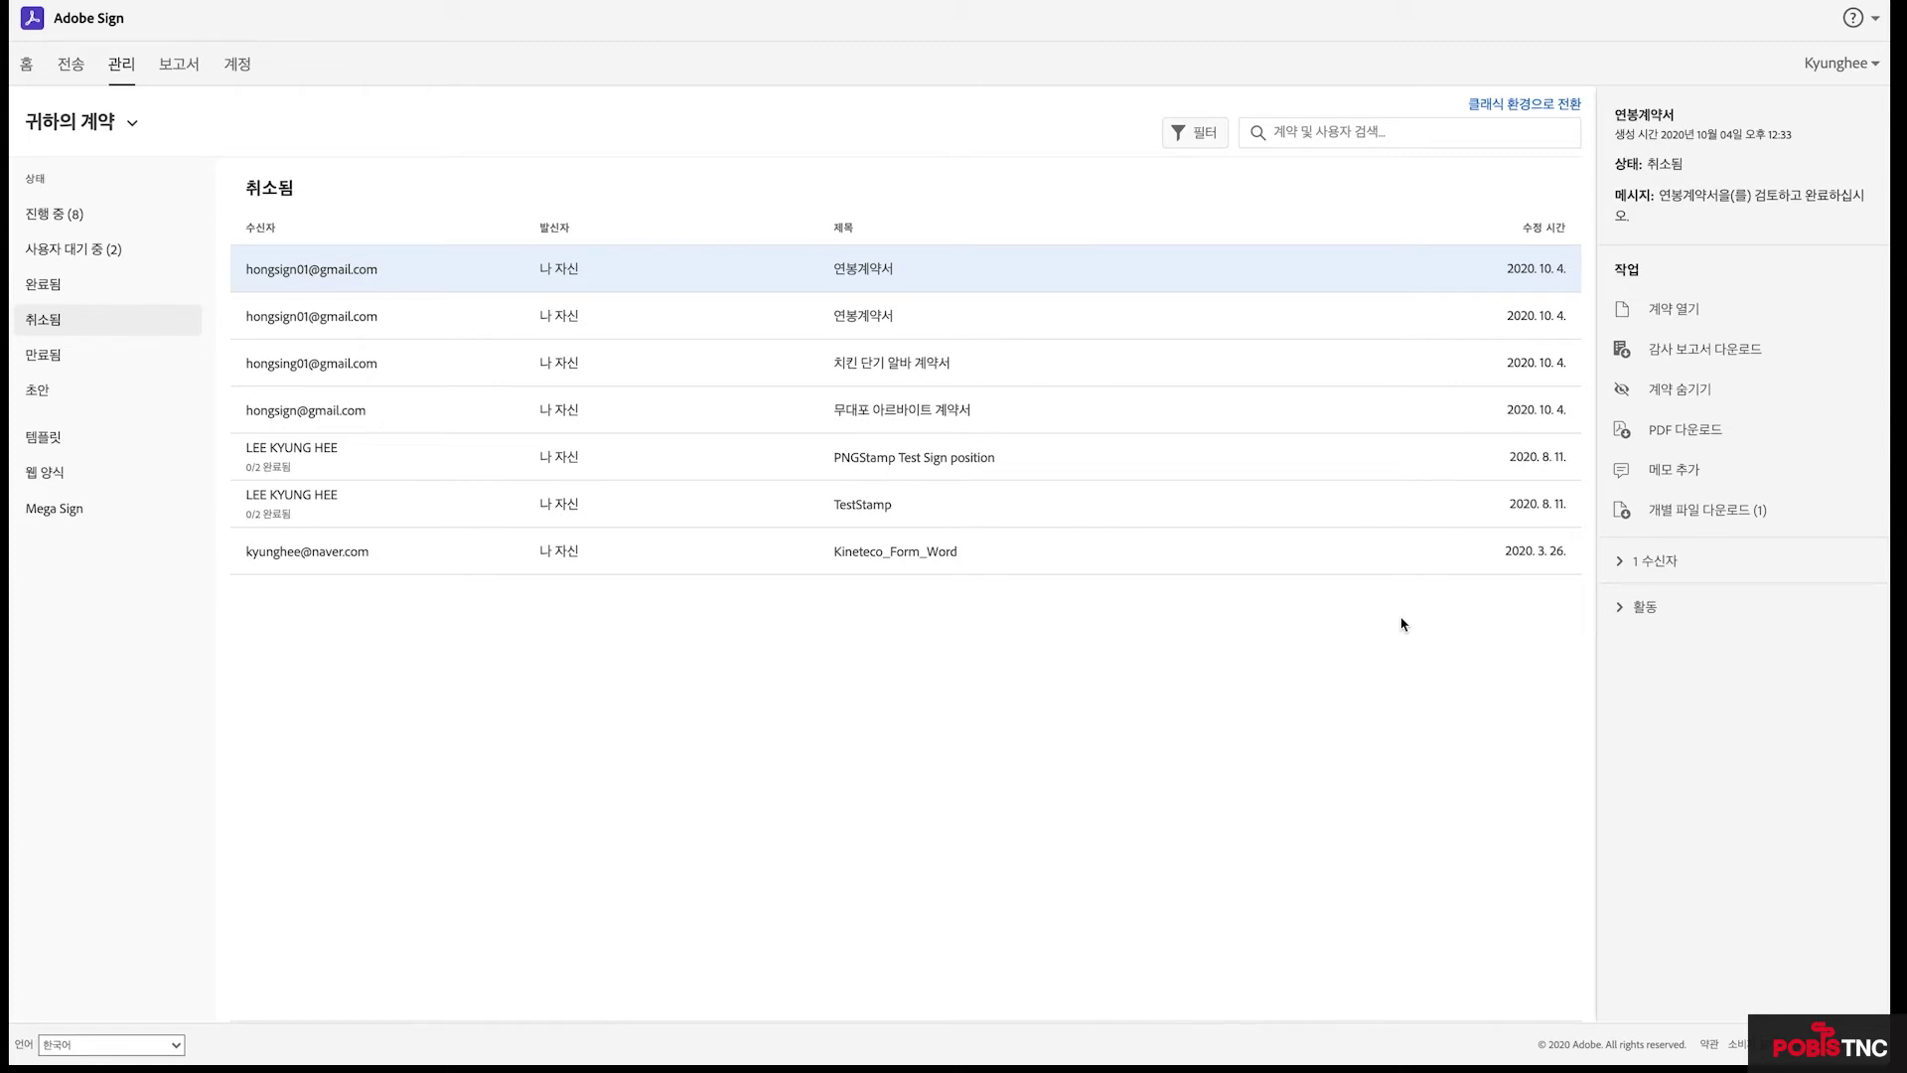
Start another signature request from the home page and add three recipients by their e-mail addresses
left_click(26, 66)
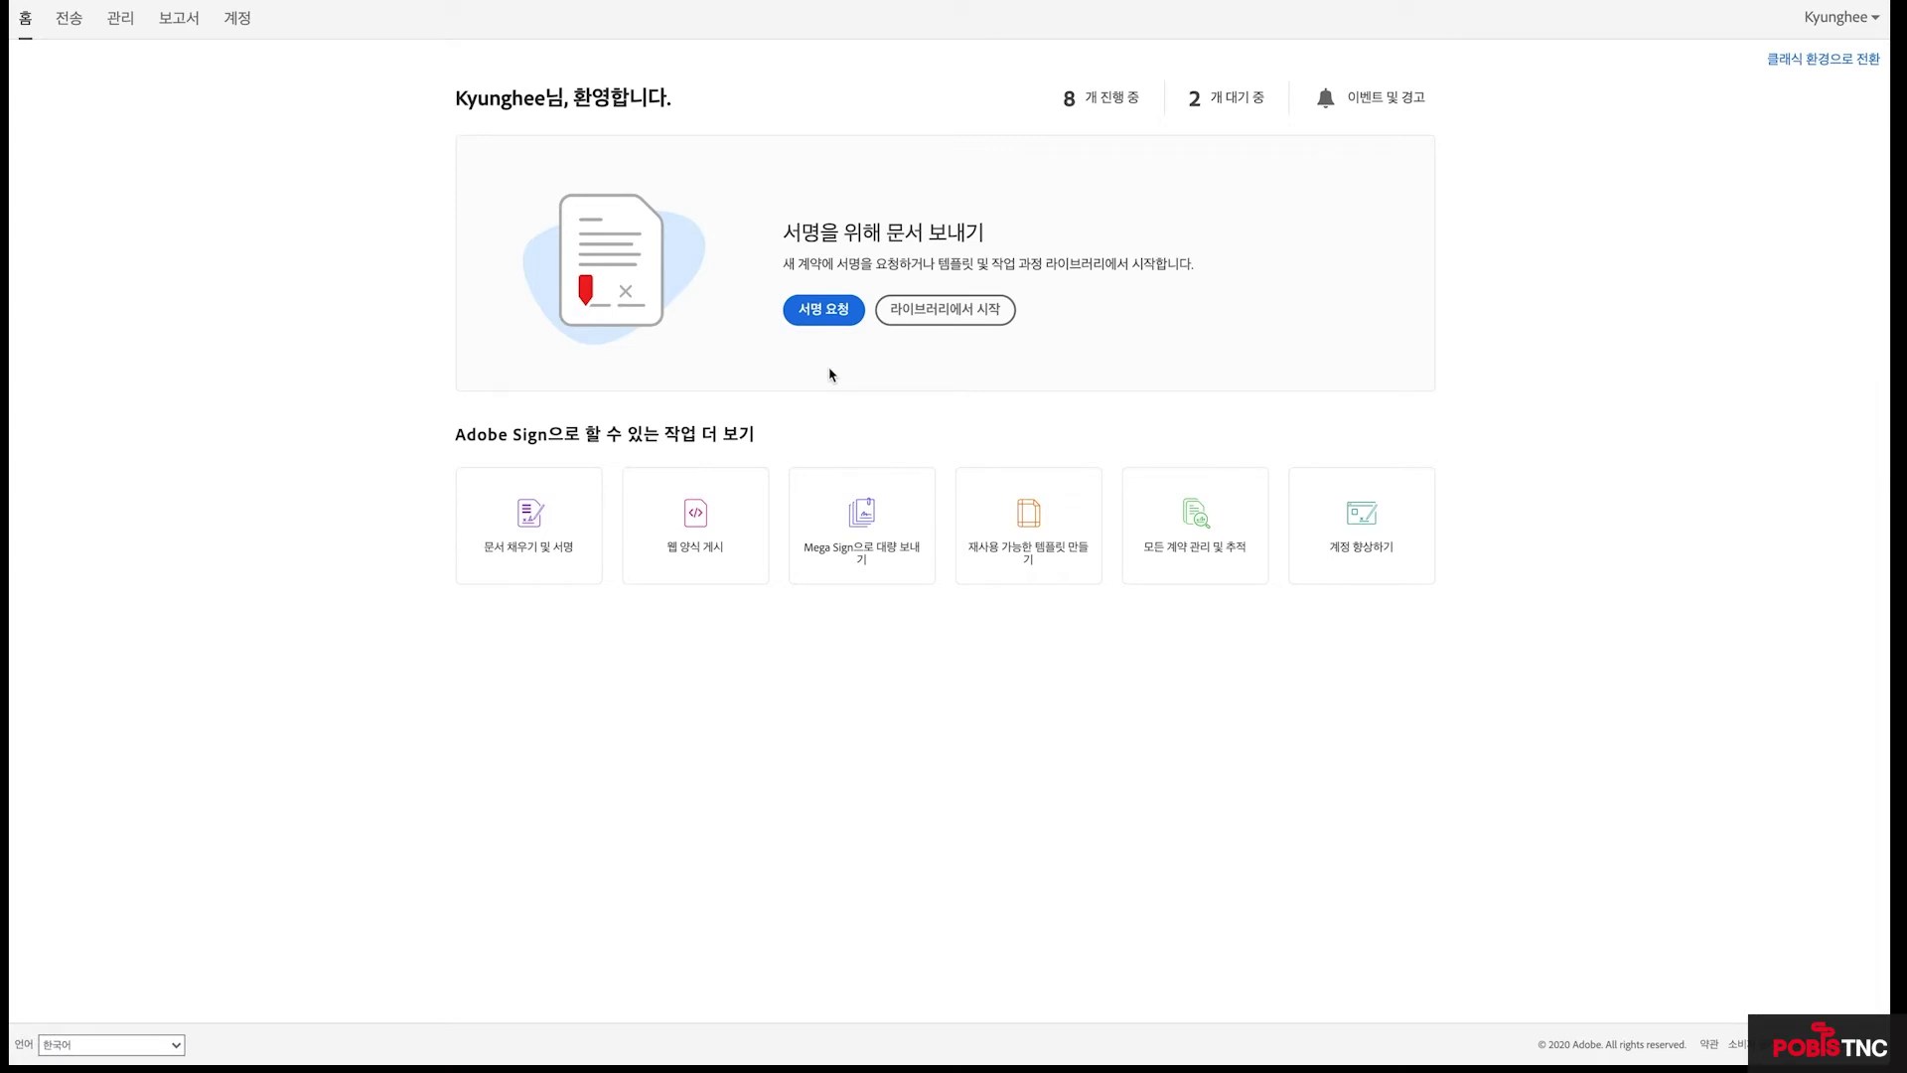
left_click(839, 311)
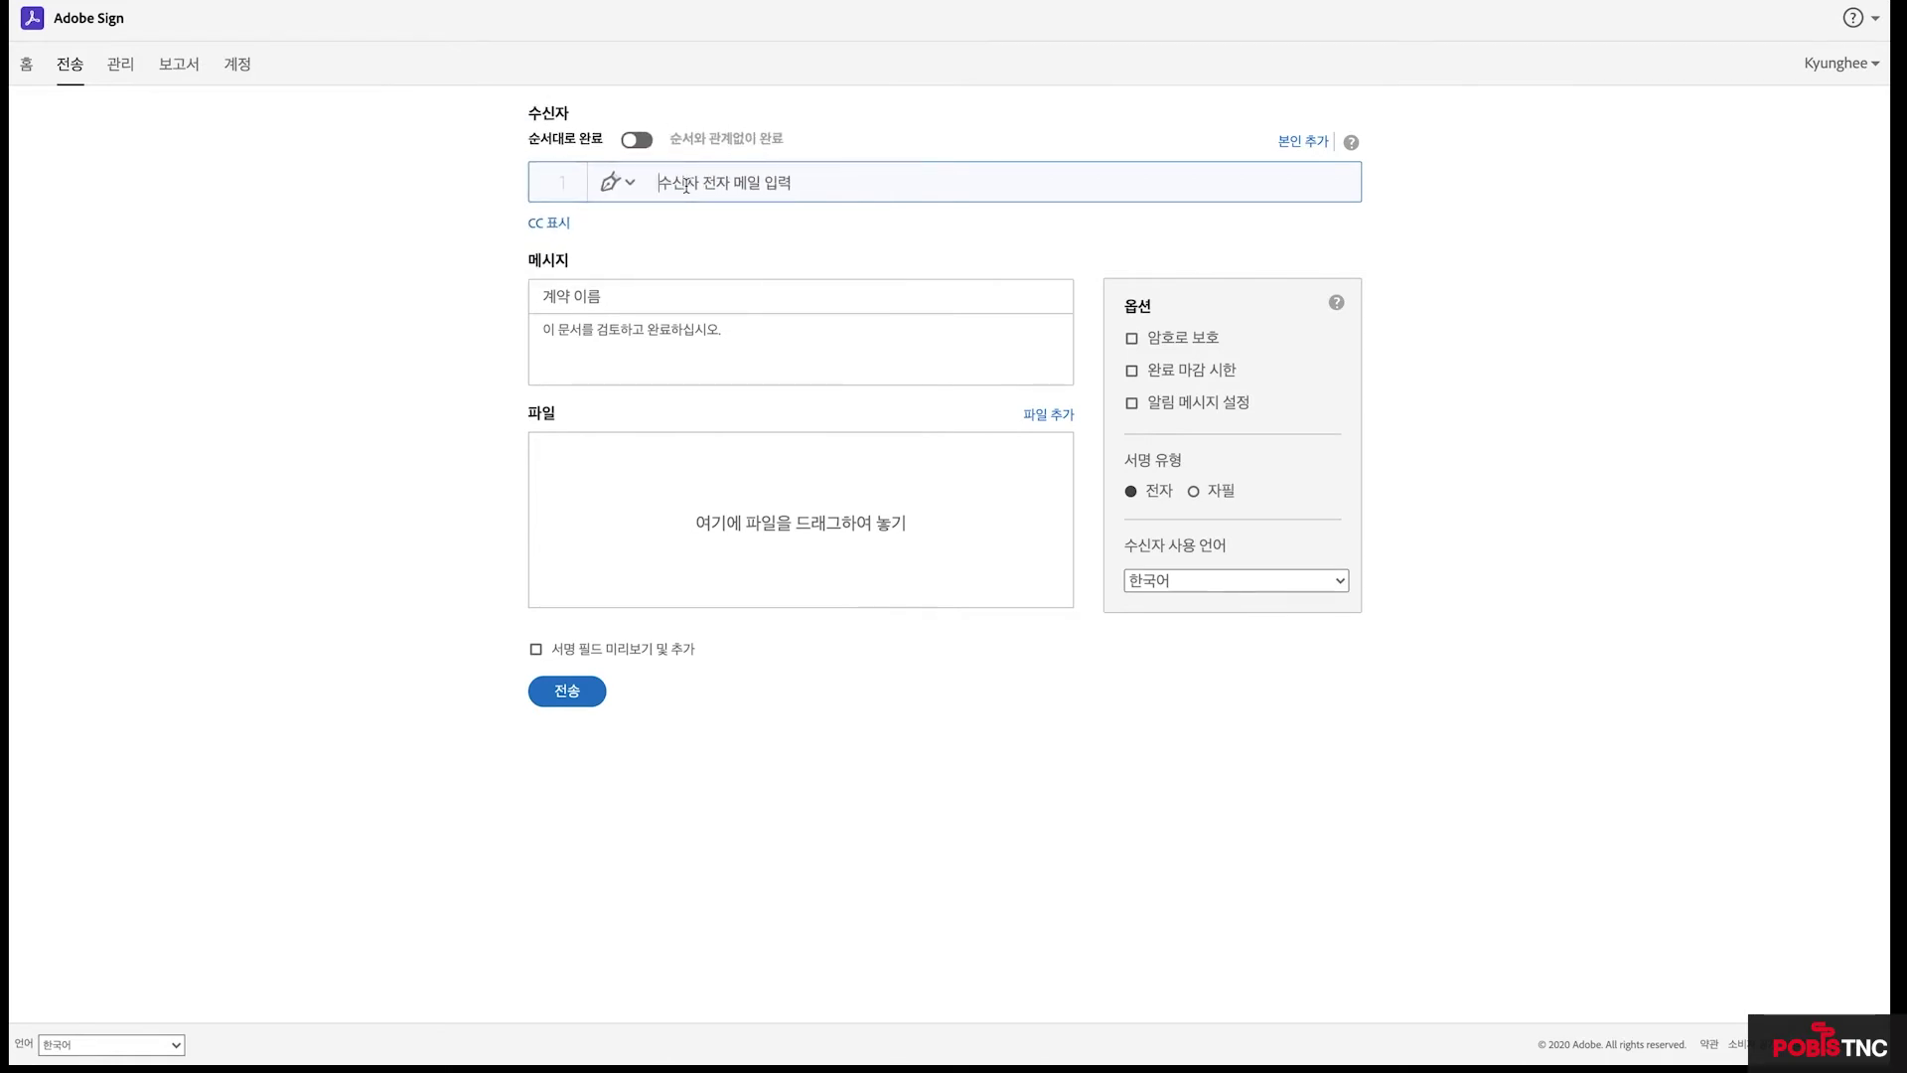
type("hong")
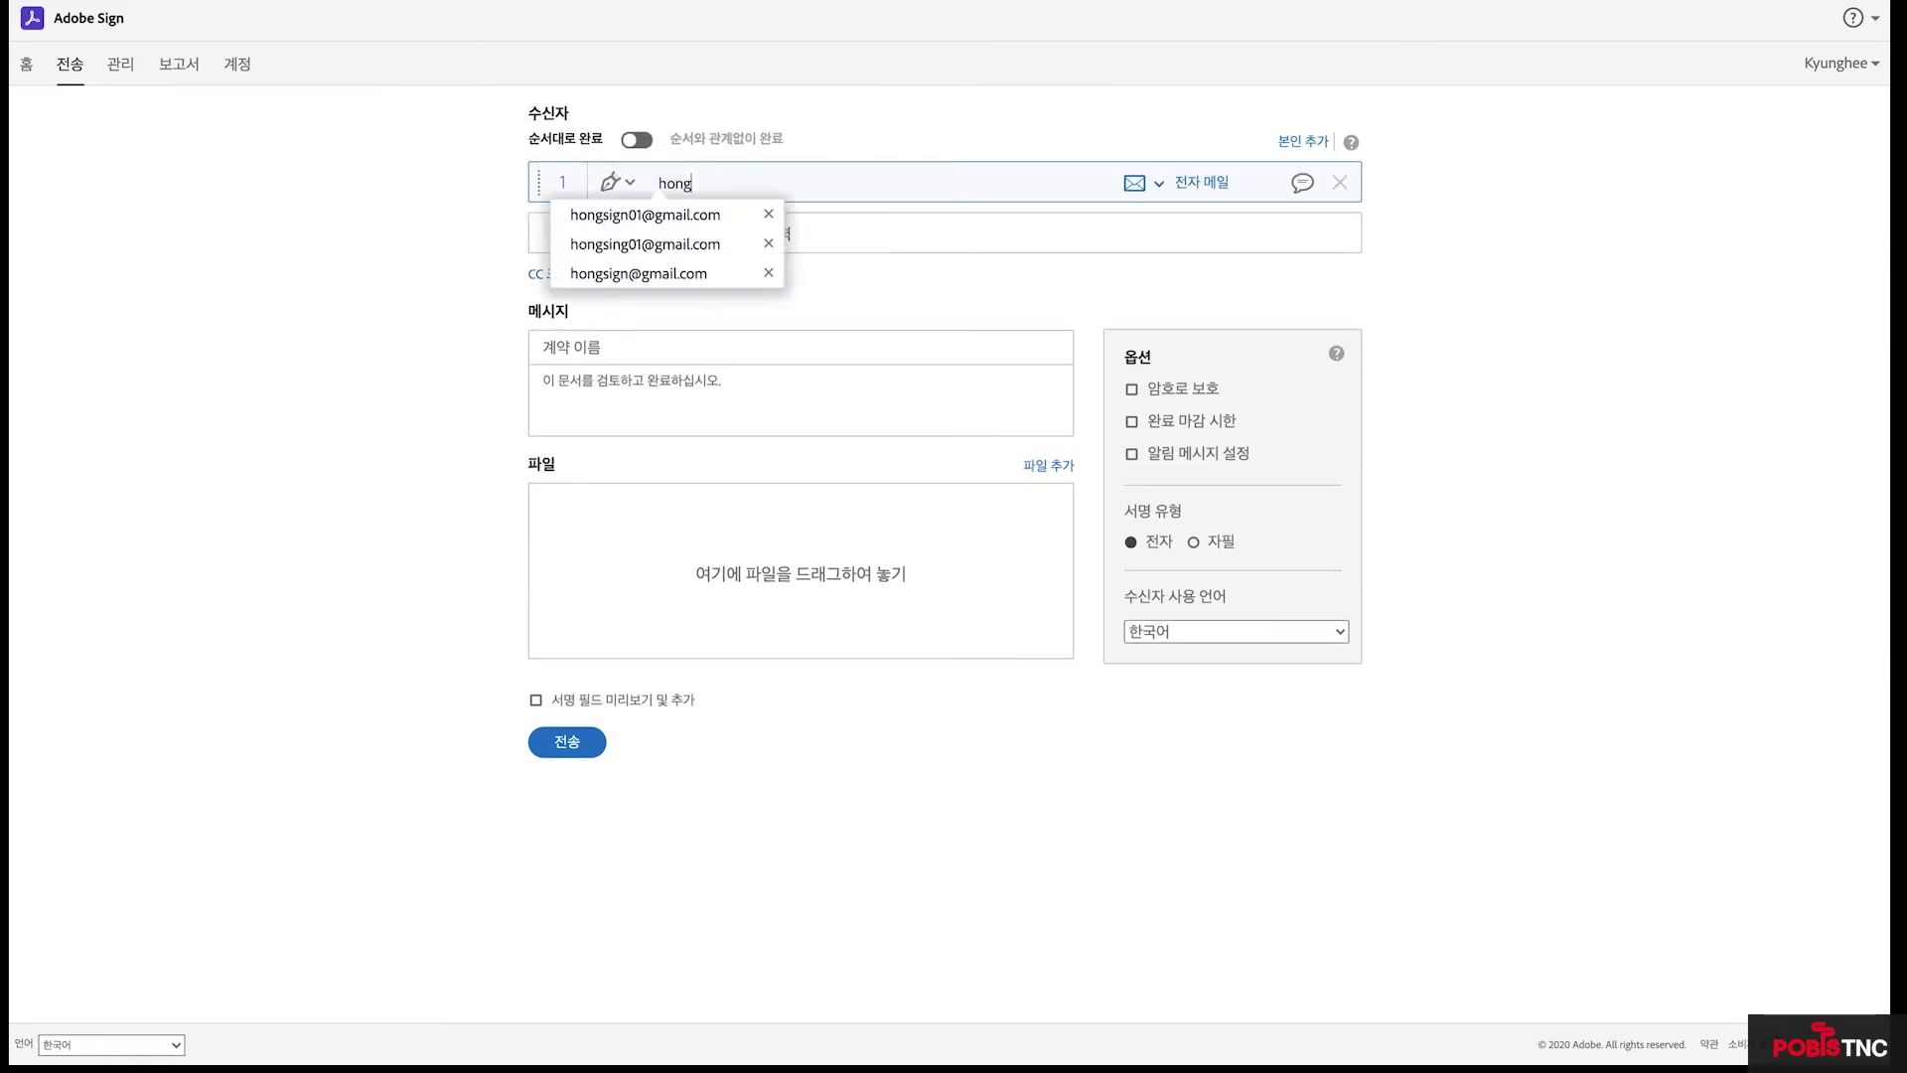
left_click(664, 216)
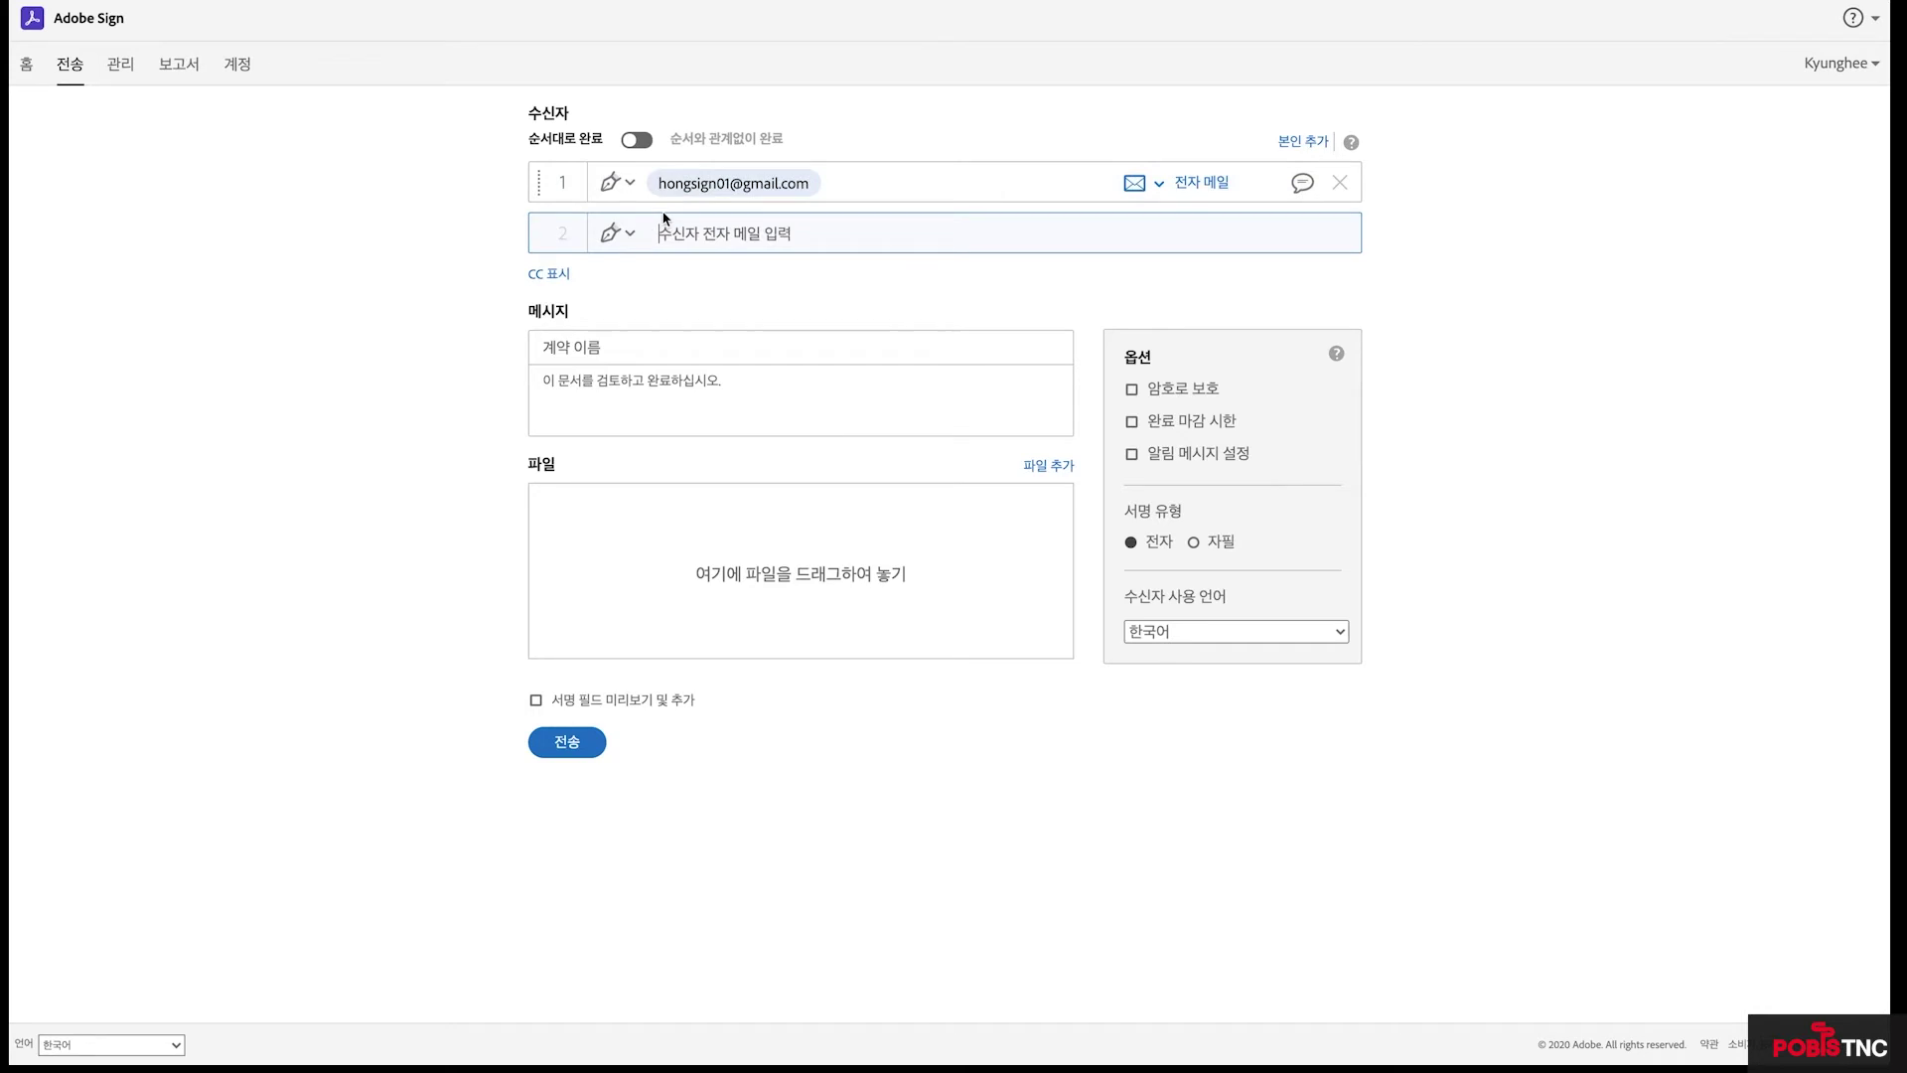
type("mudep")
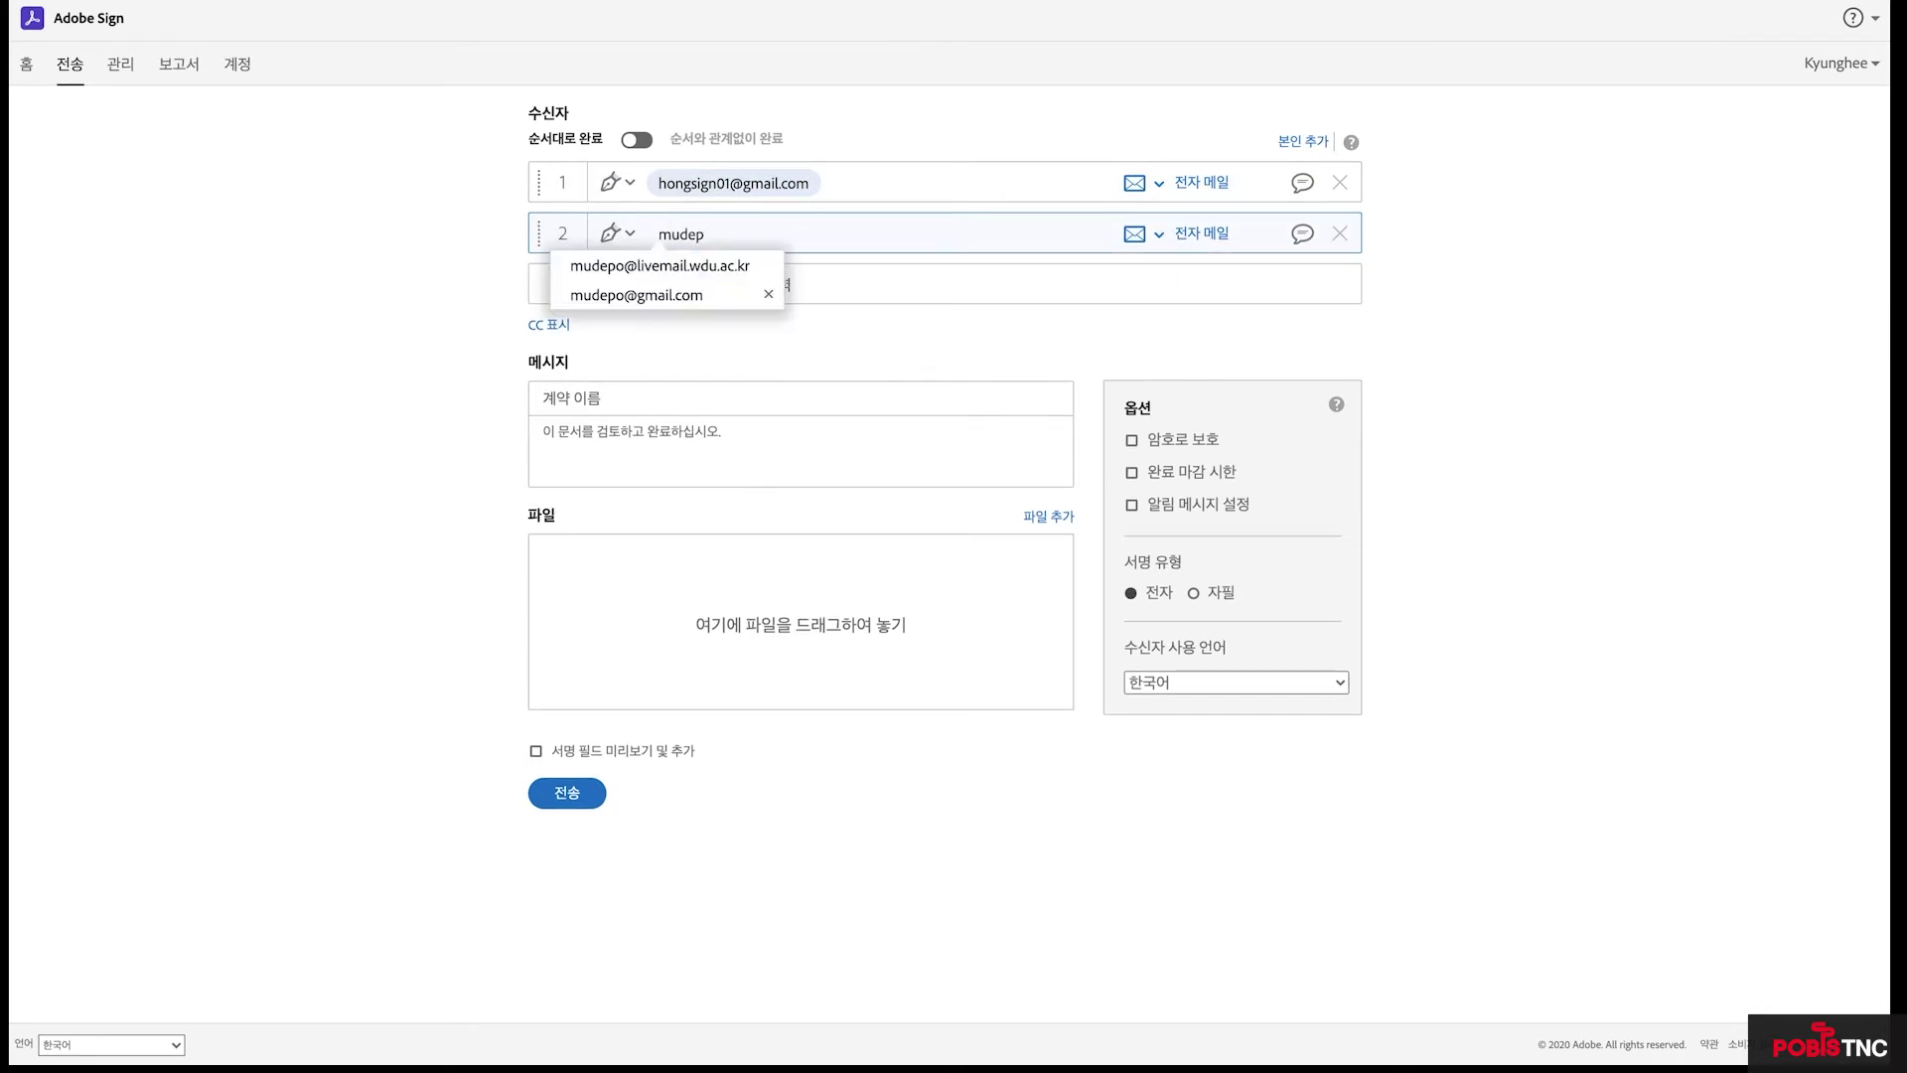
left_click(695, 295)
type("leekh")
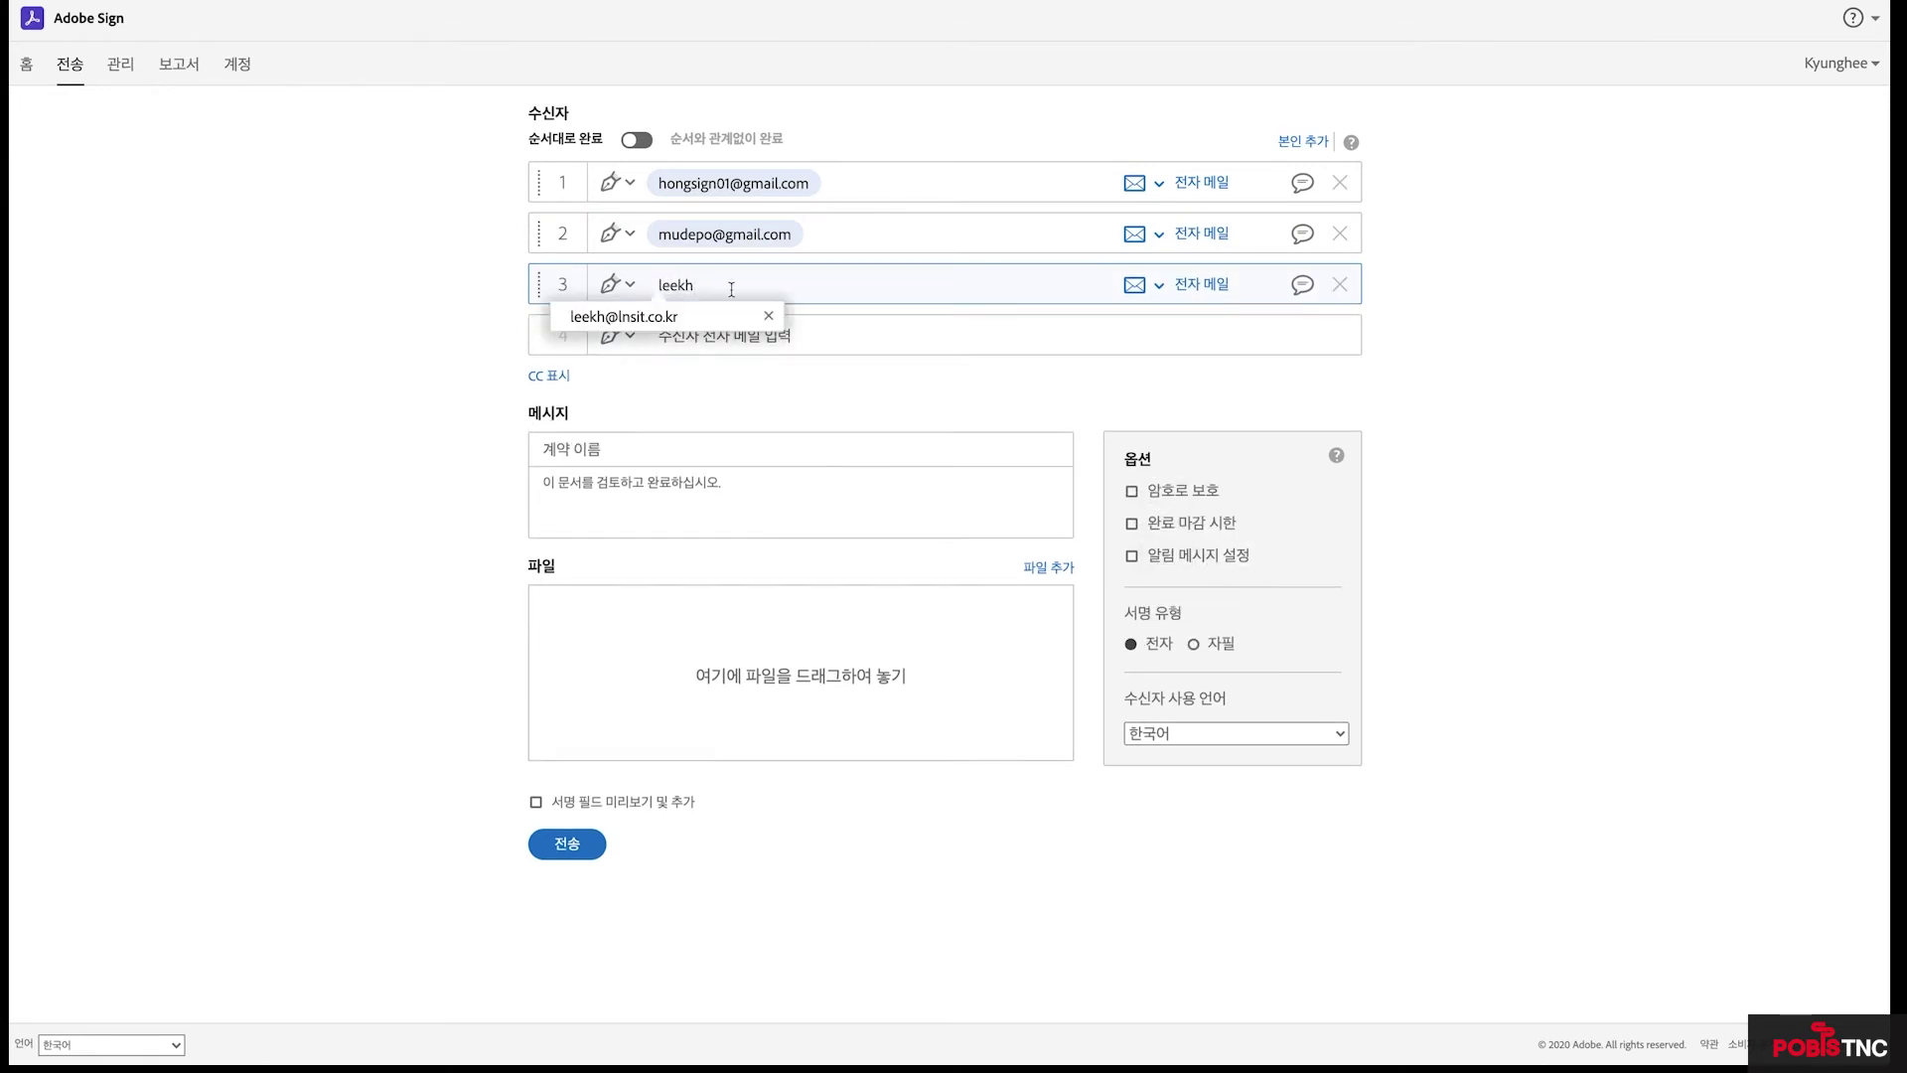
left_click(685, 316)
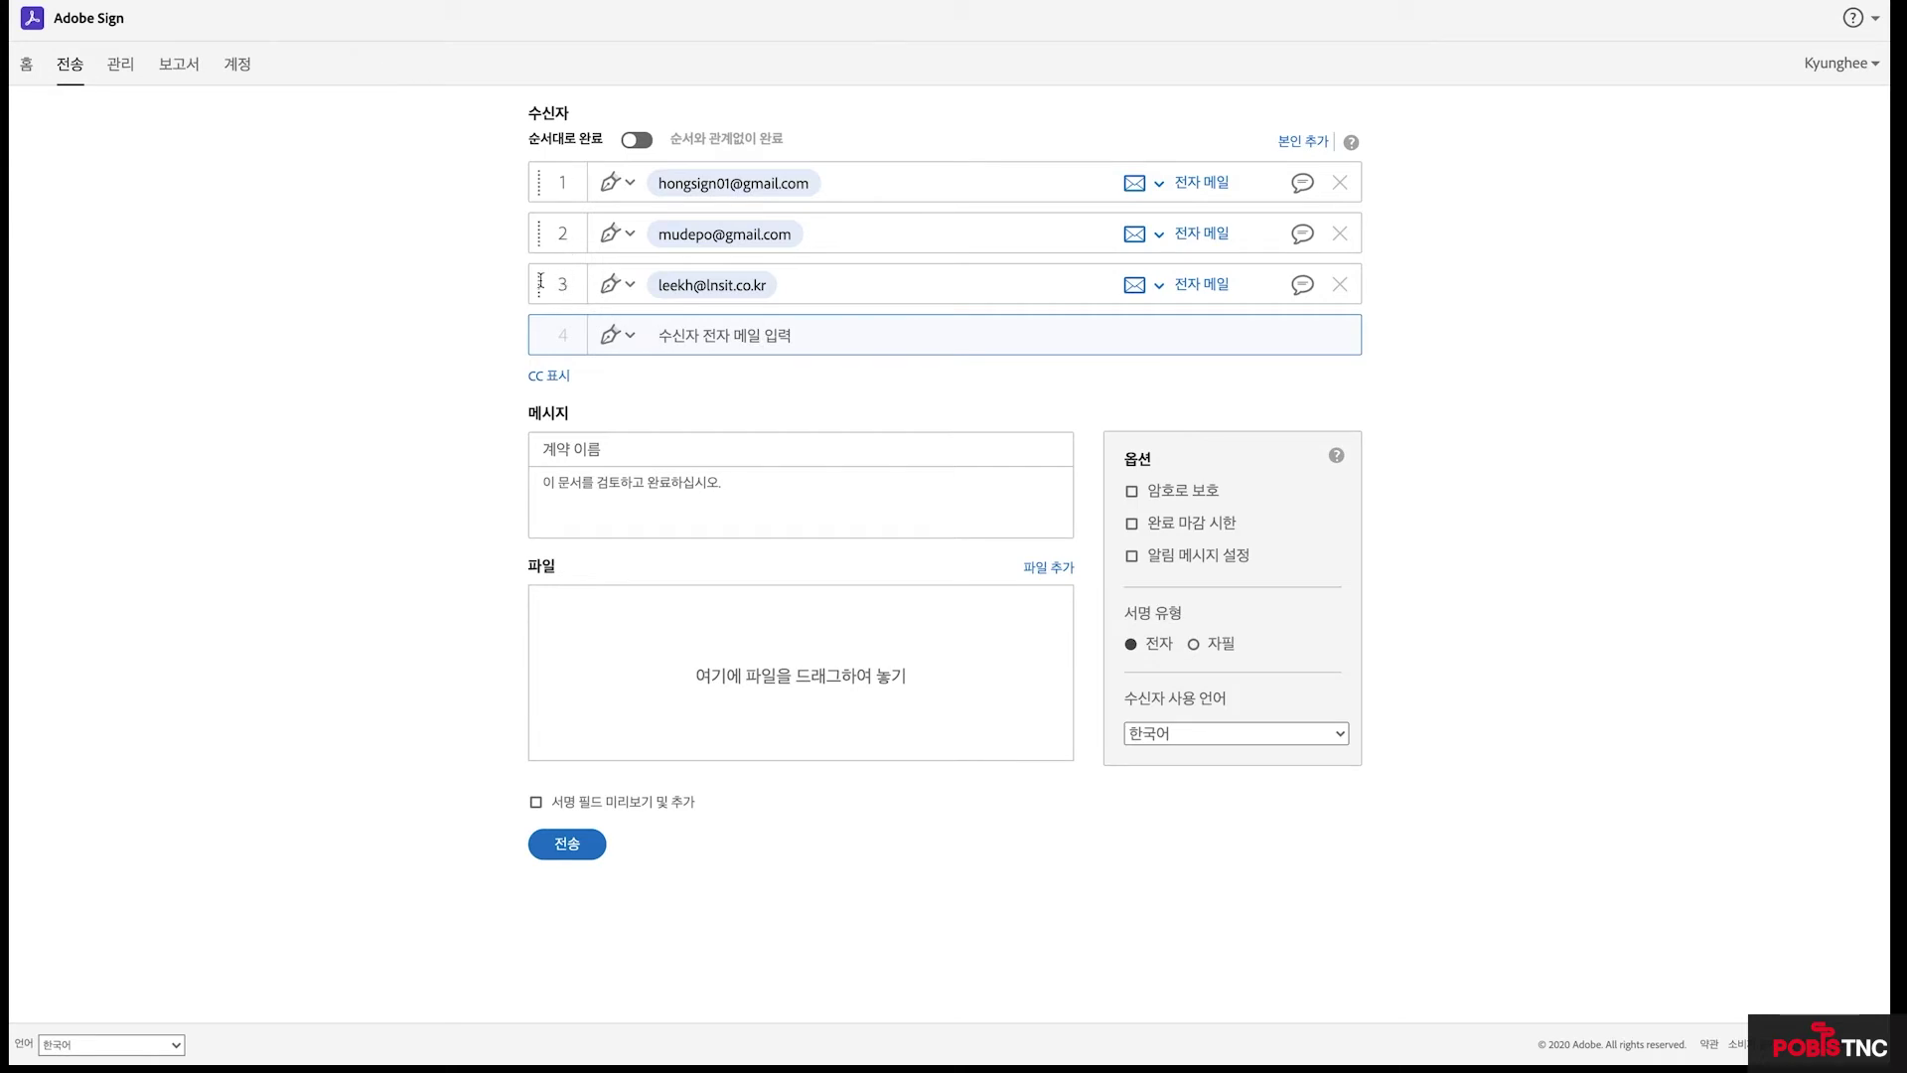
Reorder the signing sequence so the third recipient moves up to second place
left_click_drag(537, 286, 563, 222)
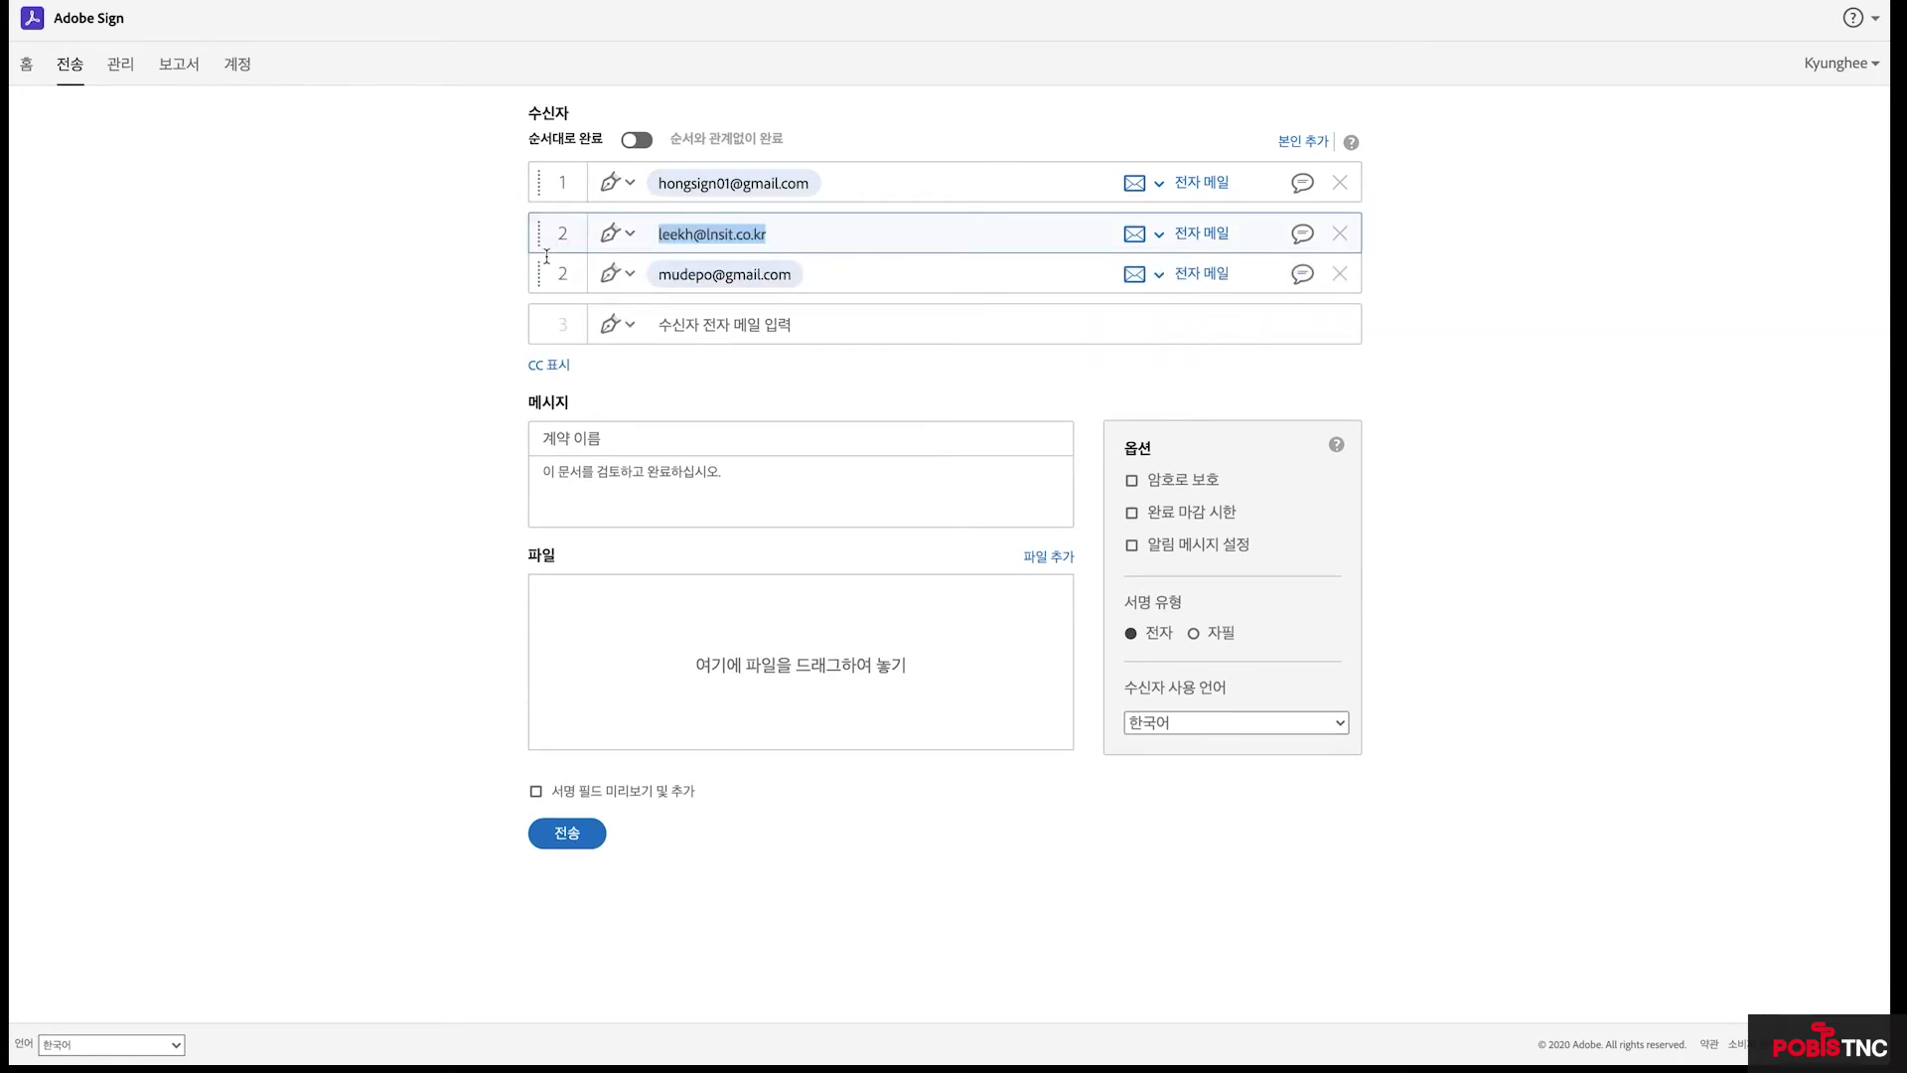
left_click_drag(538, 278, 536, 316)
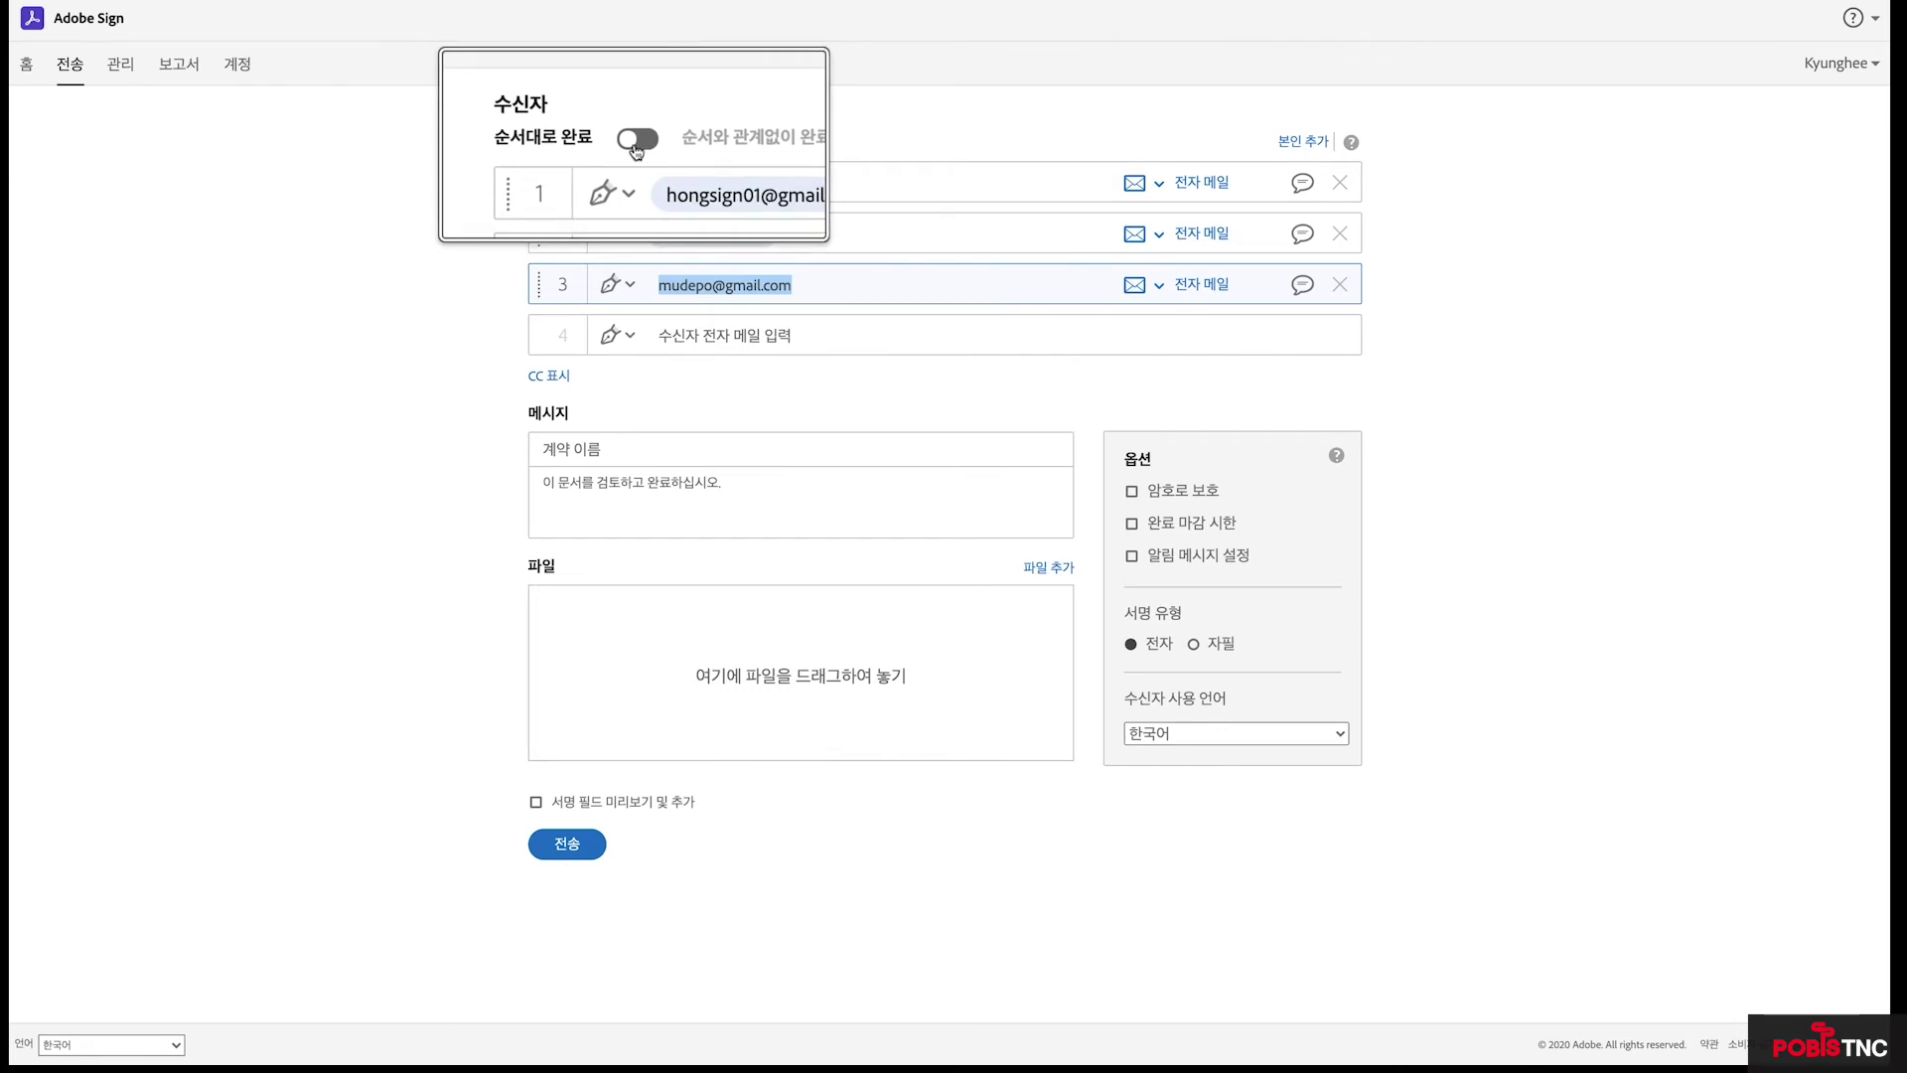
Try completion in any order (순서와 관계없이 완료), restore sequential completion (순서대로 완료), and add yourself as the fourth recipient
left_click(637, 140)
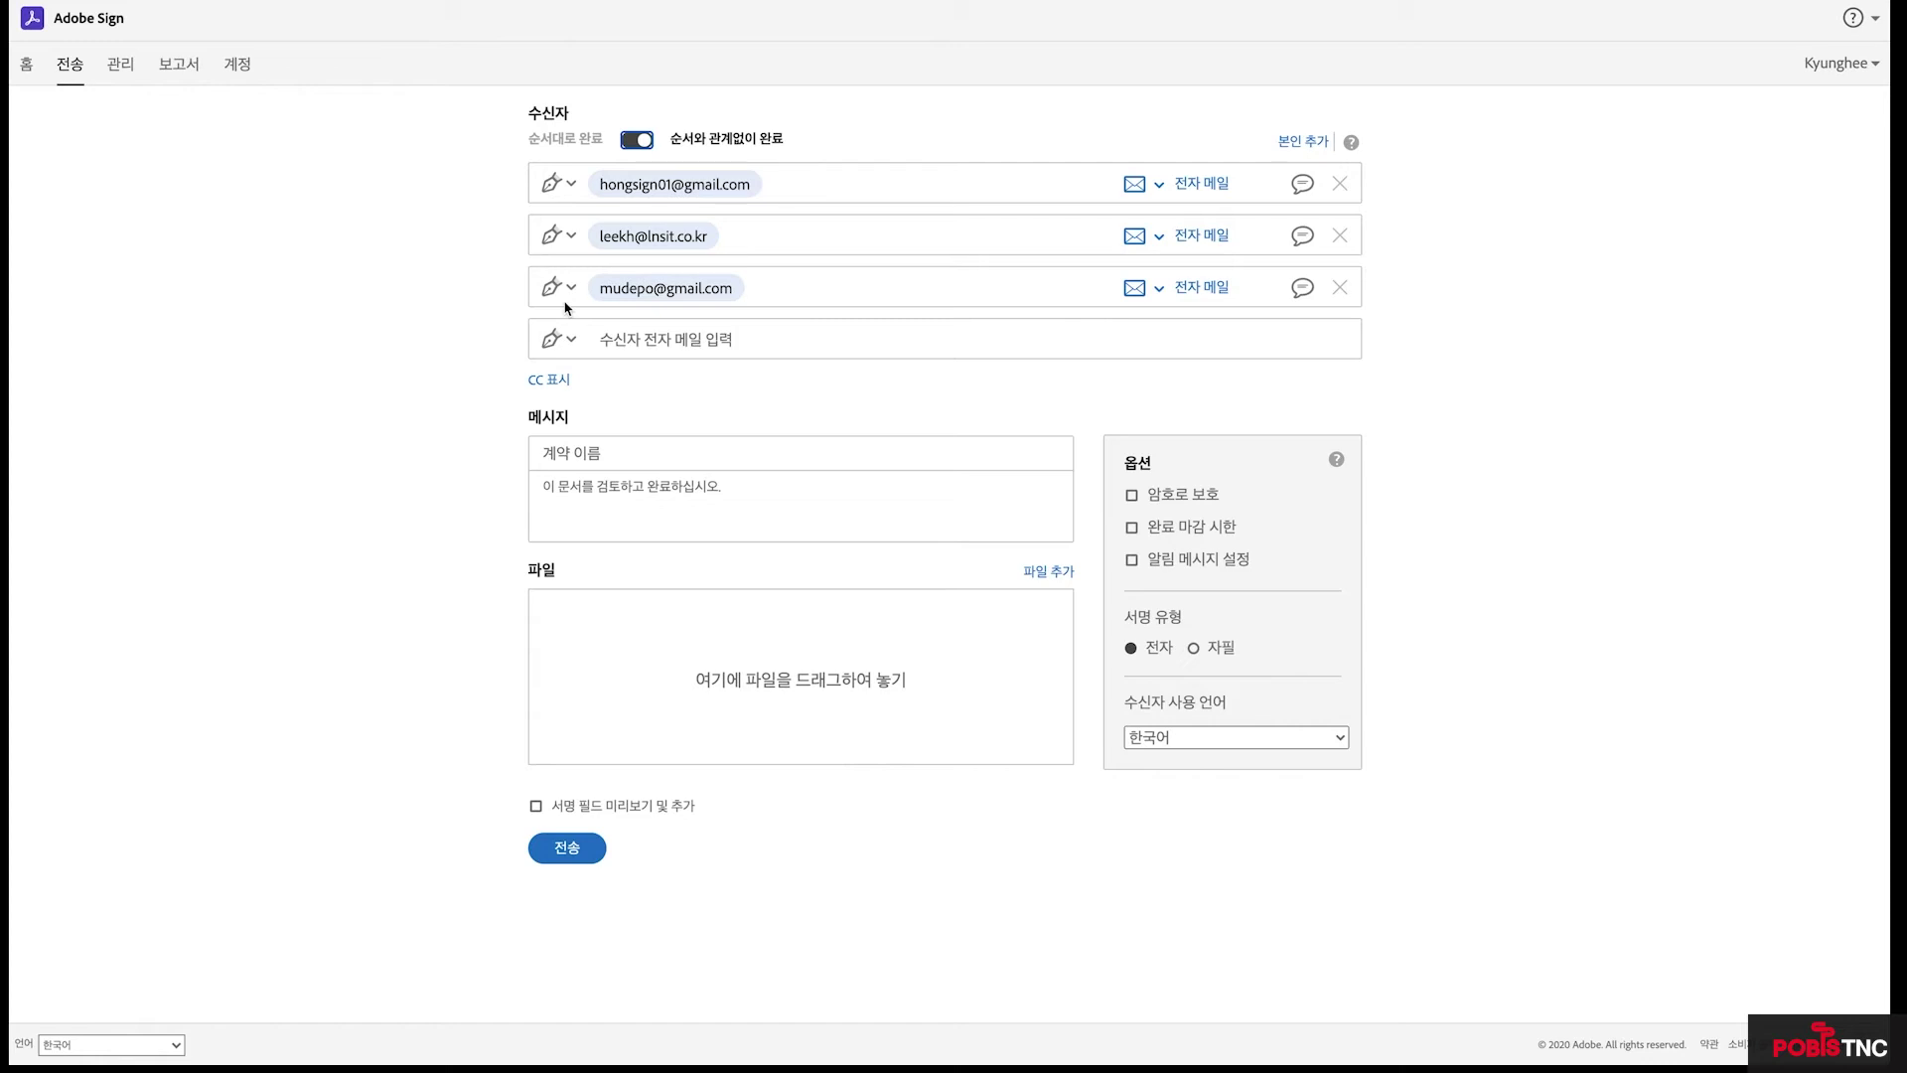
left_click(628, 144)
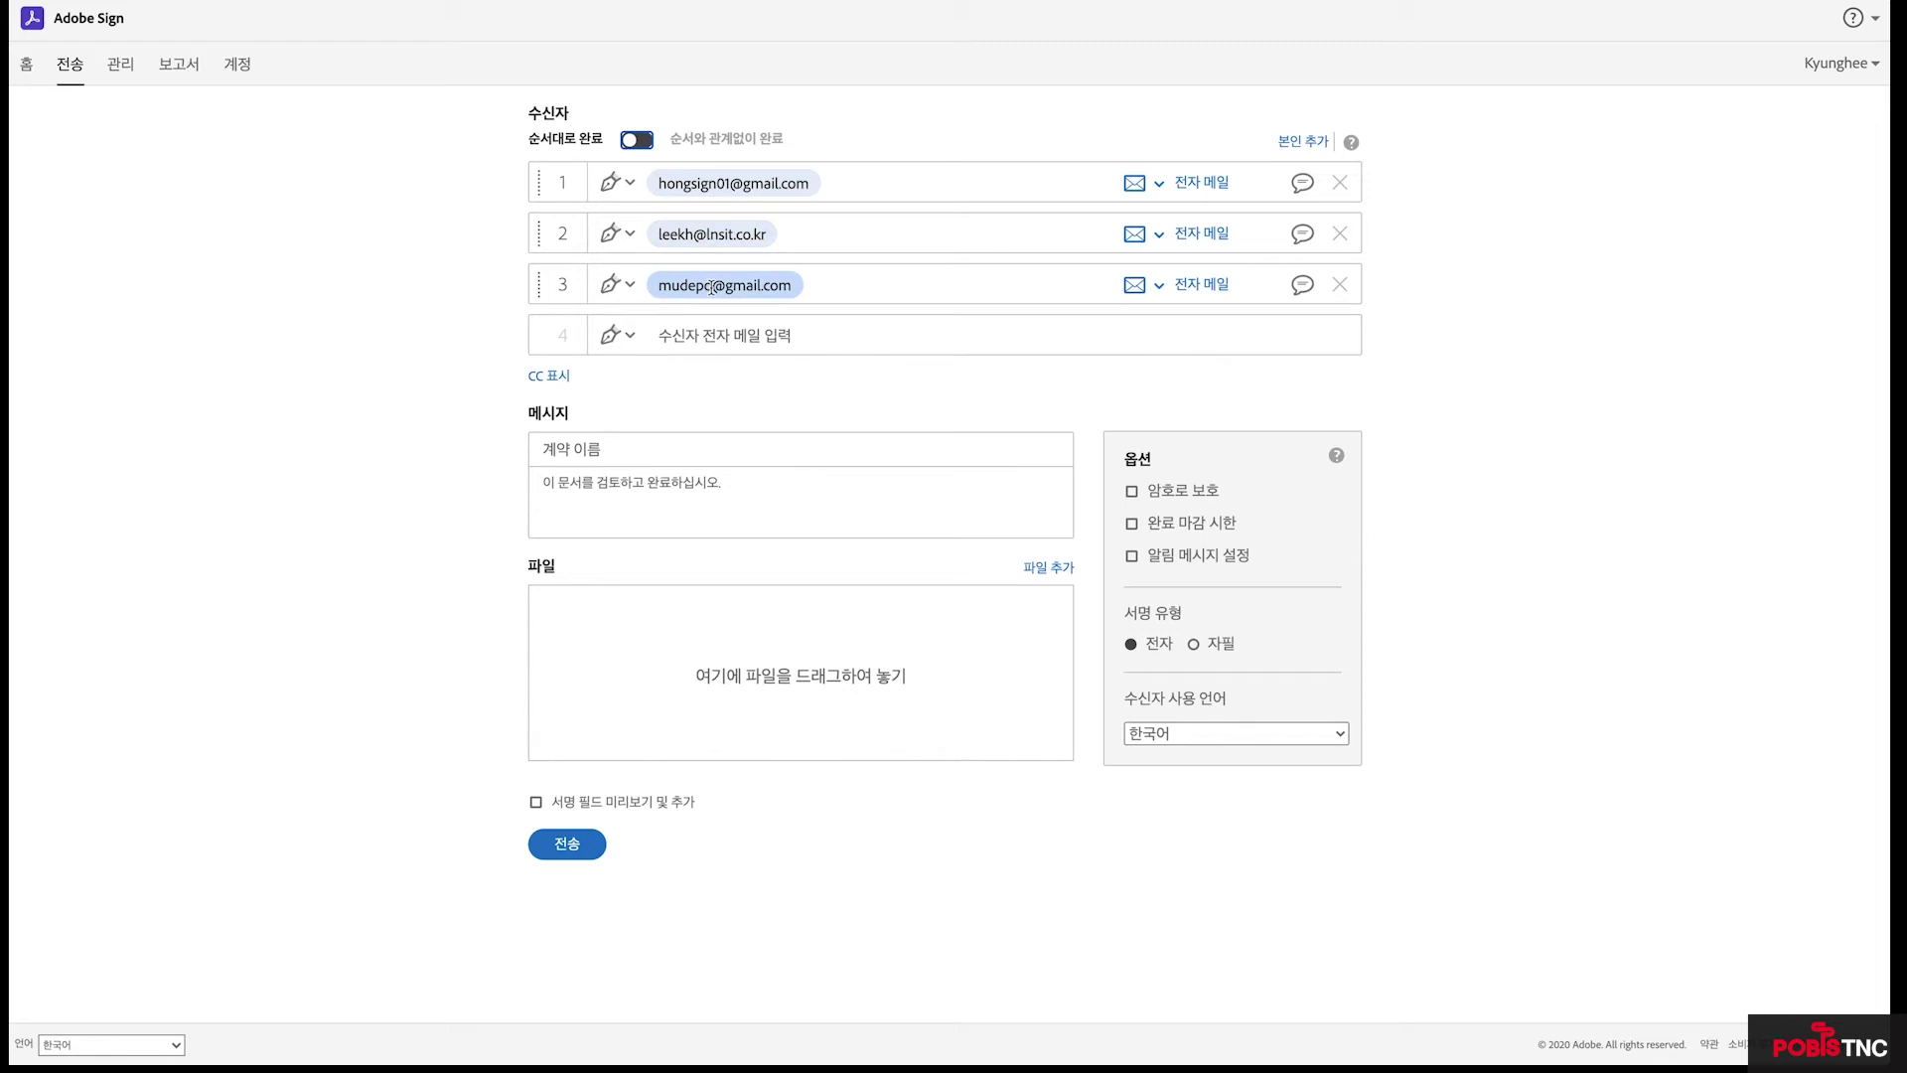
left_click(1303, 142)
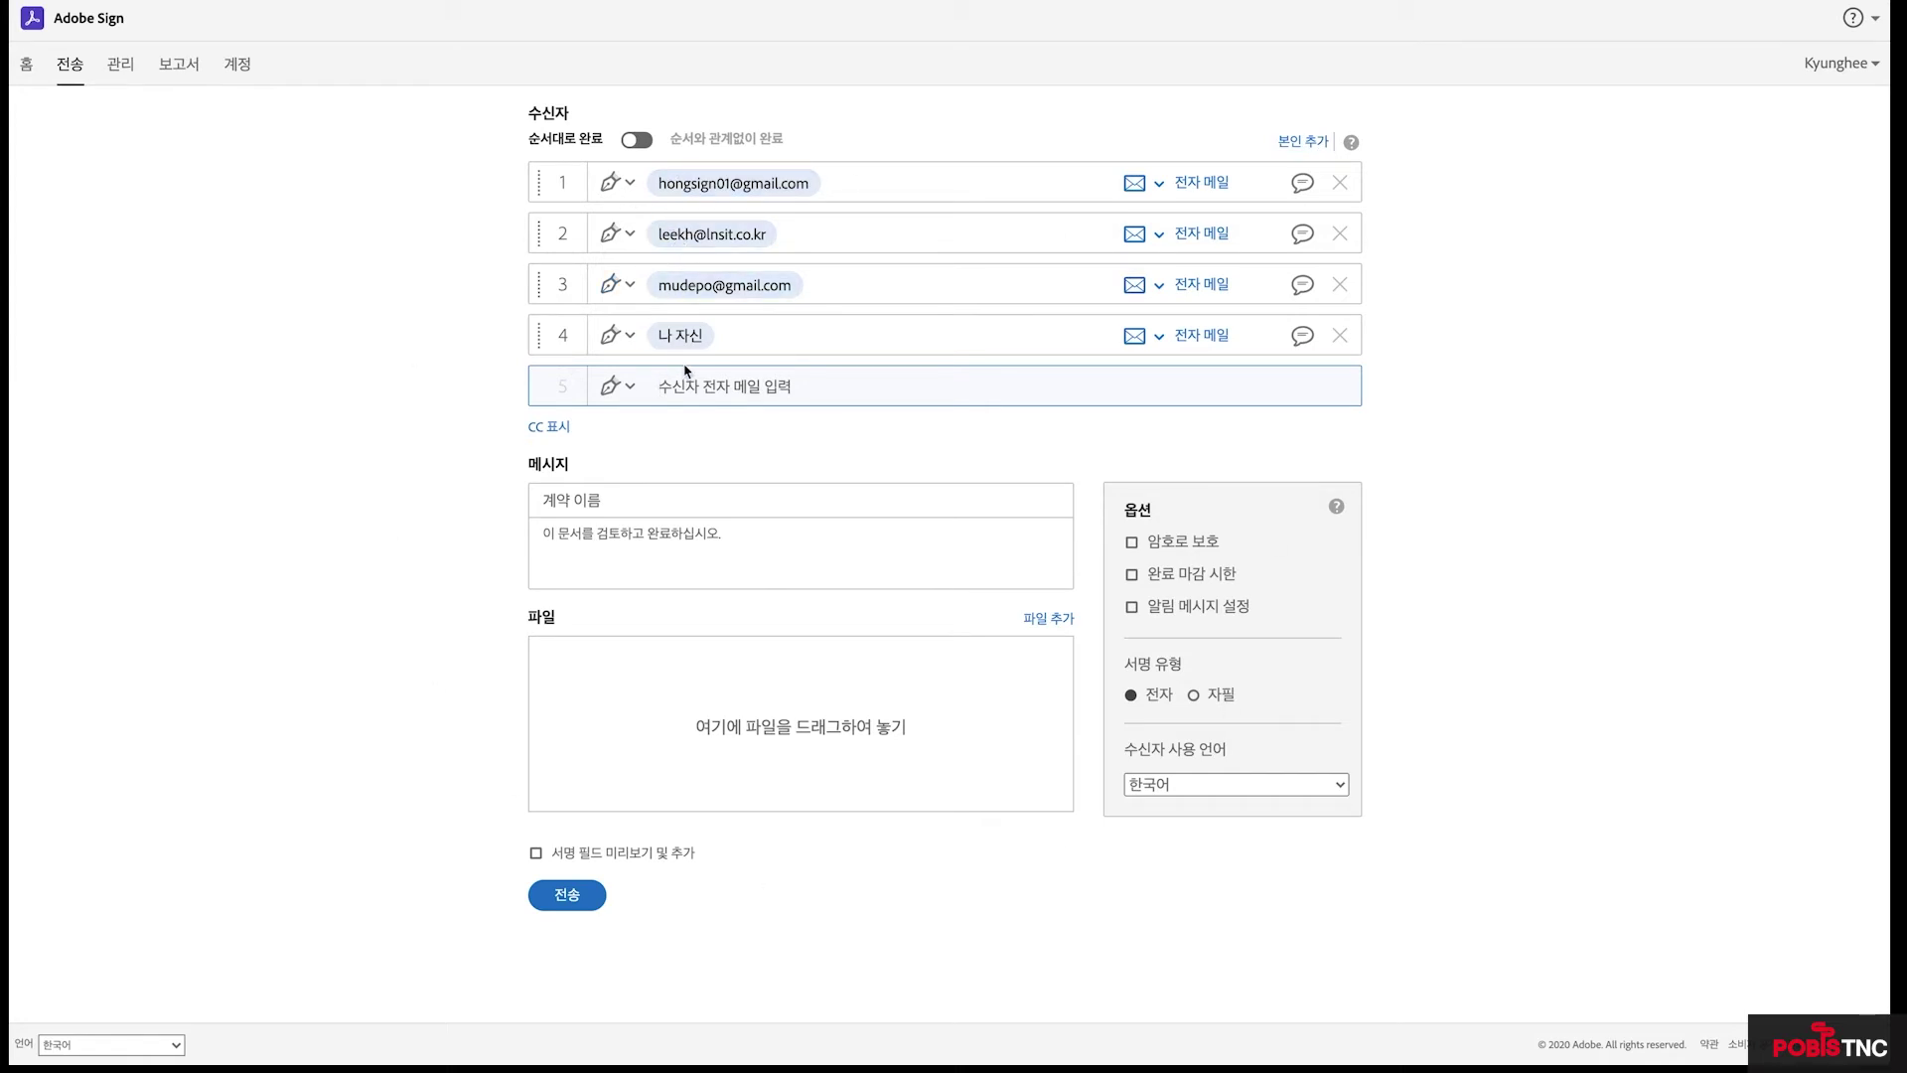
Leave the unsent request, view the Mega Sign bulk sending form and return to the home page
left_click(28, 72)
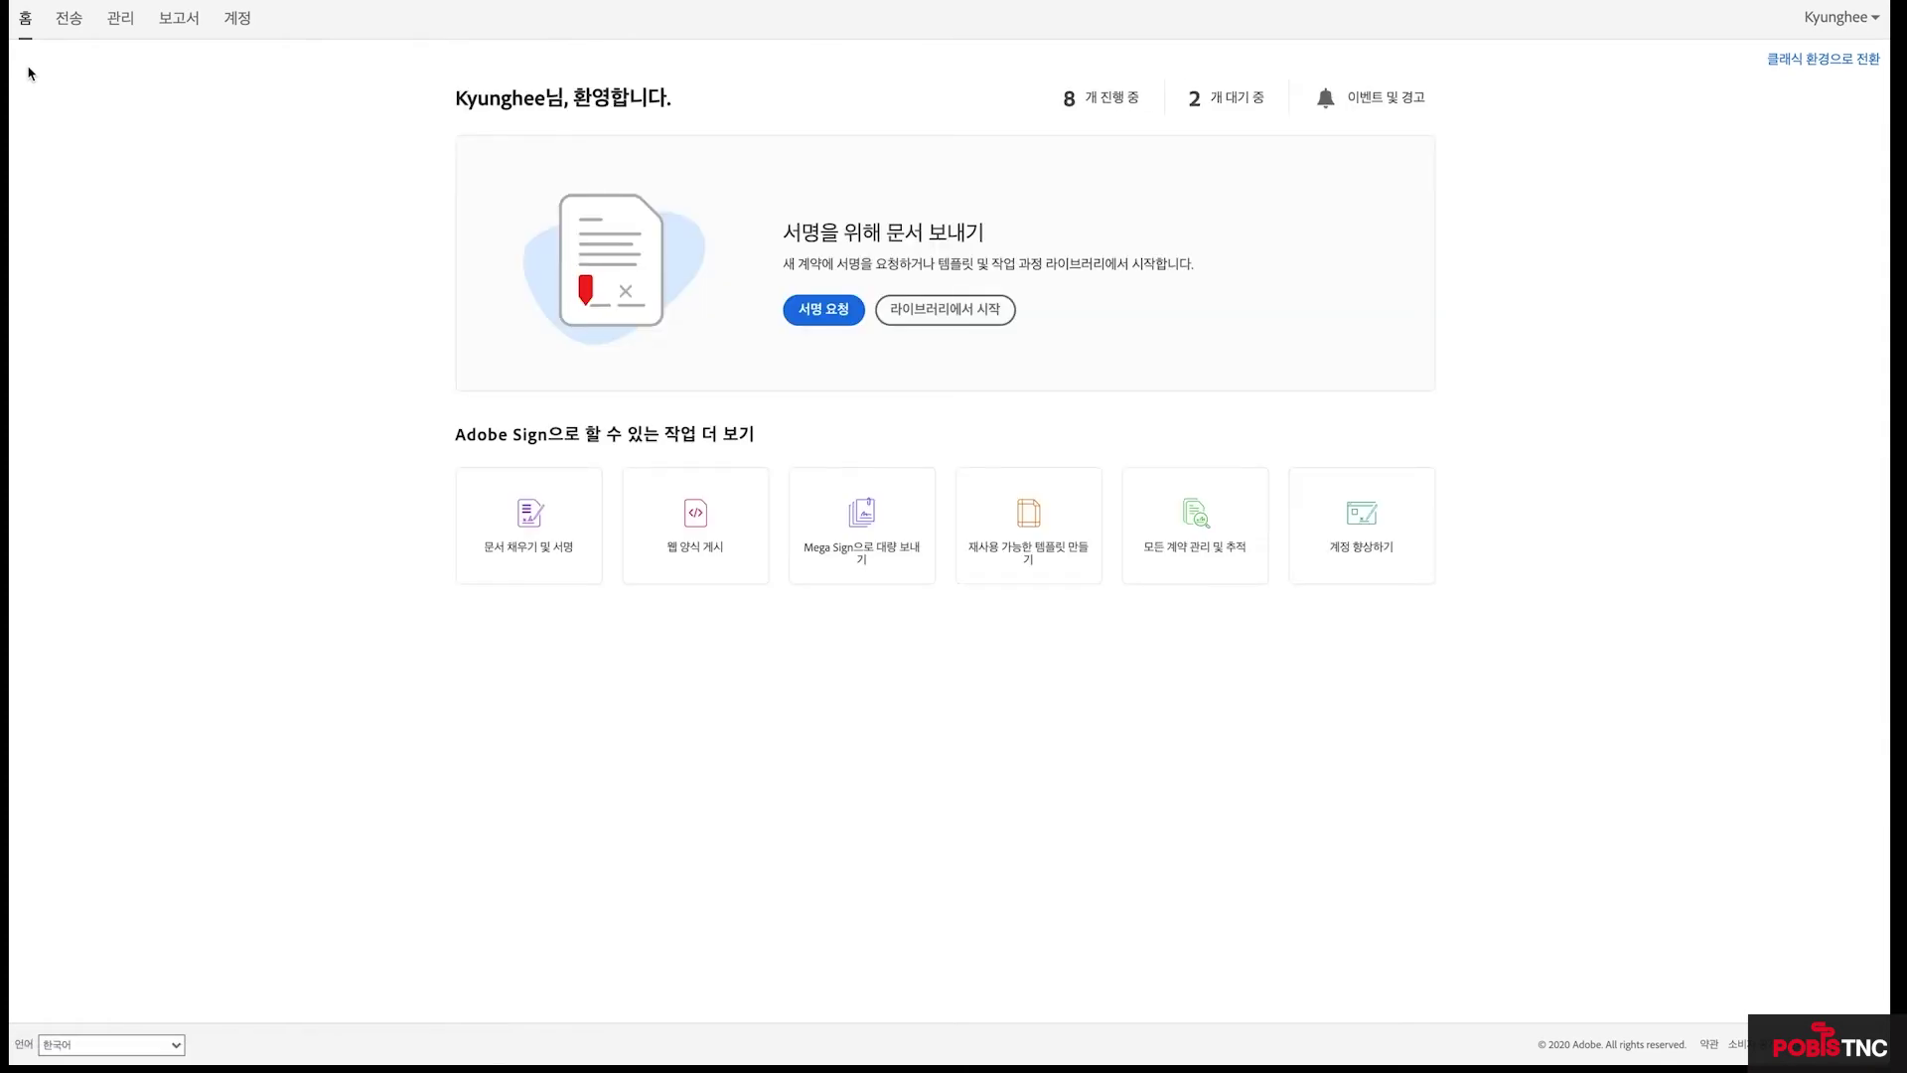
left_click(874, 530)
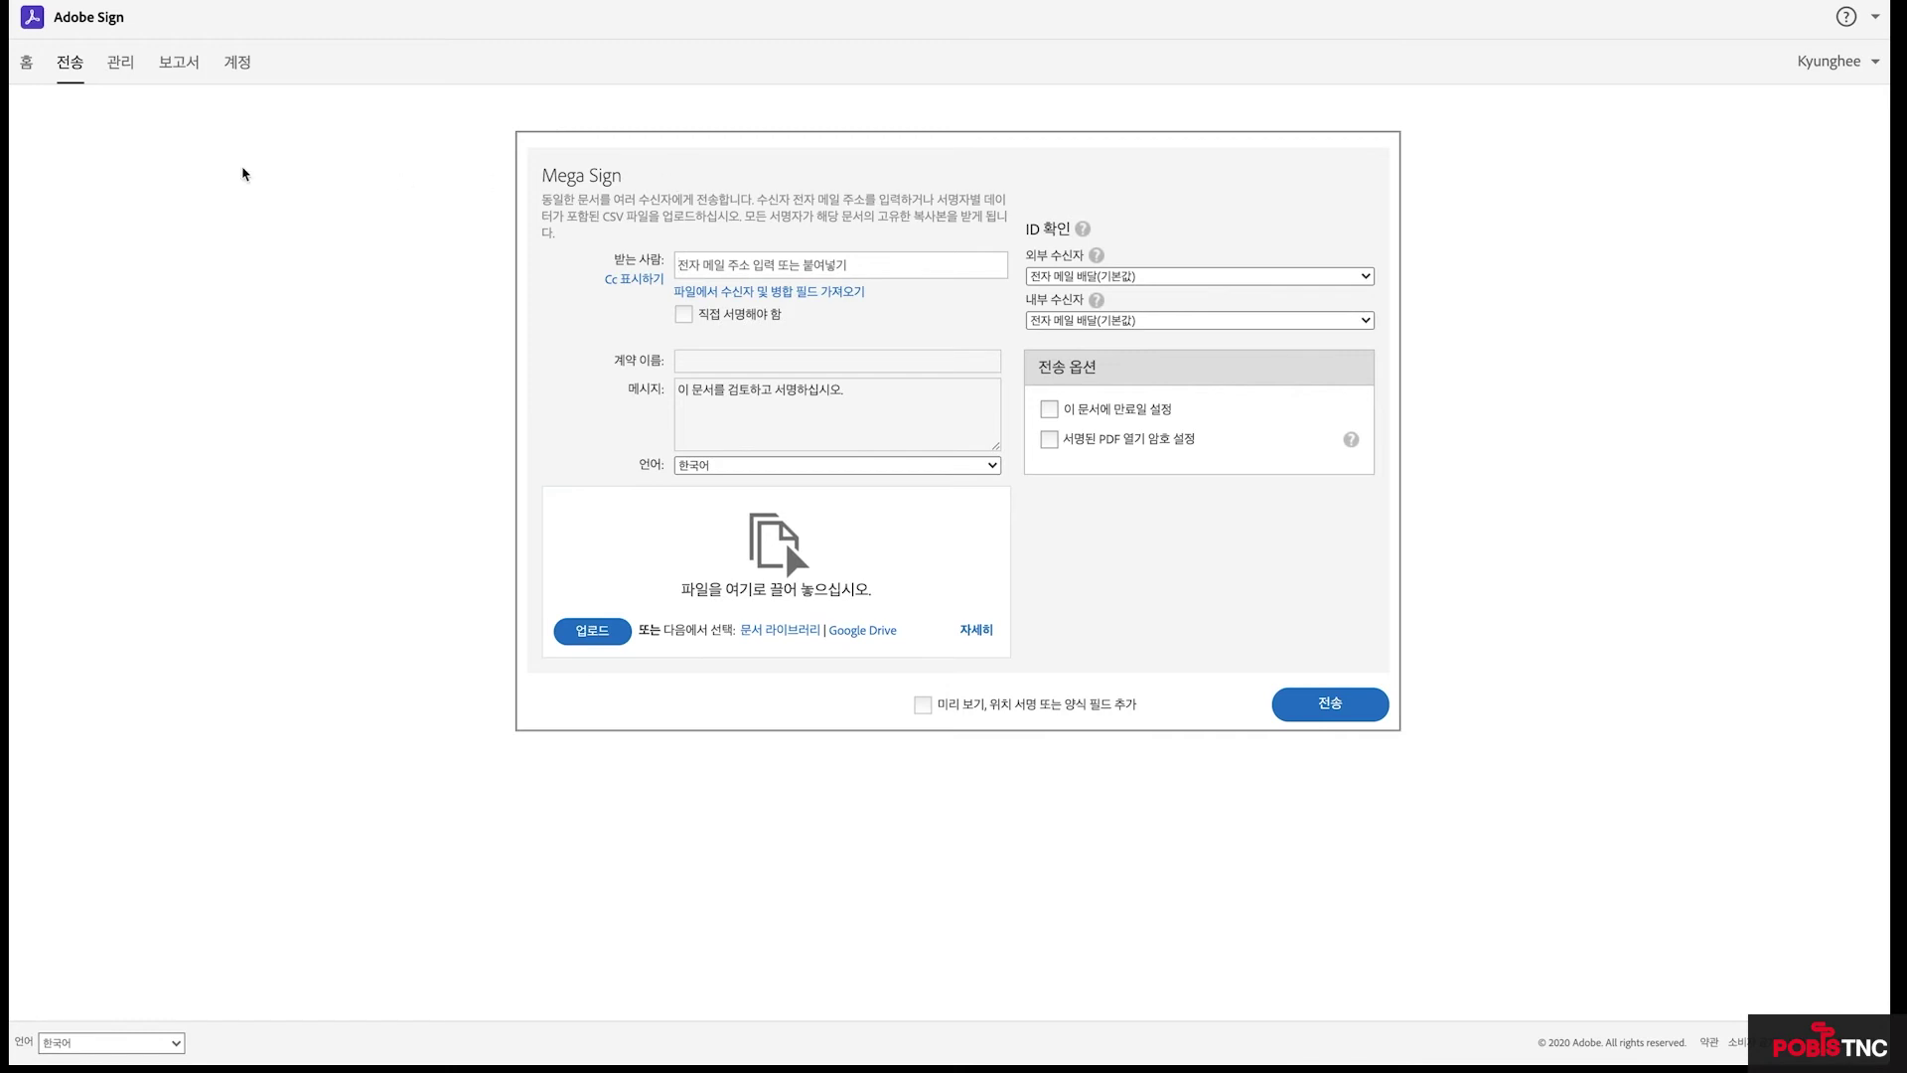
left_click(25, 69)
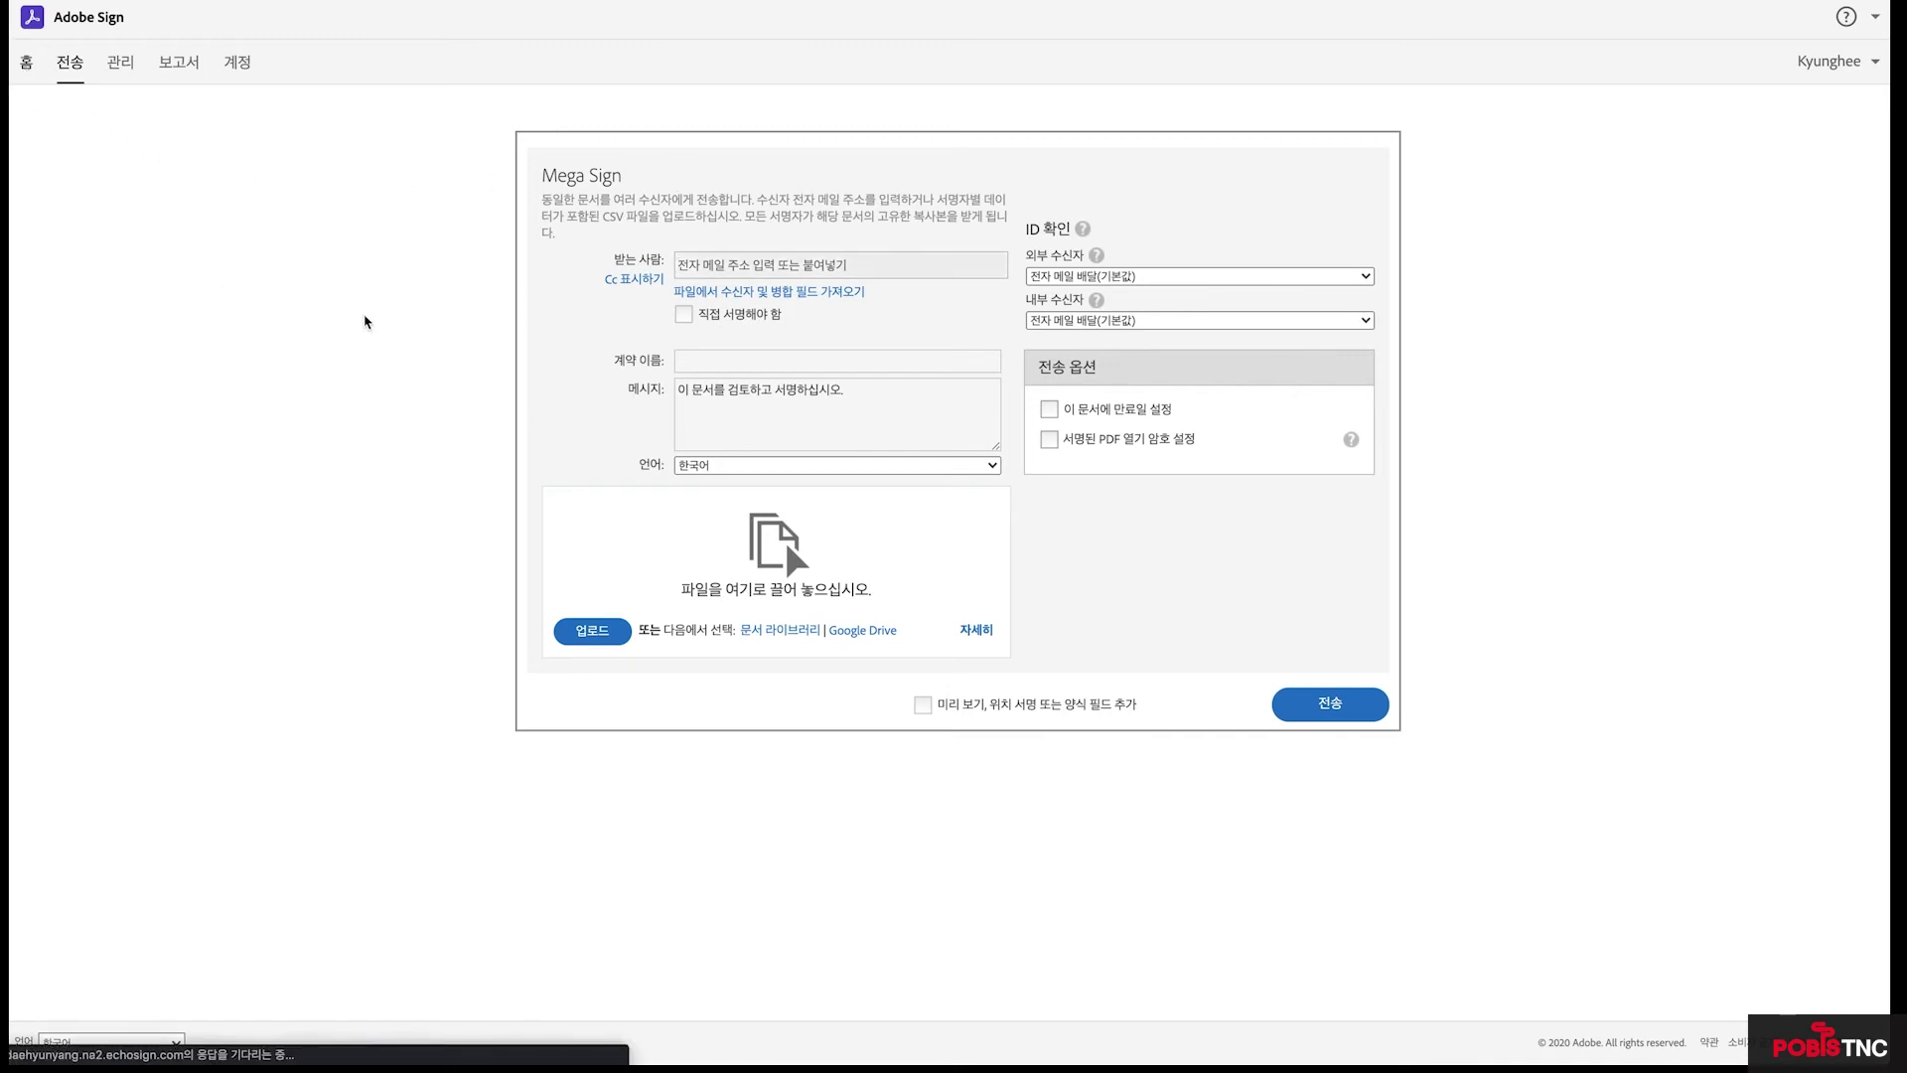
Start a new signature request from the home page, enter the first recipient's e-mail and begin the second recipient's address
left_click(817, 320)
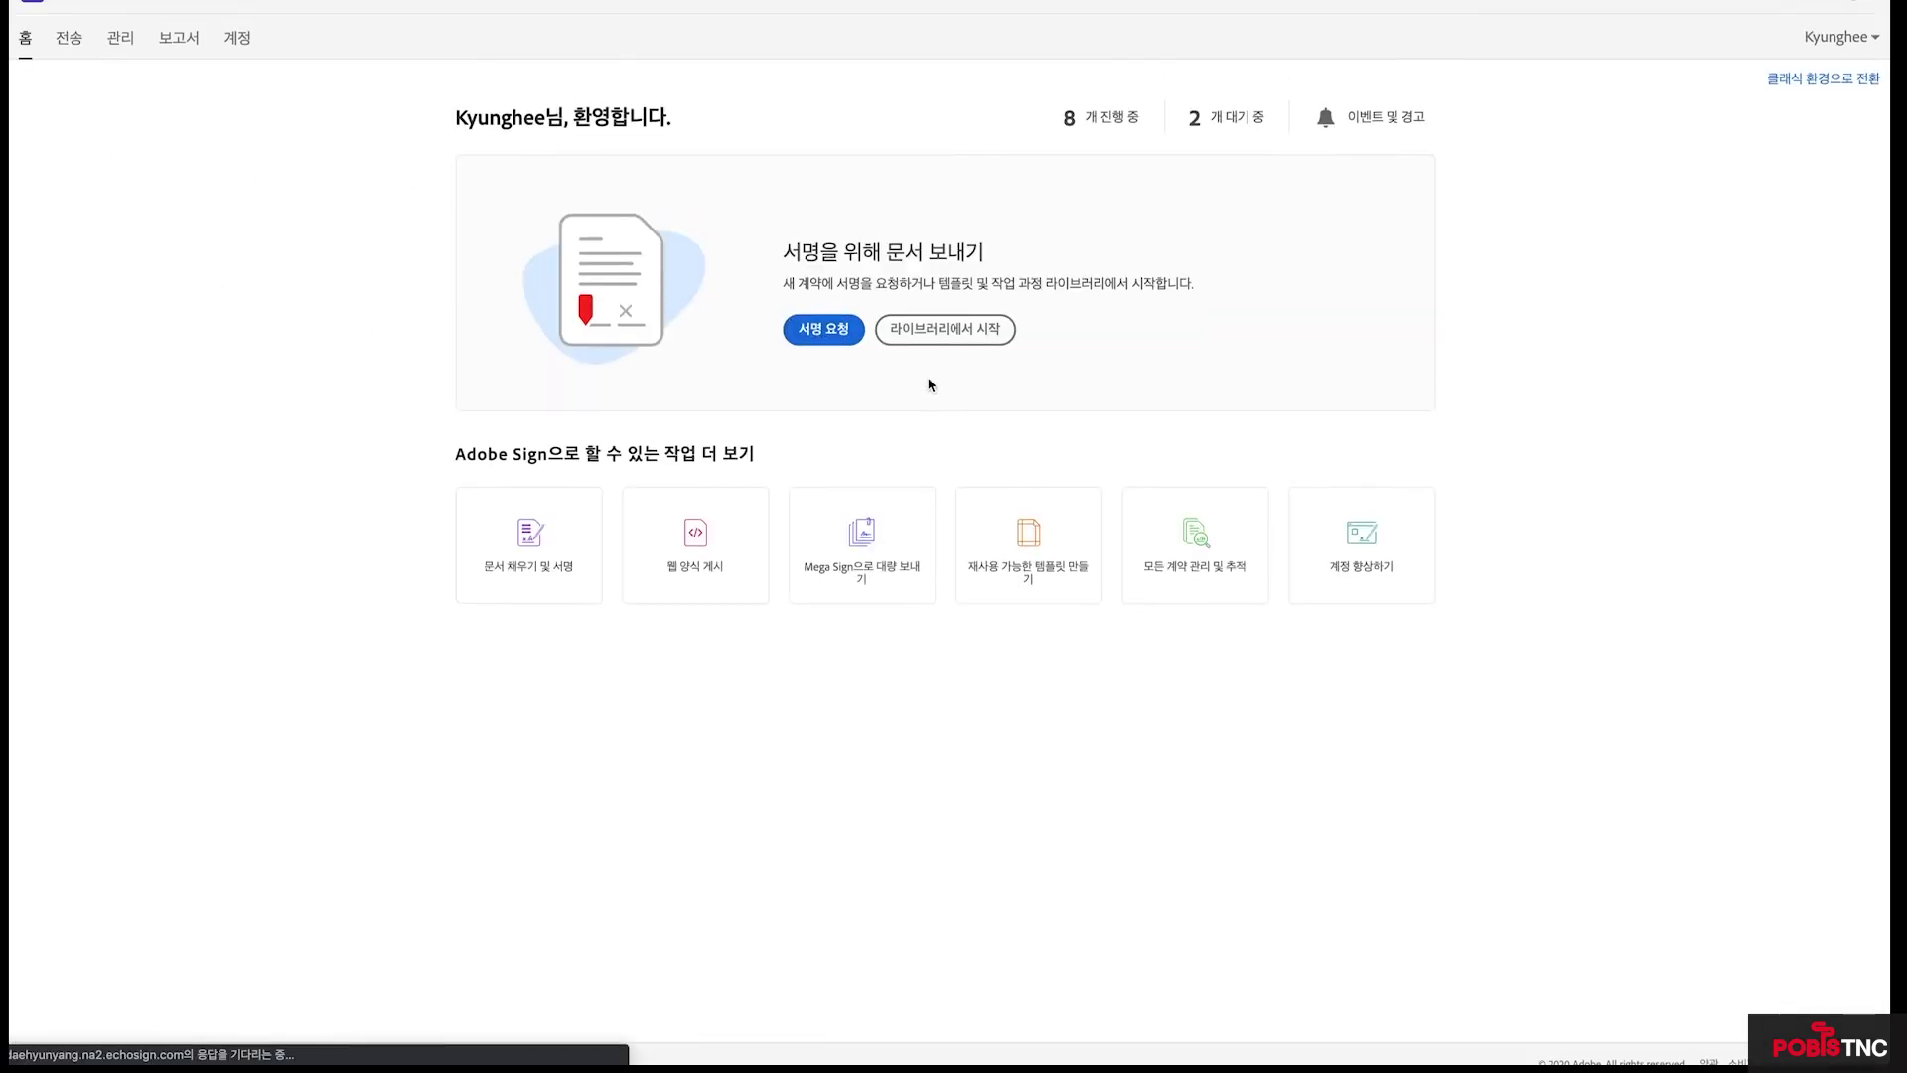
type("hon")
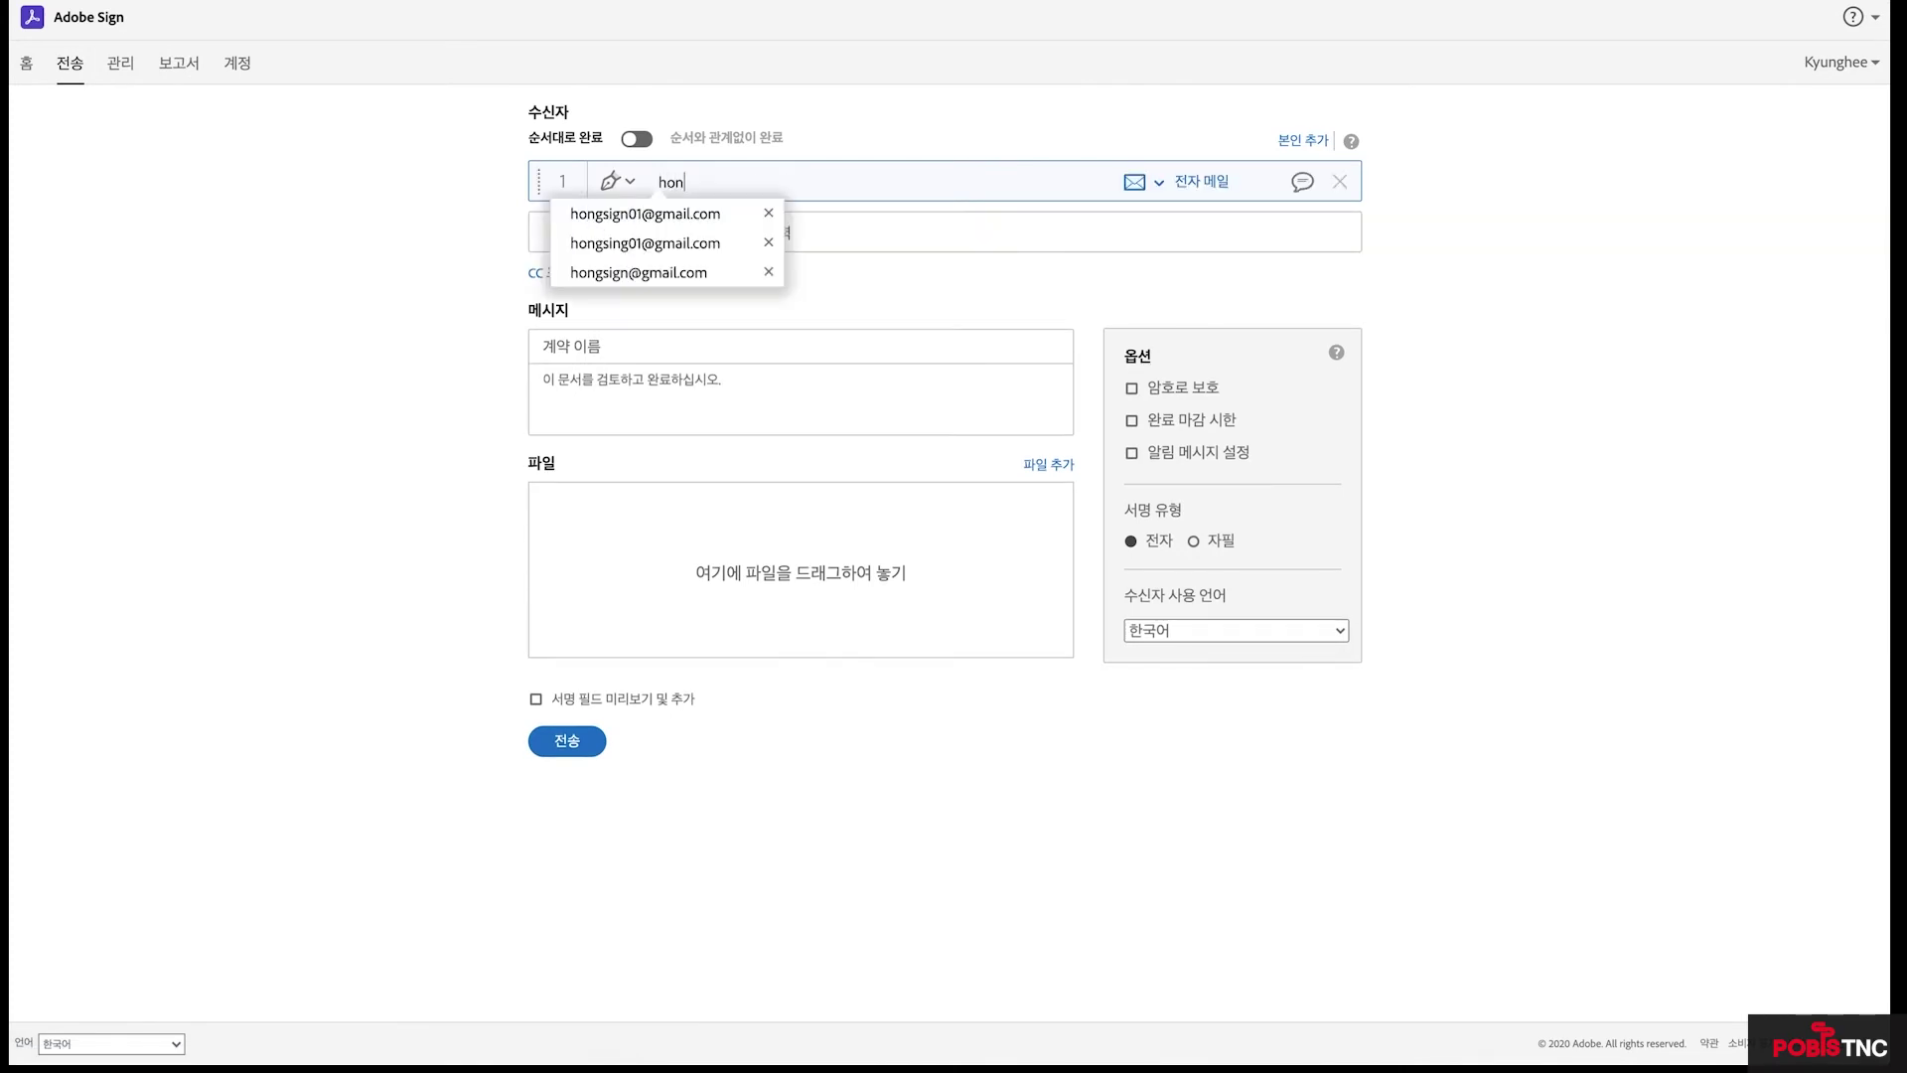
left_click(686, 215)
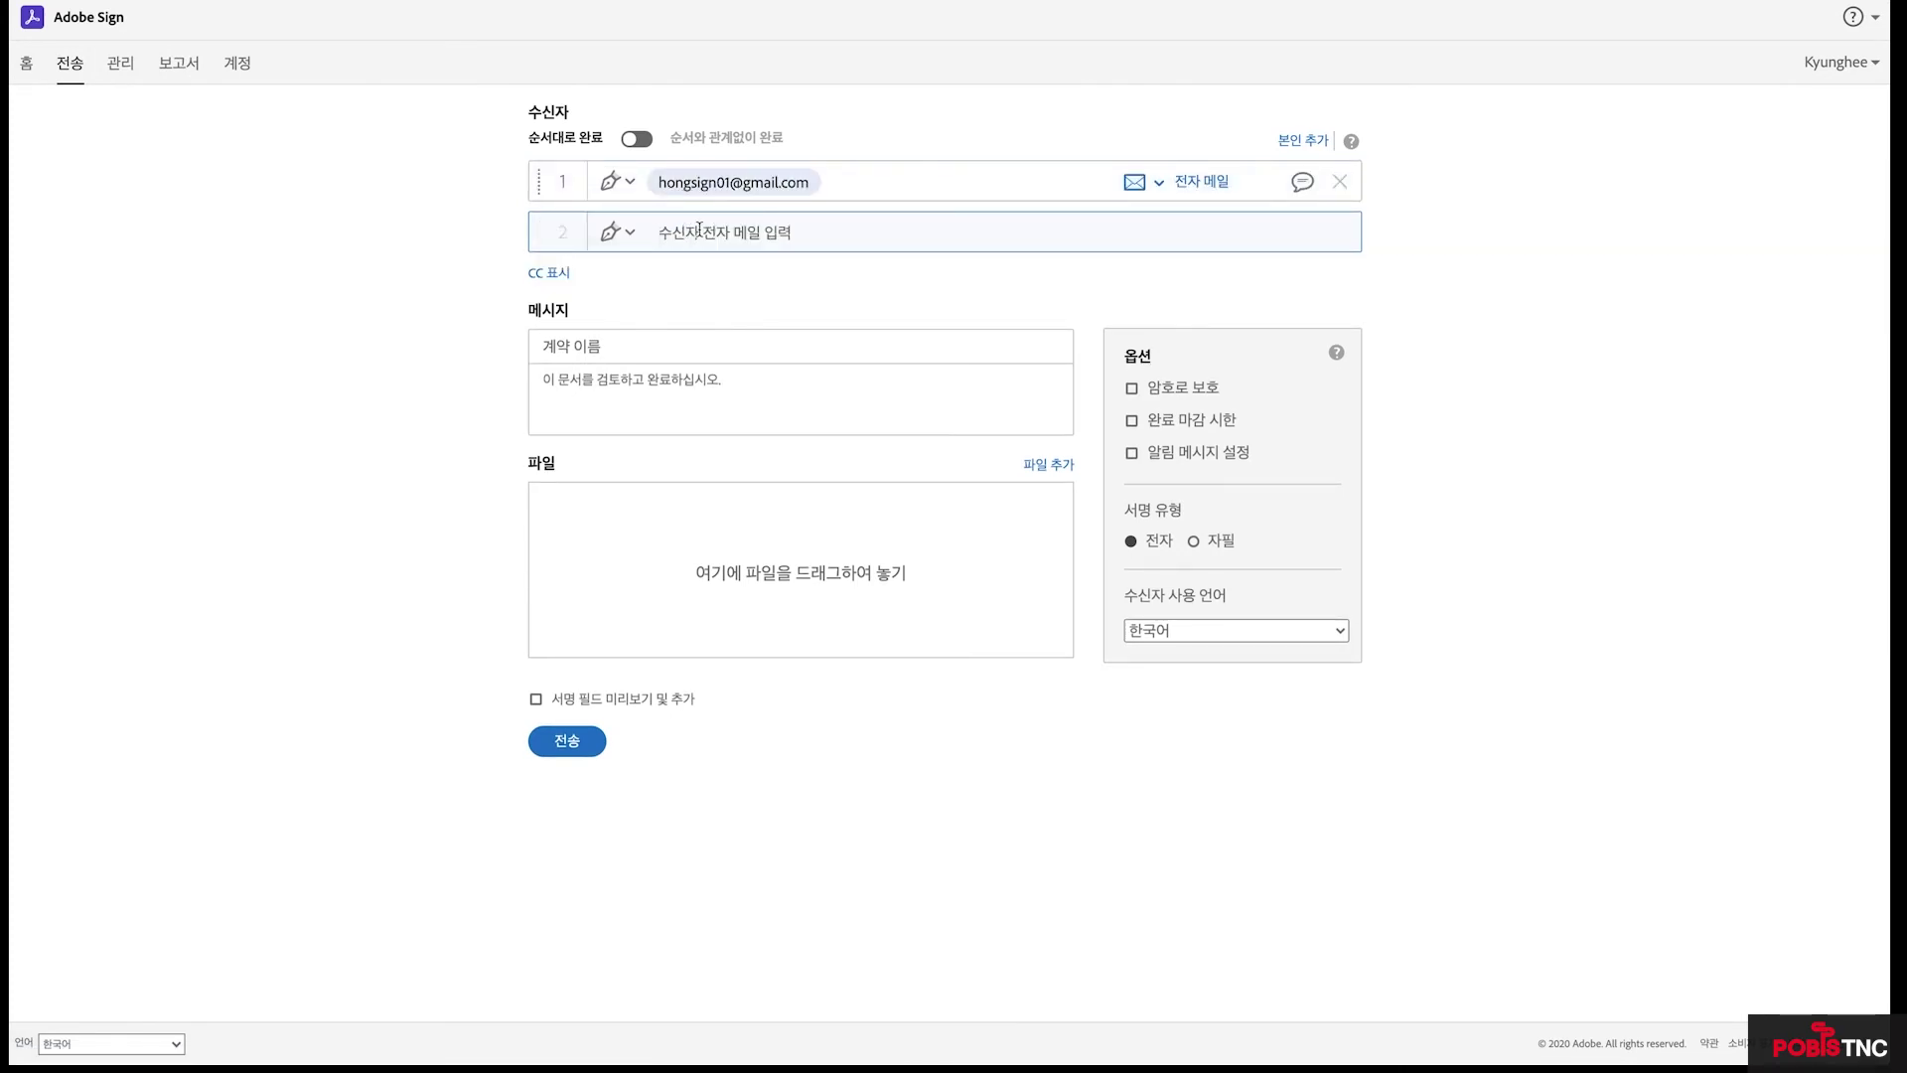
type("mudepo")
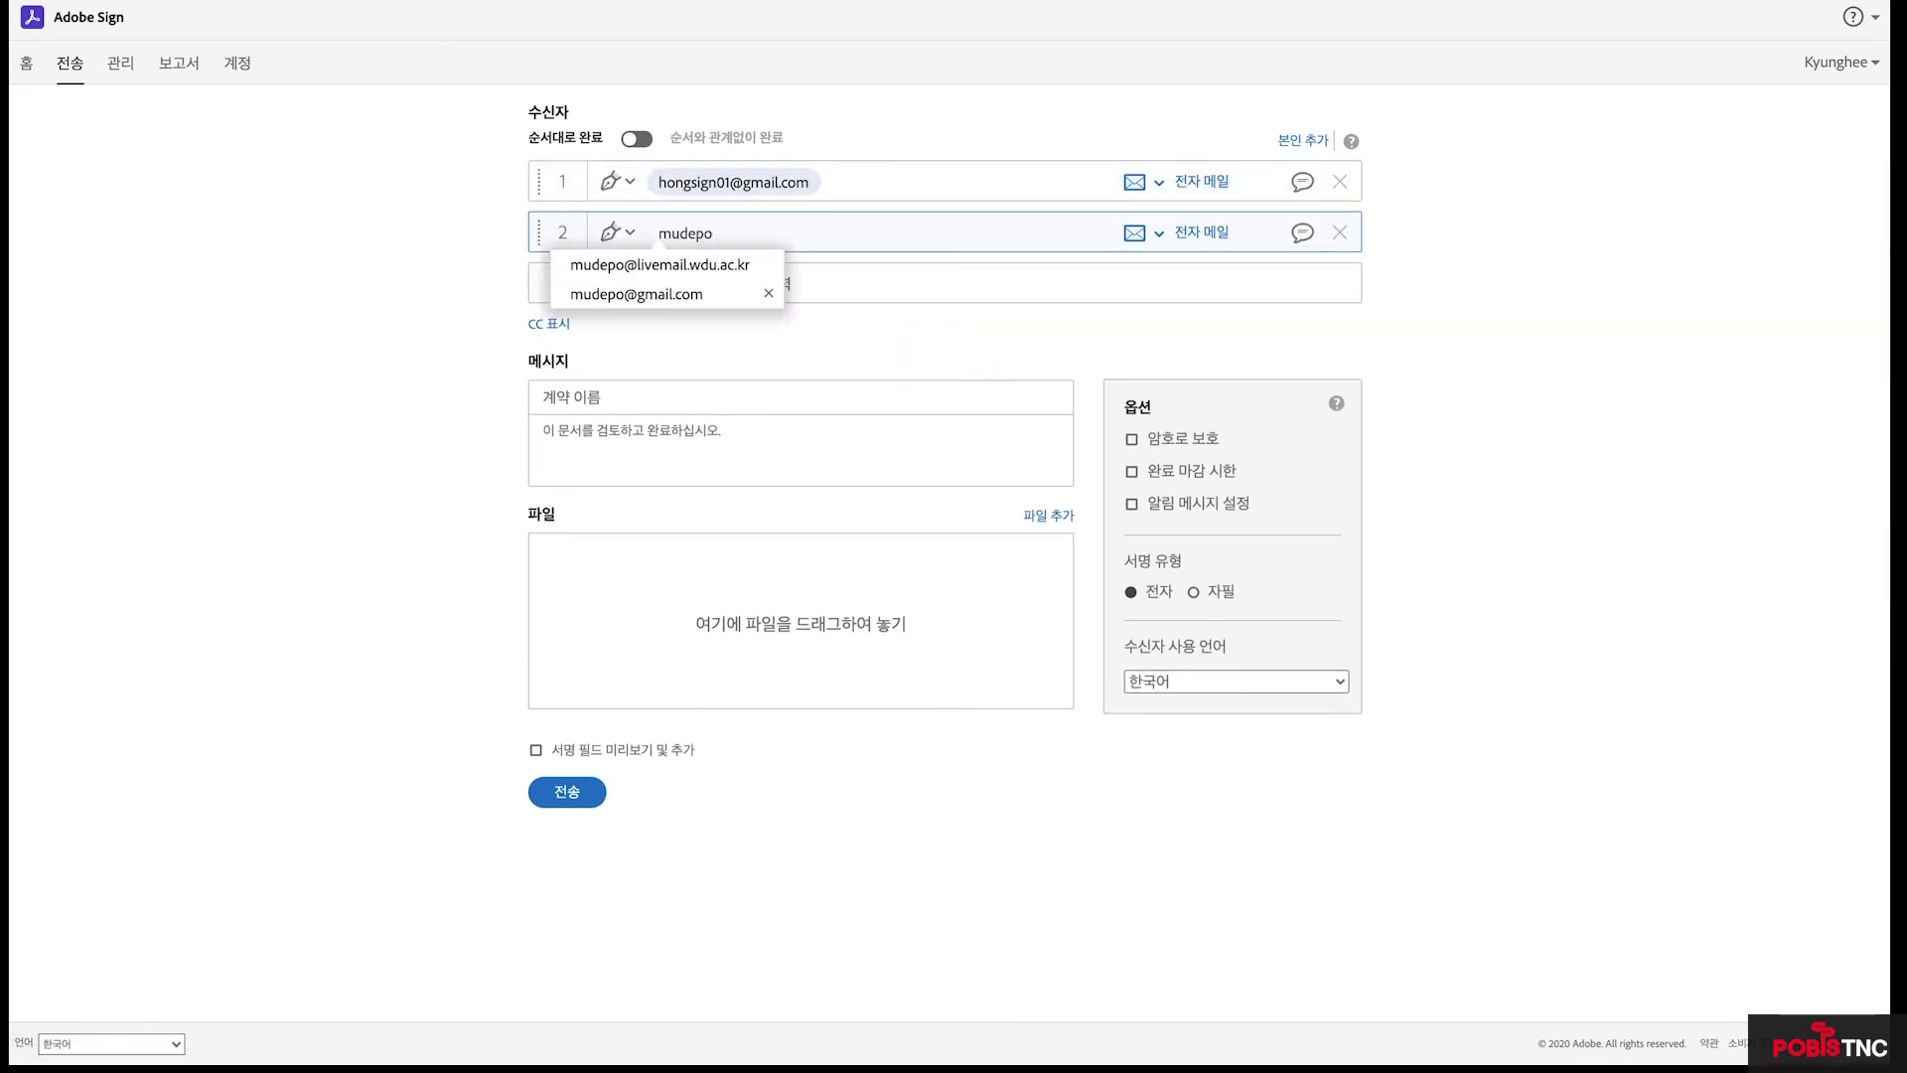
Name the agreement 연봉계약서
left_click(699, 372)
left_click(619, 400)
type("이")
type("봉계약")
type("서")
Attach the file 연봉계약서.docx from its course folder in Finder to the signature request
left_click(797, 585)
key("ctrl+Up")
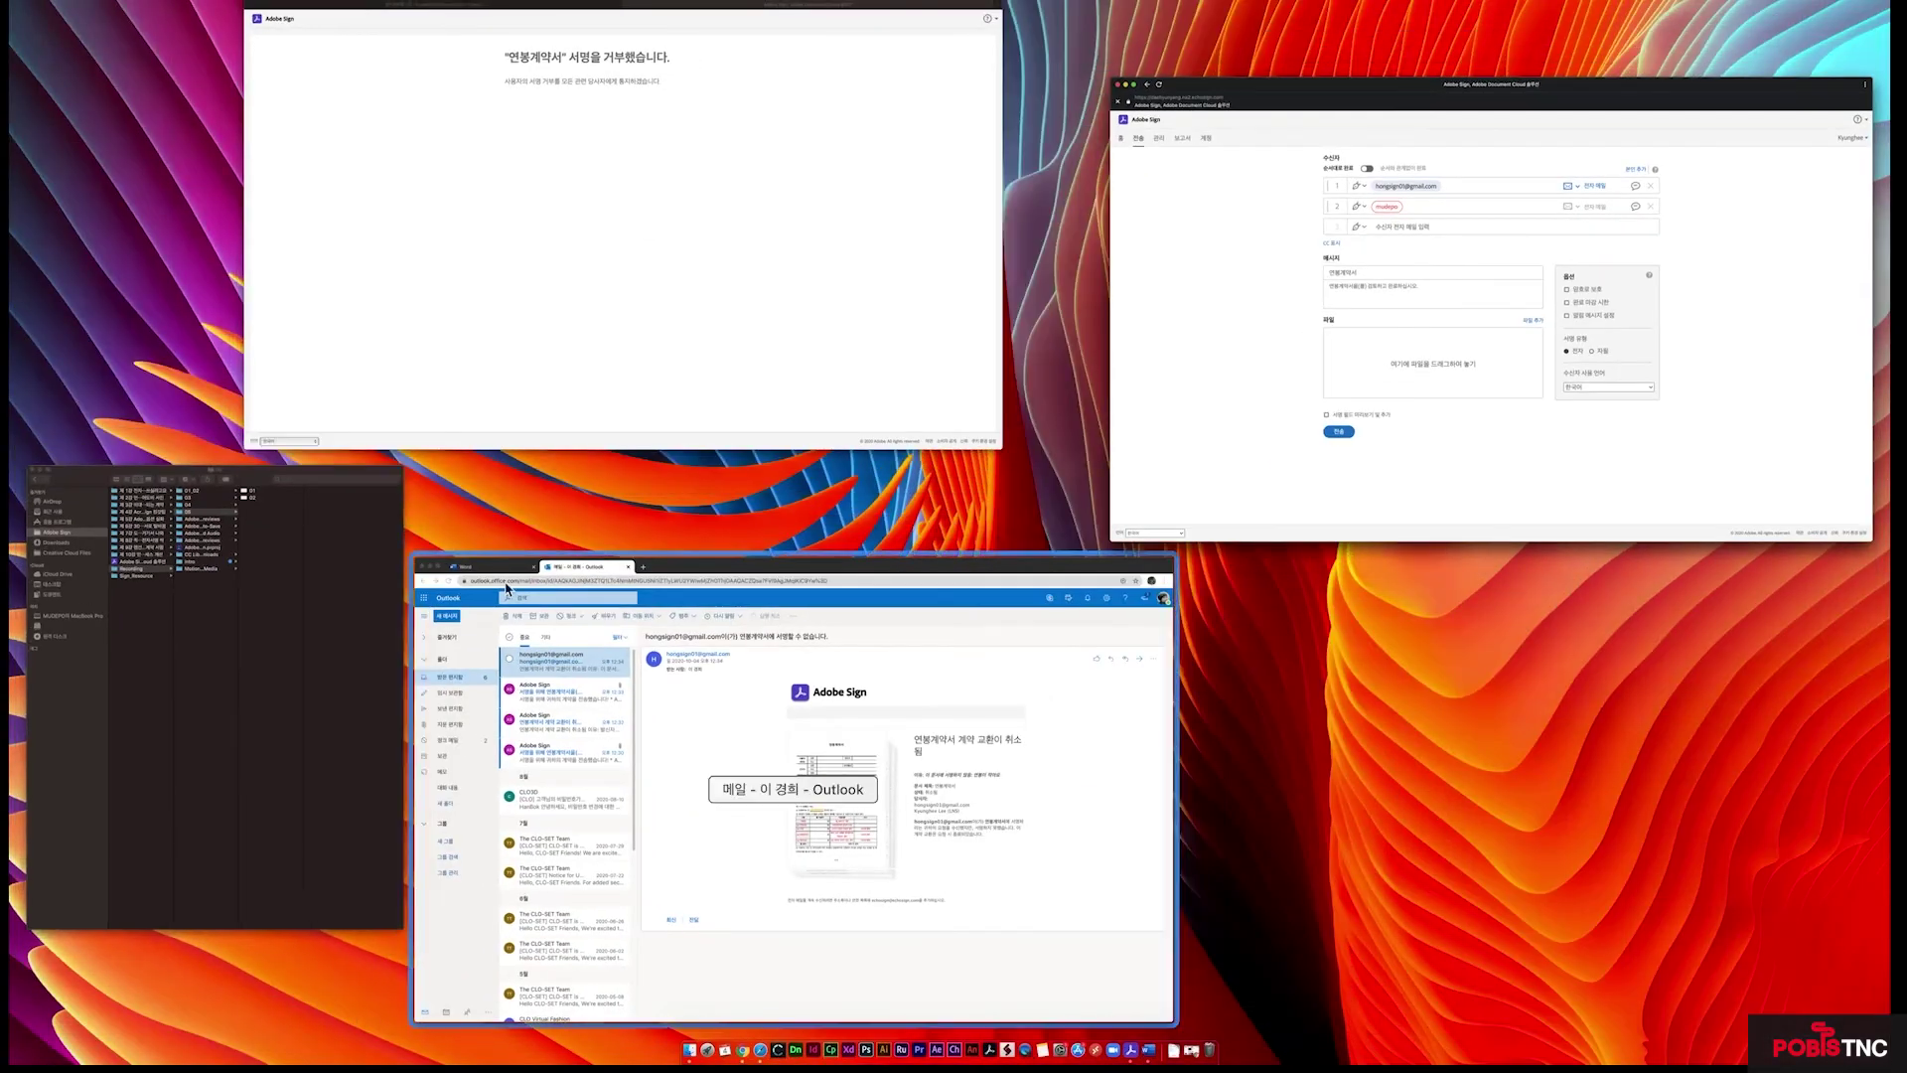
key("ctrl+Up")
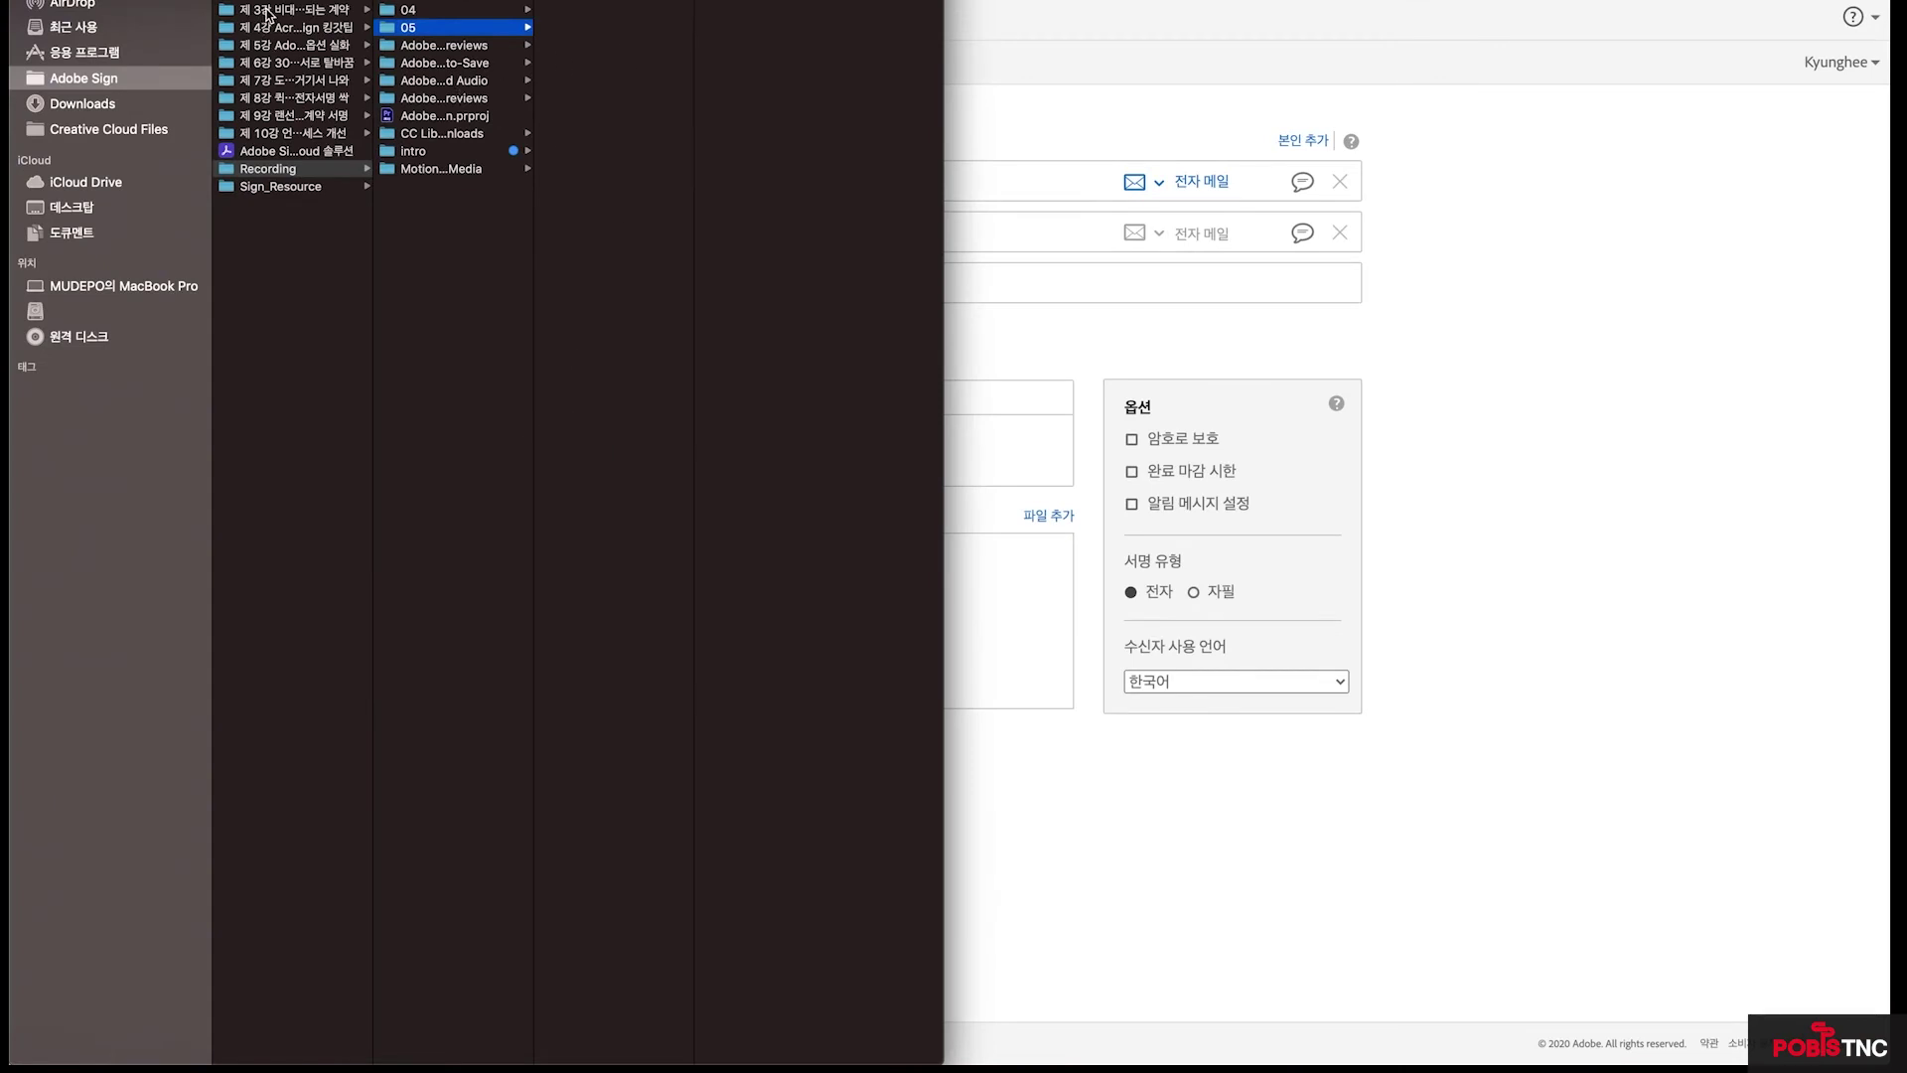
left_click(266, 10)
left_click(270, 27)
left_click(274, 45)
left_click_drag(492, 16, 1010, 647)
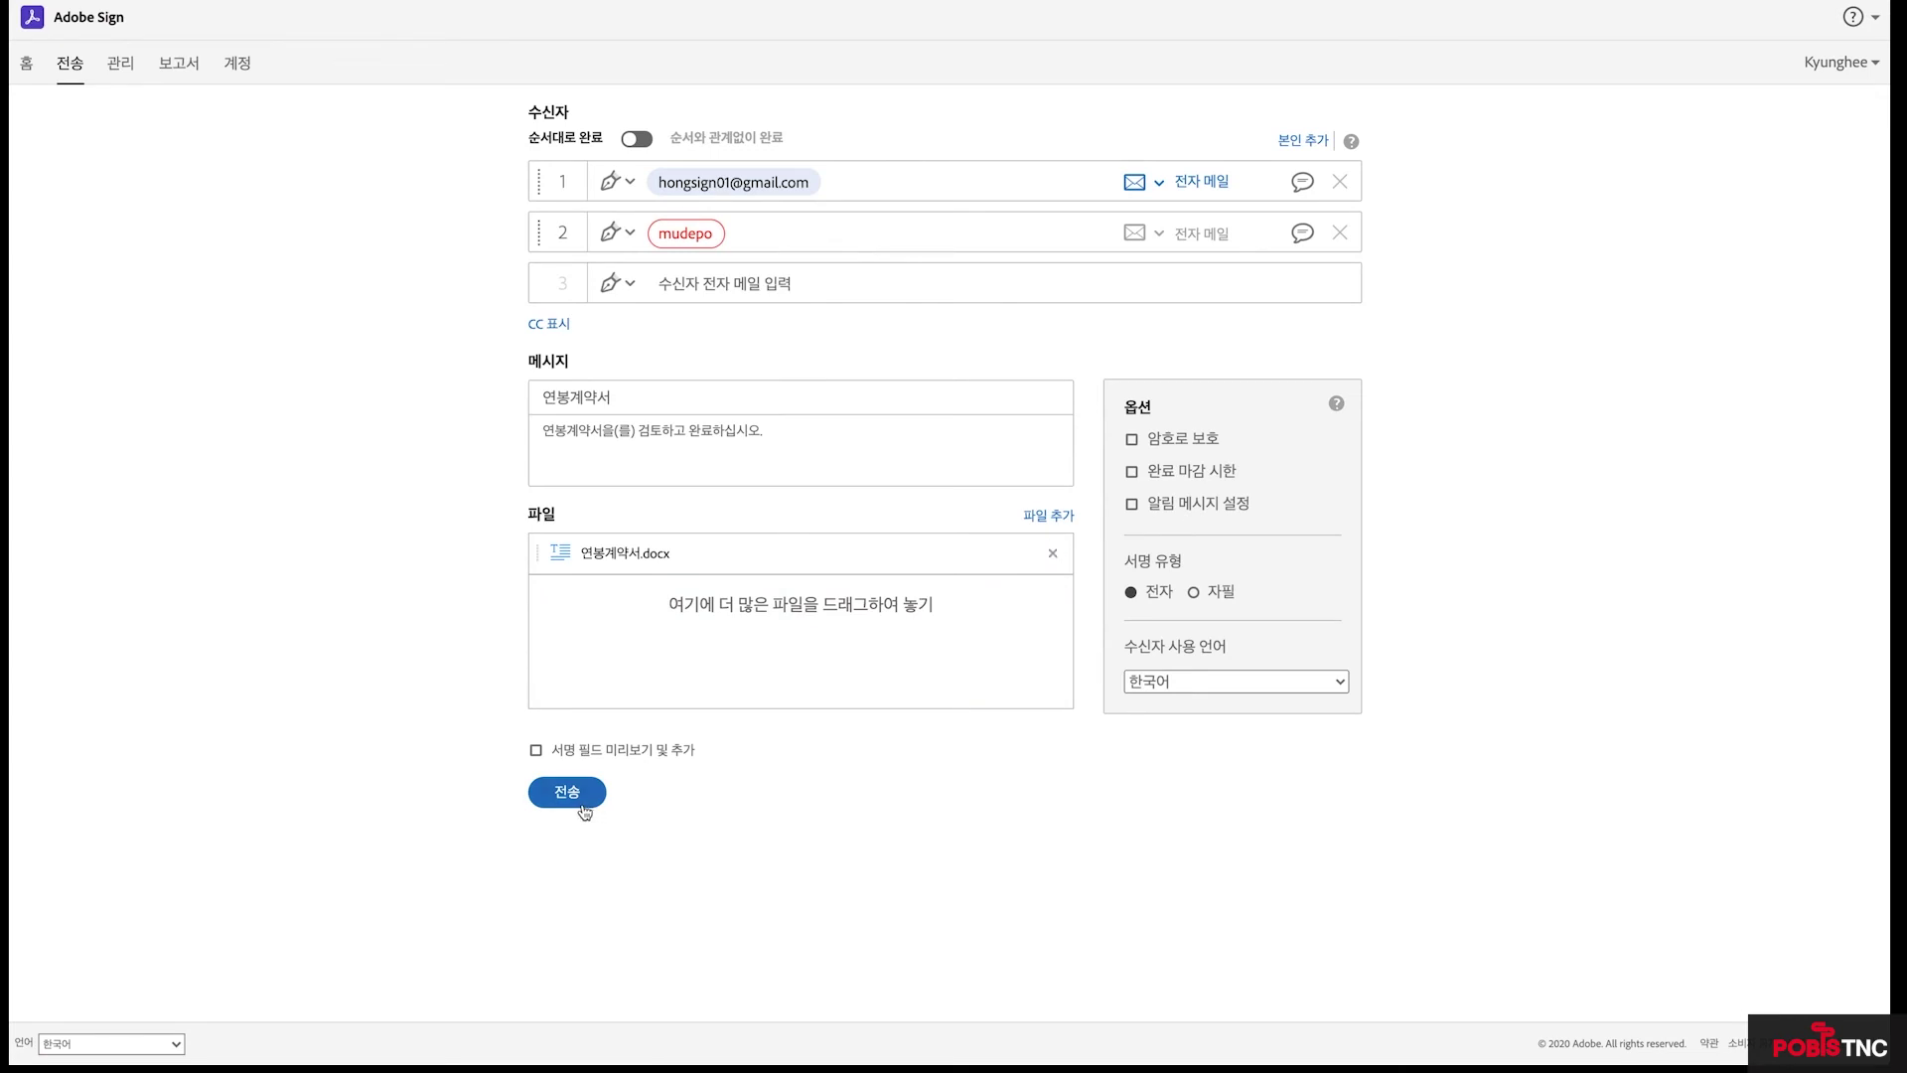
Extend the agreement name to 연봉계약서 검토 and replace the incomplete second recipient entry with that signer's full e-mail address
left_click(628, 402)
type("검토")
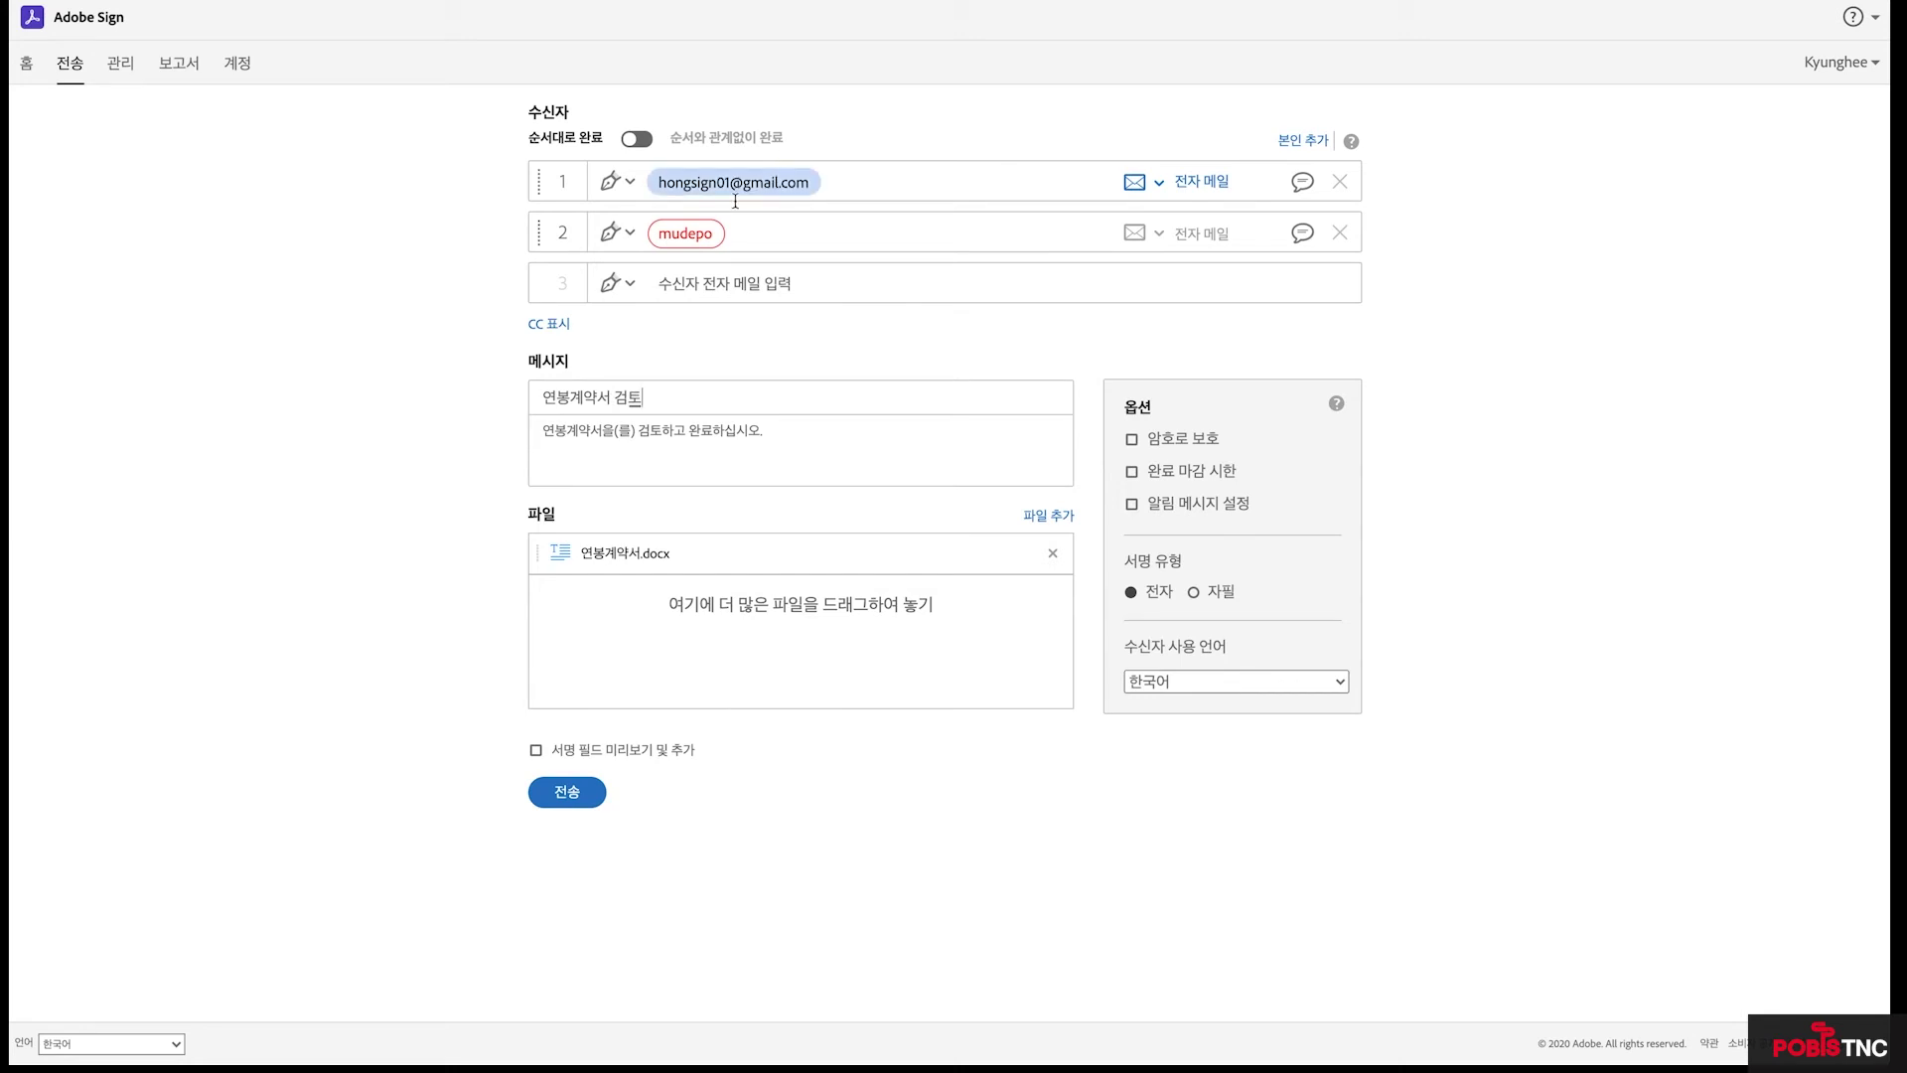
left_click(736, 234)
key("BackSpace")
type("dd")
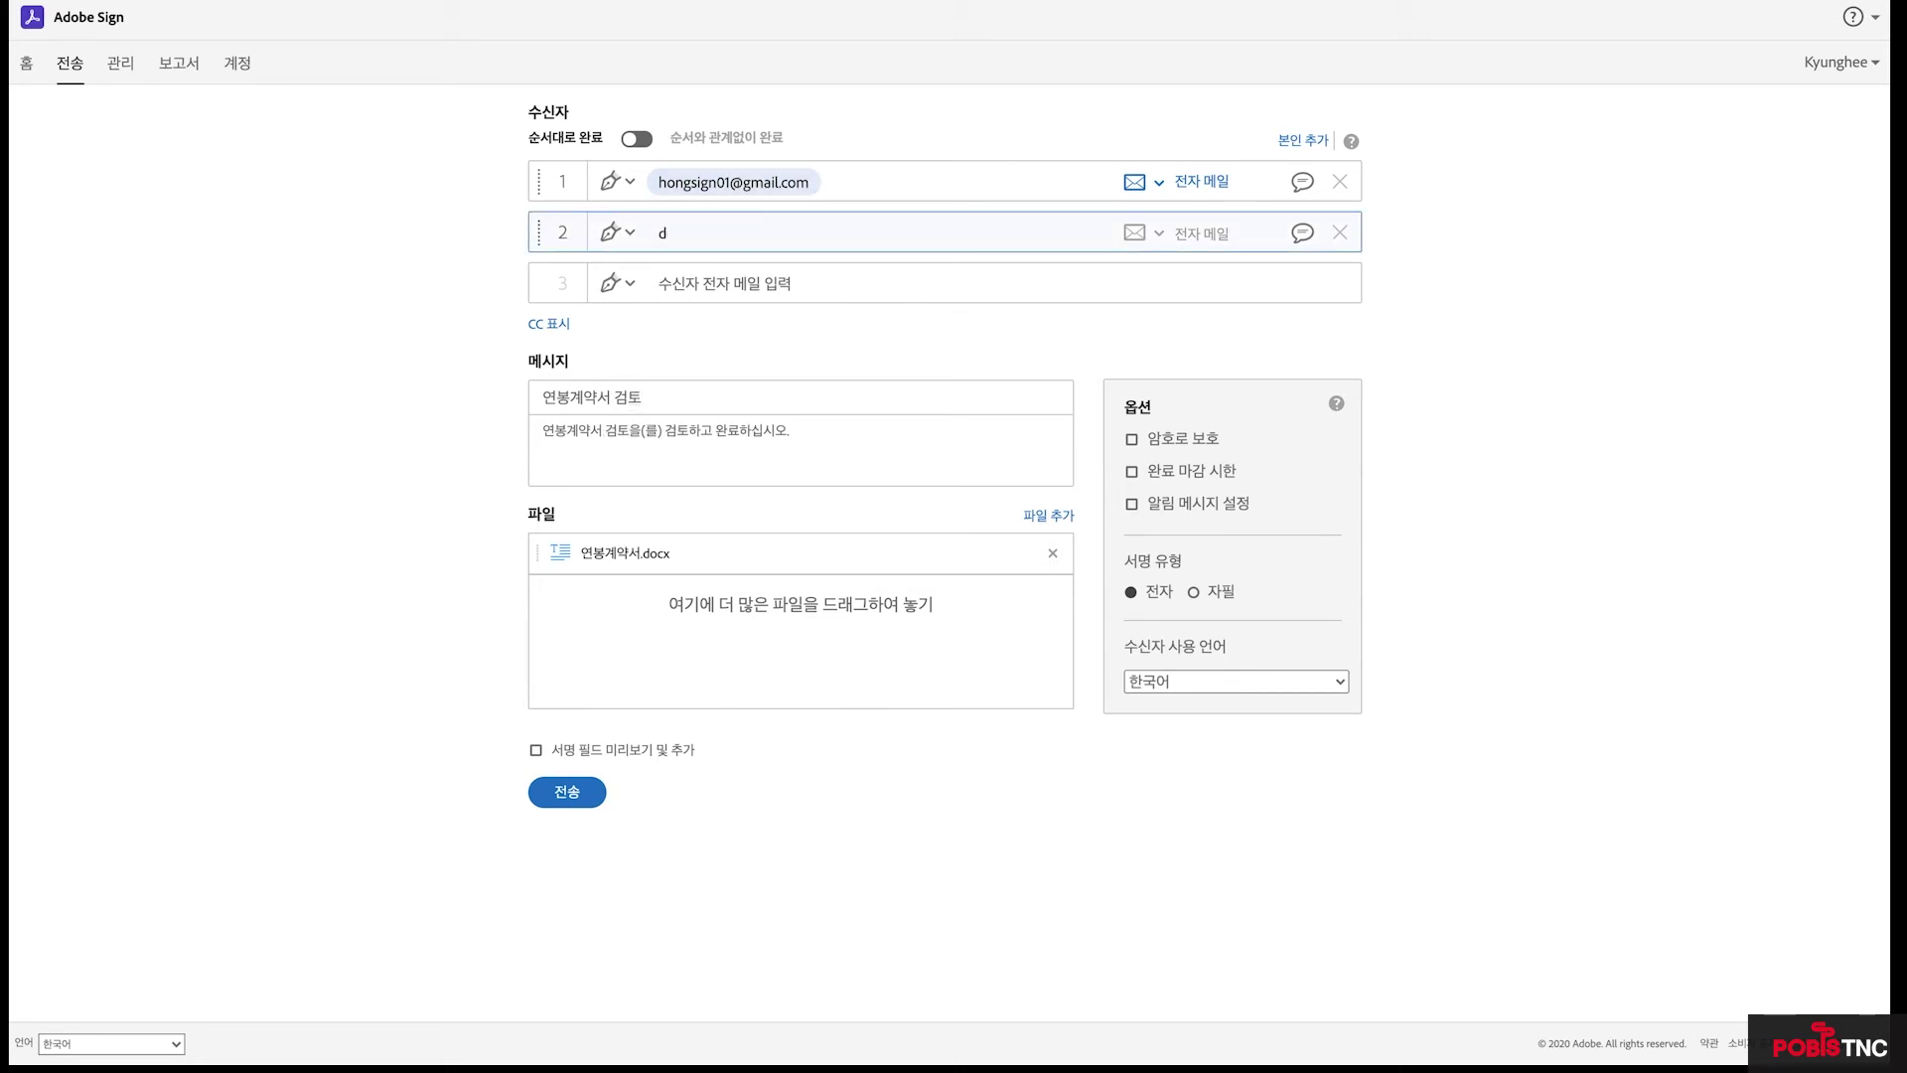
key("BackSpace")
type("mudepo")
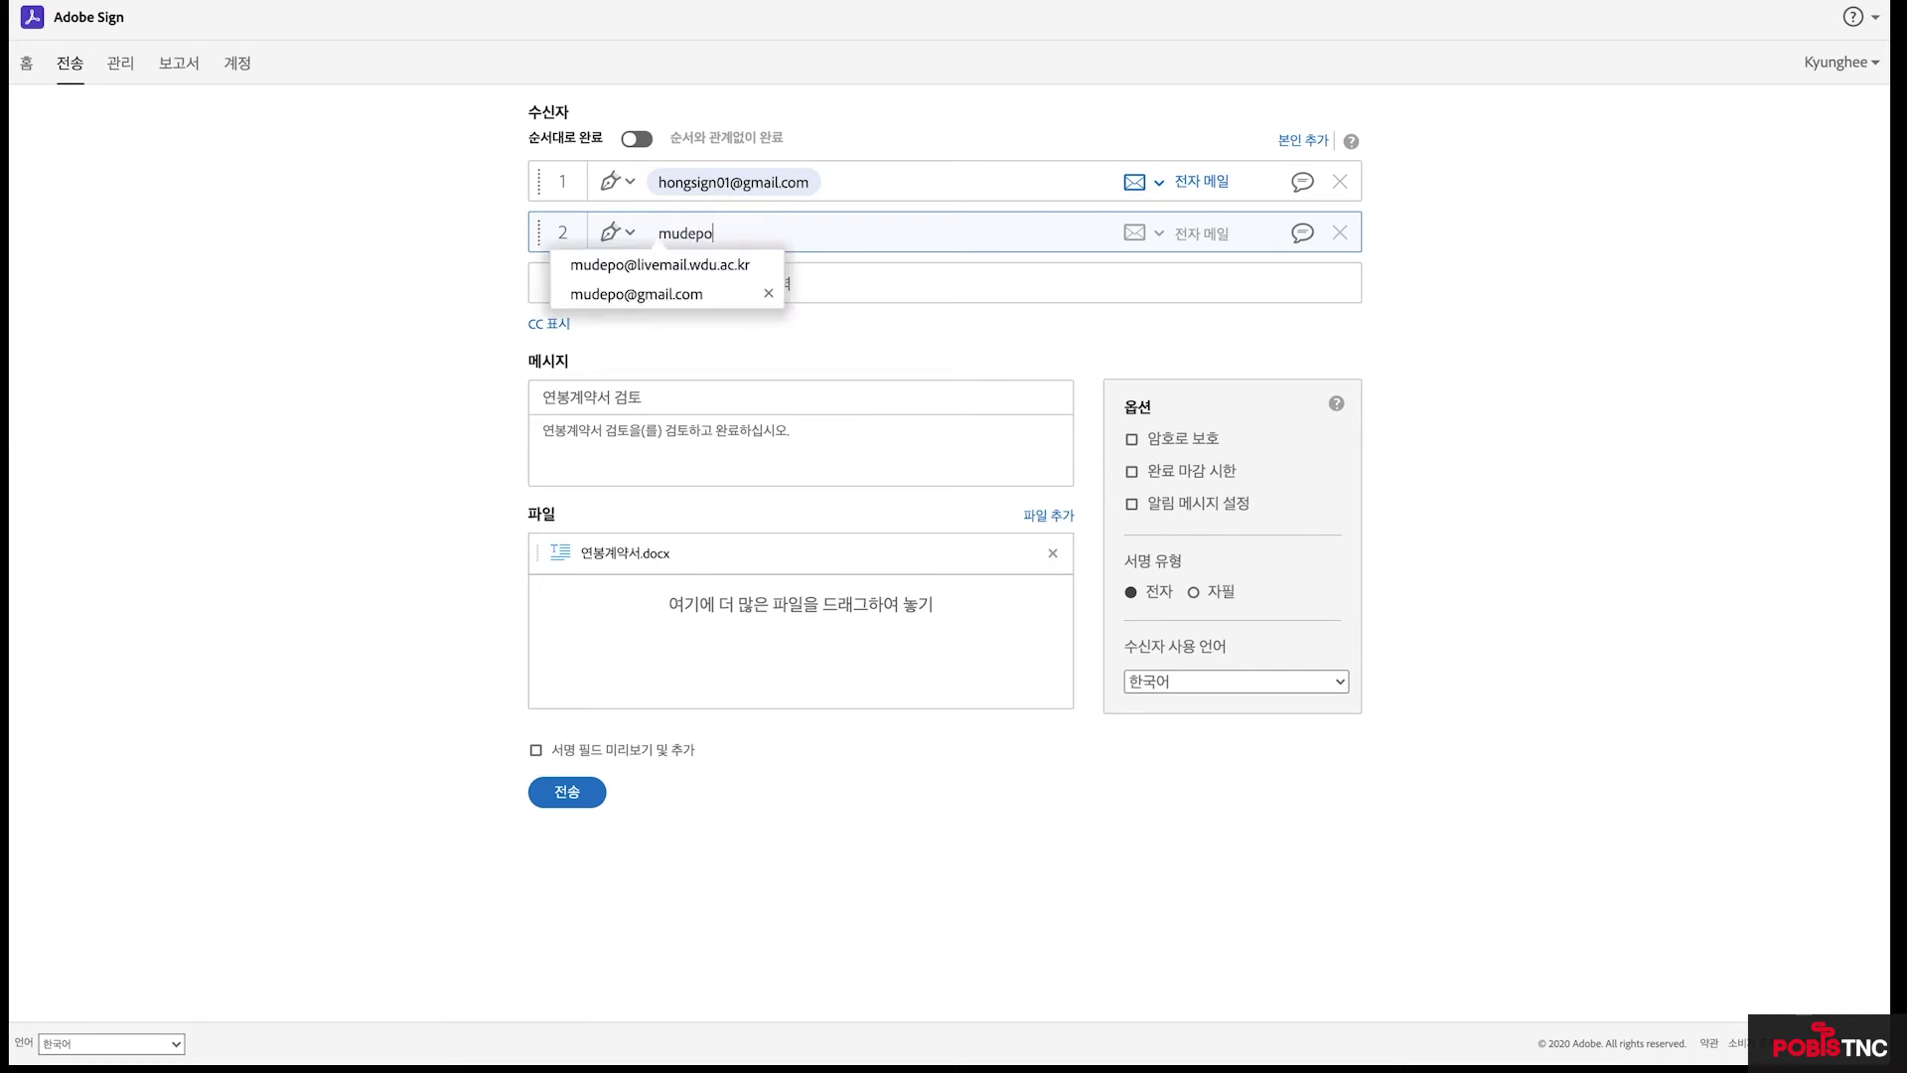
left_click(693, 296)
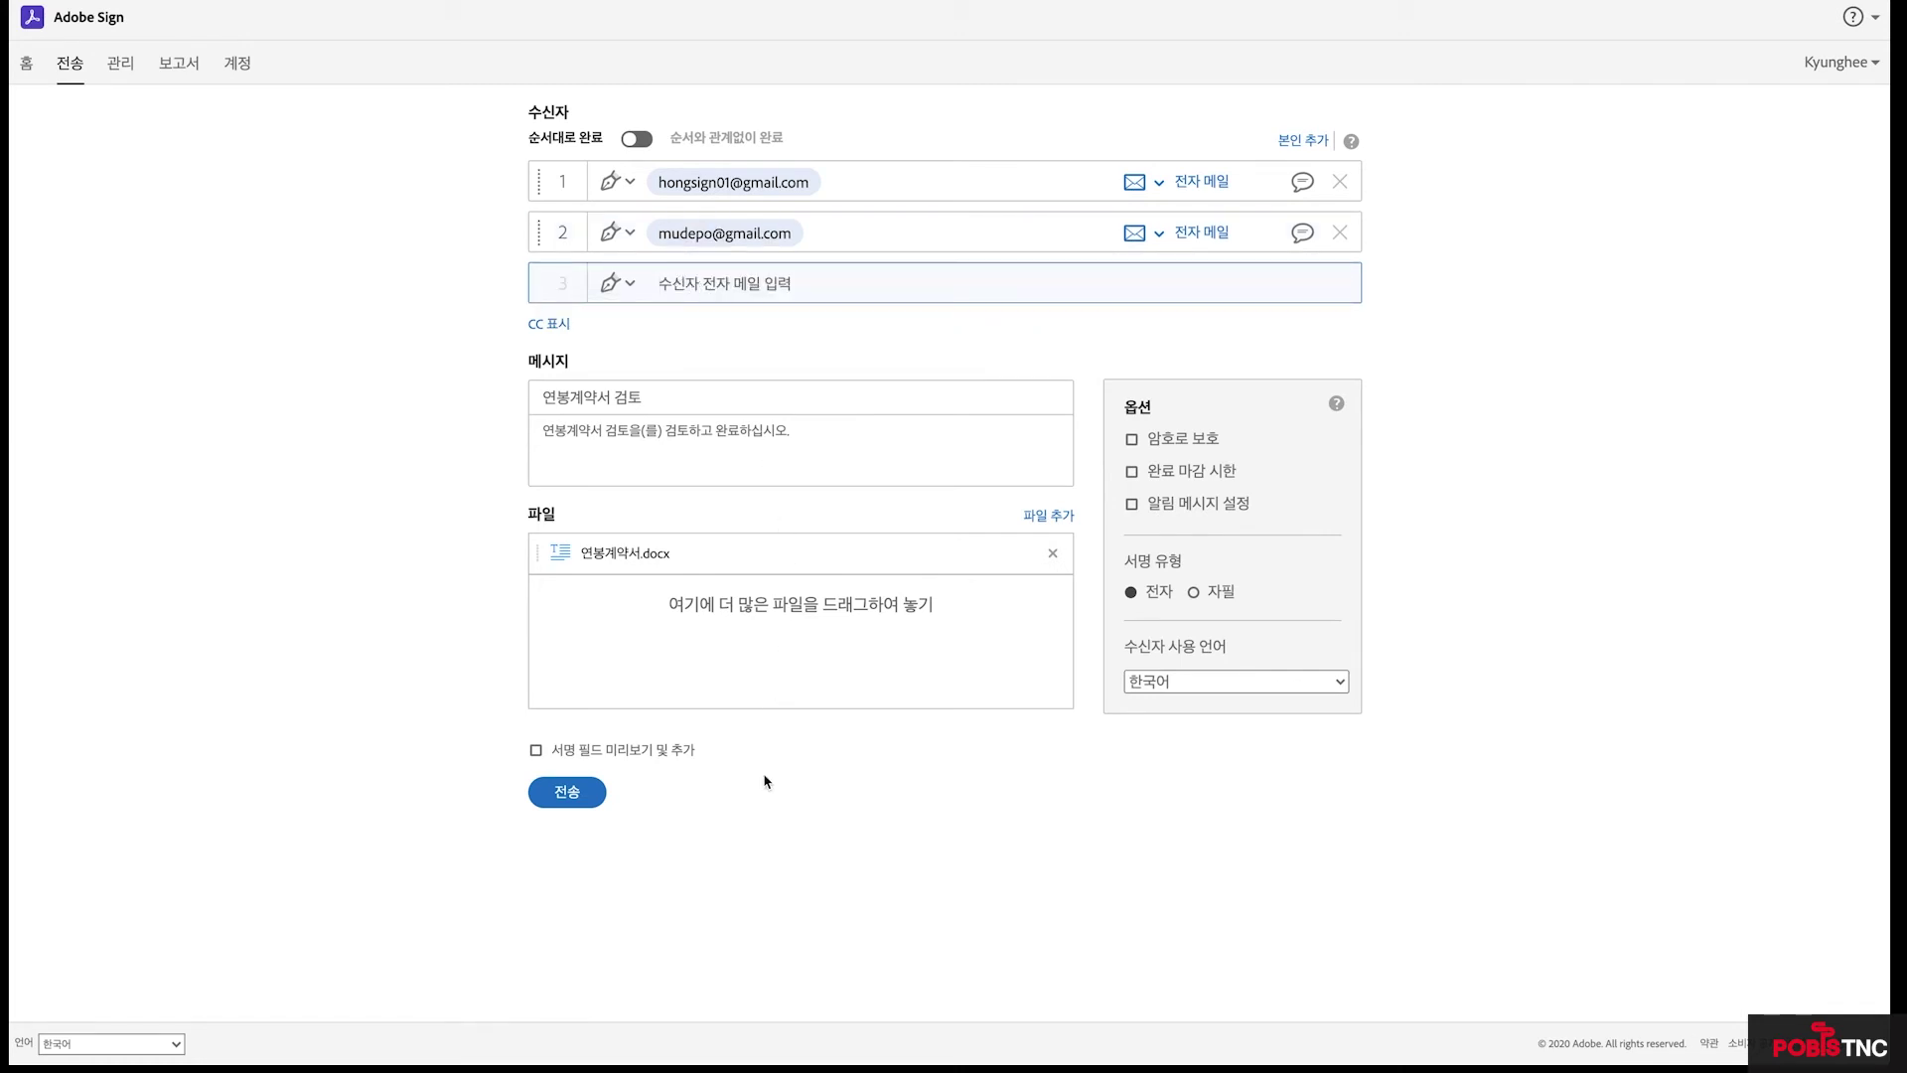
Open the contract for field placement with 서명 필드 미리보기 및 추가 enabled, and look over its first page and recipient list
left_click(608, 752)
left_click(569, 794)
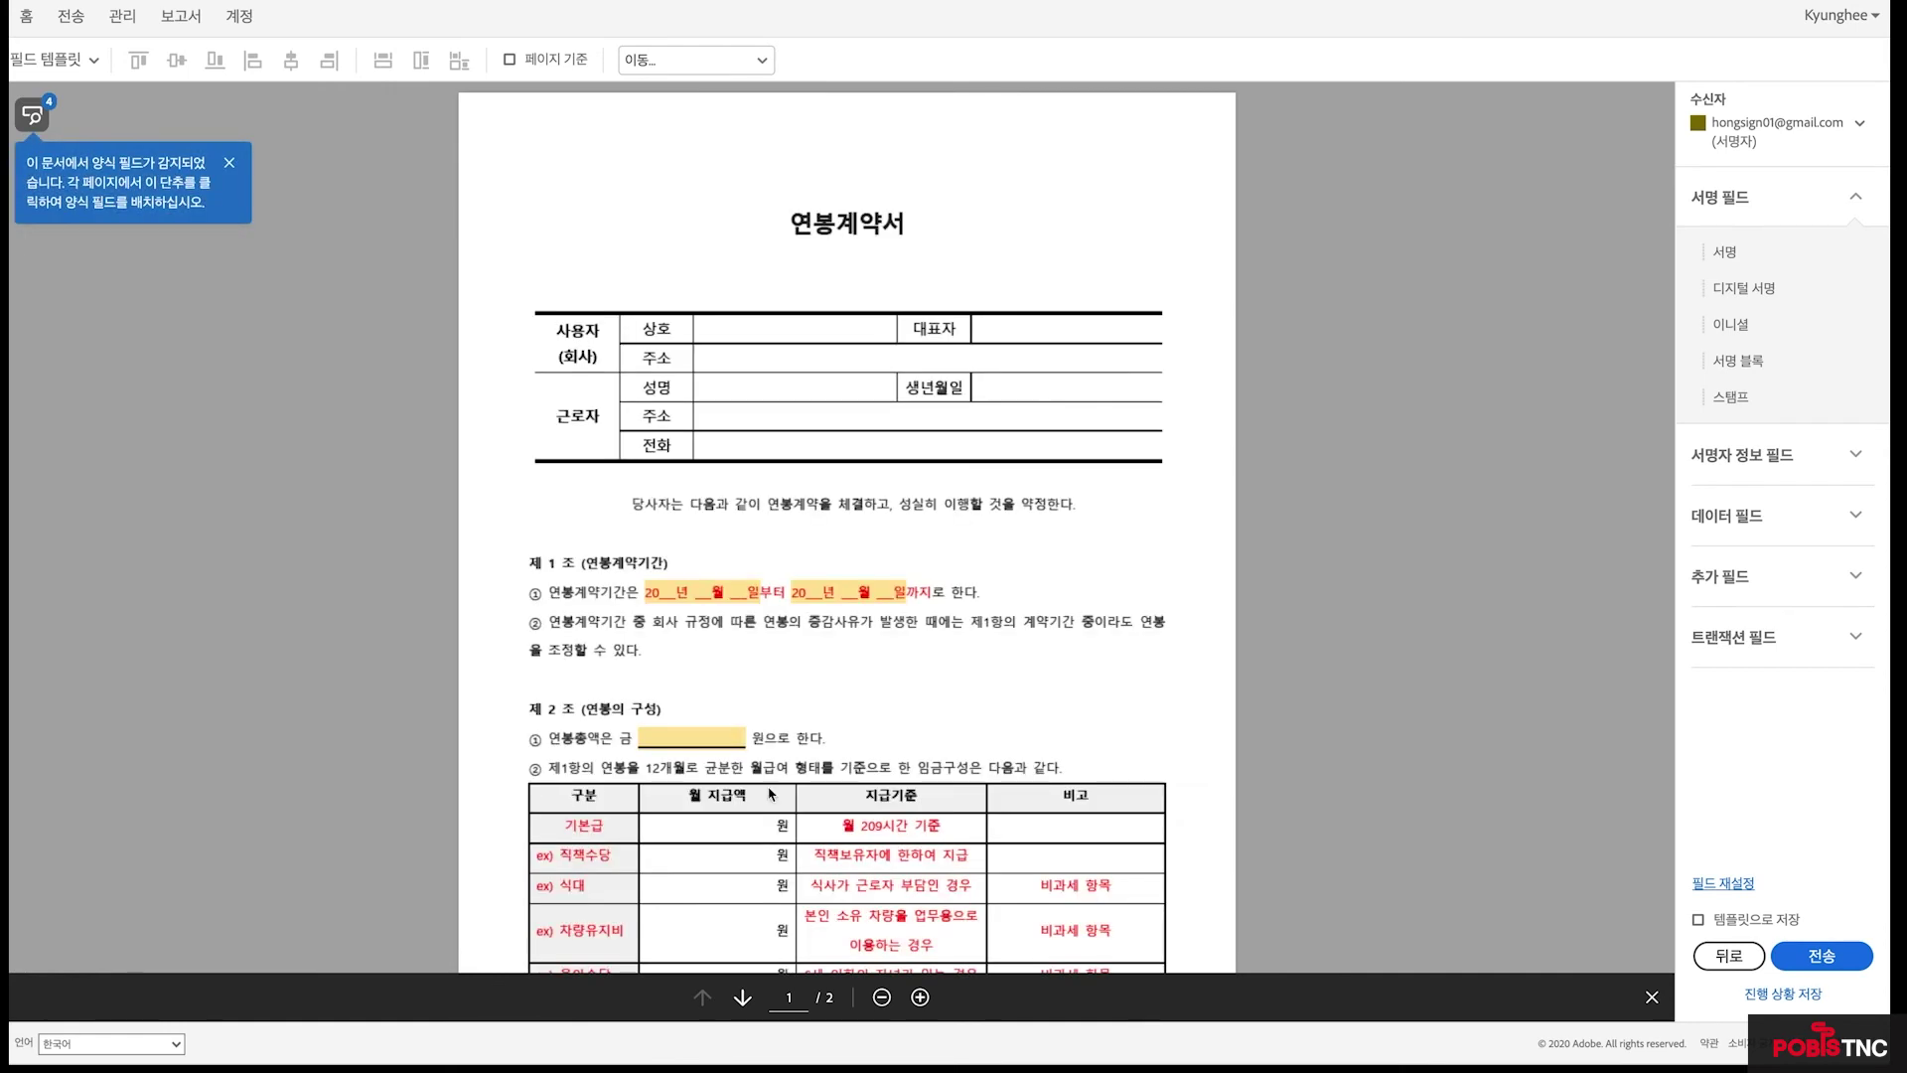
scroll(810, 628, "down", 3)
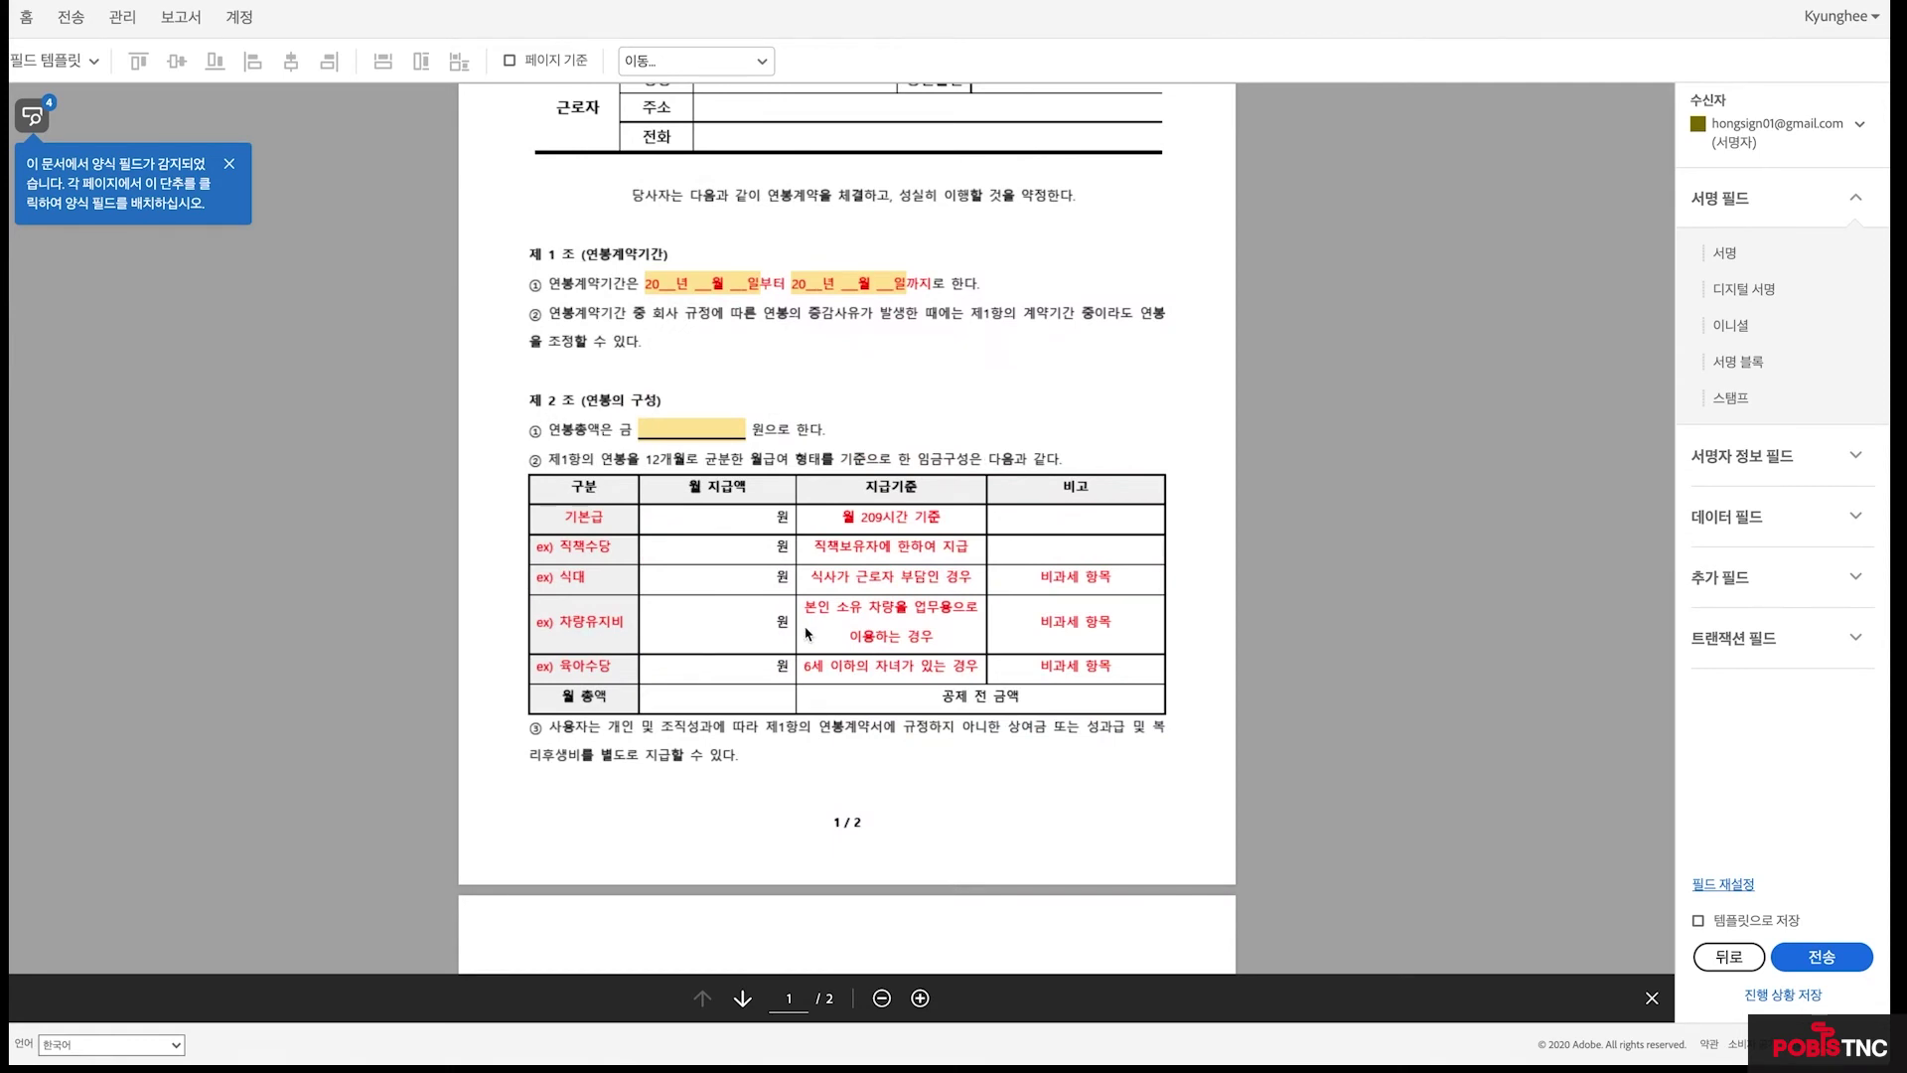
left_click(1857, 124)
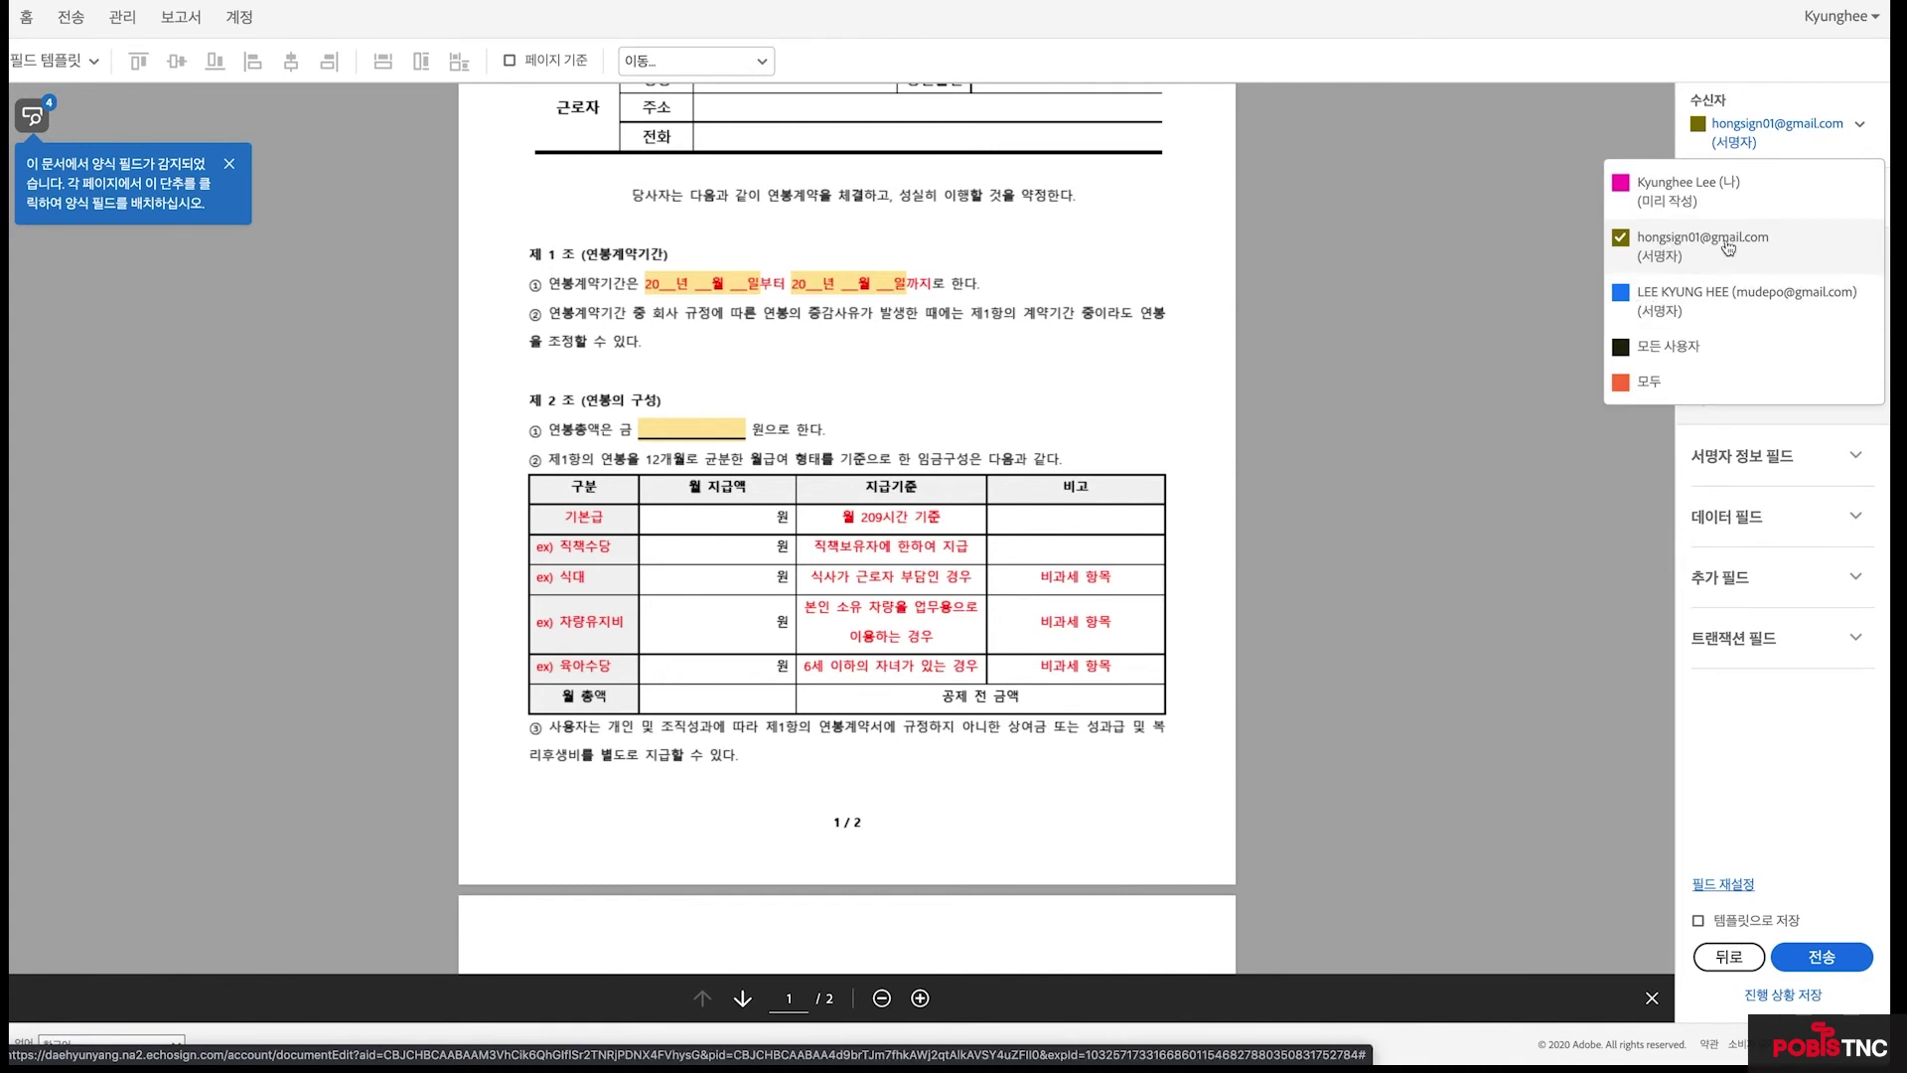
left_click(1592, 120)
scroll(851, 435, "up", 1)
scroll(852, 435, "up", 3)
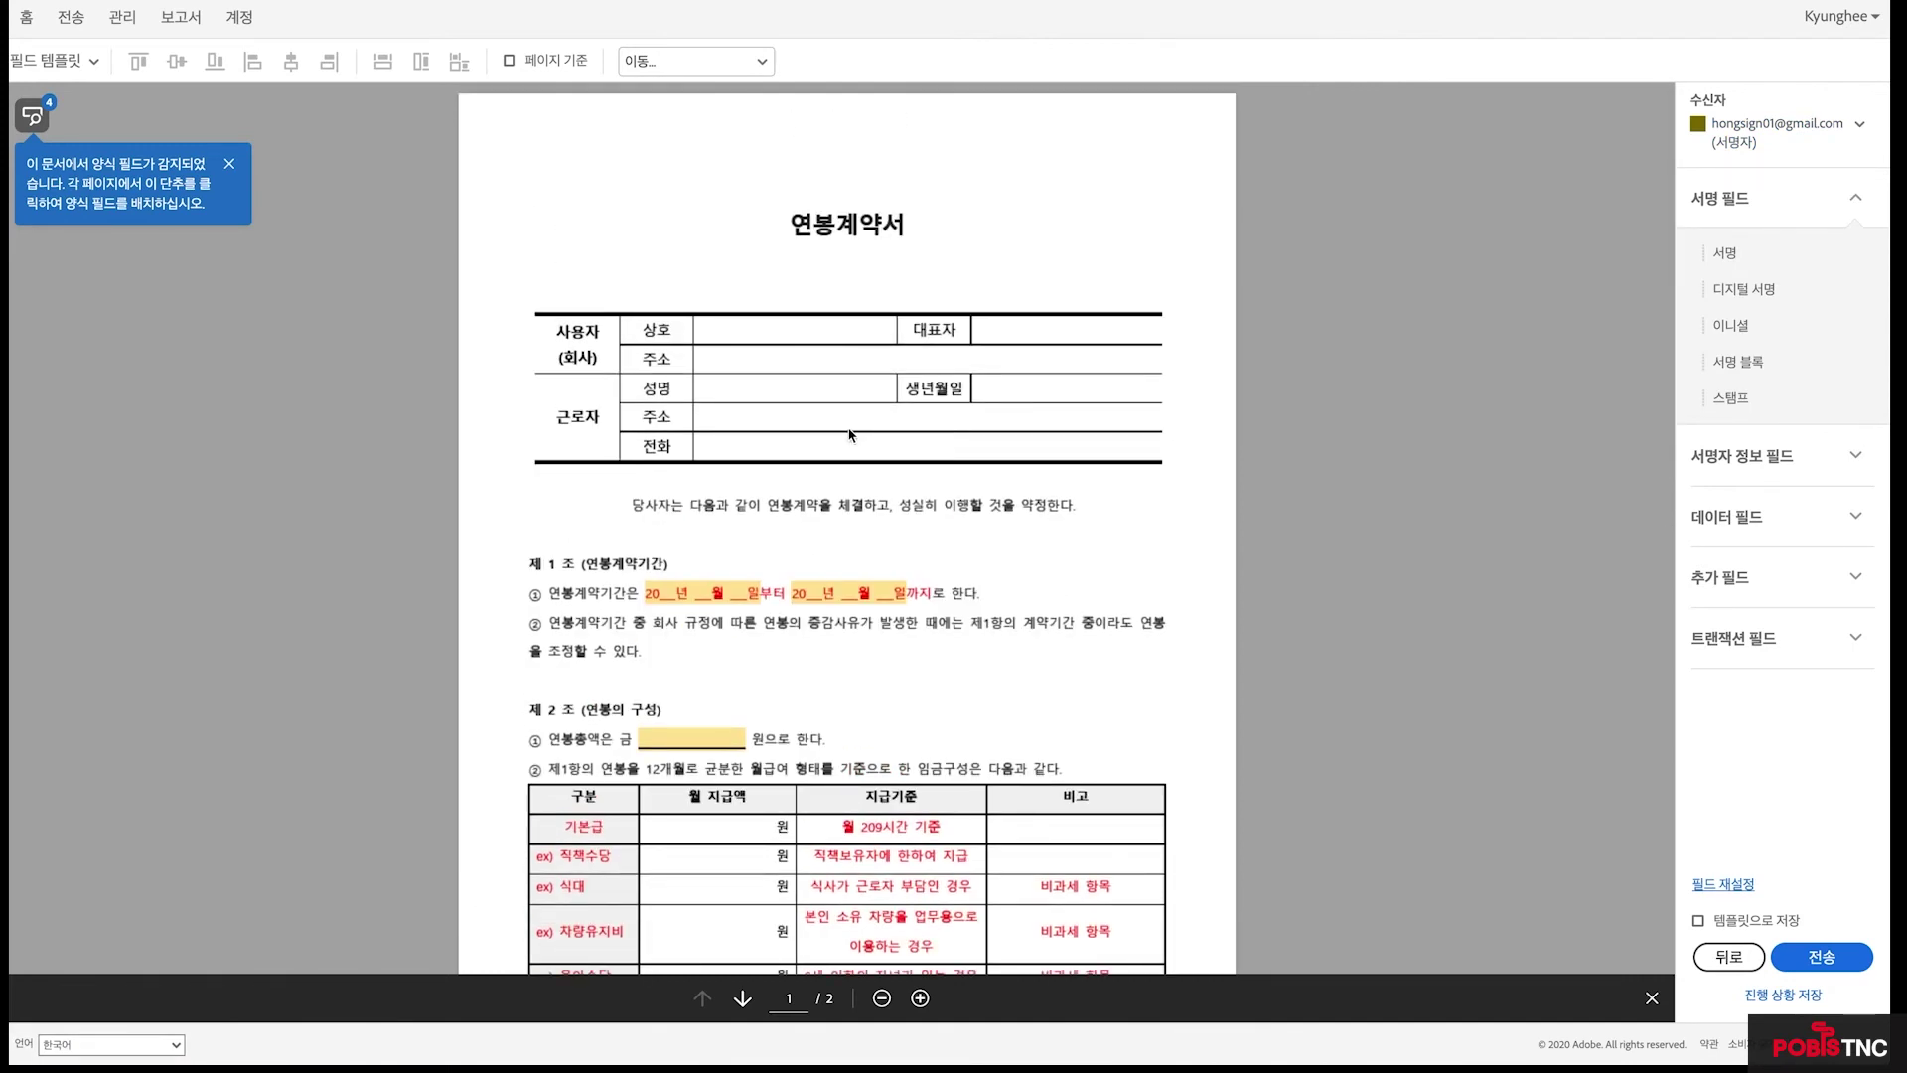
Place a 서명 field for the first signer above the contract title, near the page's left margin, and make it taller
scroll(851, 435, "down", 1)
left_click_drag(1726, 252, 1582, 249)
left_click_drag(627, 146, 525, 100)
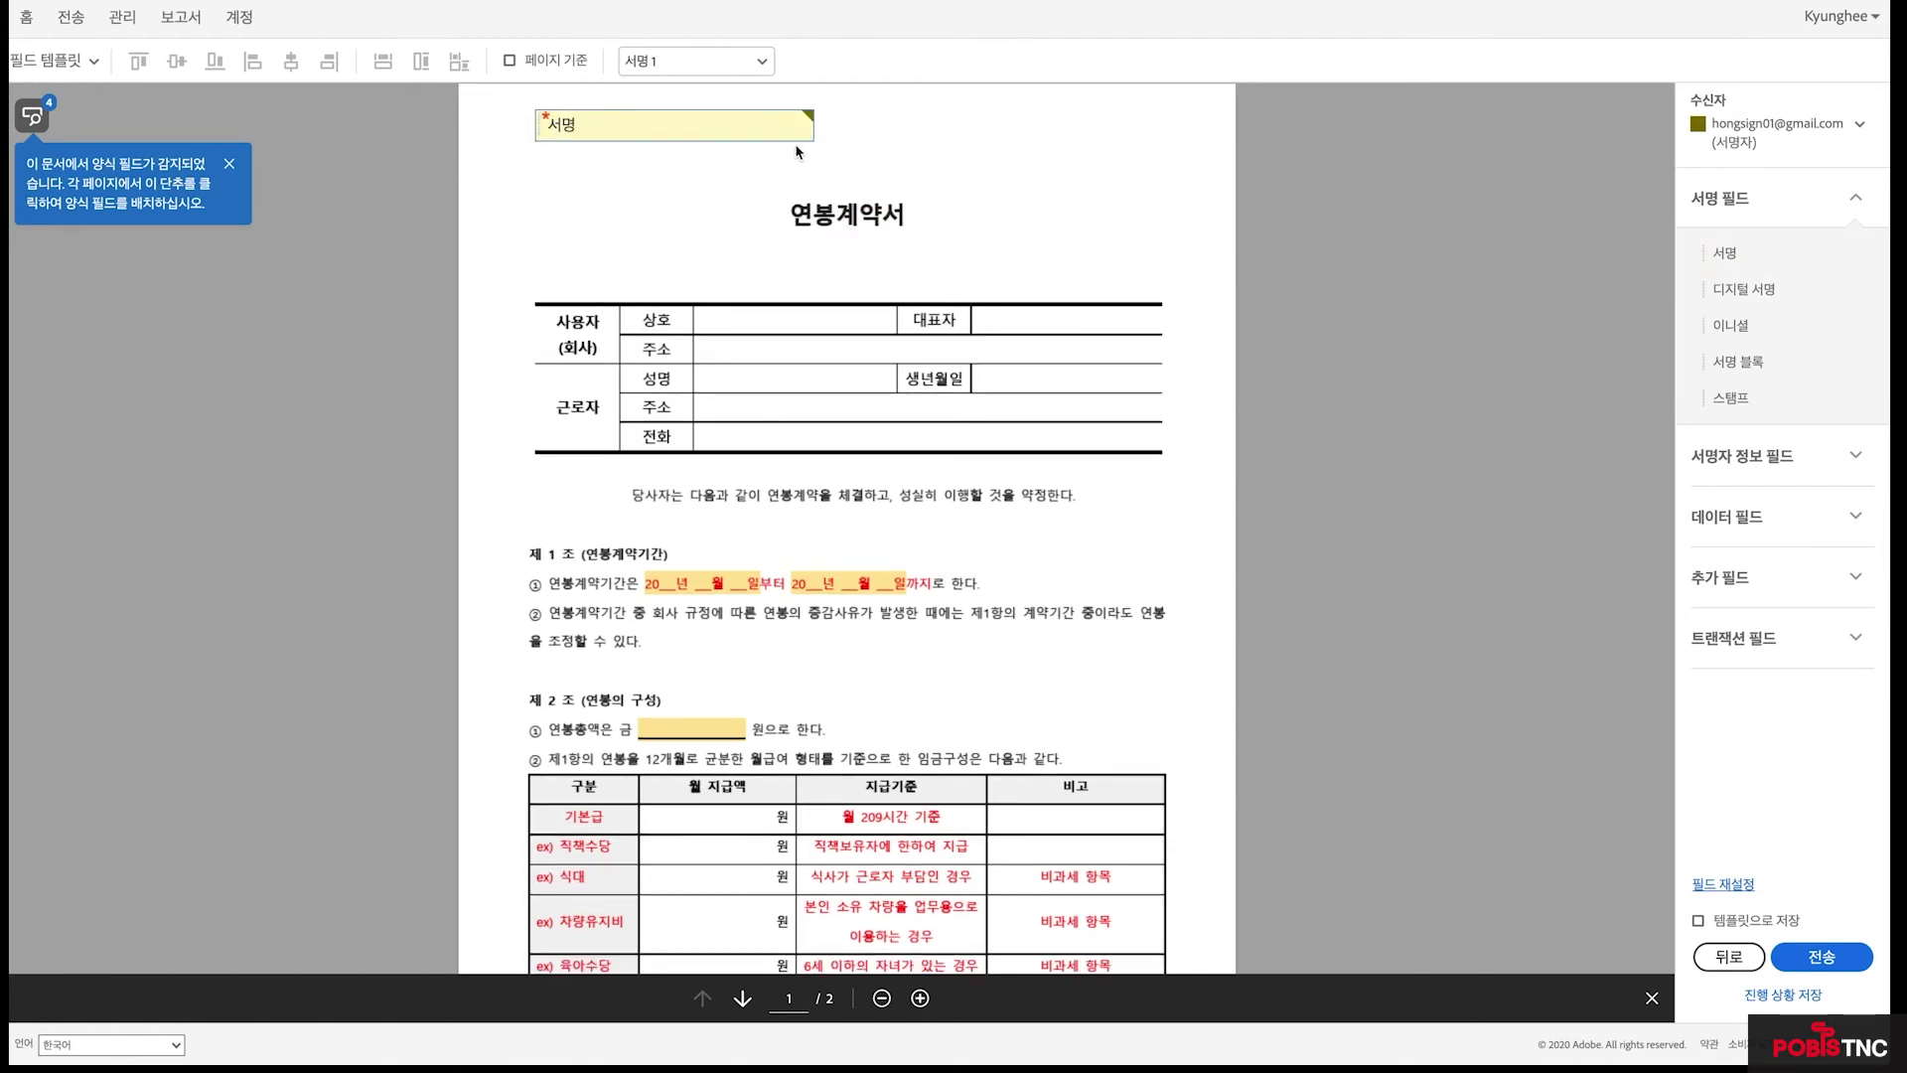
left_click_drag(813, 139, 813, 201)
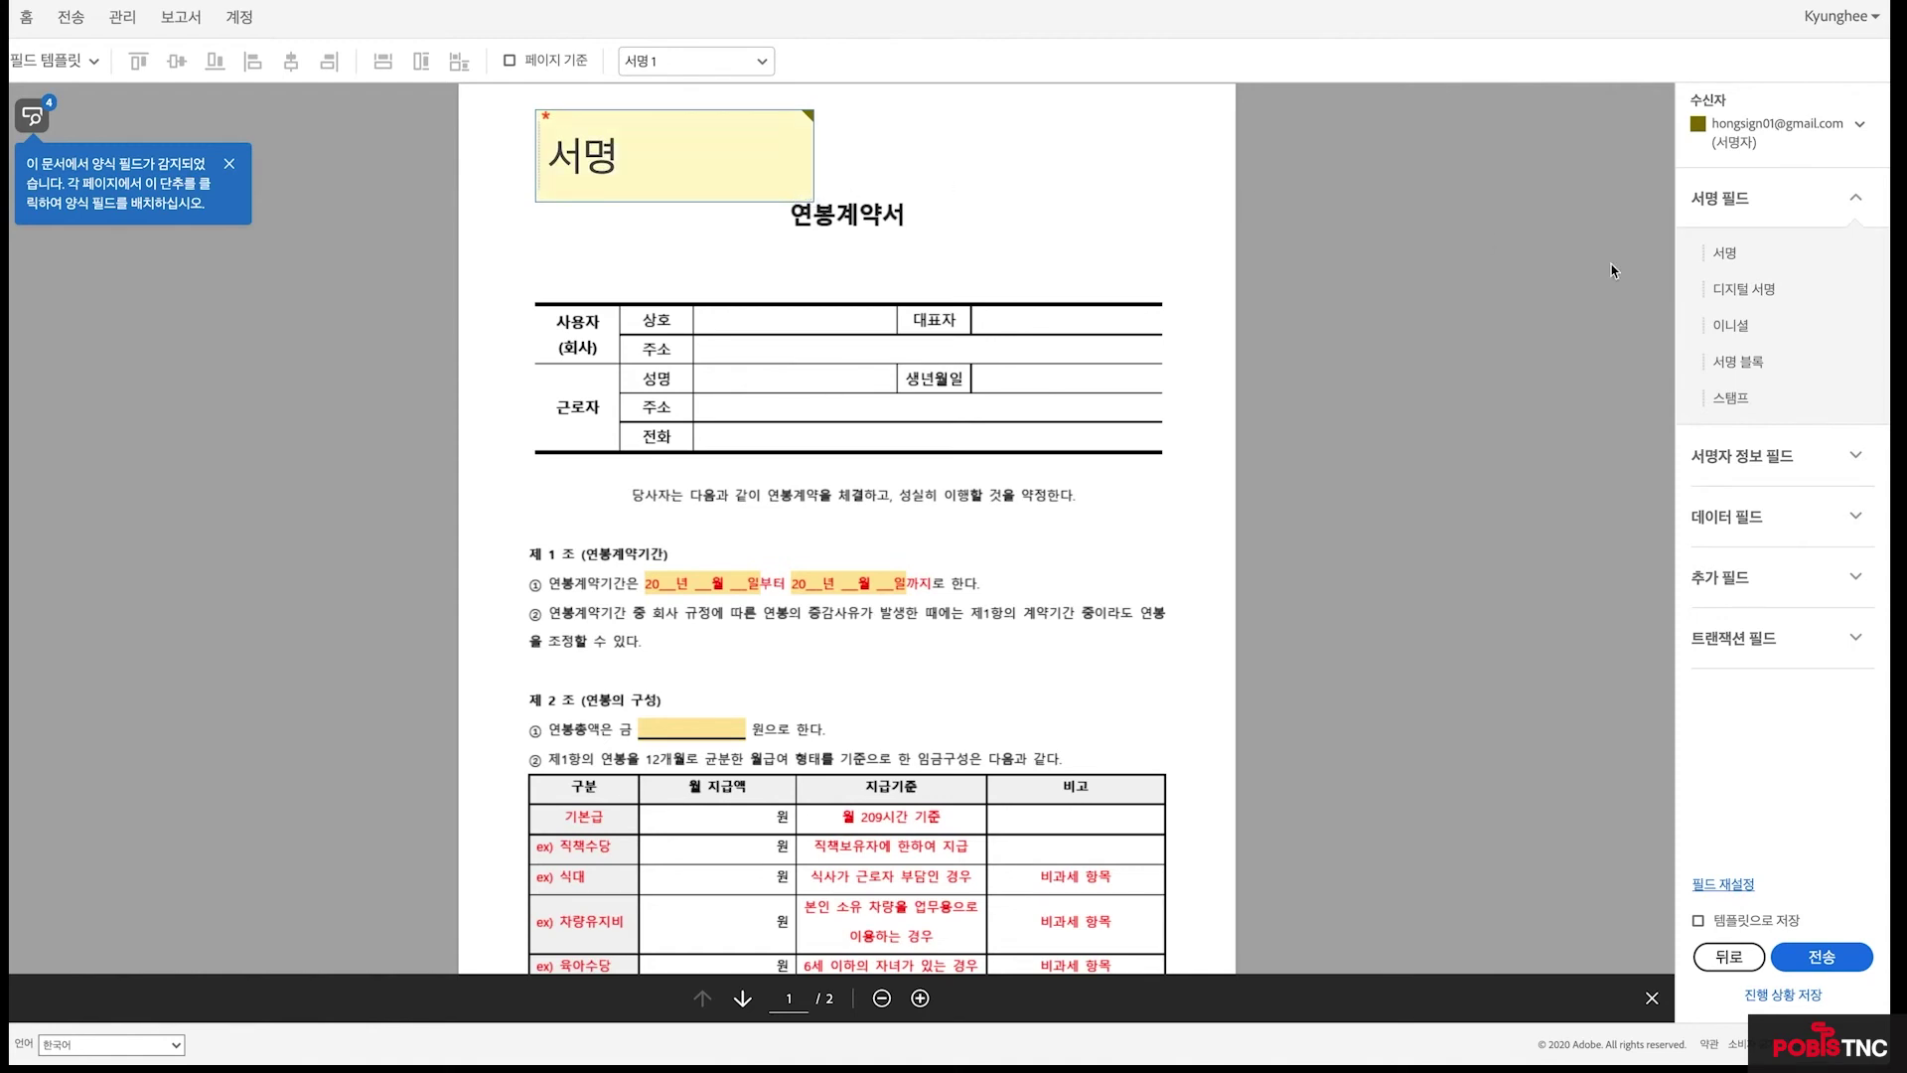
Add a second 서명 field beside the first one, enlarge it to a similar height and line the two up
left_click_drag(1726, 253, 857, 117)
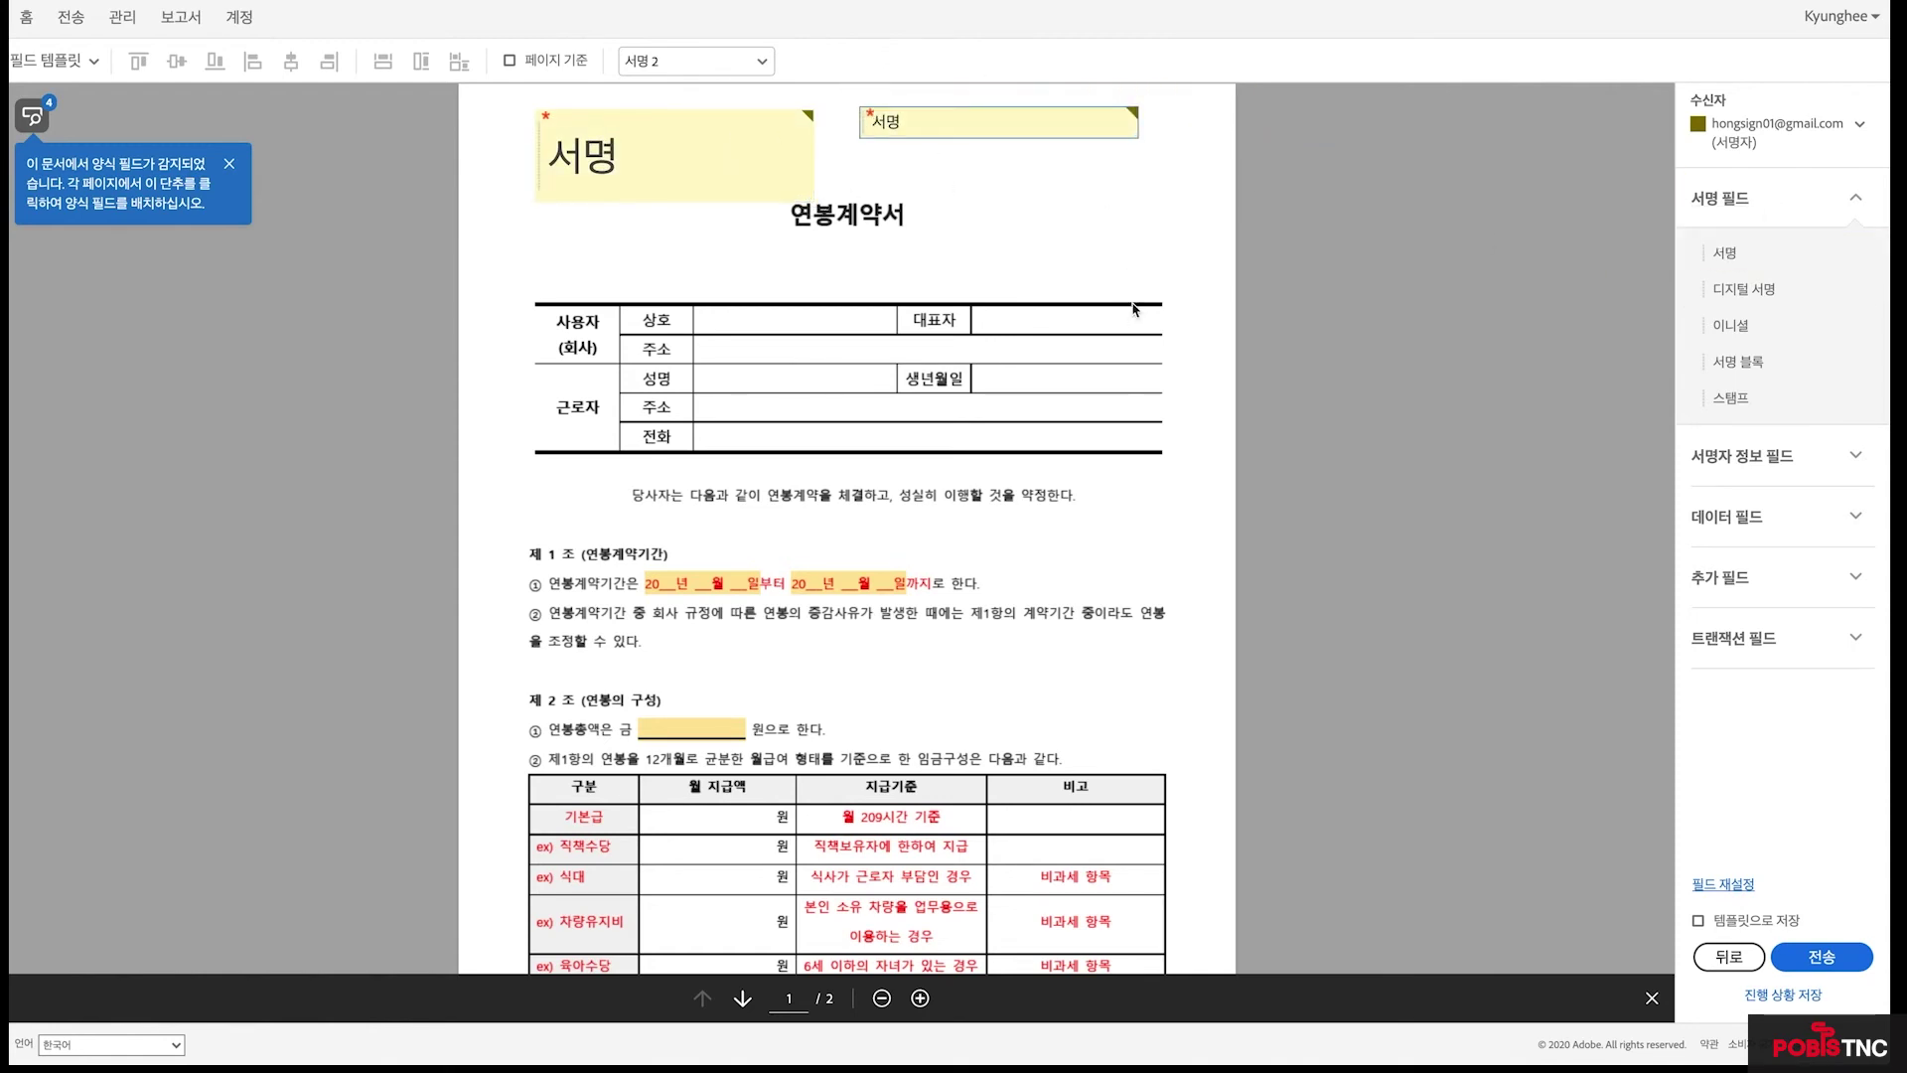
left_click_drag(1125, 129, 1156, 196)
left_click_drag(744, 160, 737, 153)
left_click_drag(953, 170, 957, 168)
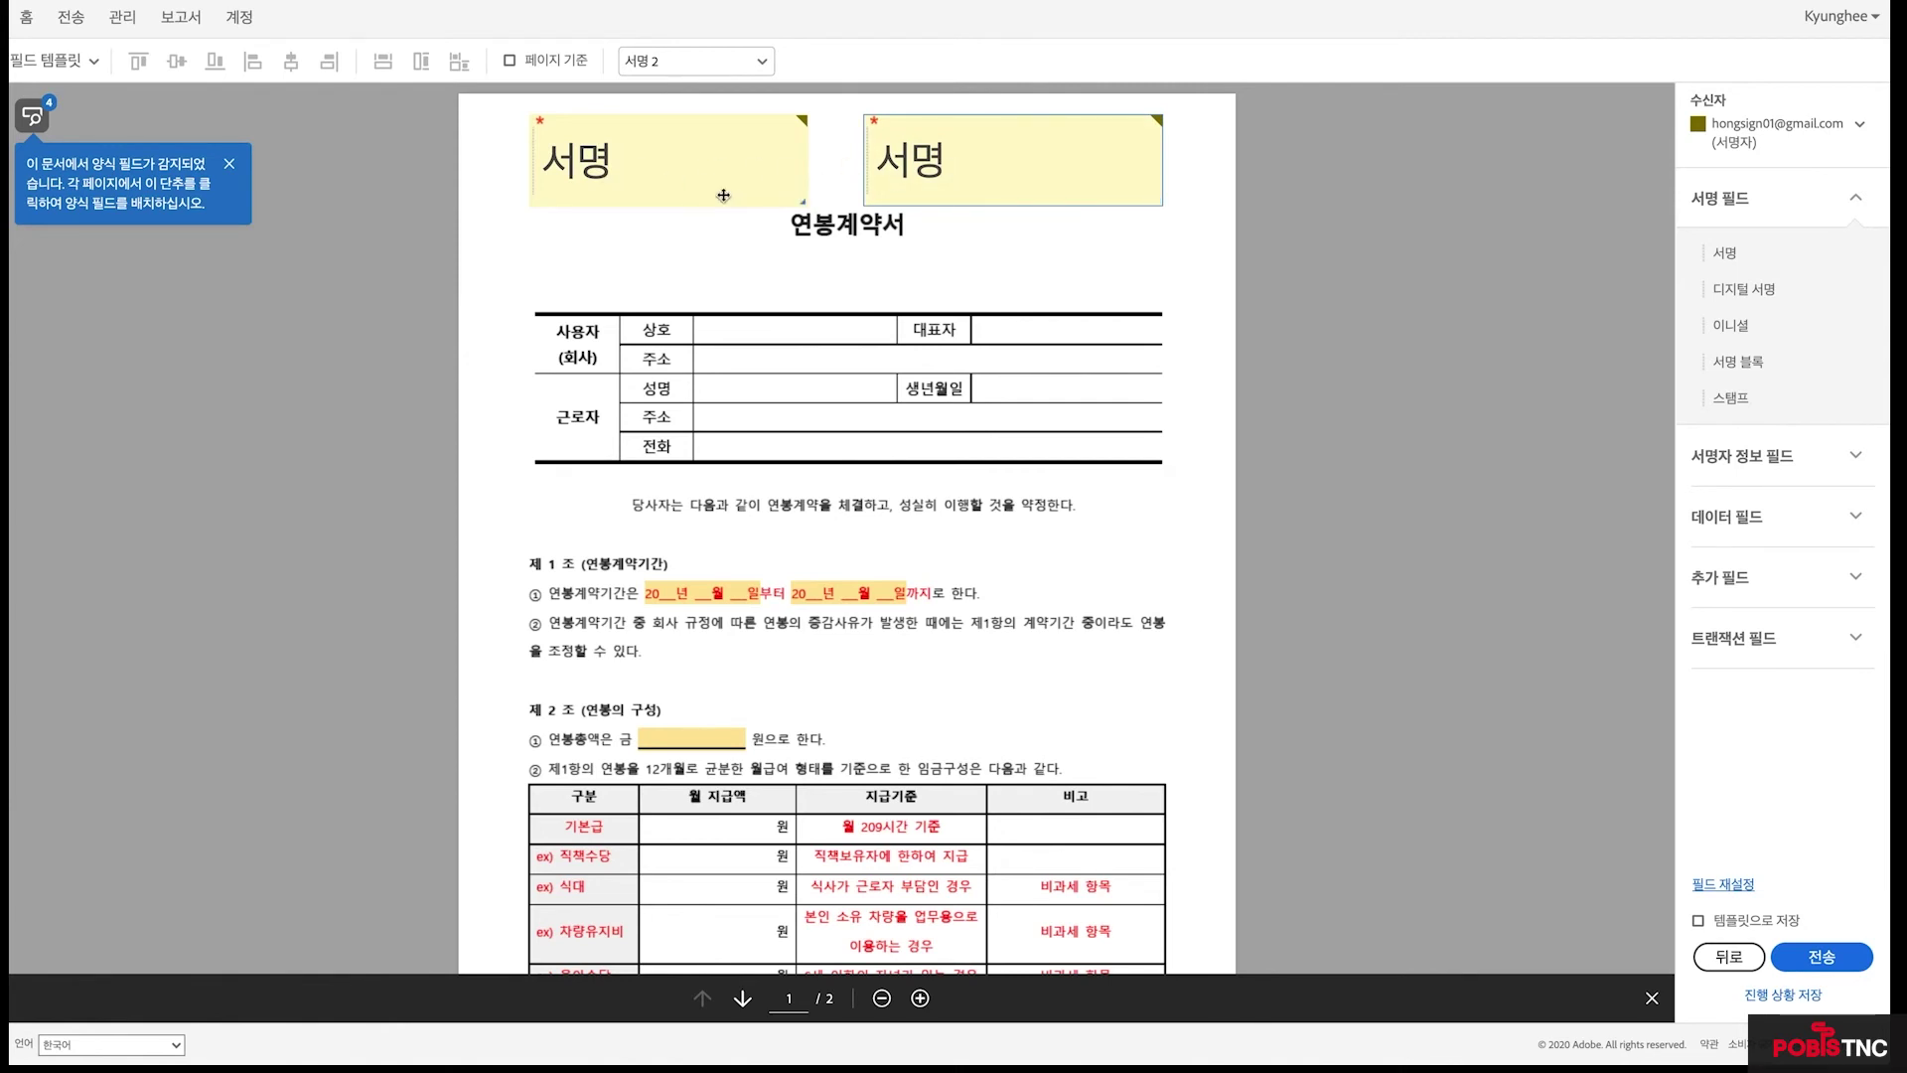
View the recipient list, open the first signature field's properties and check its assignee options, keeping the first signer
left_click(1859, 124)
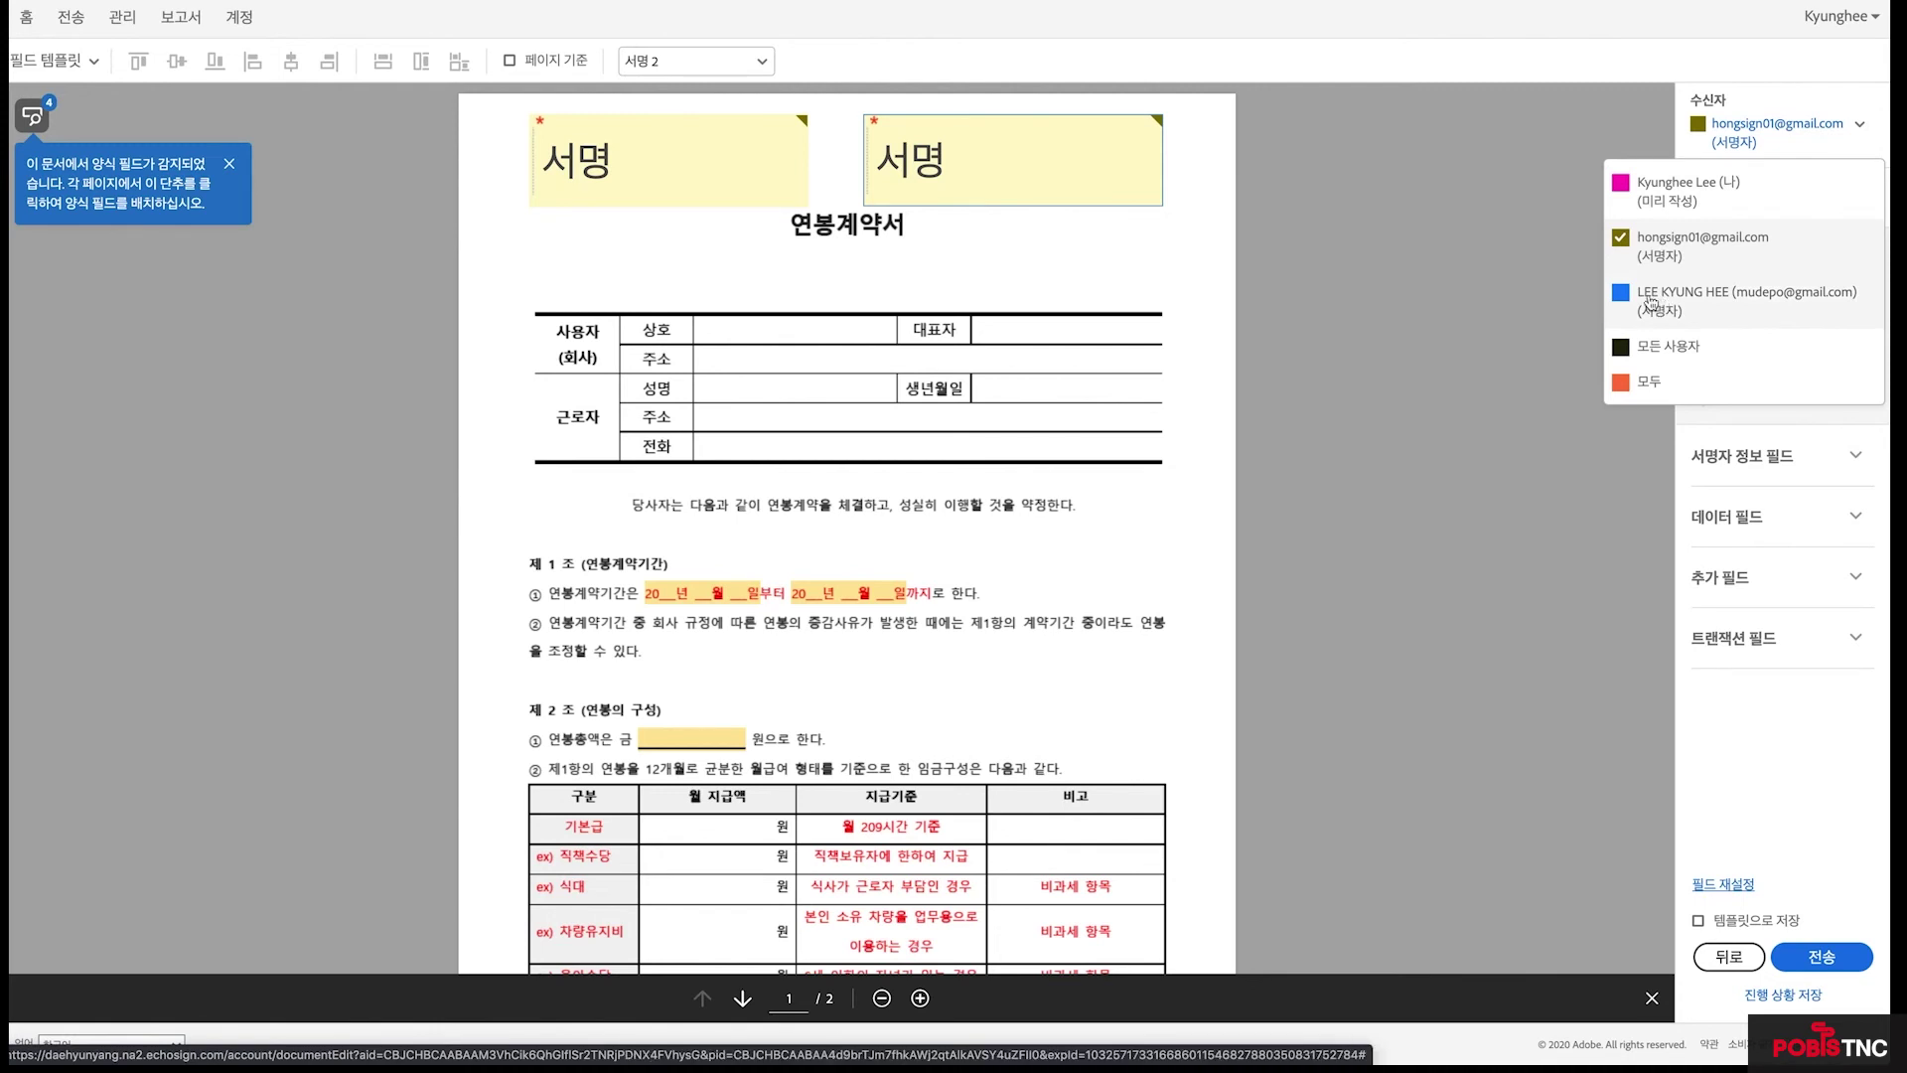
left_click(1390, 175)
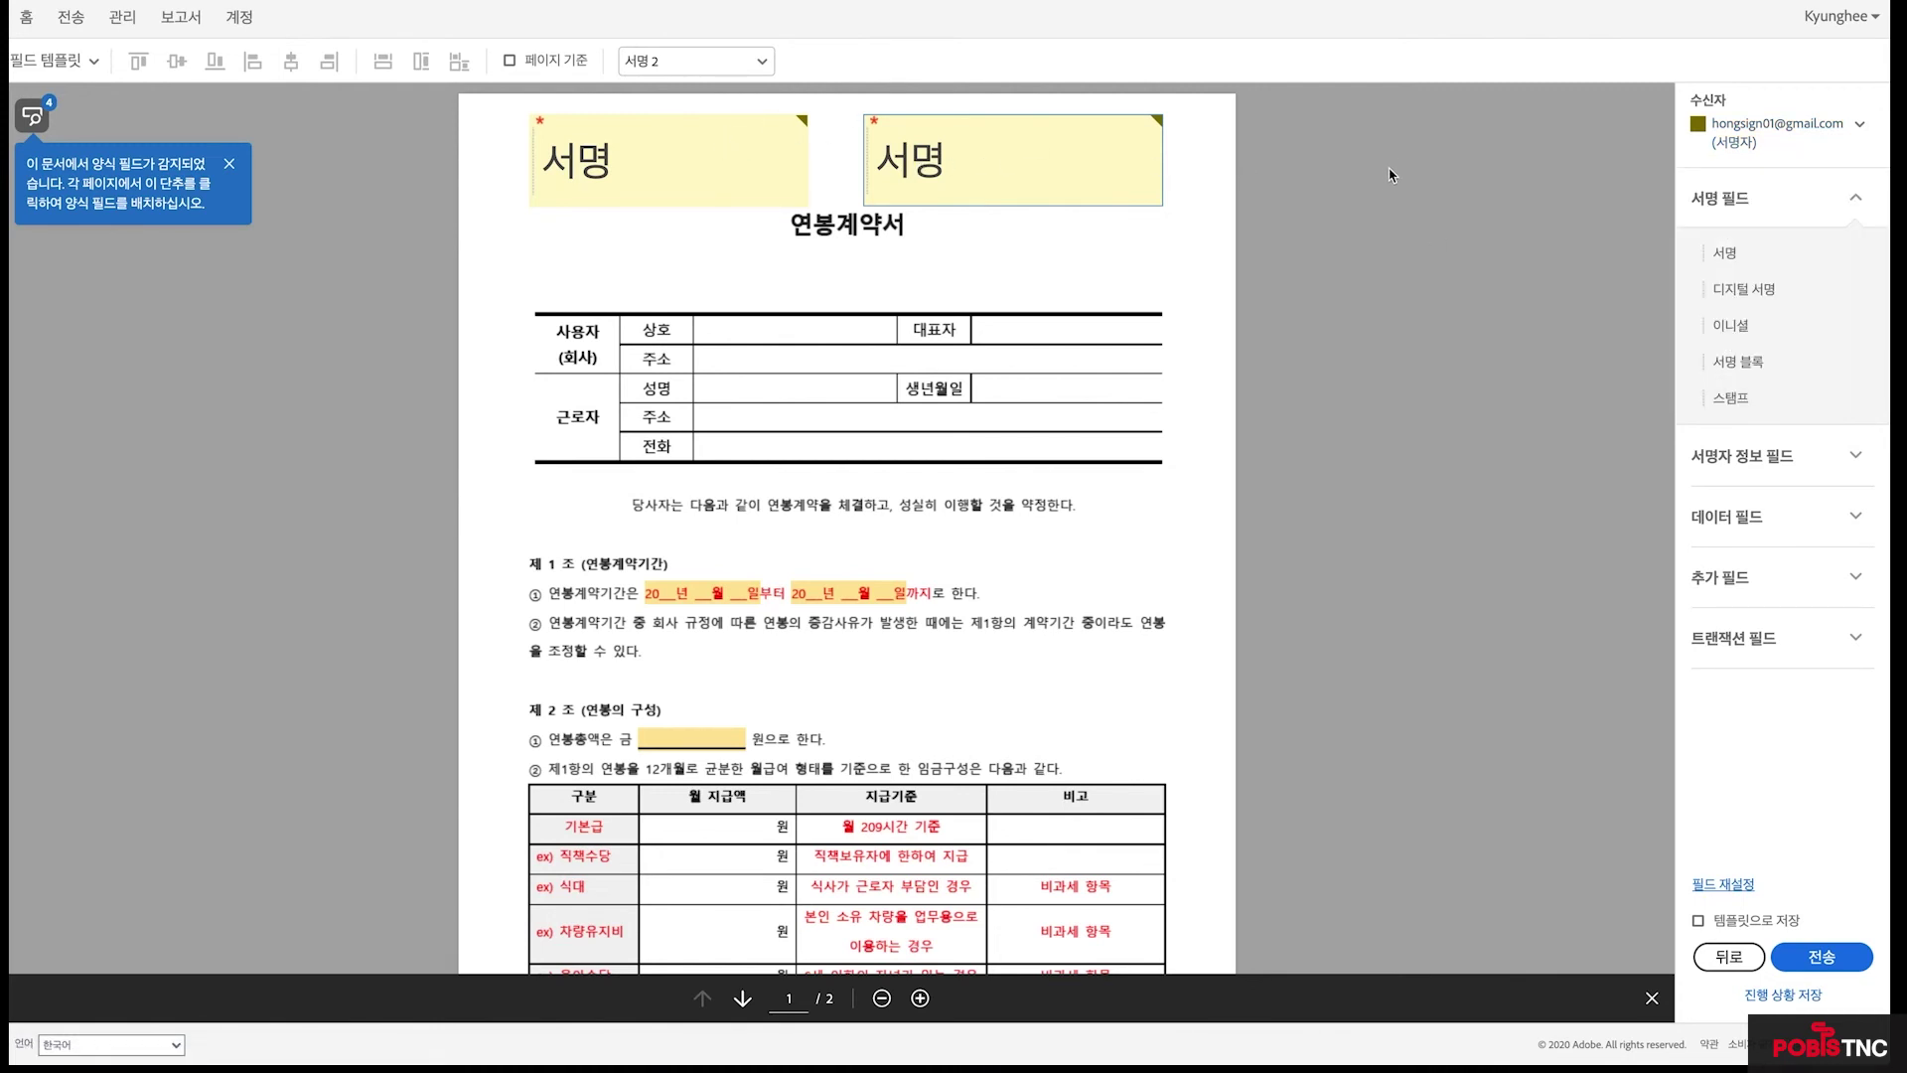
left_click(718, 140)
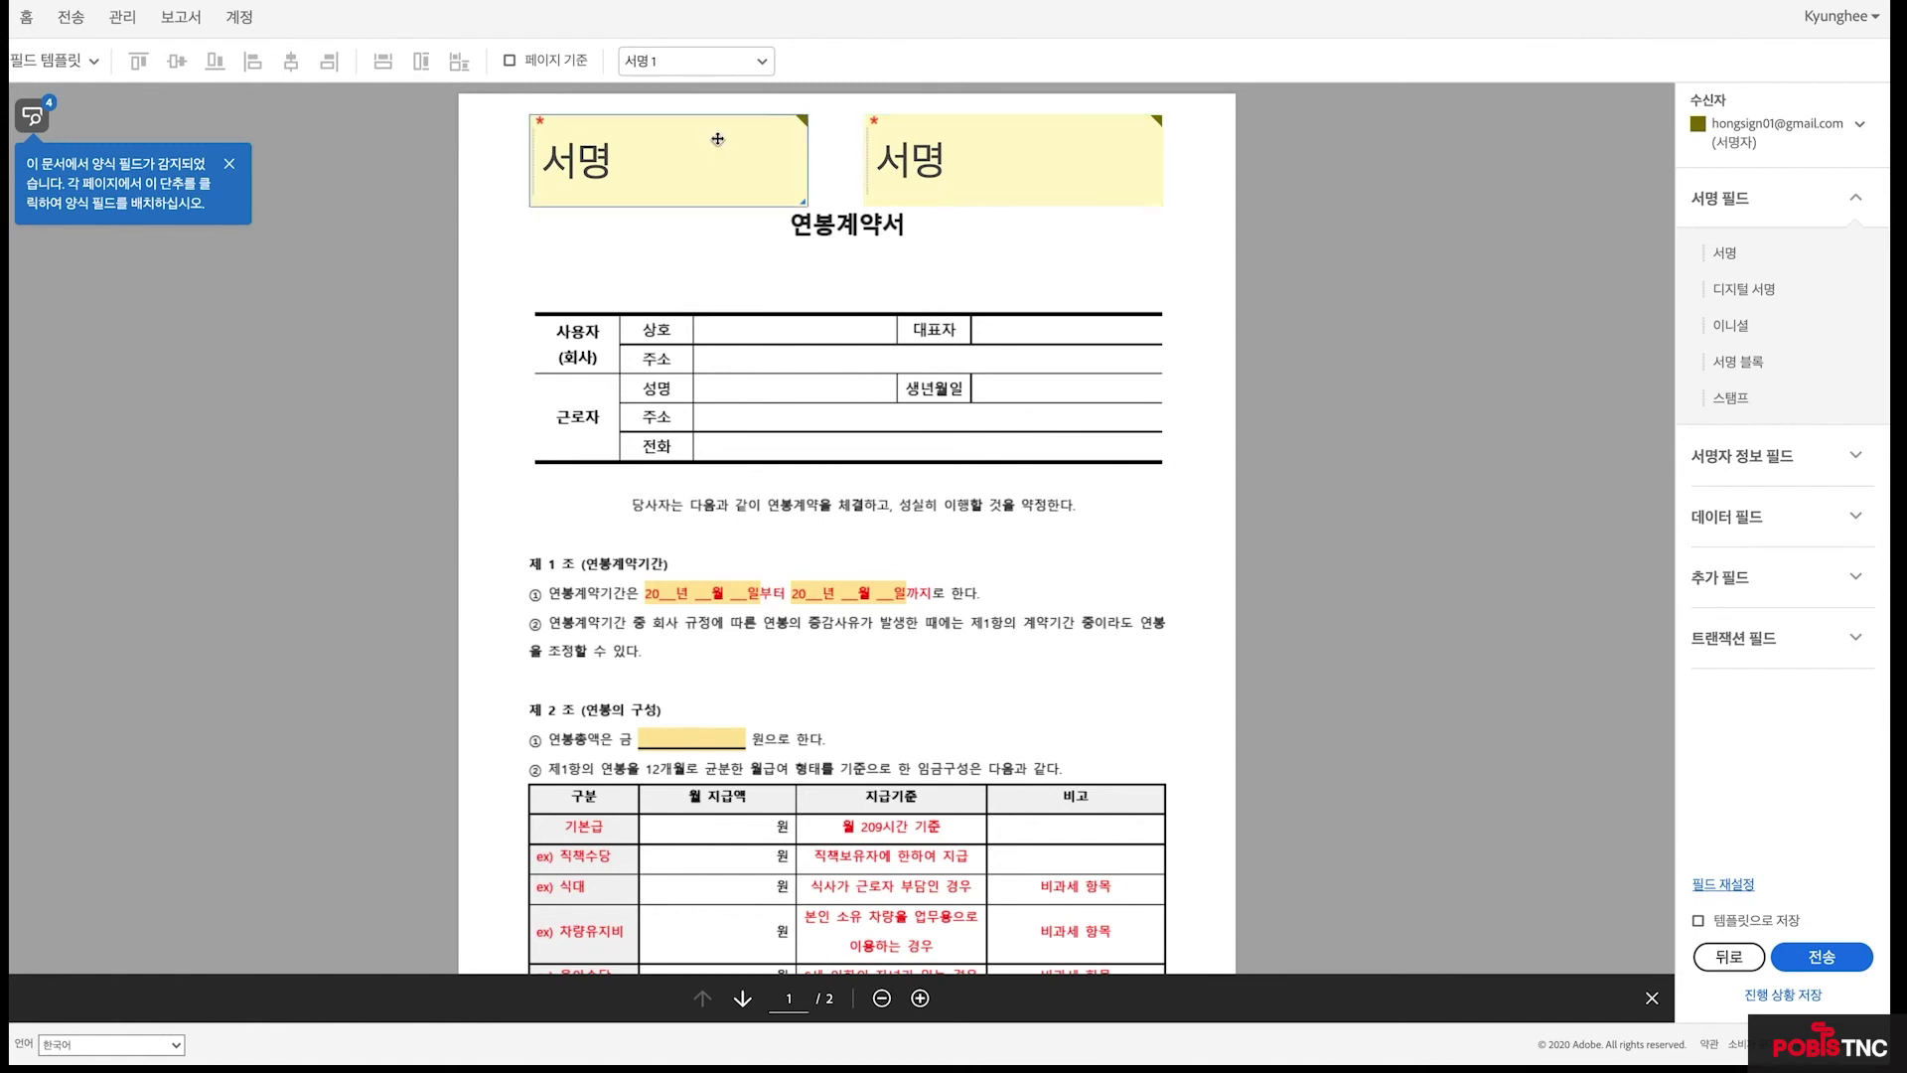
double_click(717, 140)
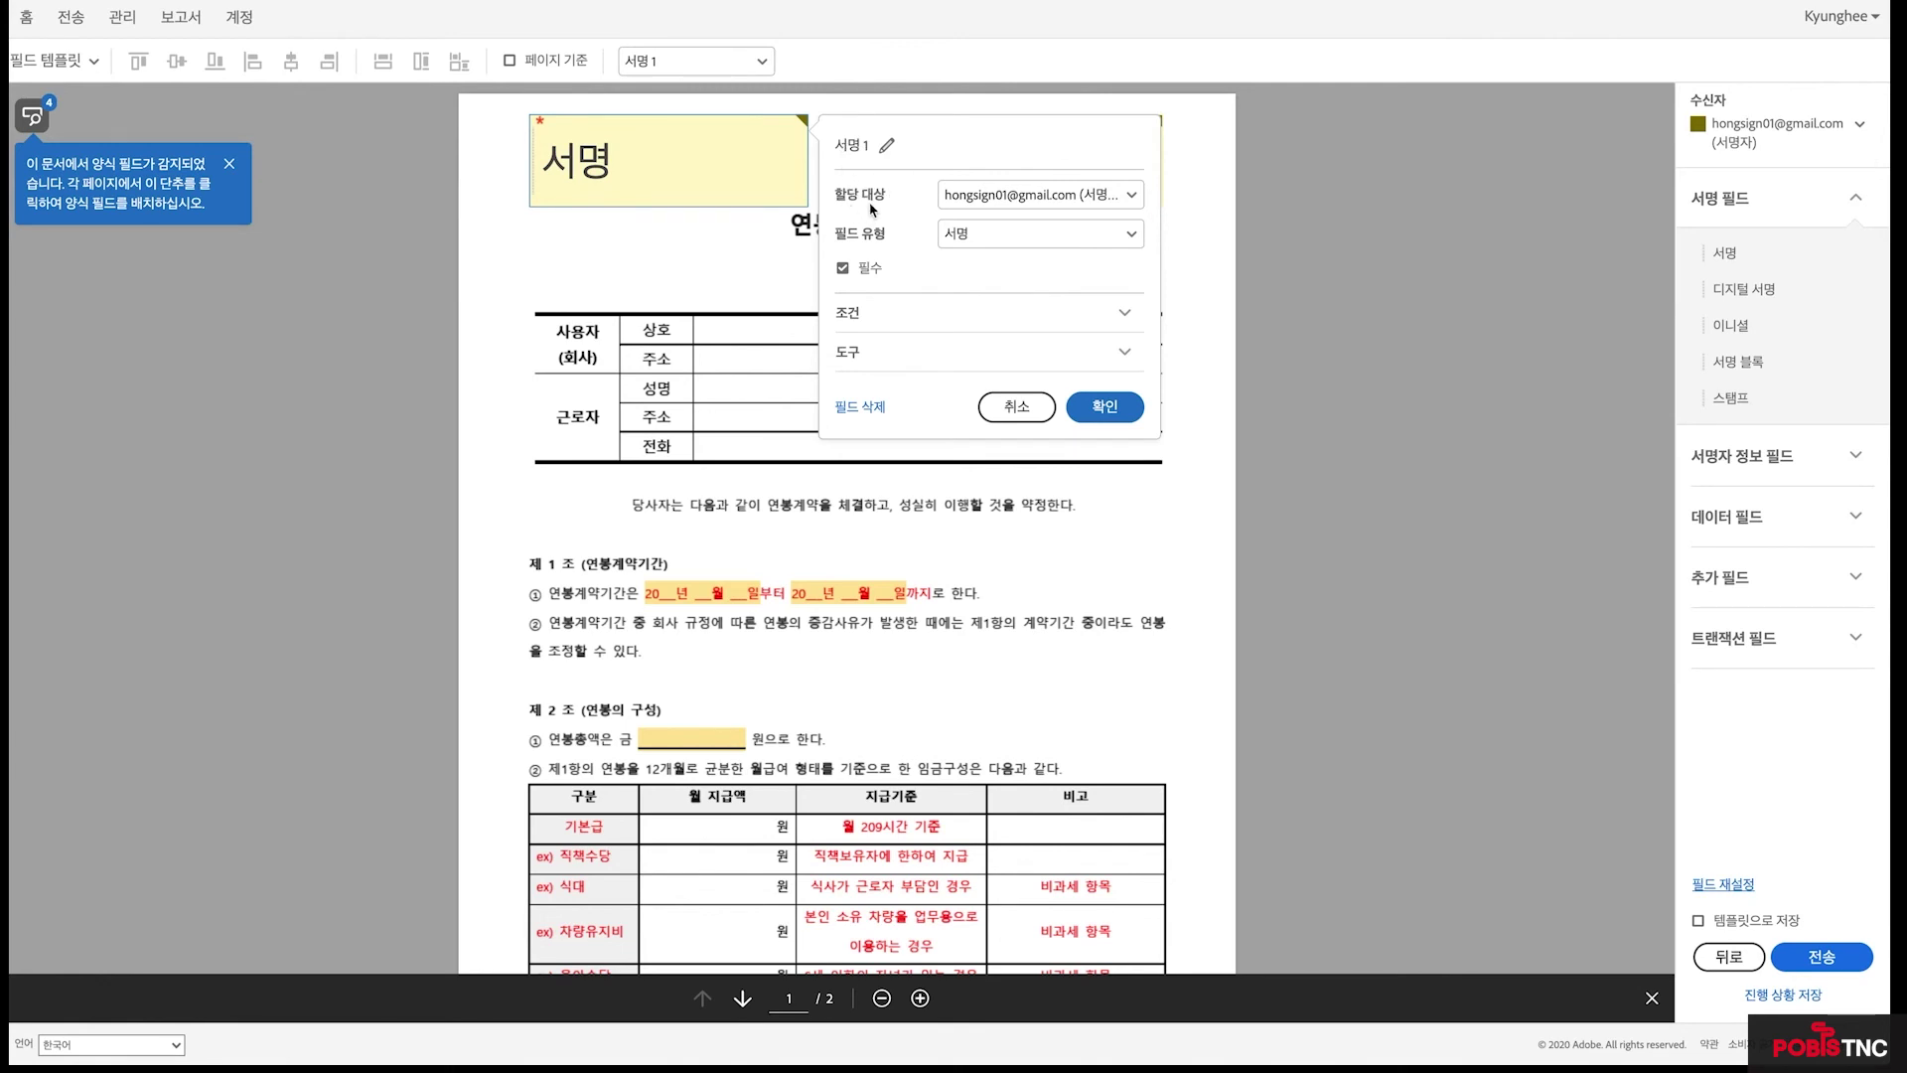
scroll(1139, 224, "down", 1)
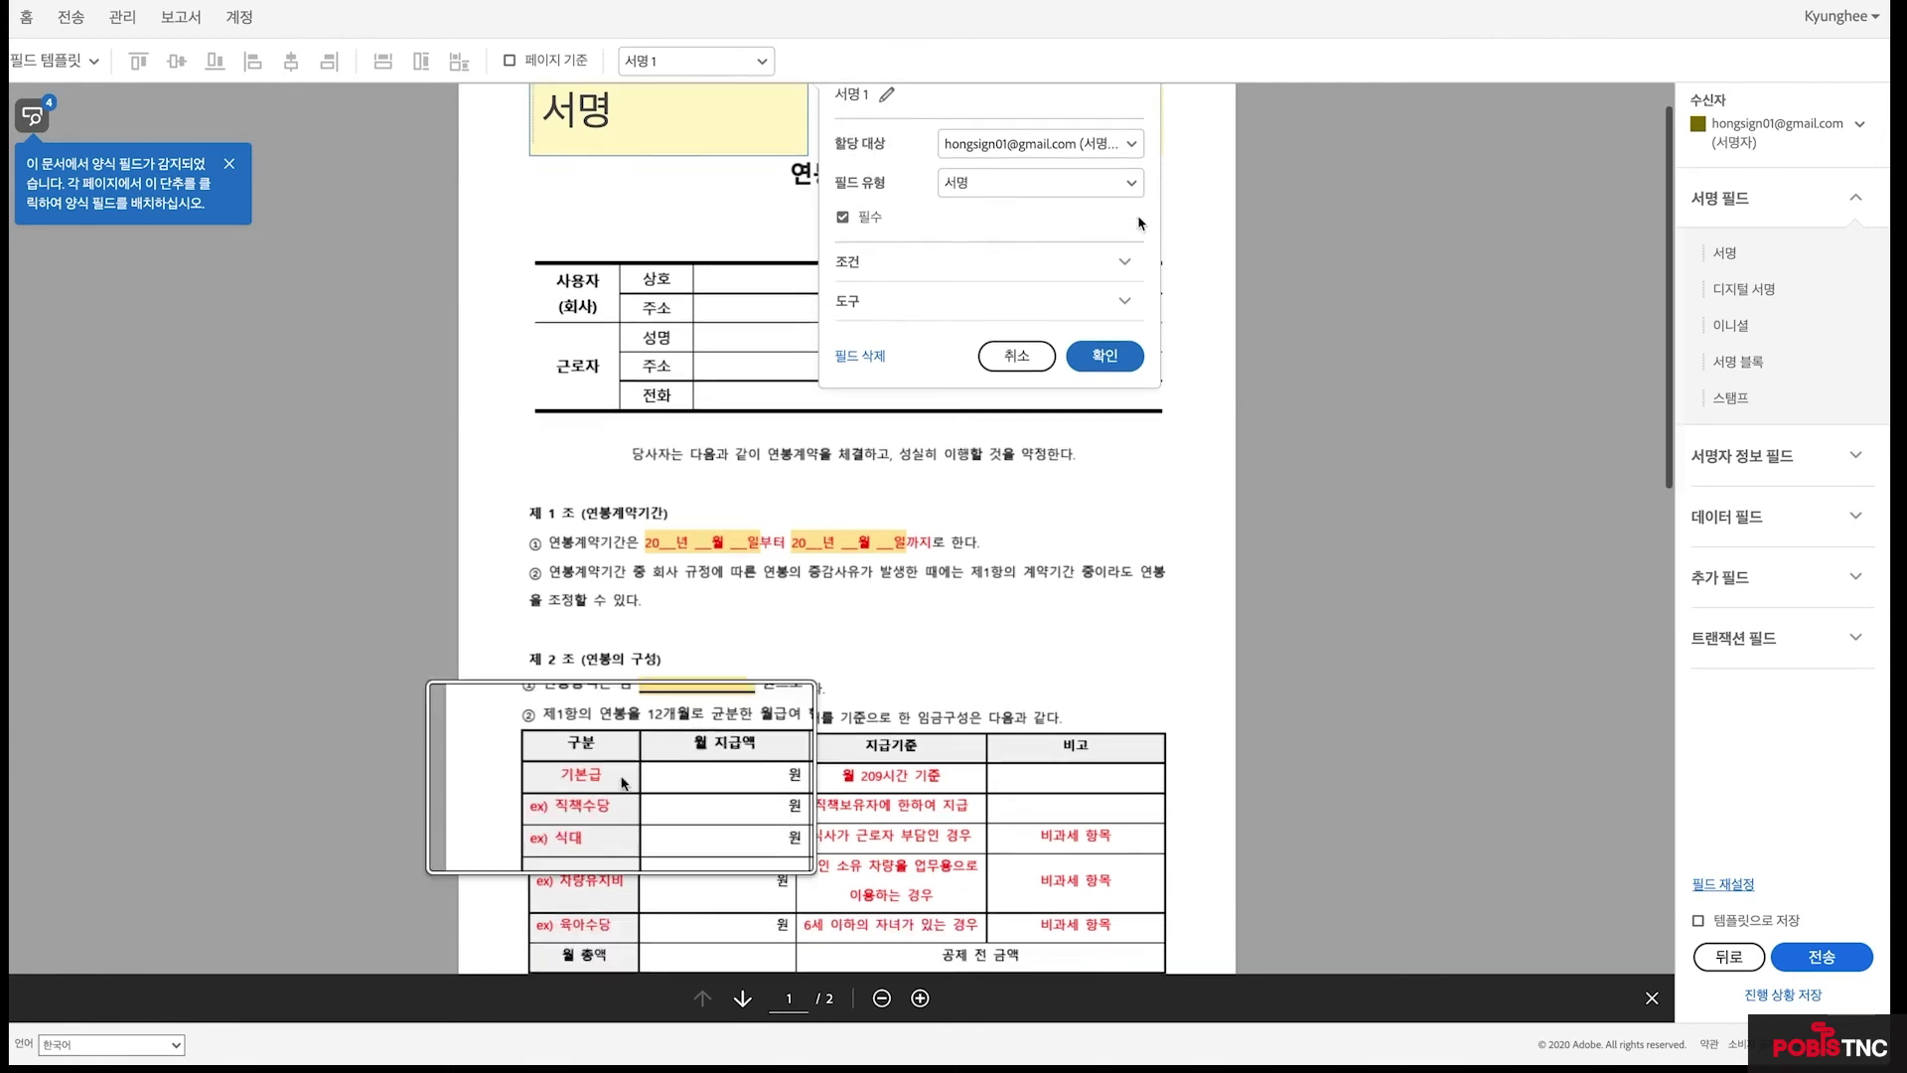
scroll(1100, 142, "up", 1)
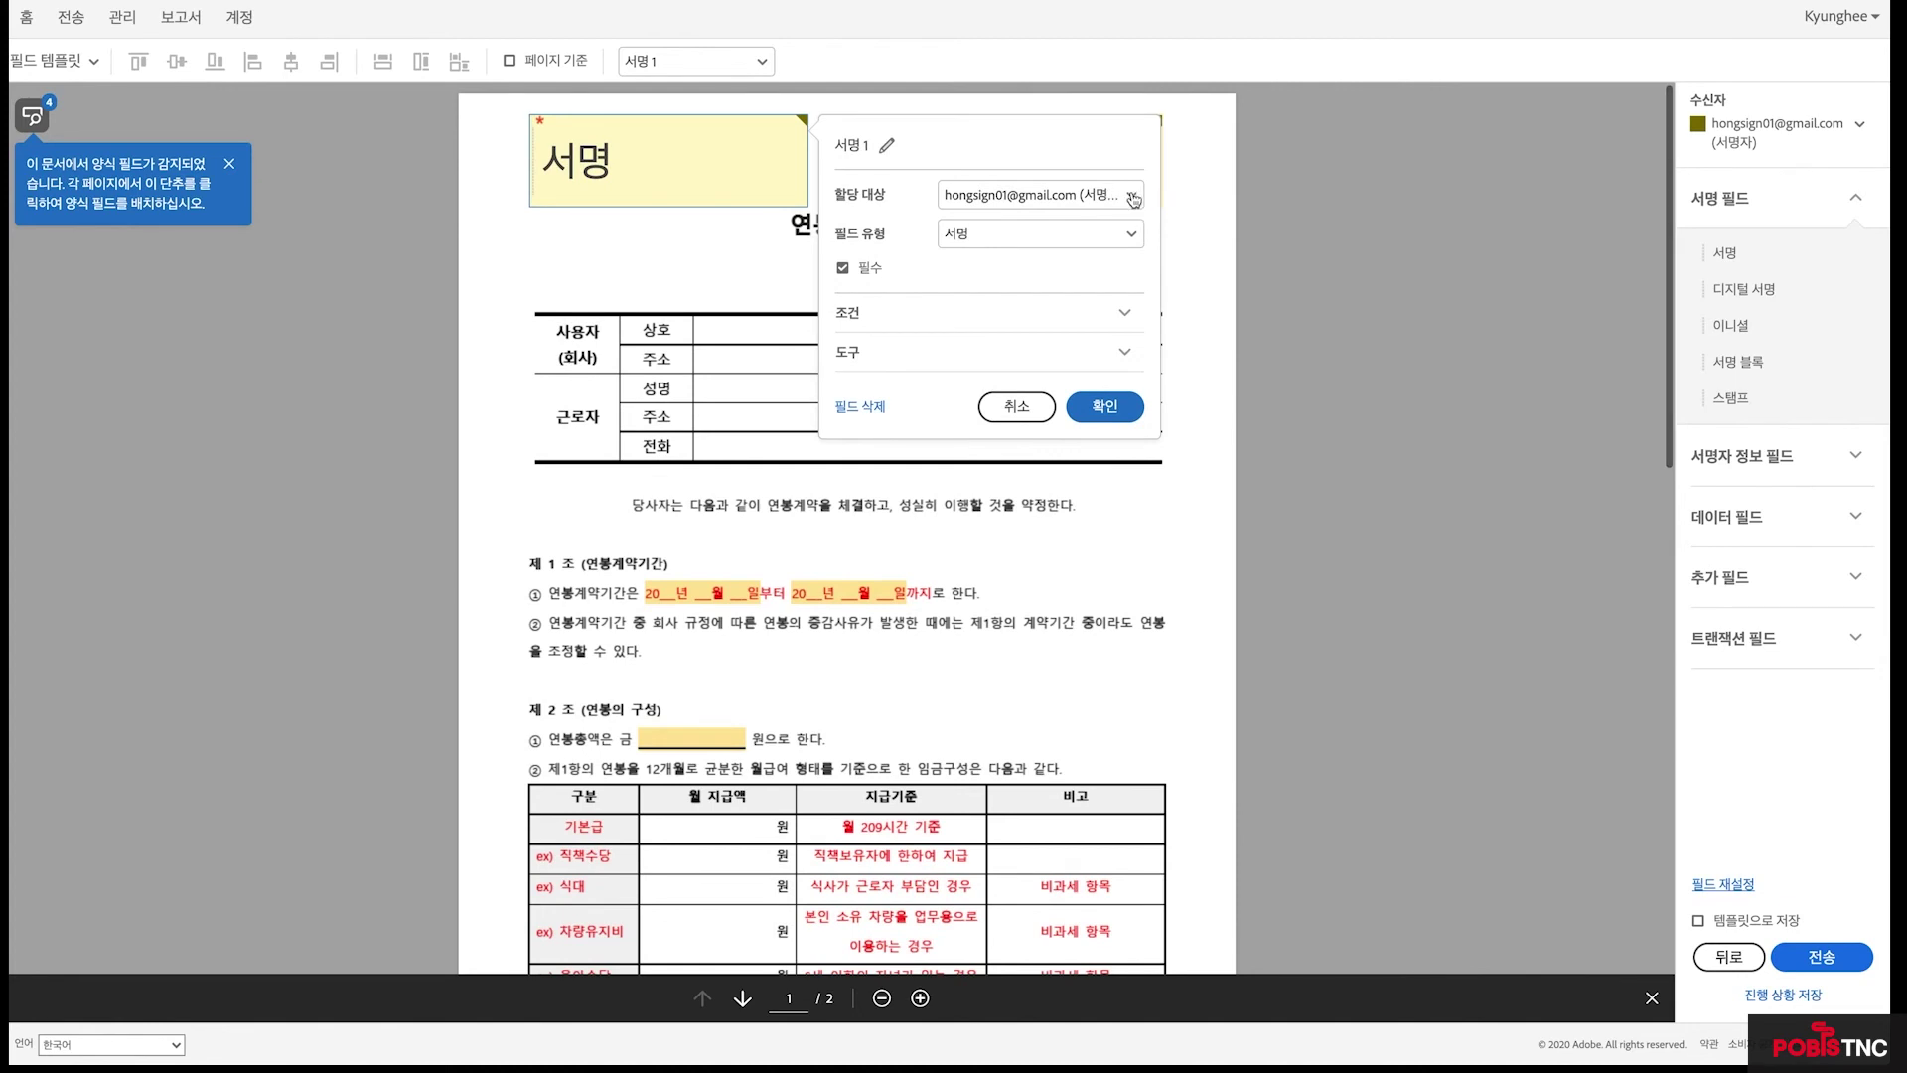
left_click(1132, 195)
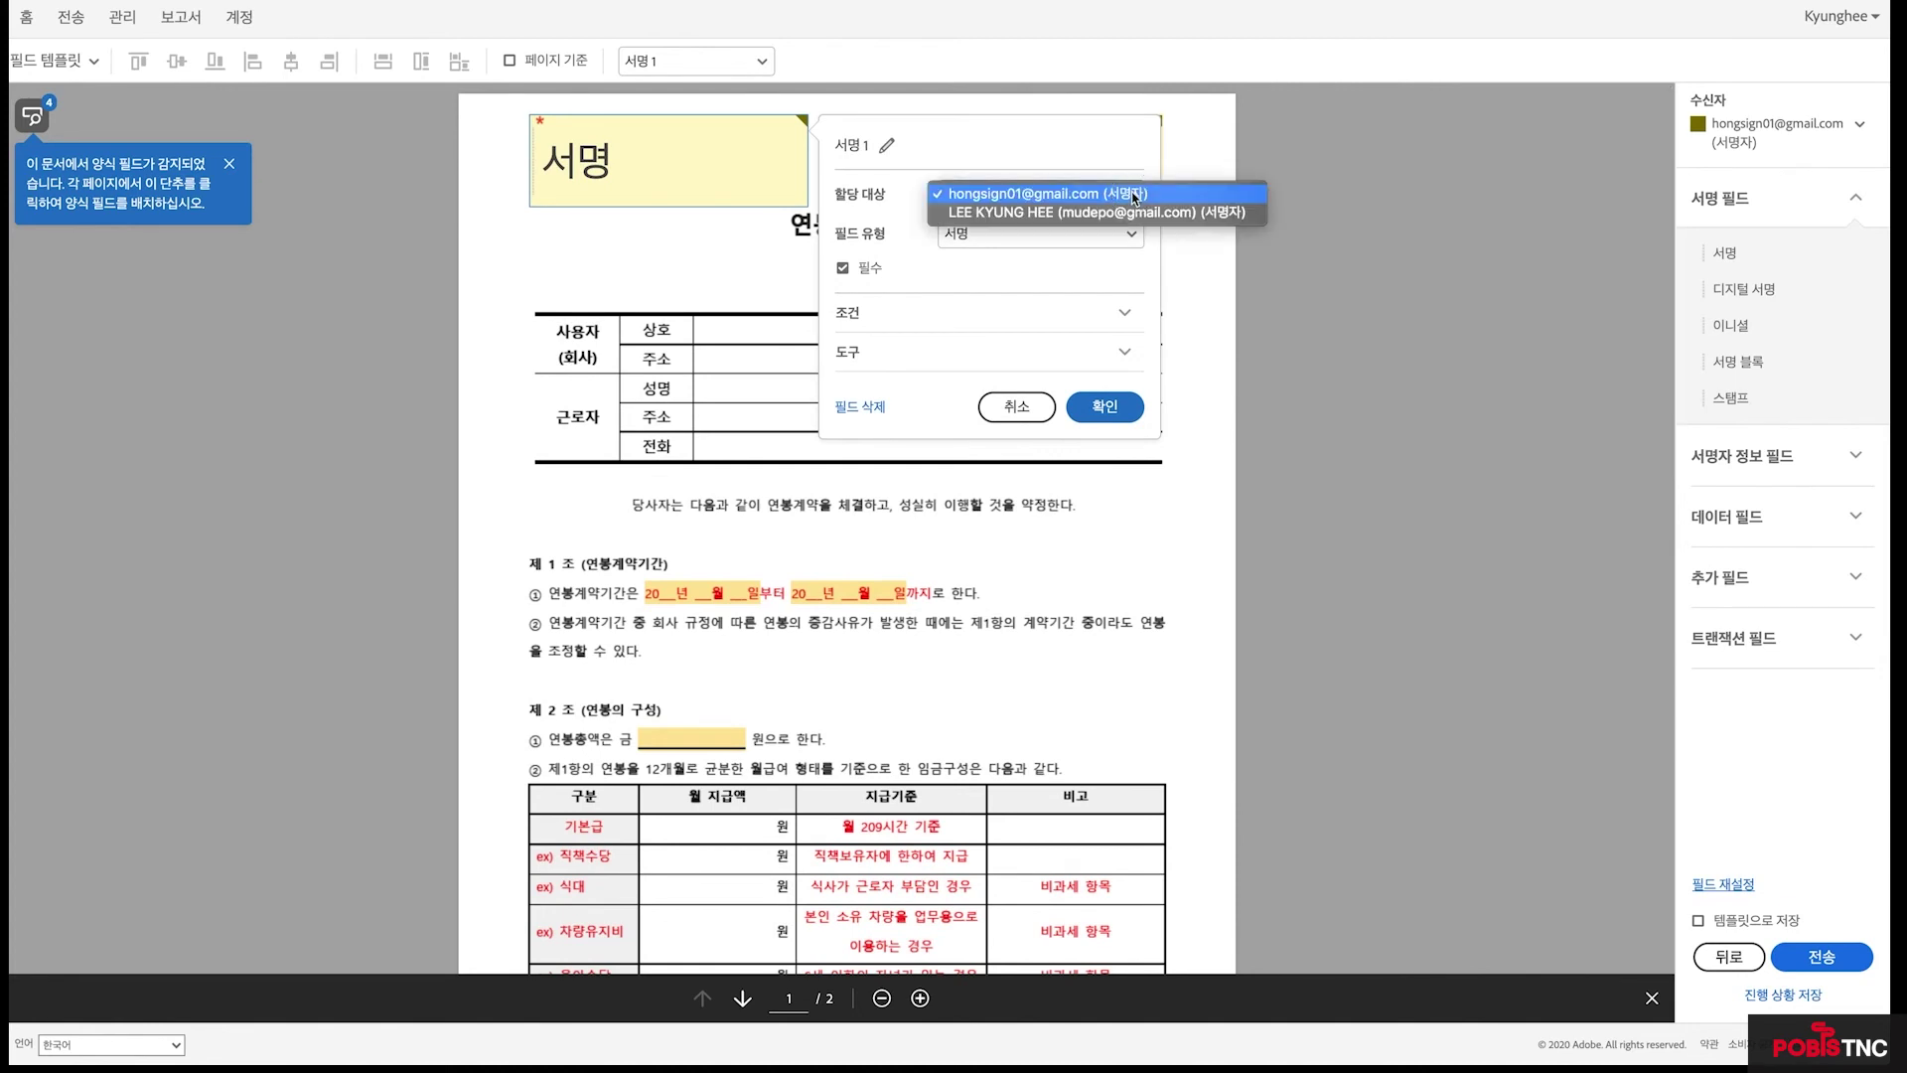
left_click(995, 195)
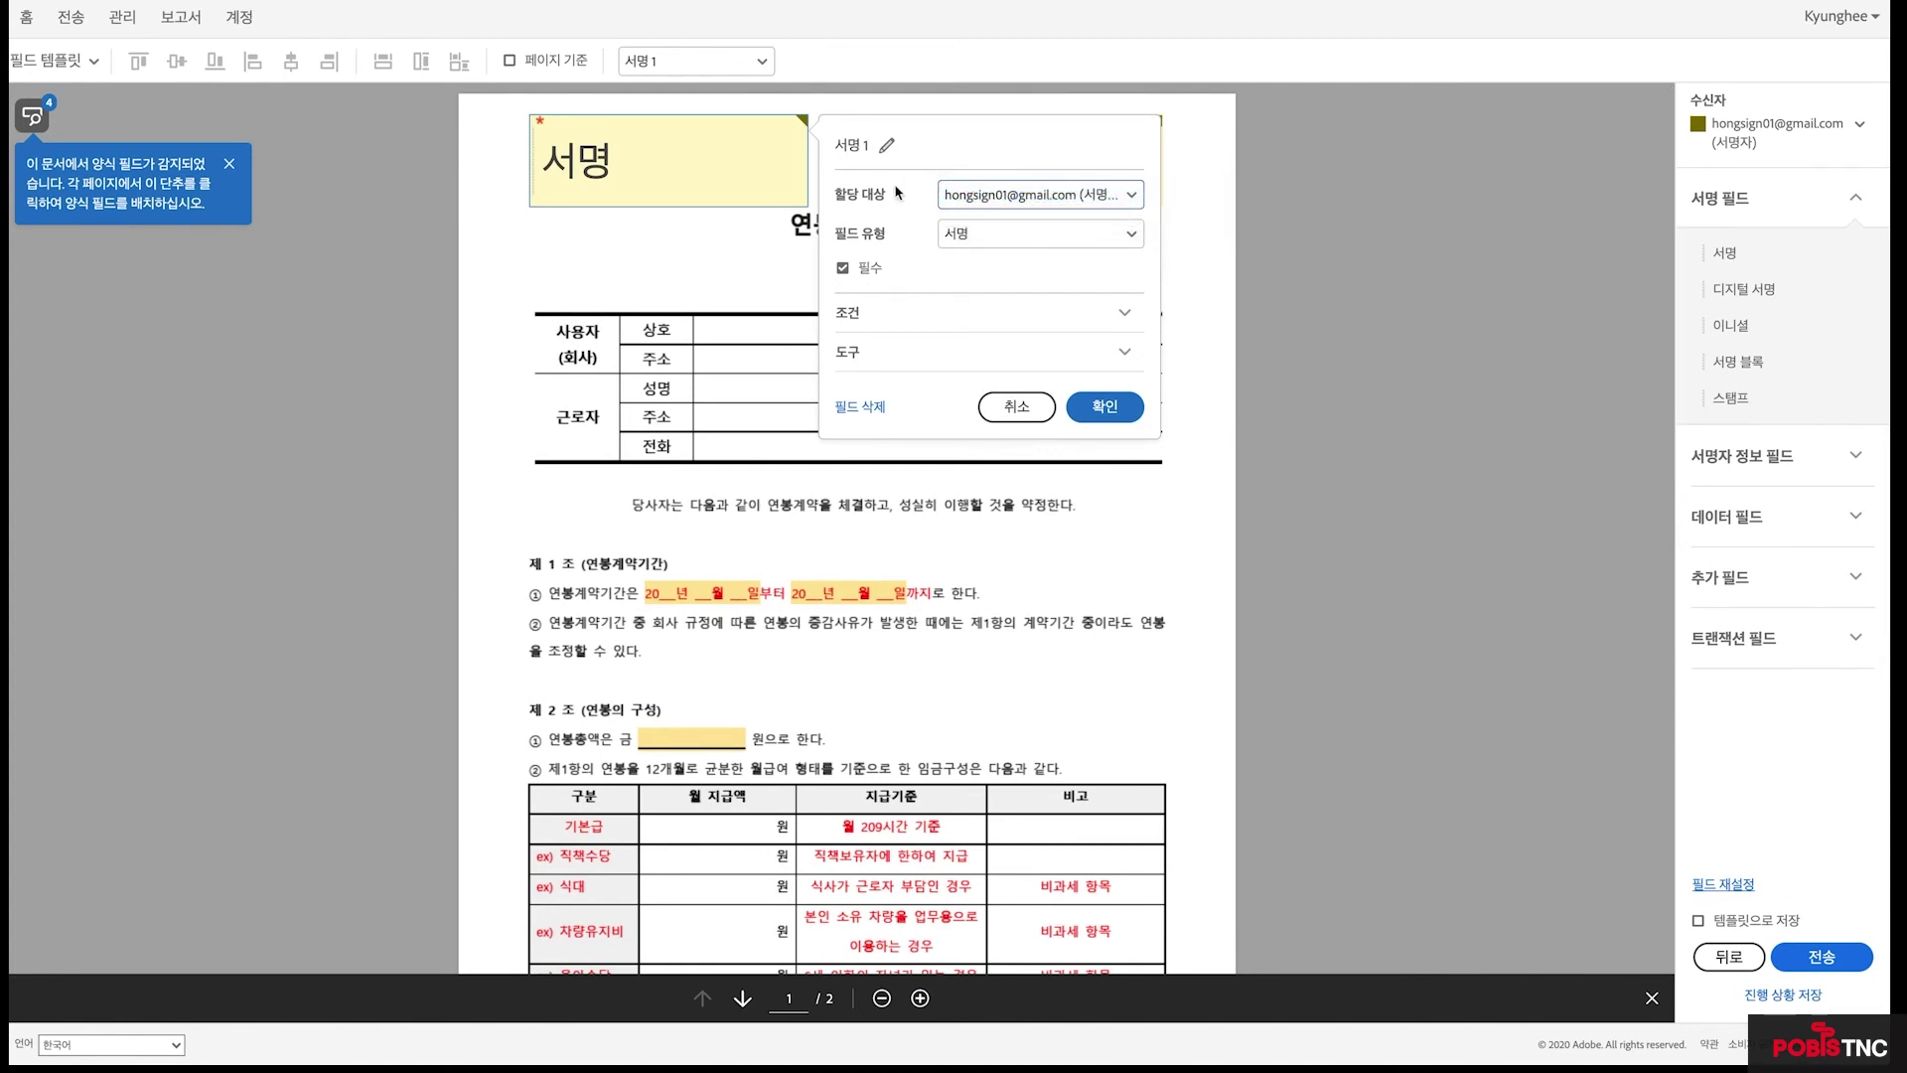
Review the first signature field's type options, keeping 서명, and examine its condition (조건) and tool (도구) settings
left_click(1130, 238)
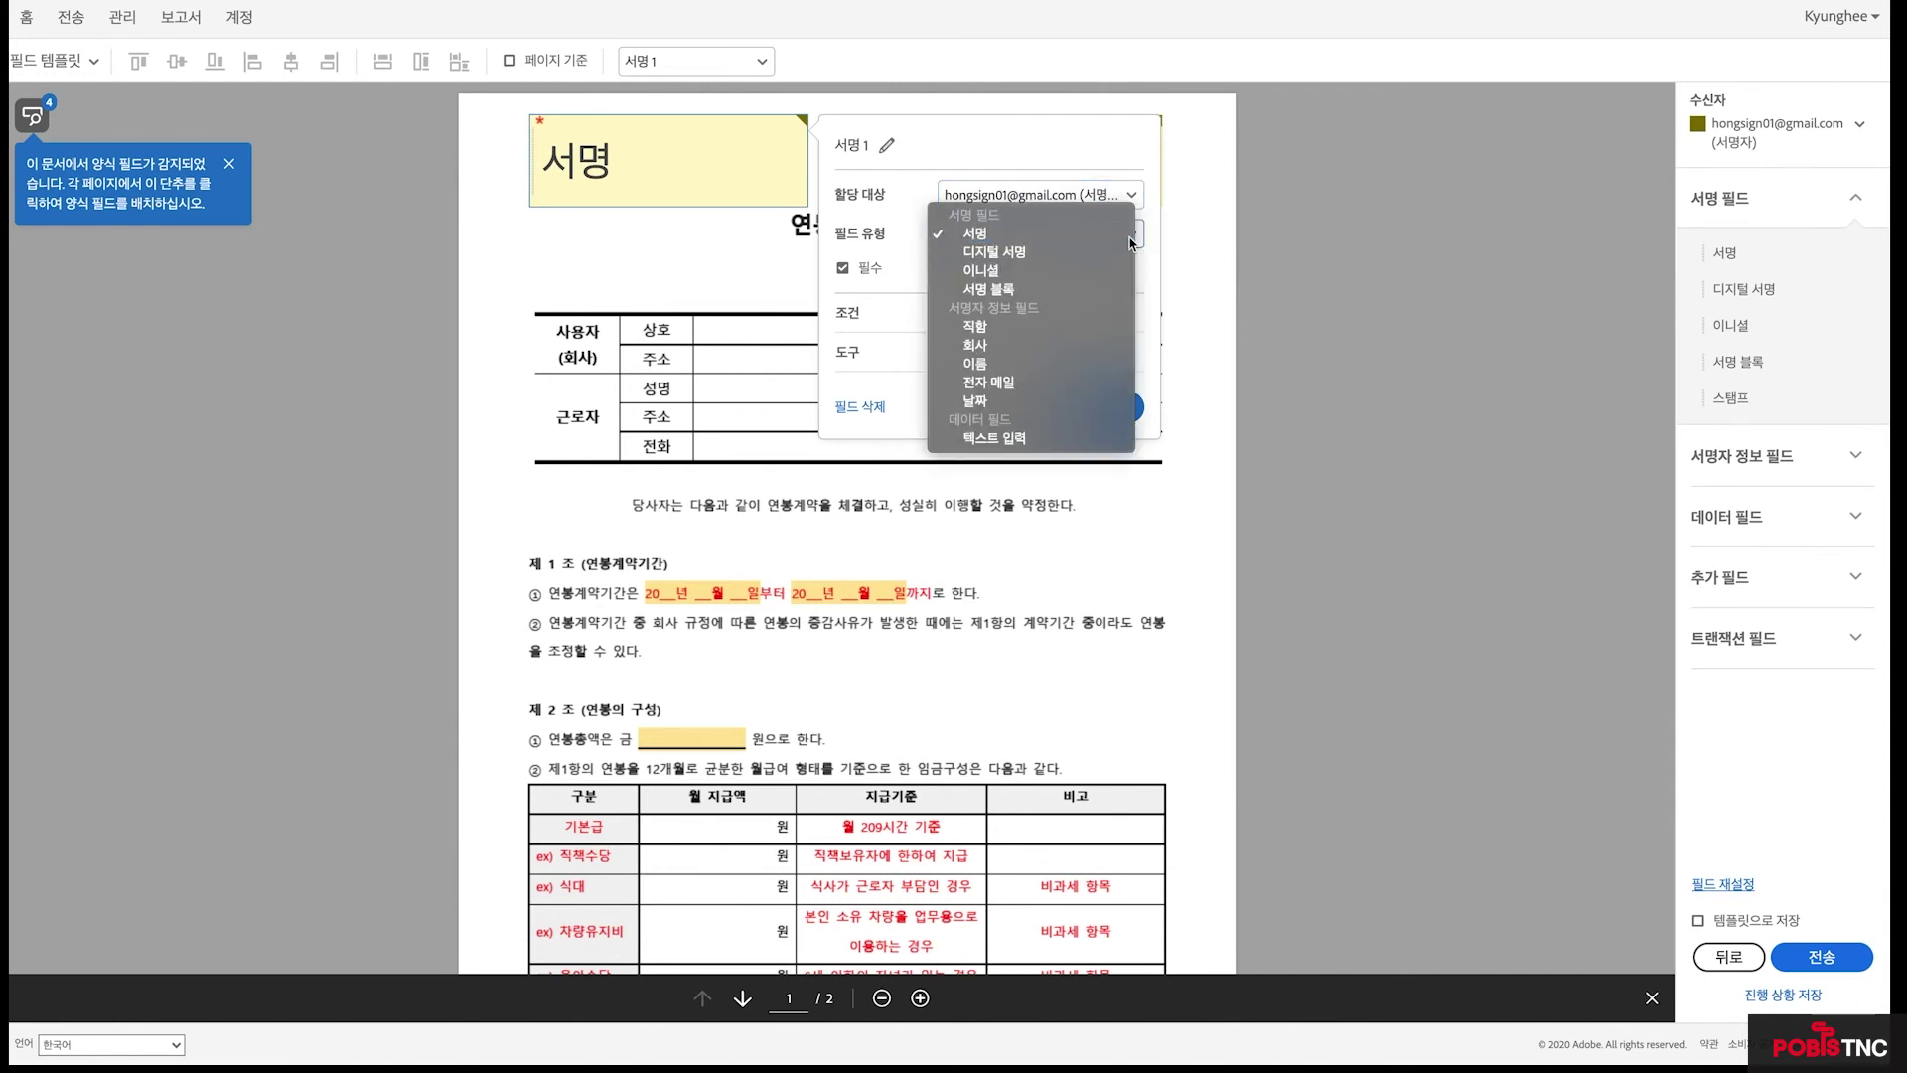
left_click(966, 235)
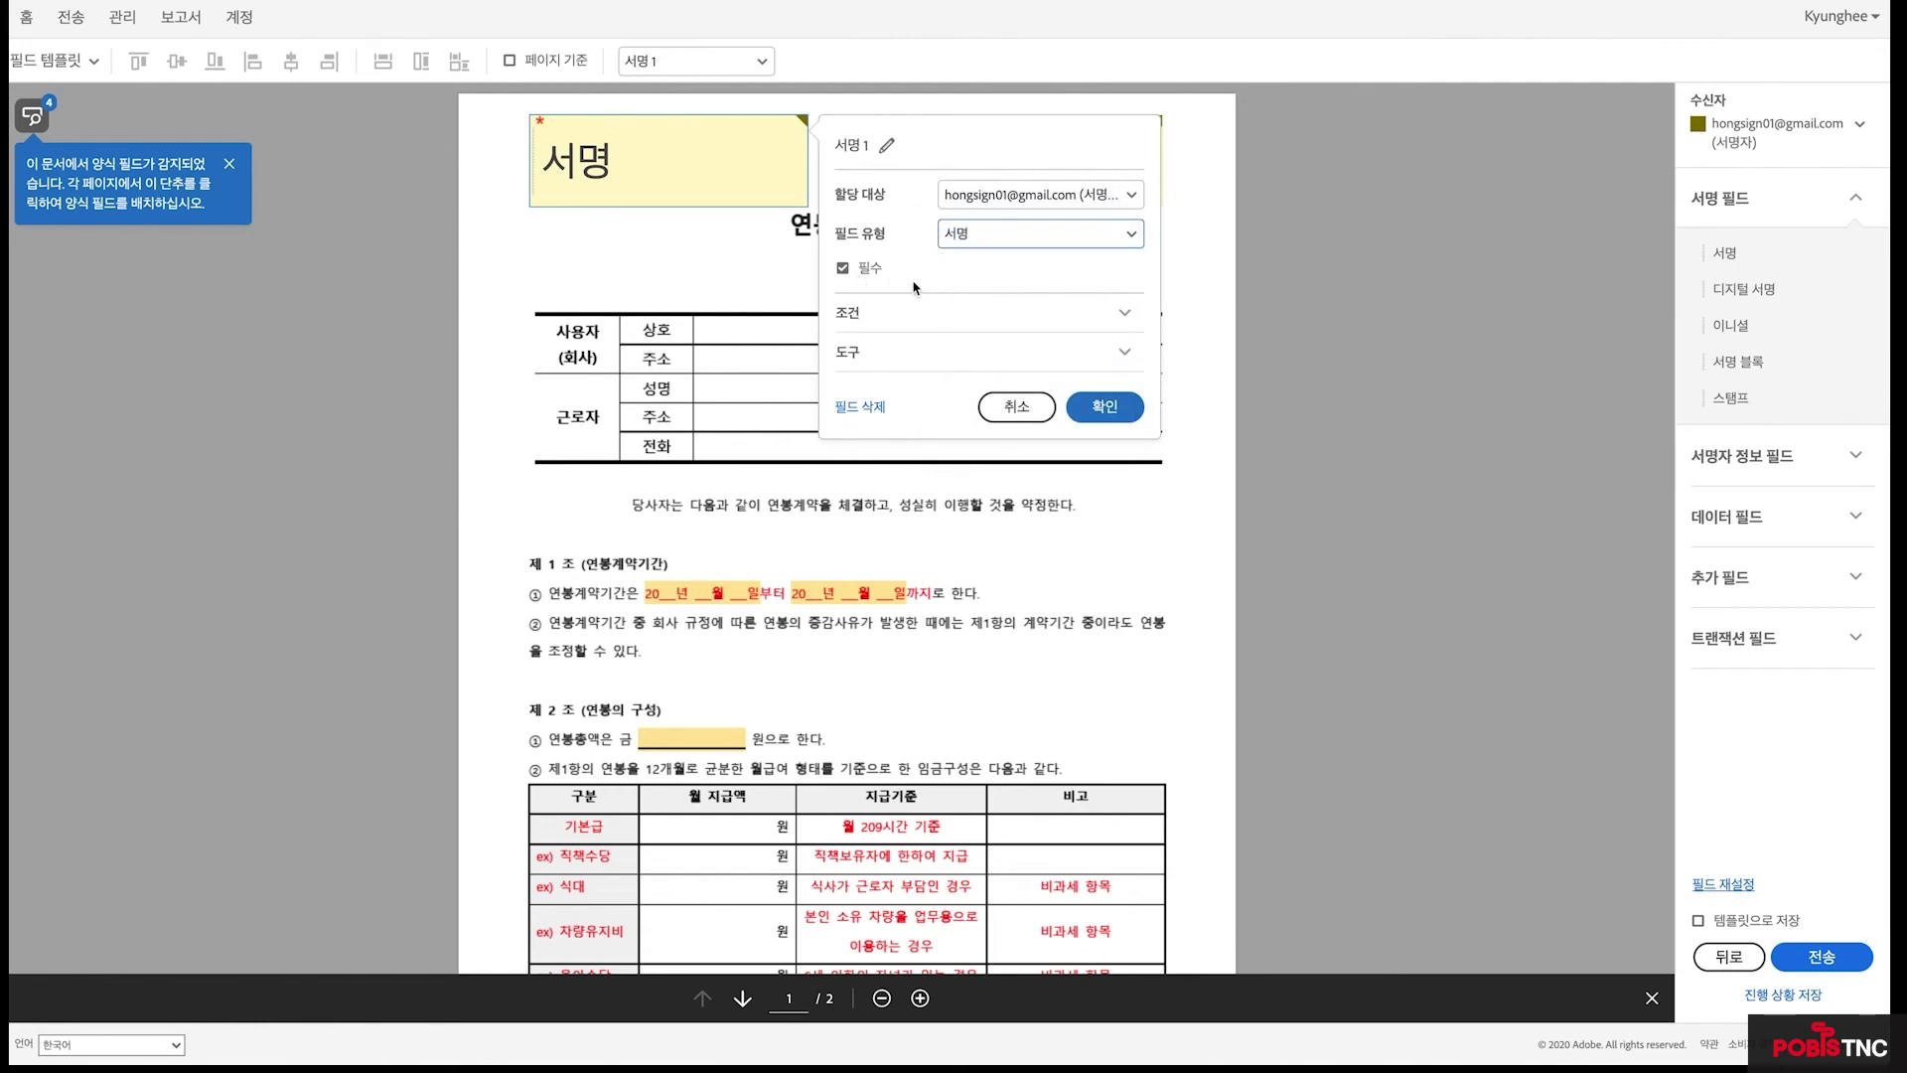
left_click(1127, 316)
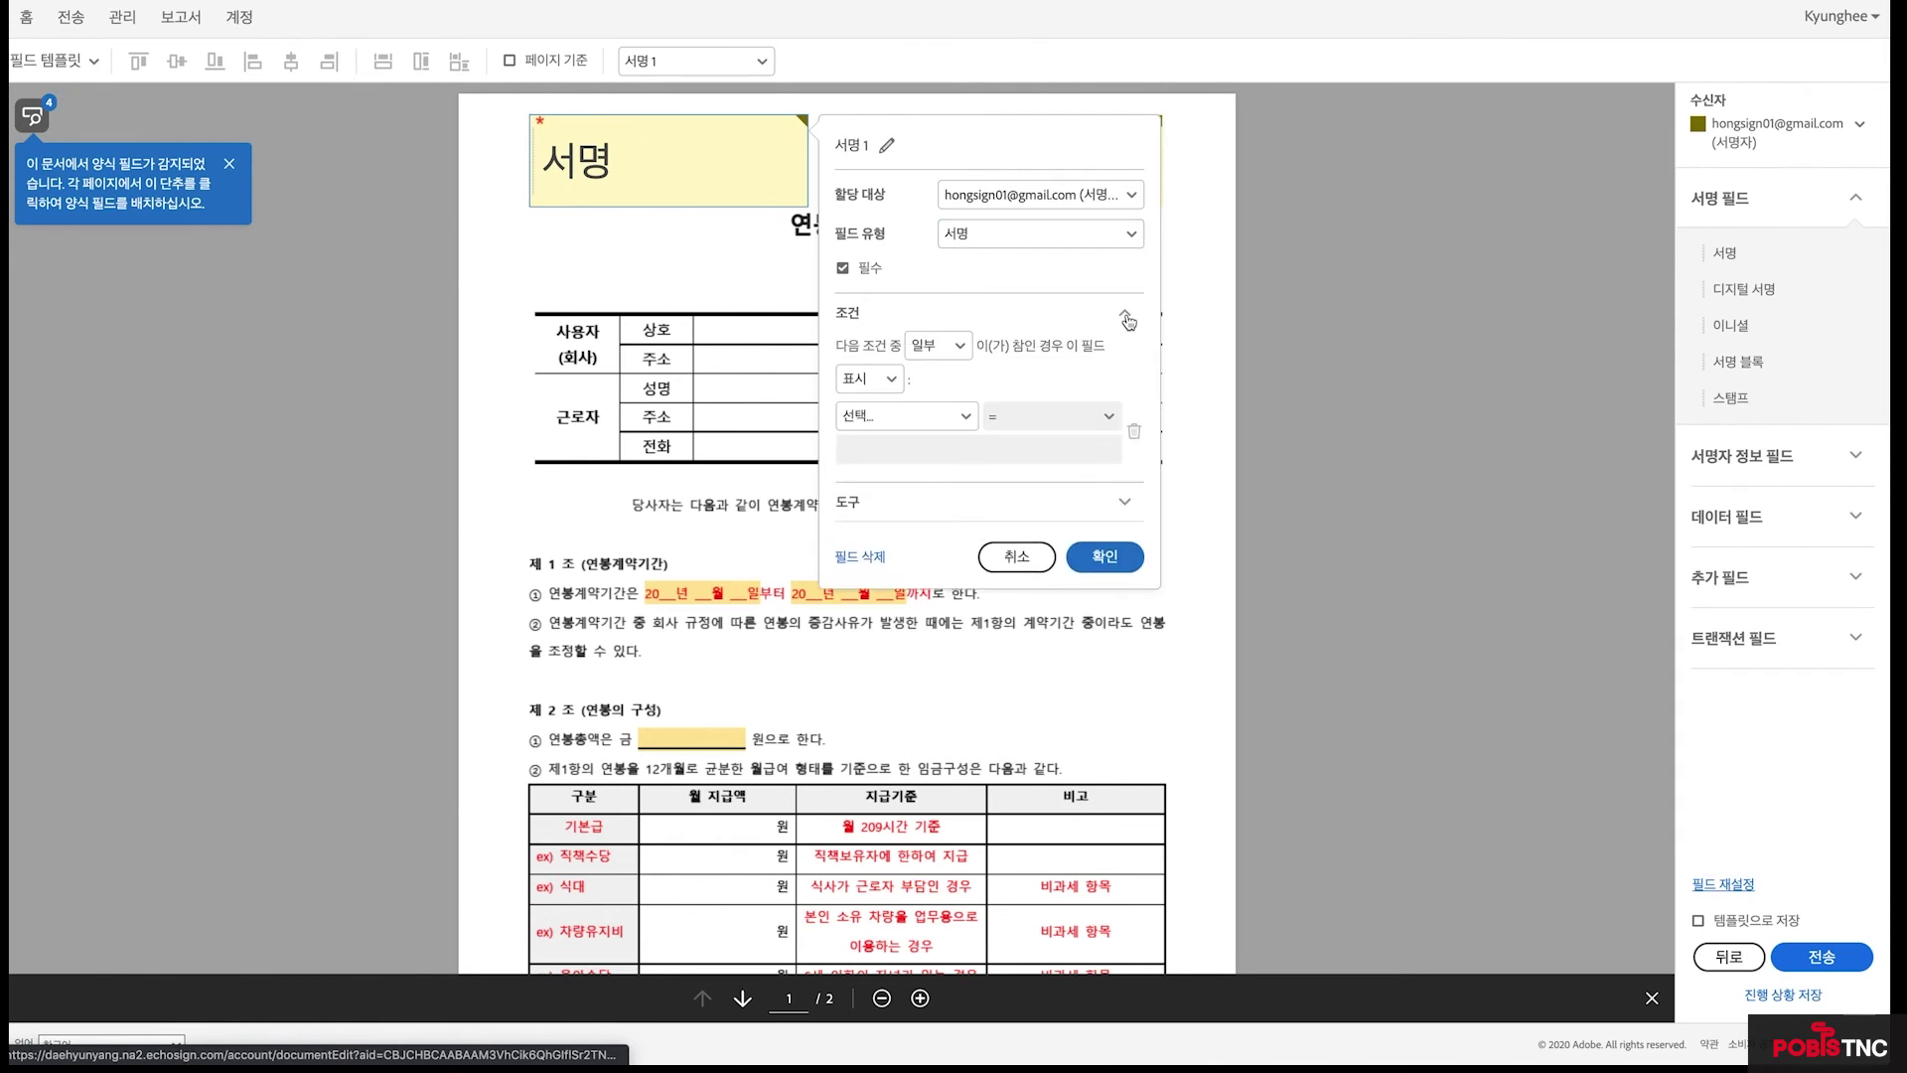
left_click(1126, 503)
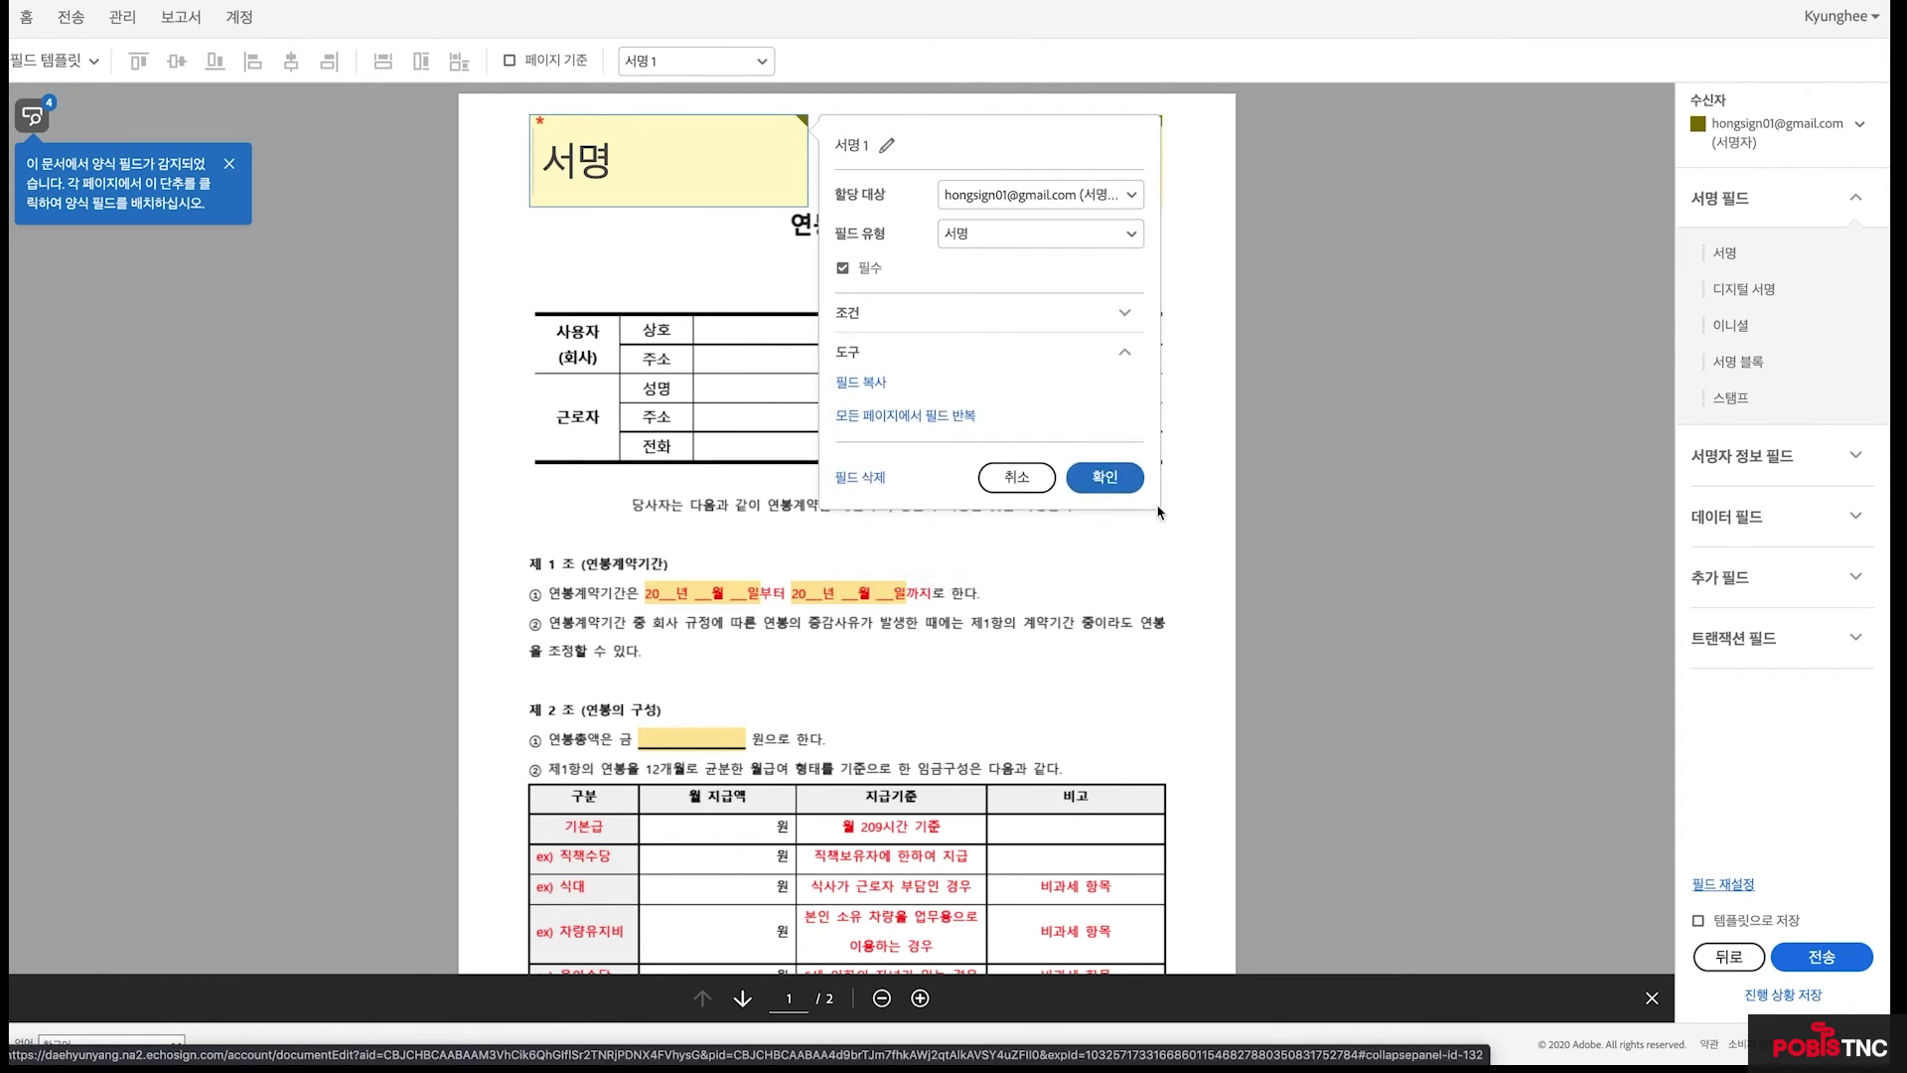
left_click(1126, 350)
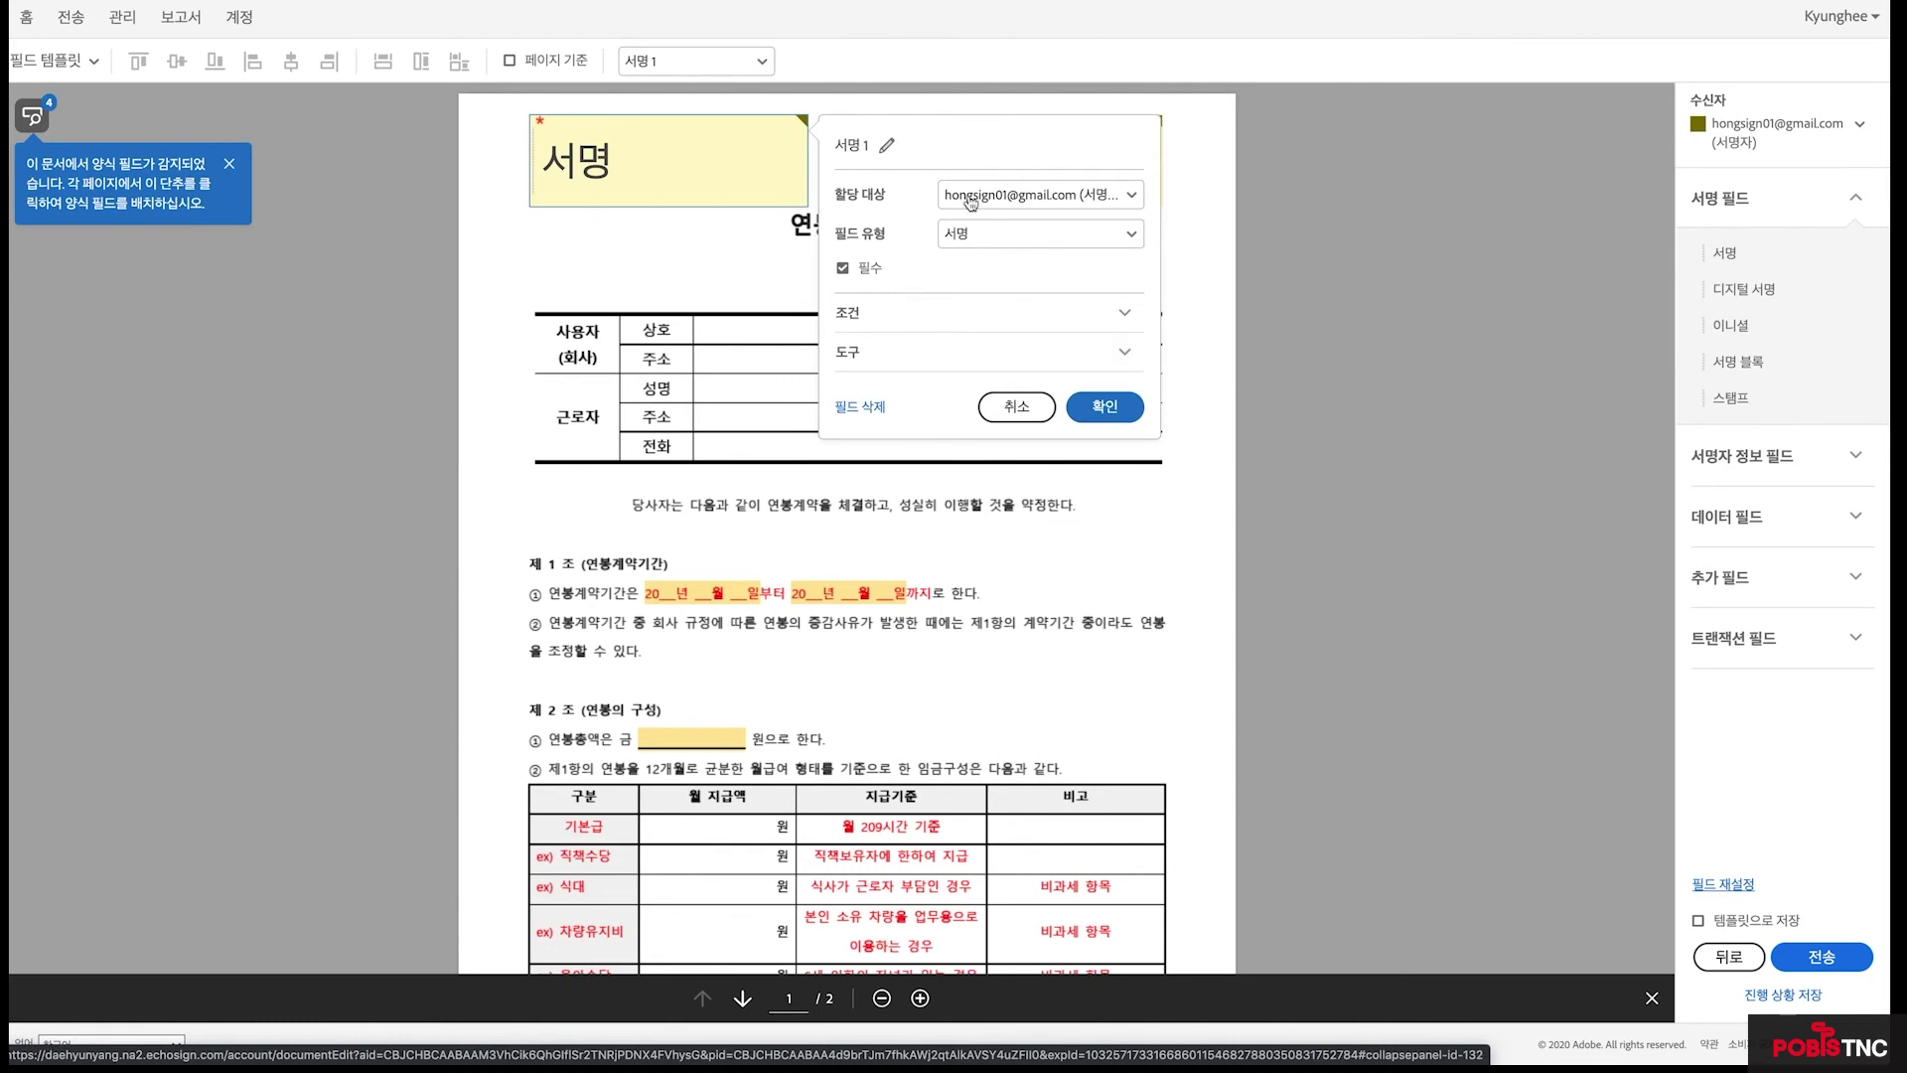
Assign the second 서명 field, beside the first one, to the second signer and confirm its properties
left_click(1065, 158)
double_click(1065, 158)
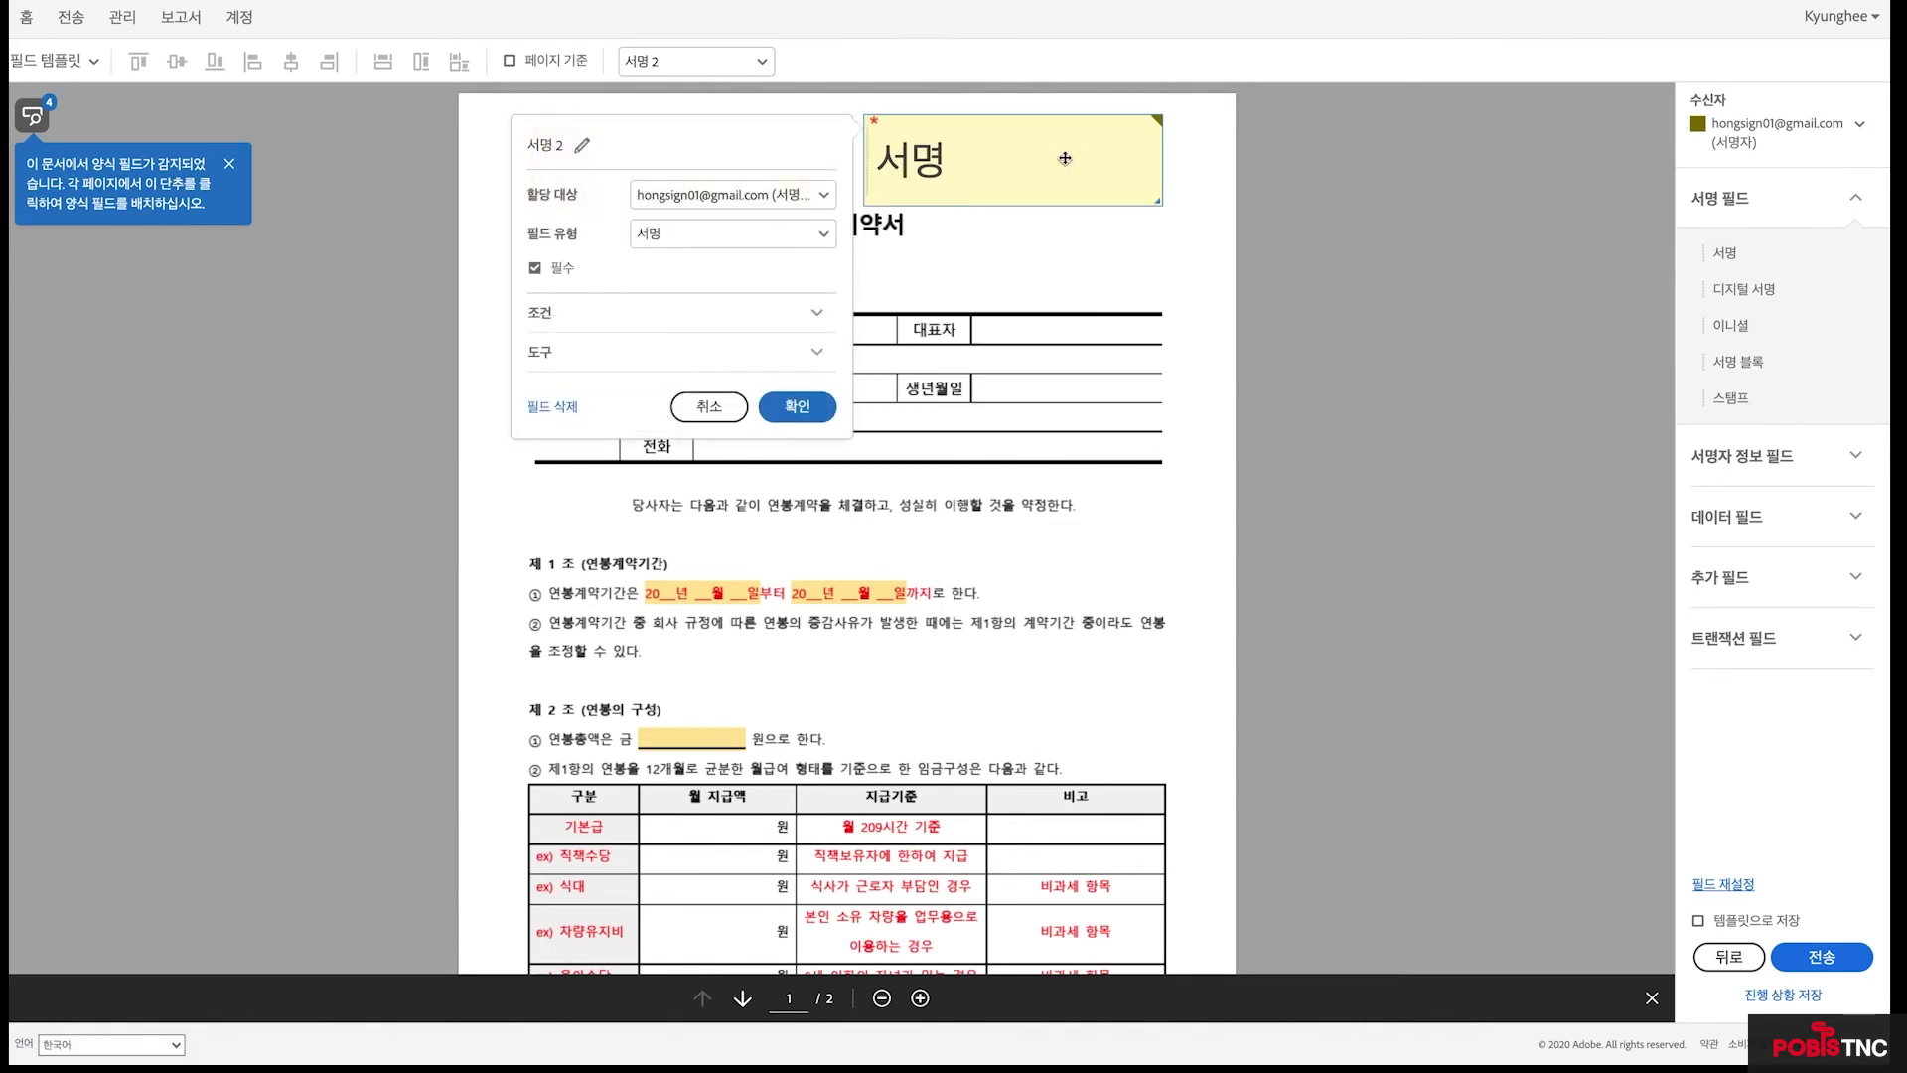
left_click(824, 194)
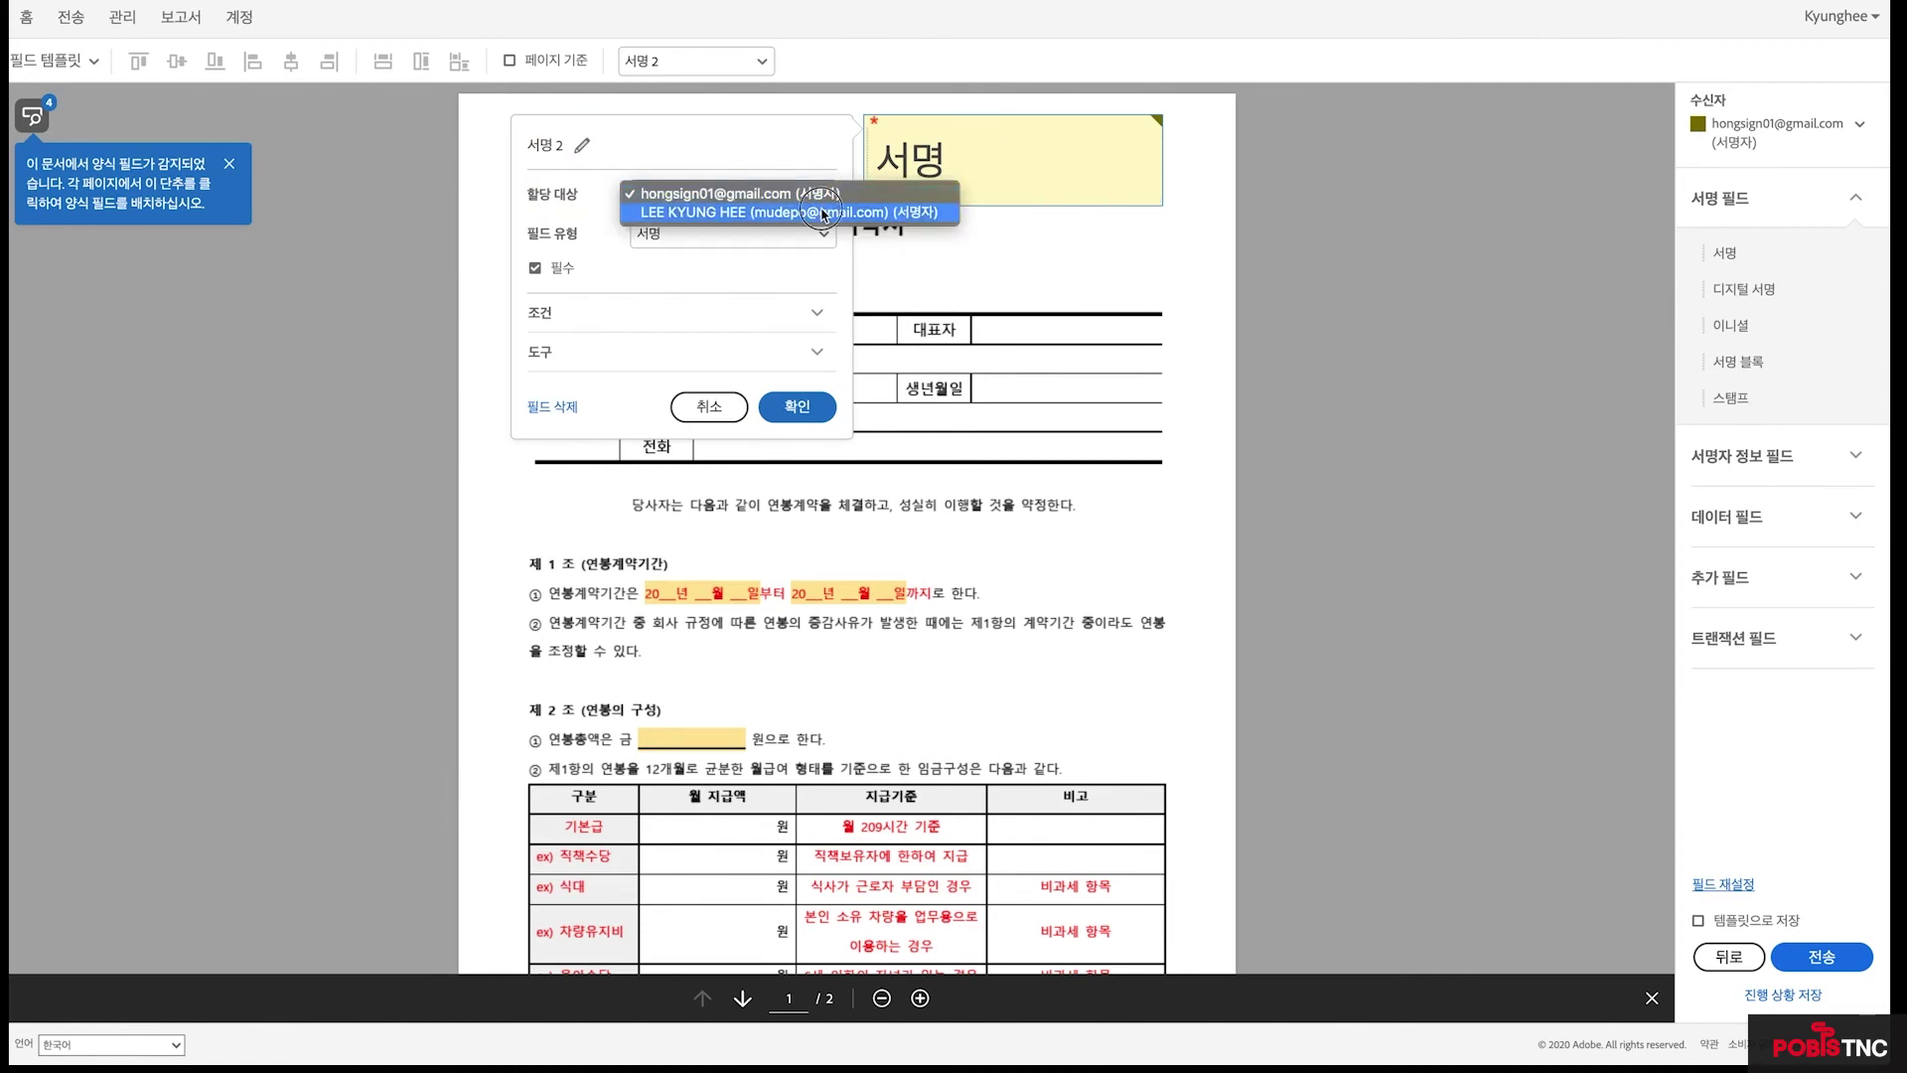
left_click(825, 212)
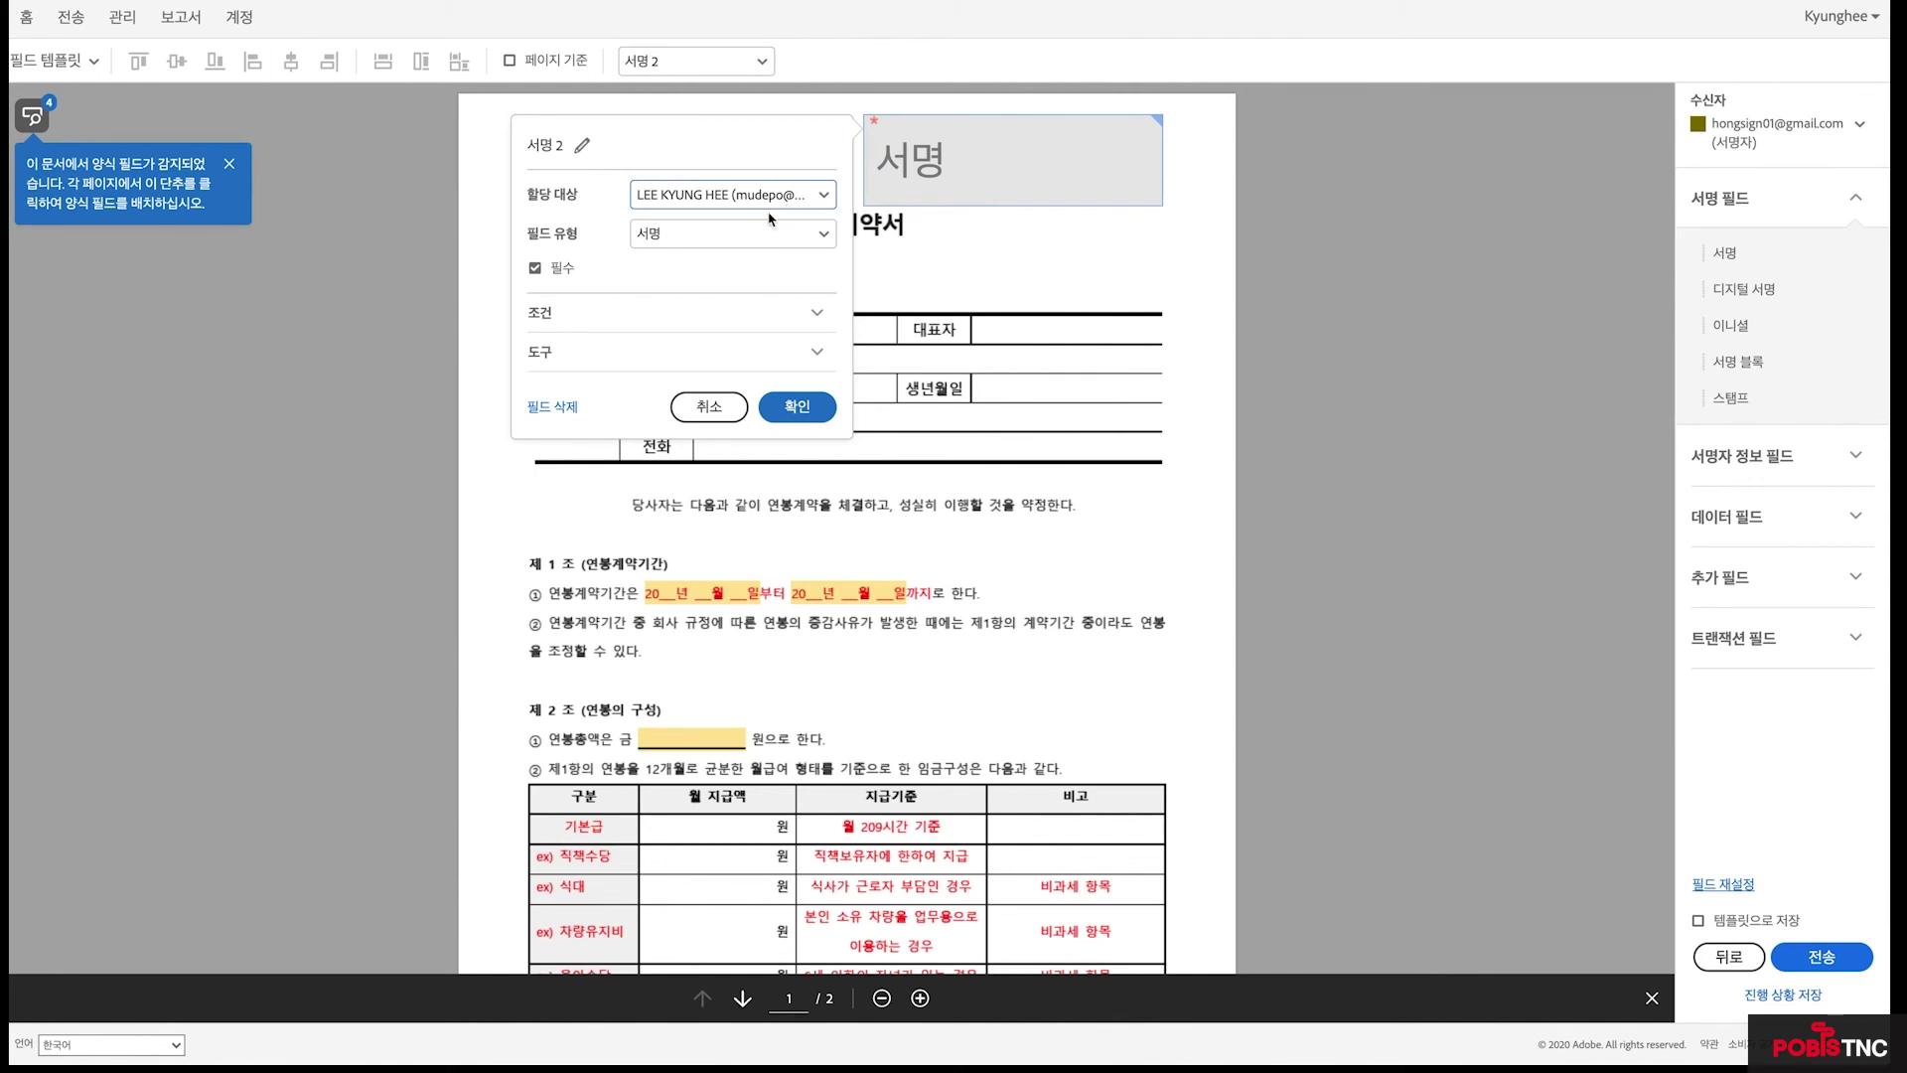
left_click(800, 407)
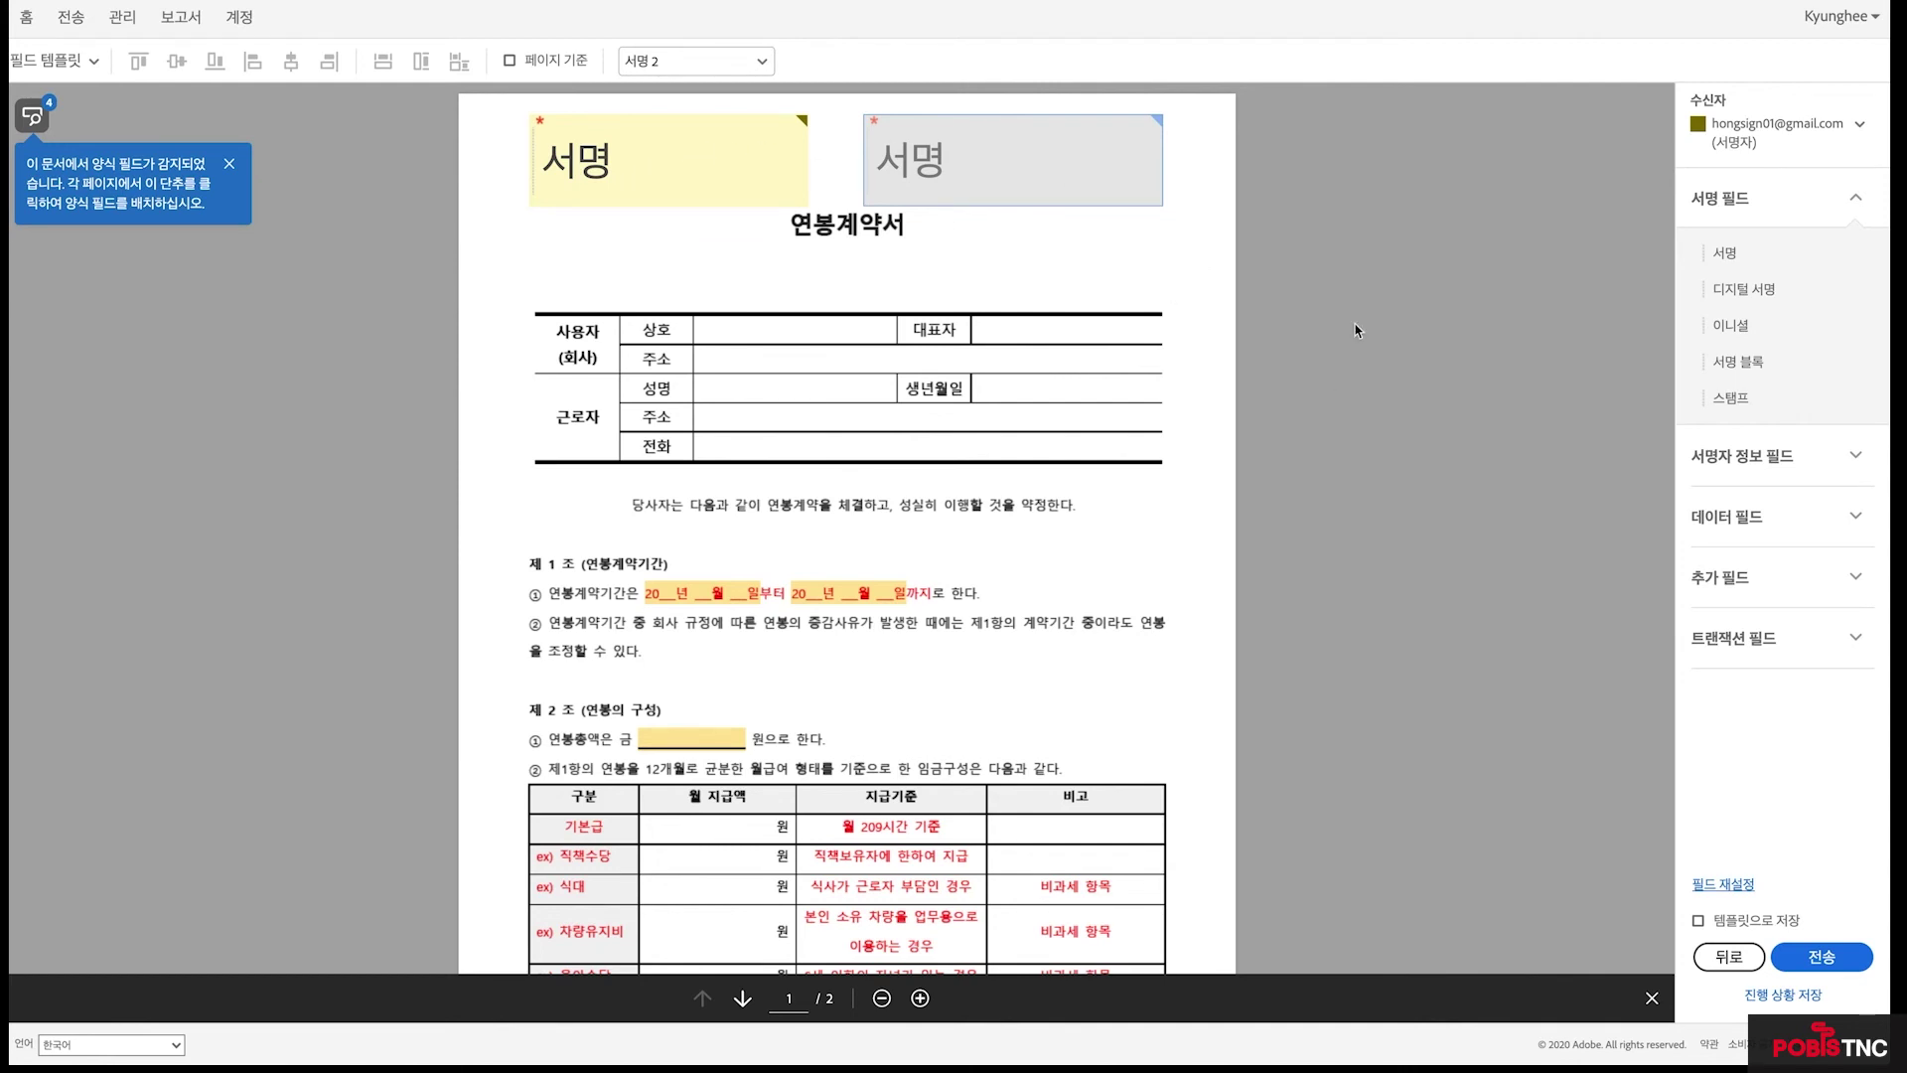
Check the recipient list without changing the selection and send 연봉계약서 검토 for signature
left_click(1867, 128)
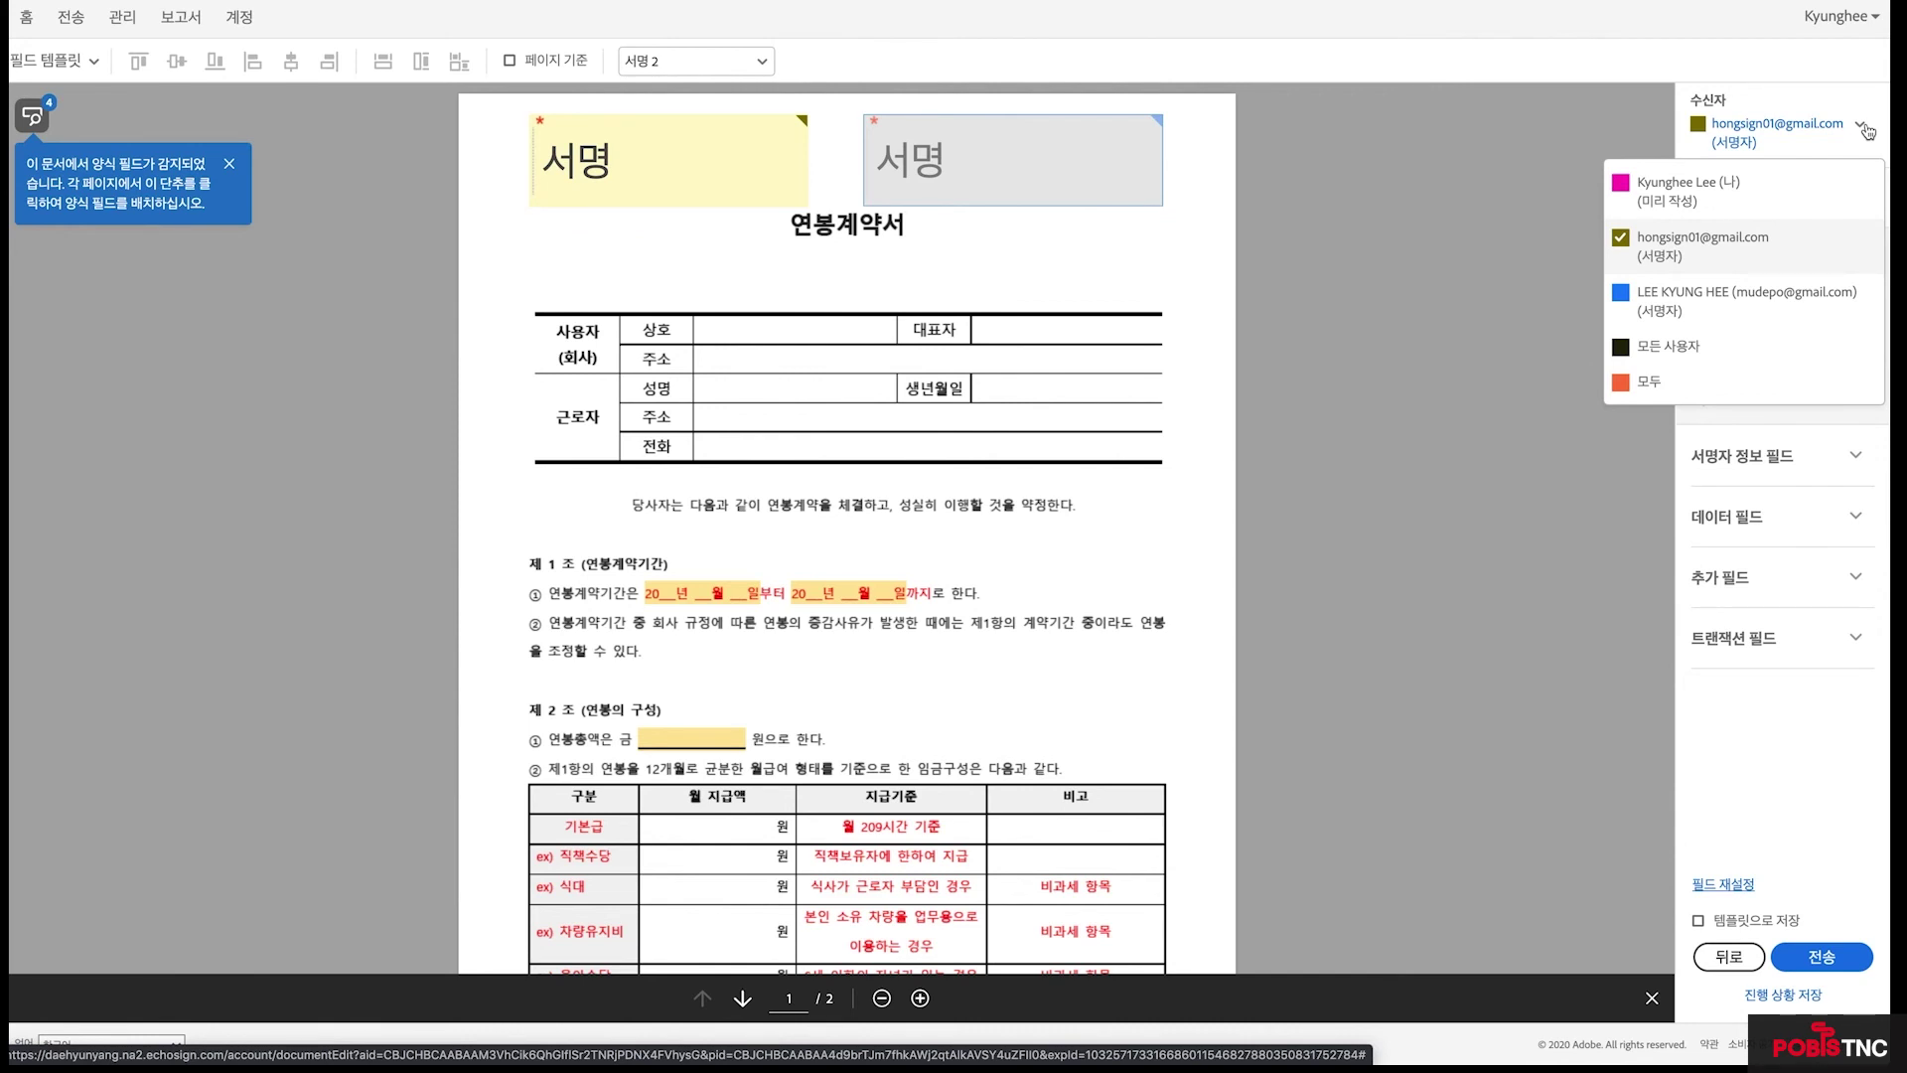
left_click(1407, 252)
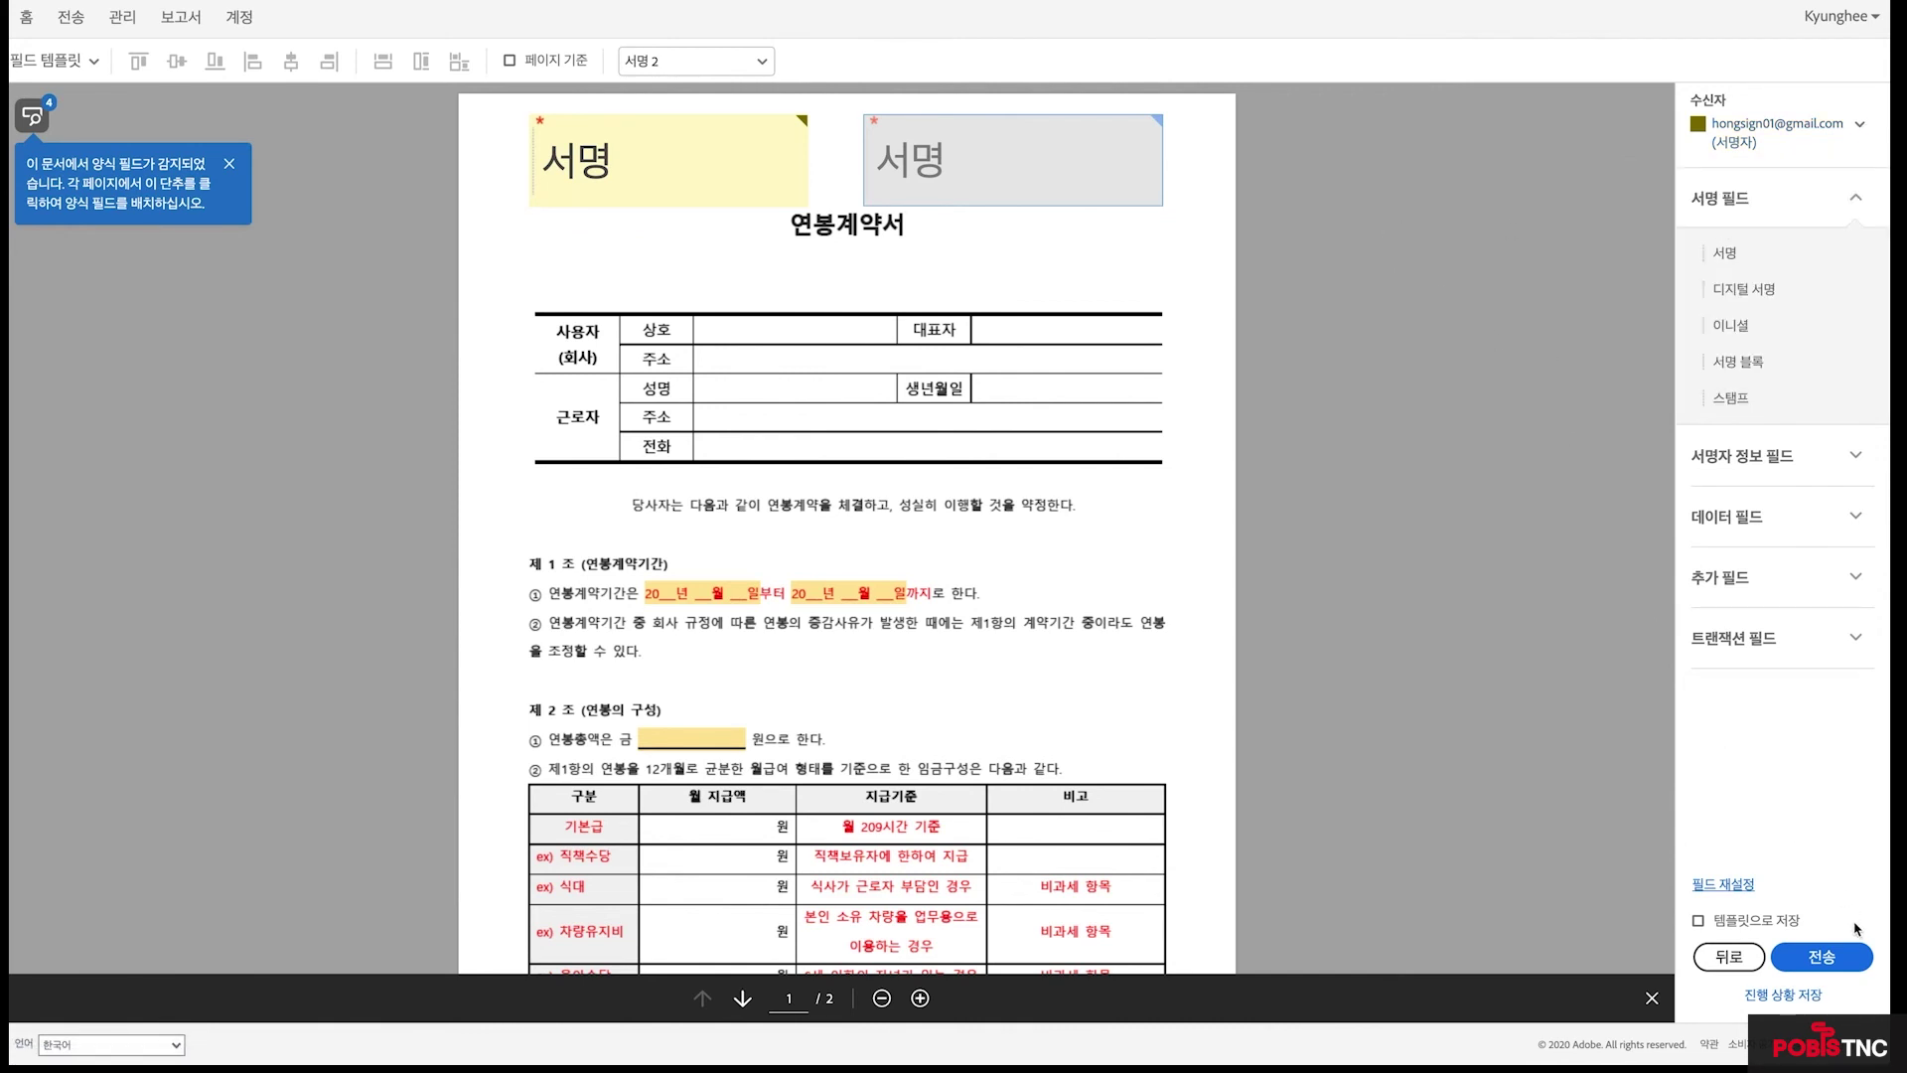
left_click(1846, 956)
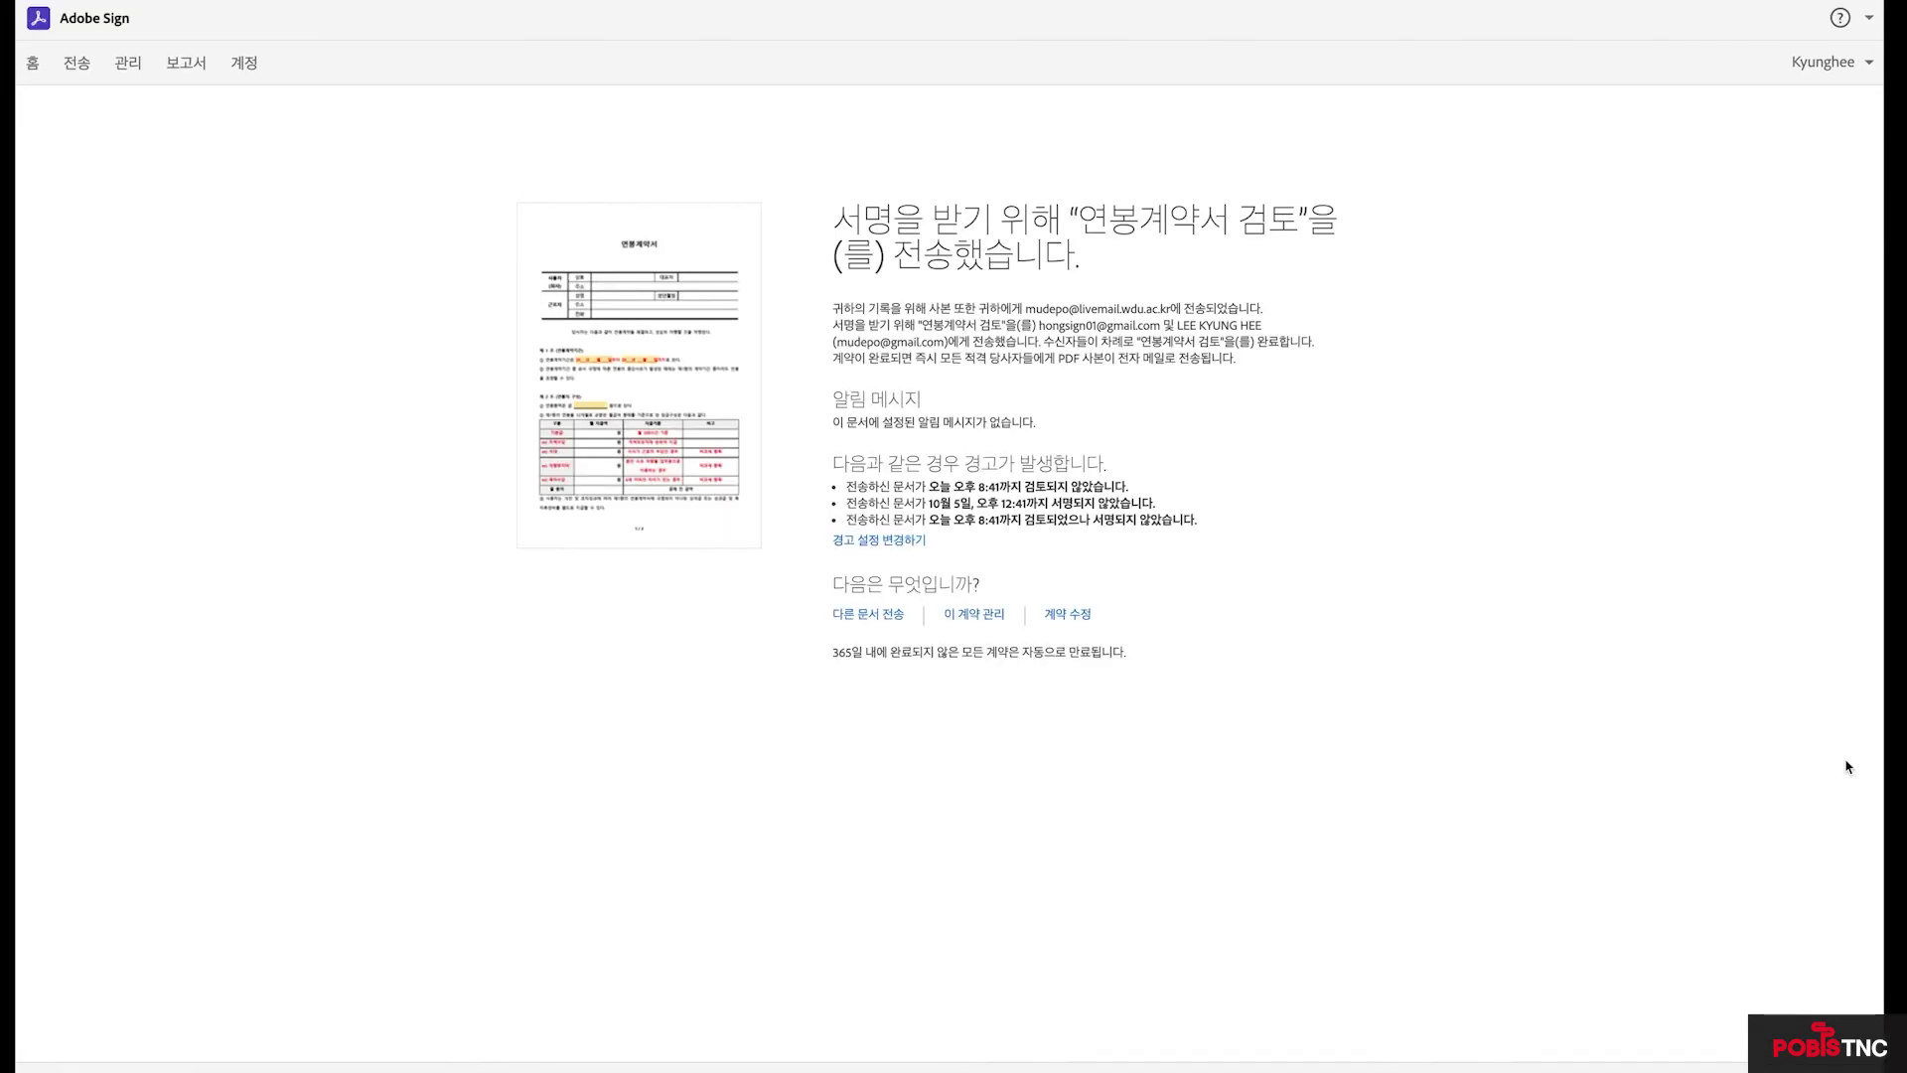
Switch to the first signer's Gmail inbox and open the signature request email for 연봉계약서 검토
key("ctrl+Up")
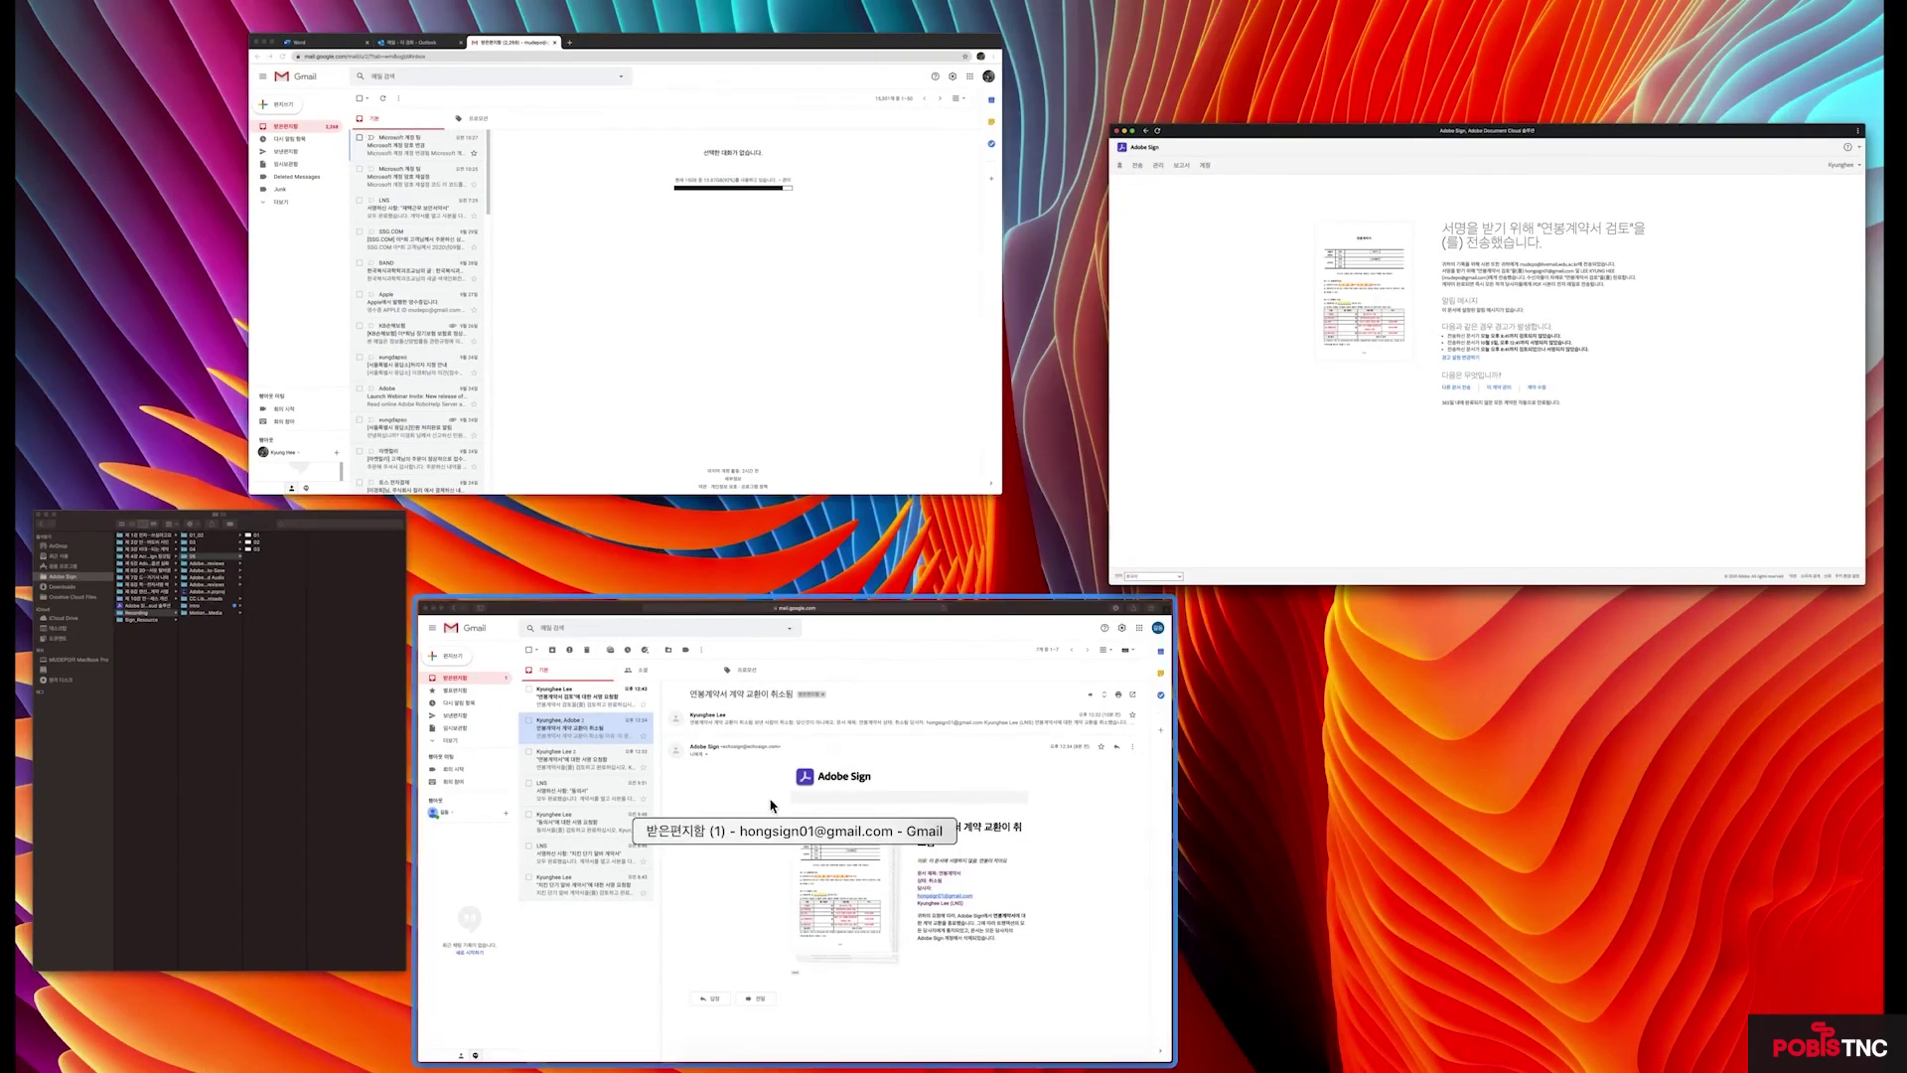
left_click(771, 805)
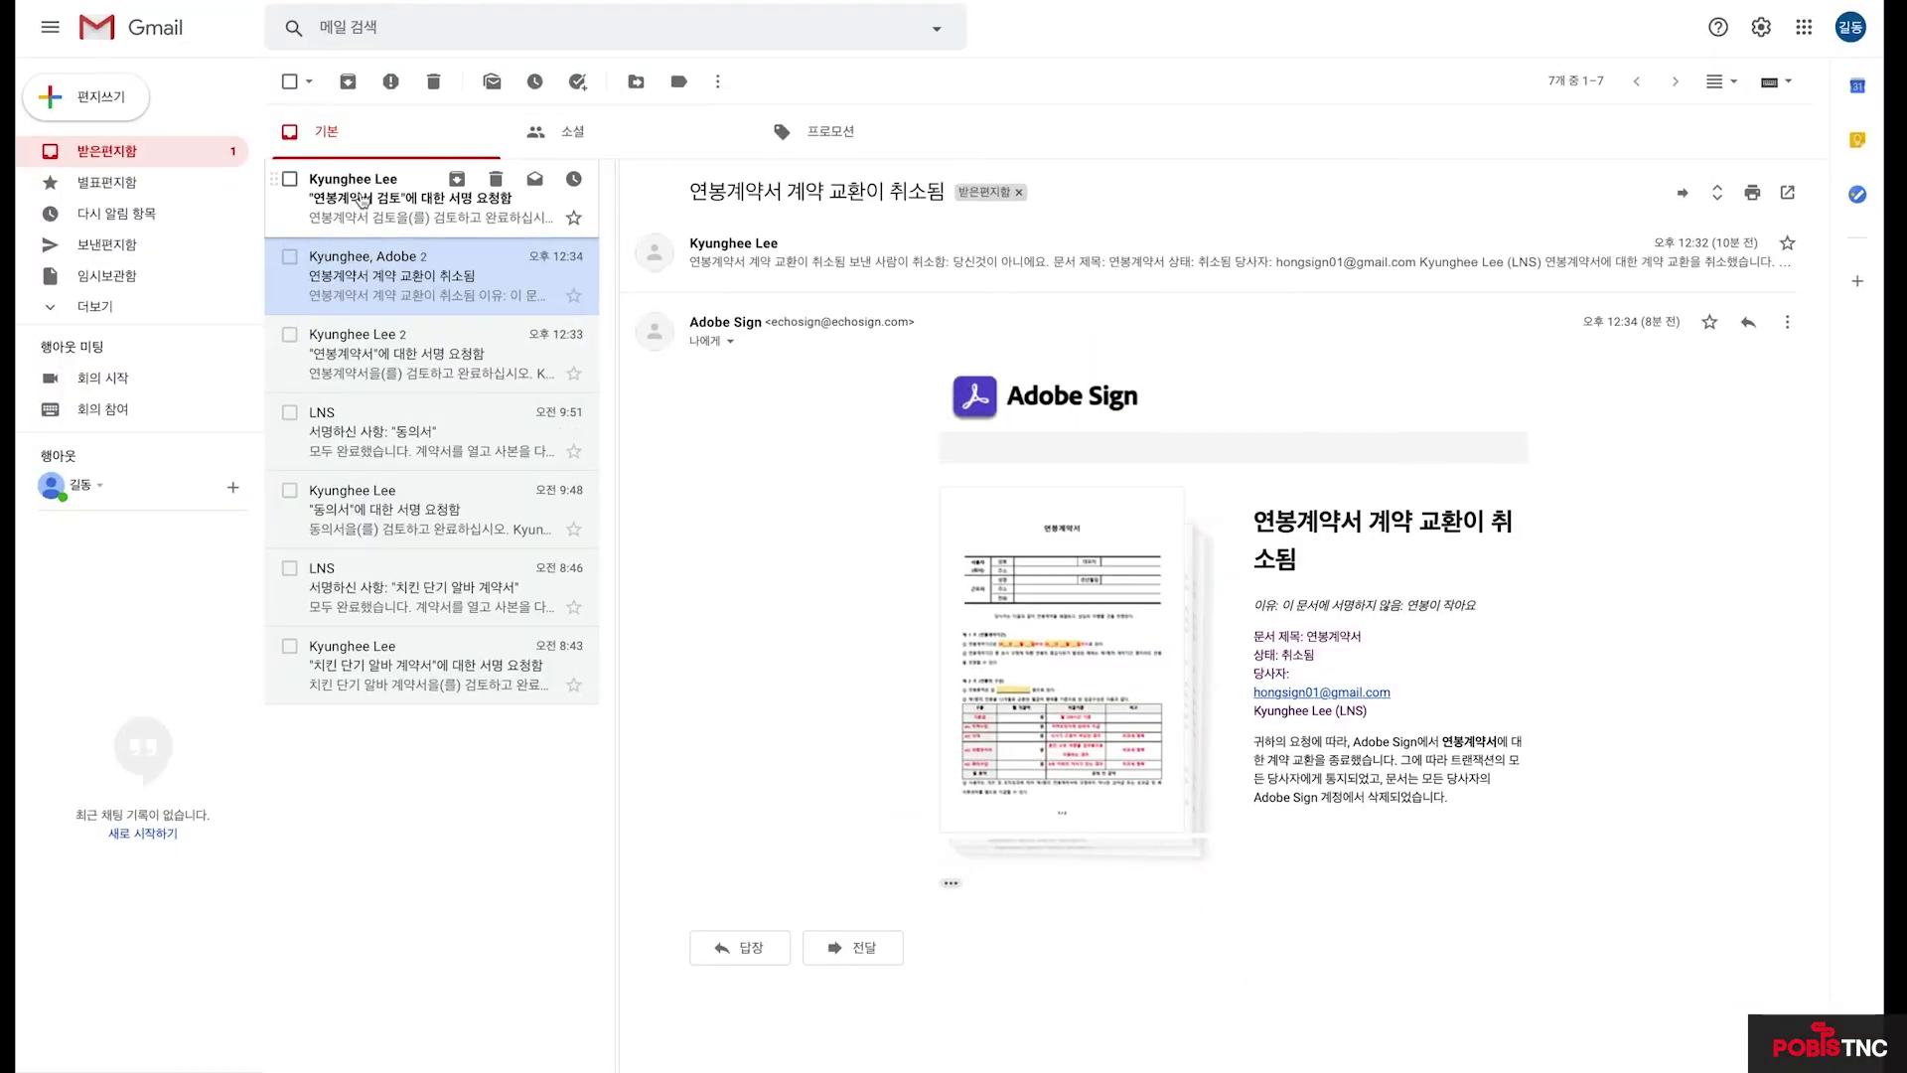
left_click(364, 201)
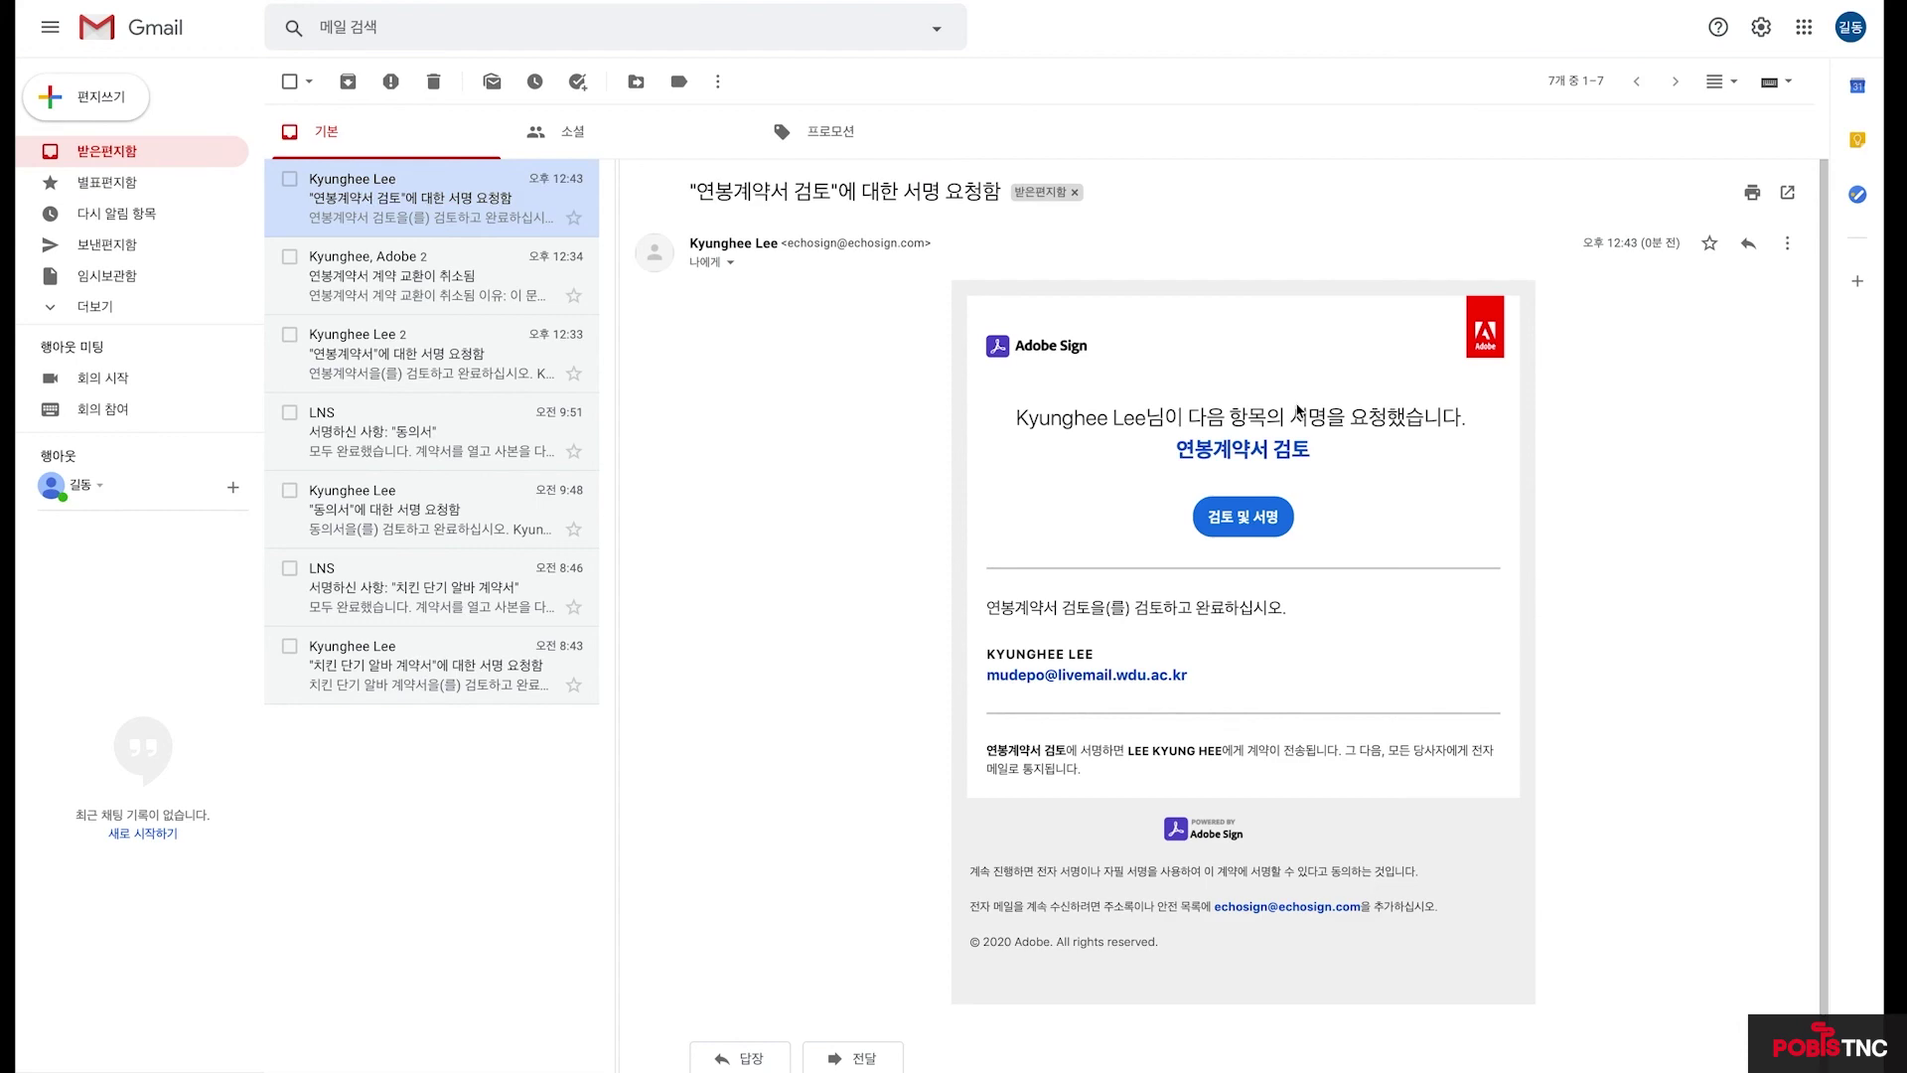
Switch to the second signer's Gmail inbox and check it for a signature request and which account is signed in
key("ctrl+Up")
left_click(903, 401)
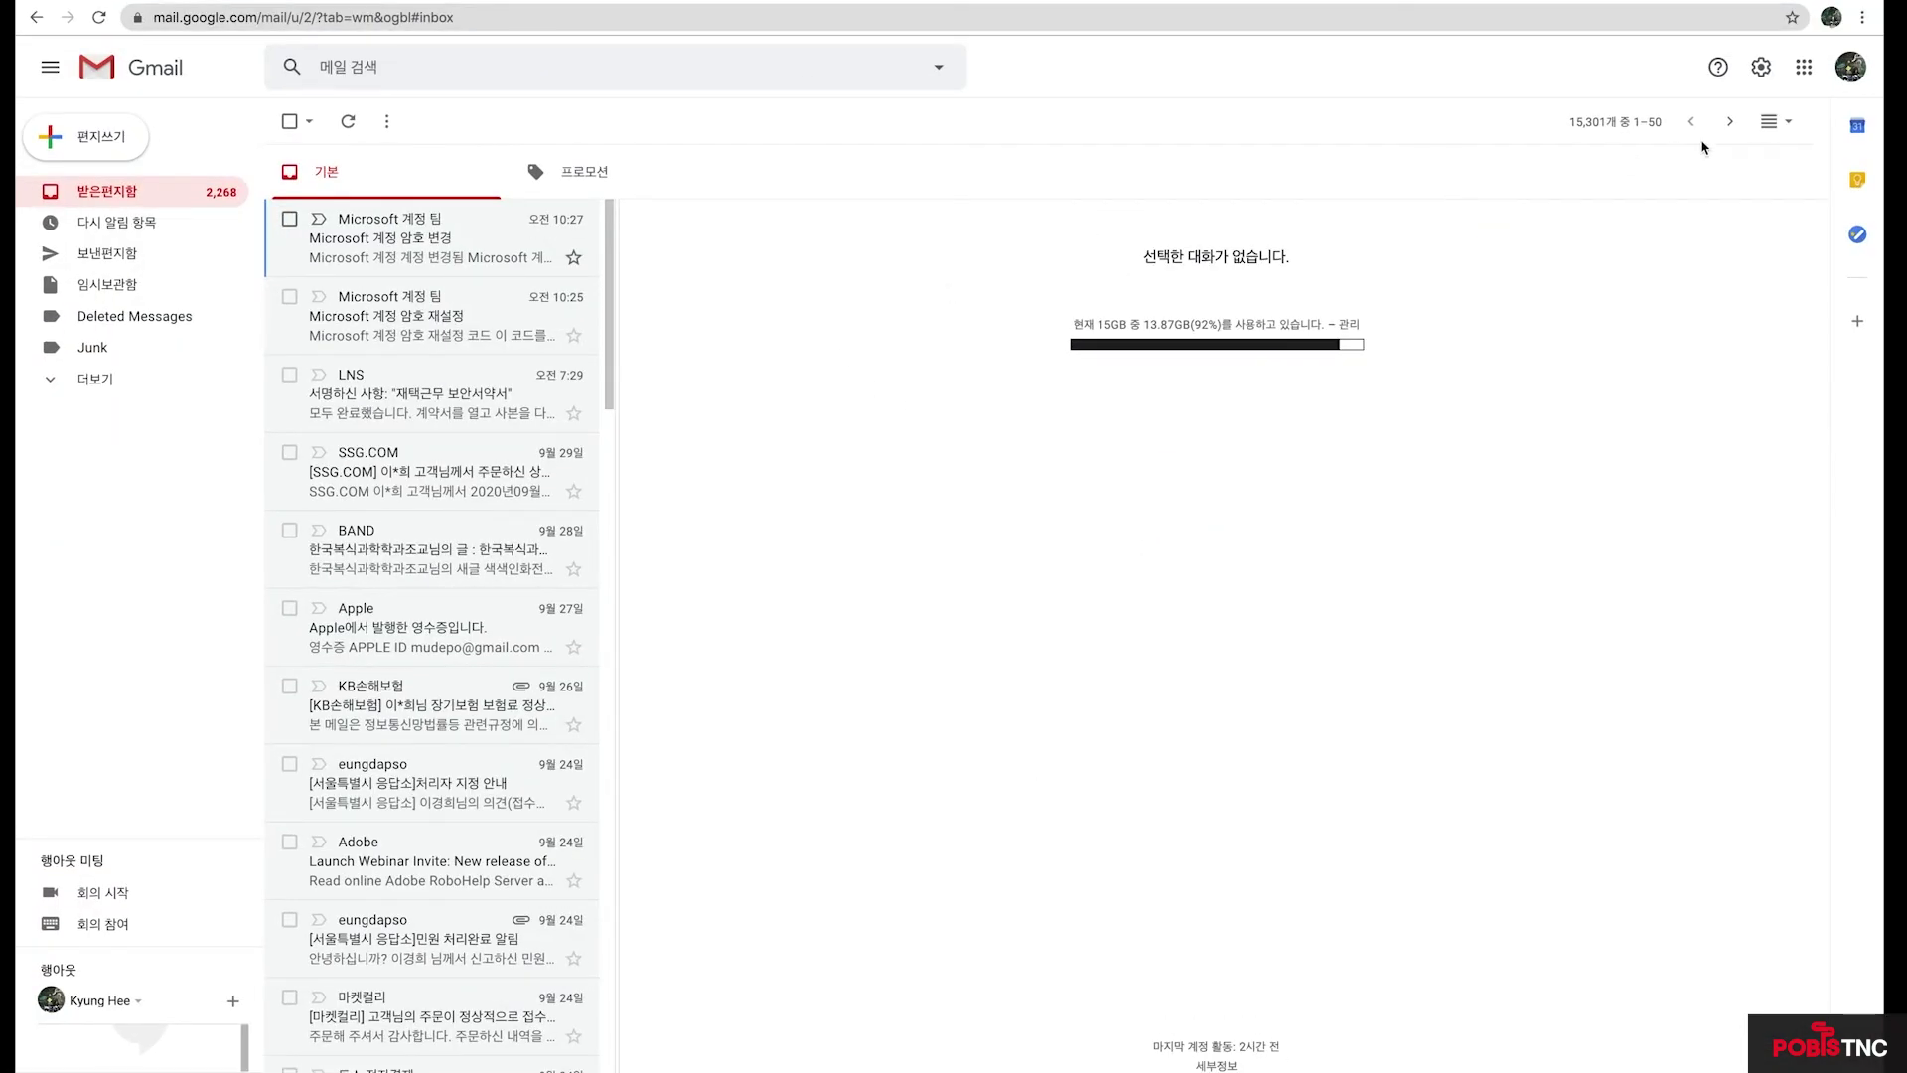
left_click(1852, 70)
left_click(1854, 72)
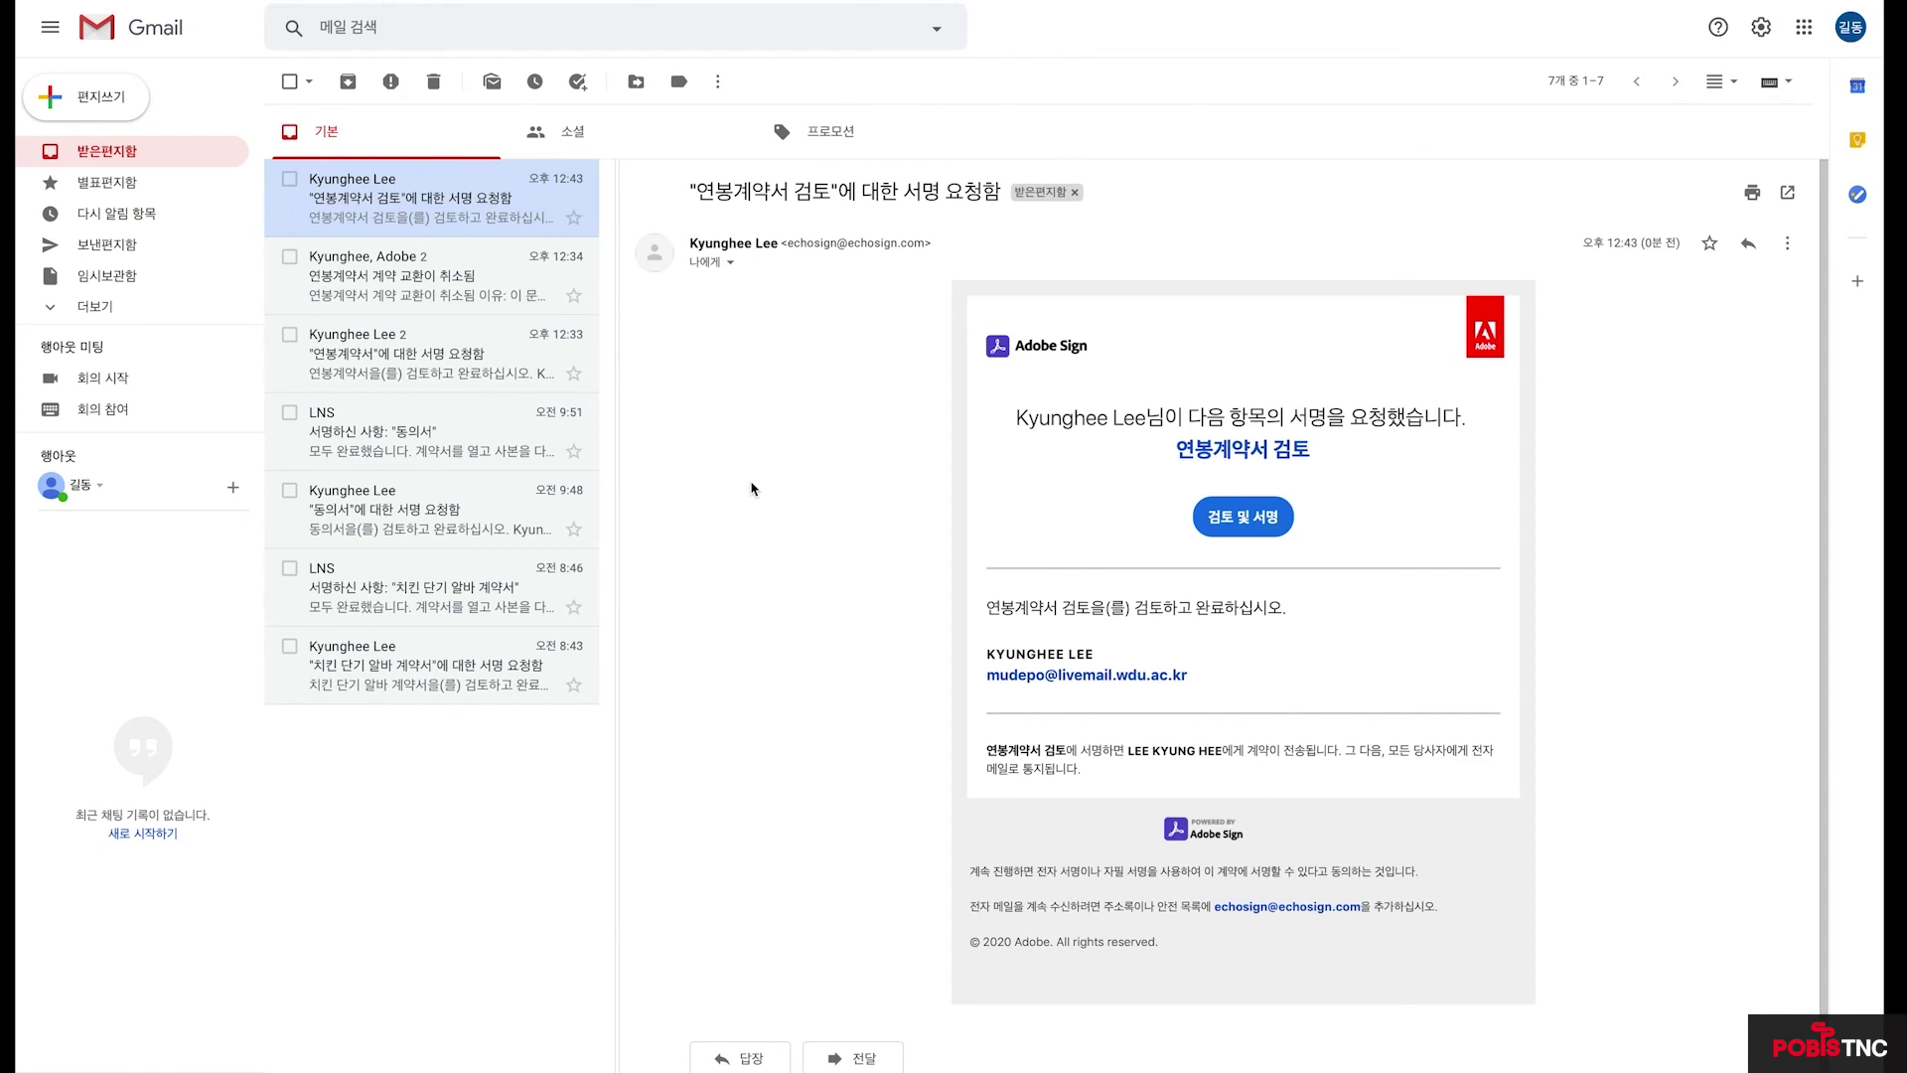
Open 연봉계약서 검토 from the first signer's request email and draw a handwritten signature for the signature field
left_click(1257, 526)
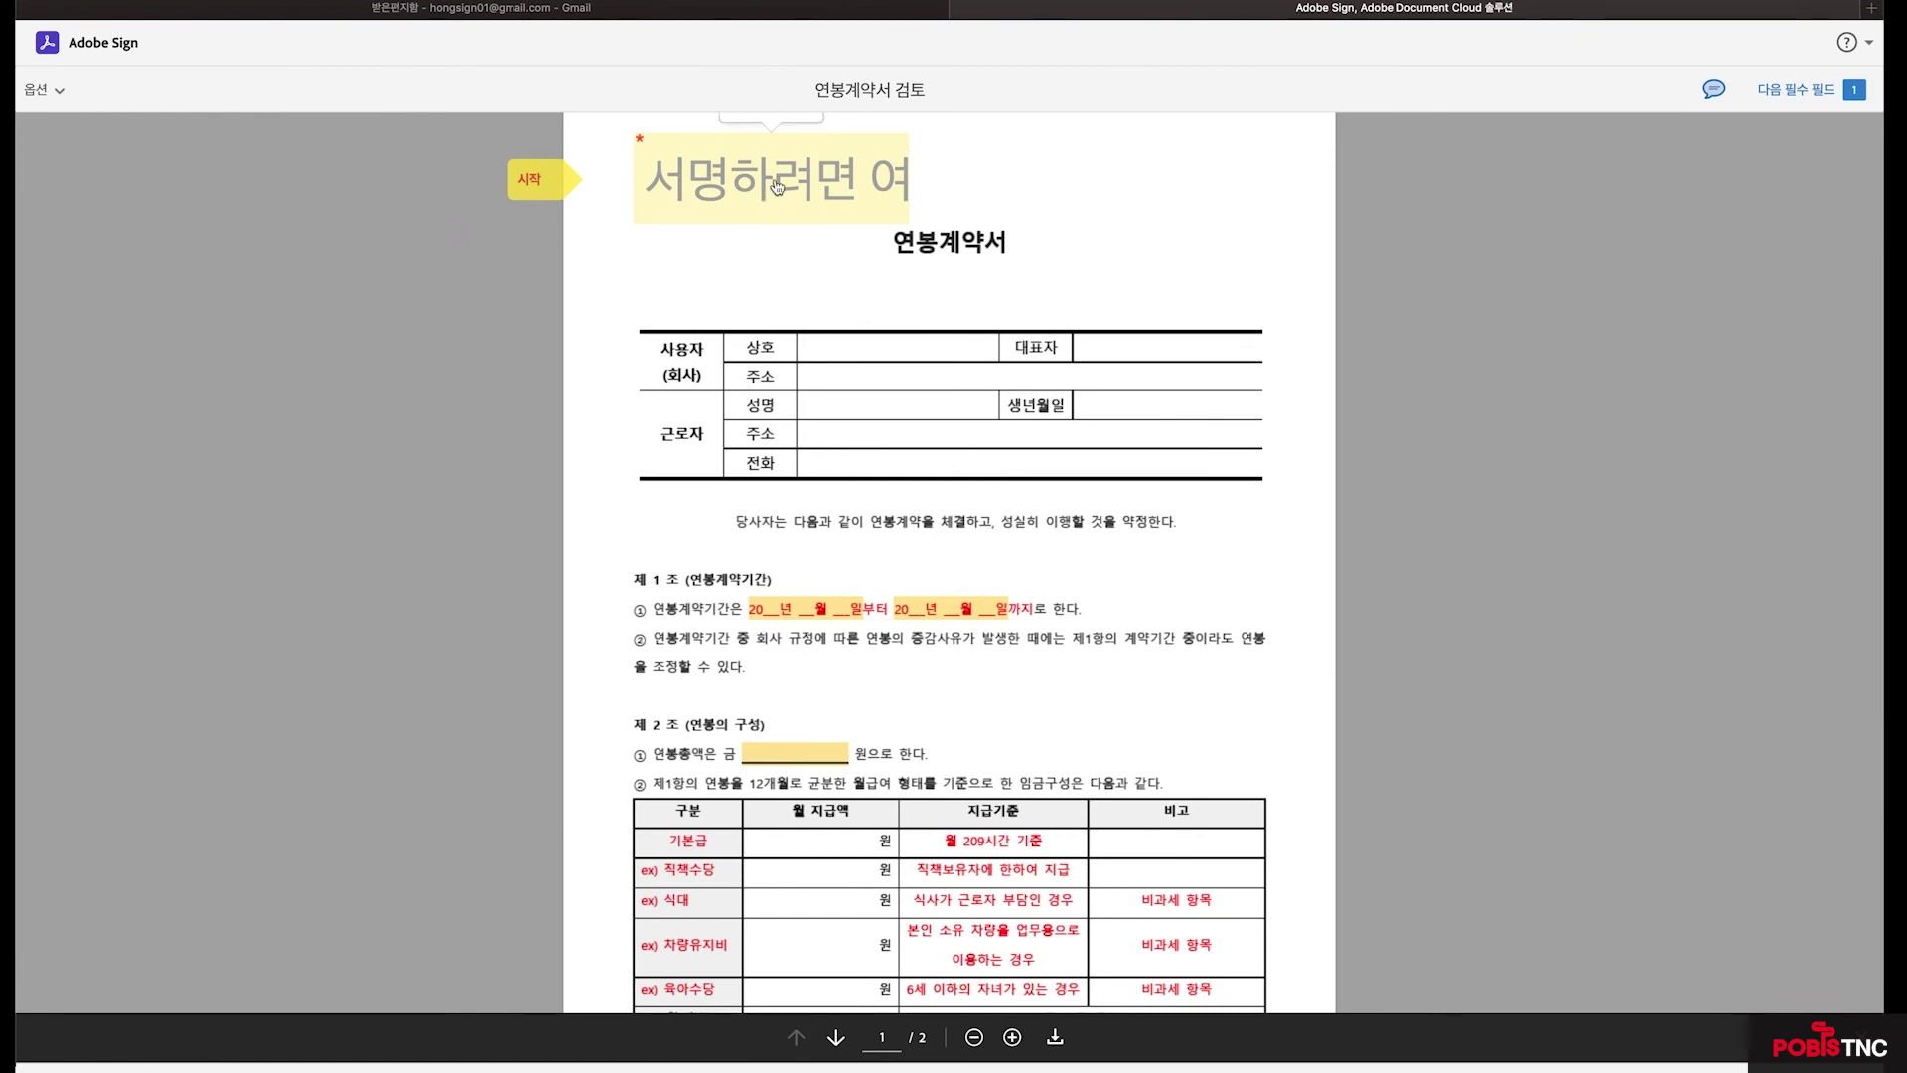
left_click(783, 185)
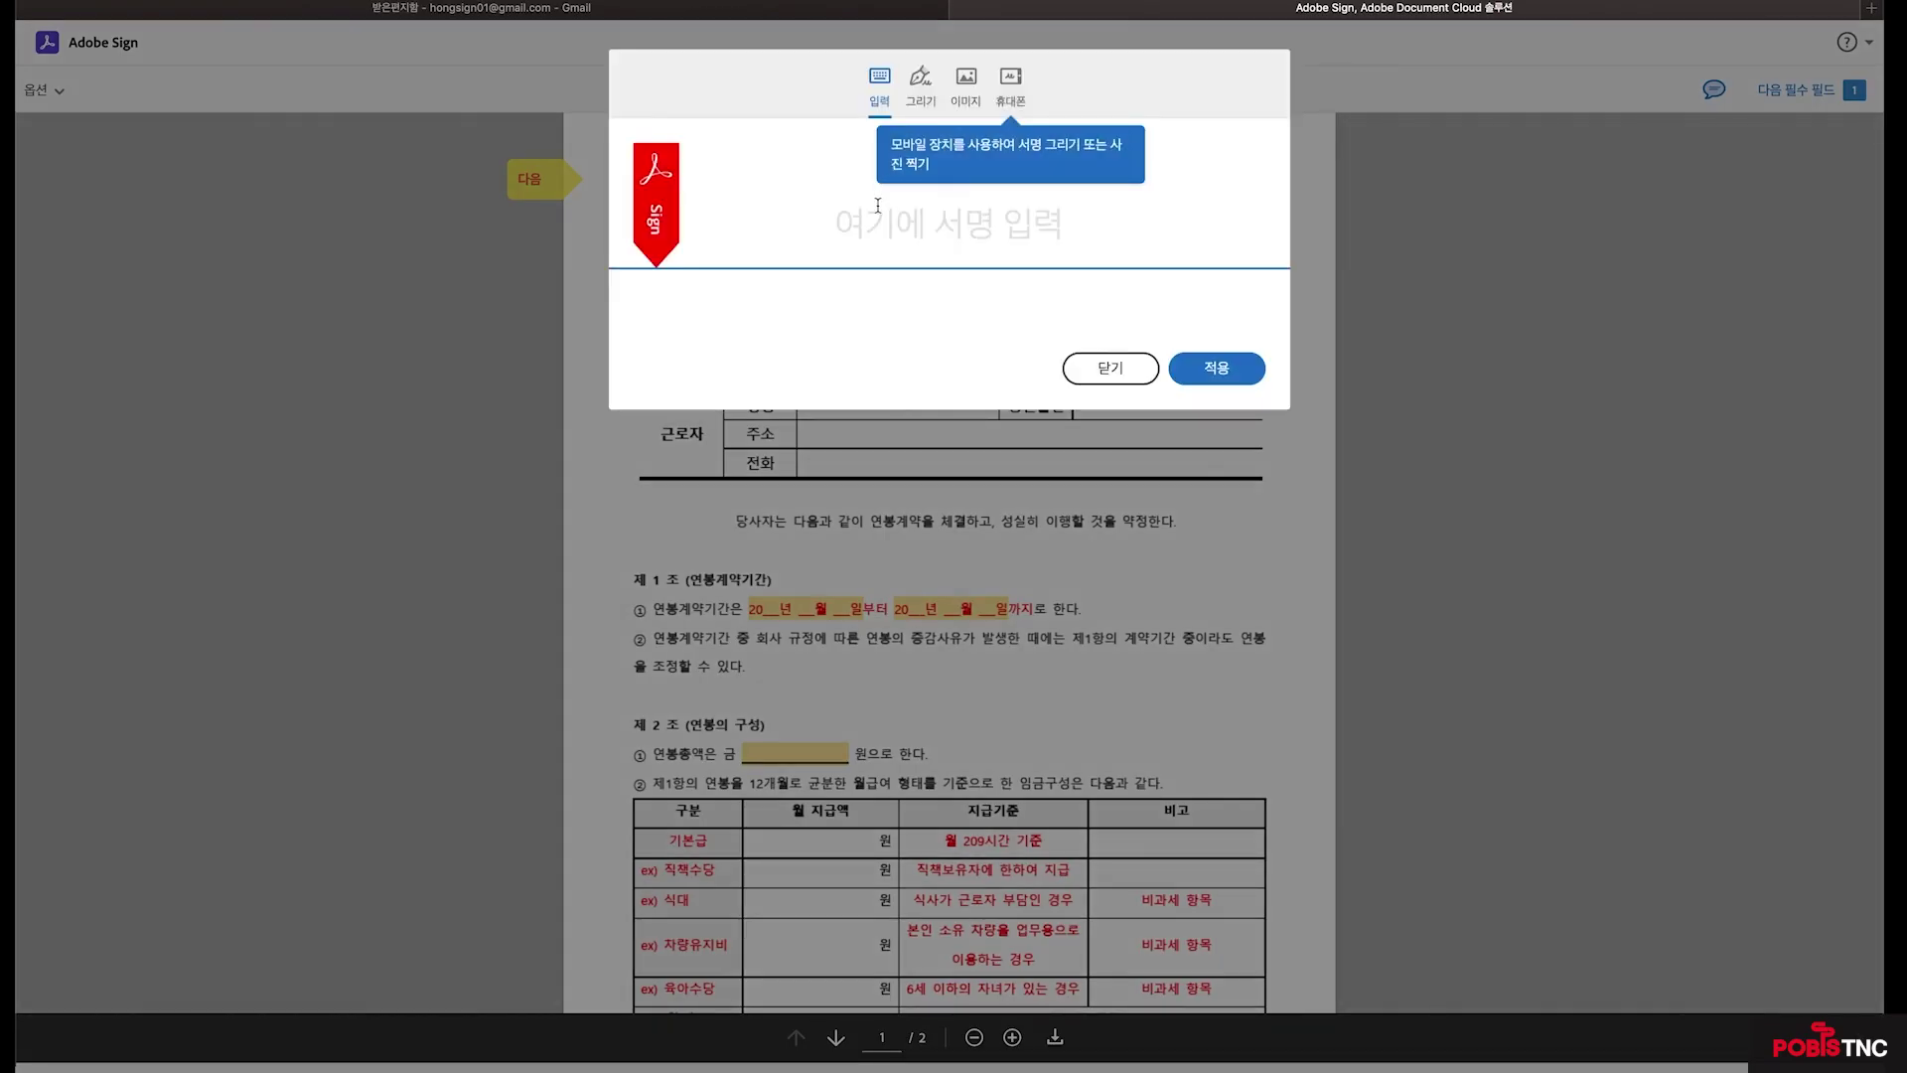
left_click(921, 79)
mouse_move(871, 219)
left_mouse_down()
mouse_move(924, 231)
mouse_move(1006, 204)
mouse_move(976, 247)
mouse_move(1144, 254)
left_mouse_up()
Enter the first signer's full name, apply the drawn signature and submit the signed agreement
left_click(735, 359)
type("ghd")
key("BackSpace")
key("BackSpace")
key("BackSpace")
type("홍")
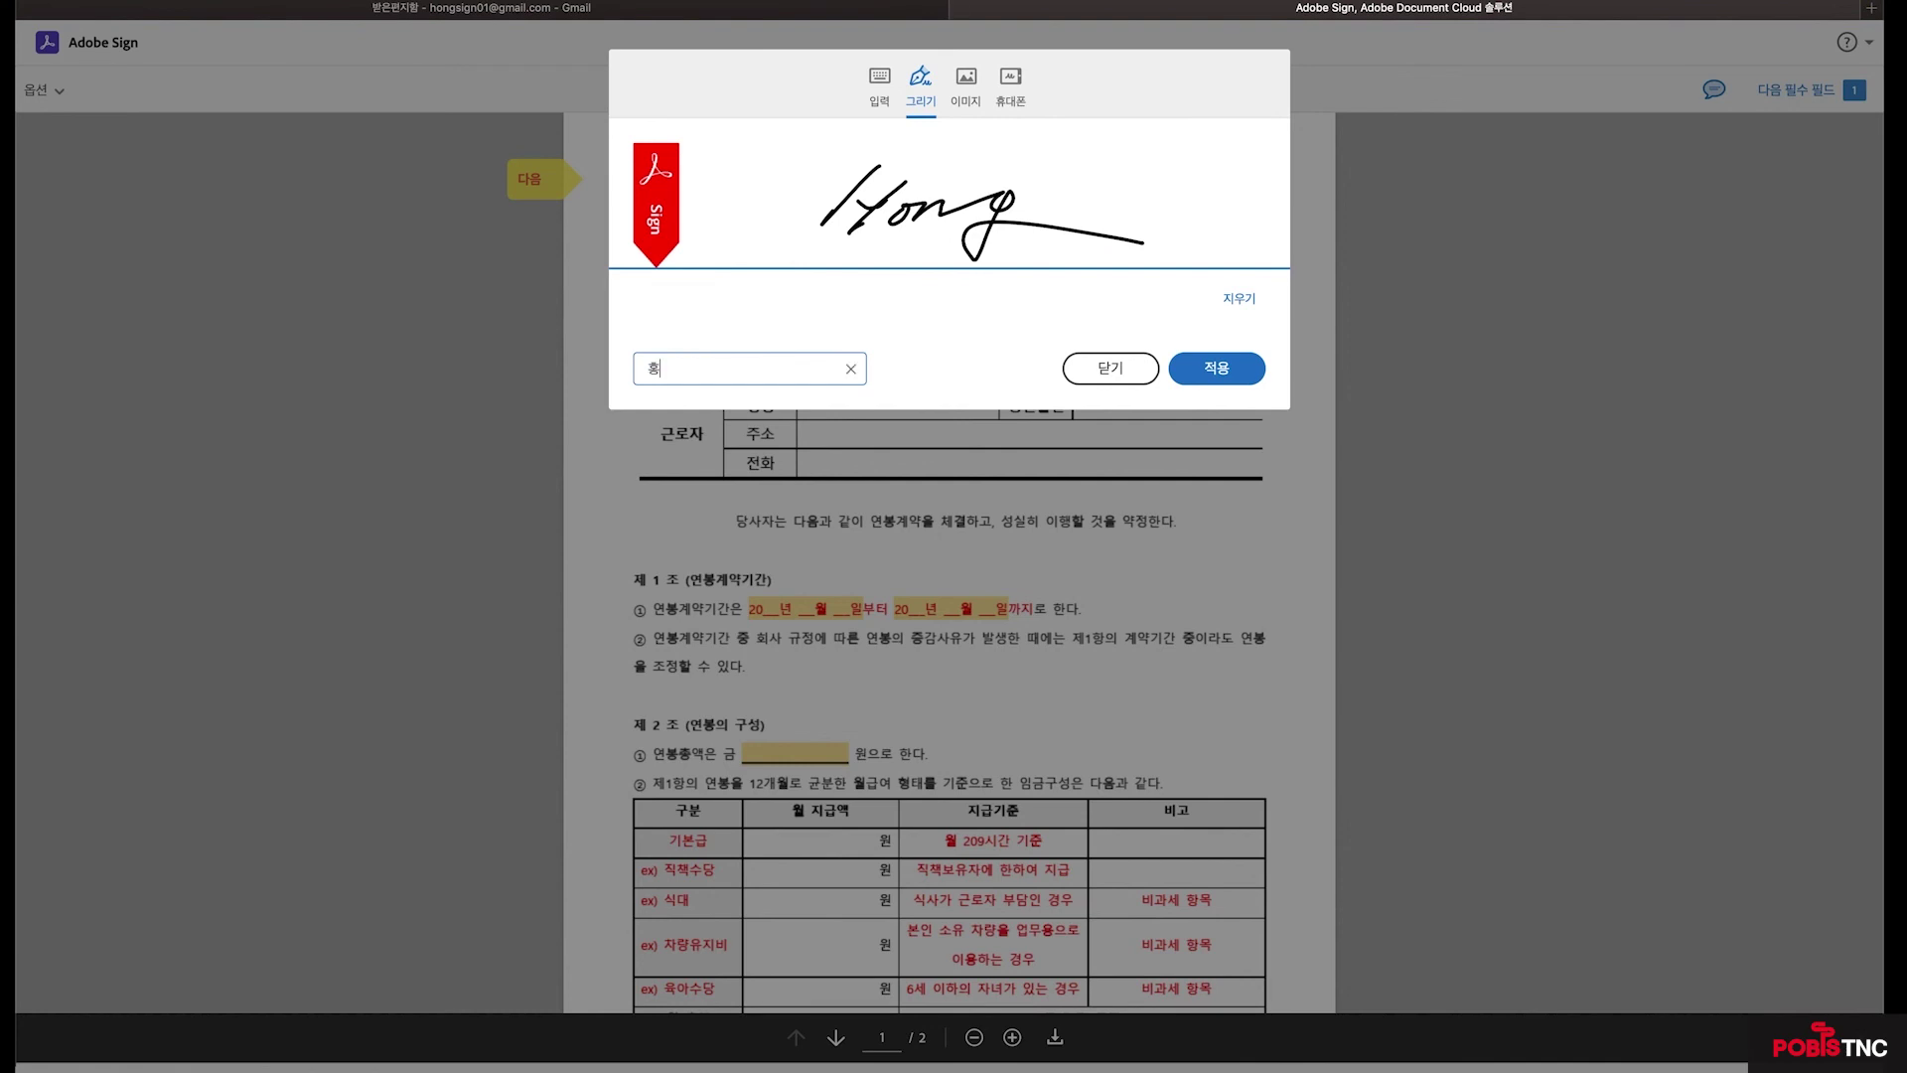
type("기동")
left_click(1235, 366)
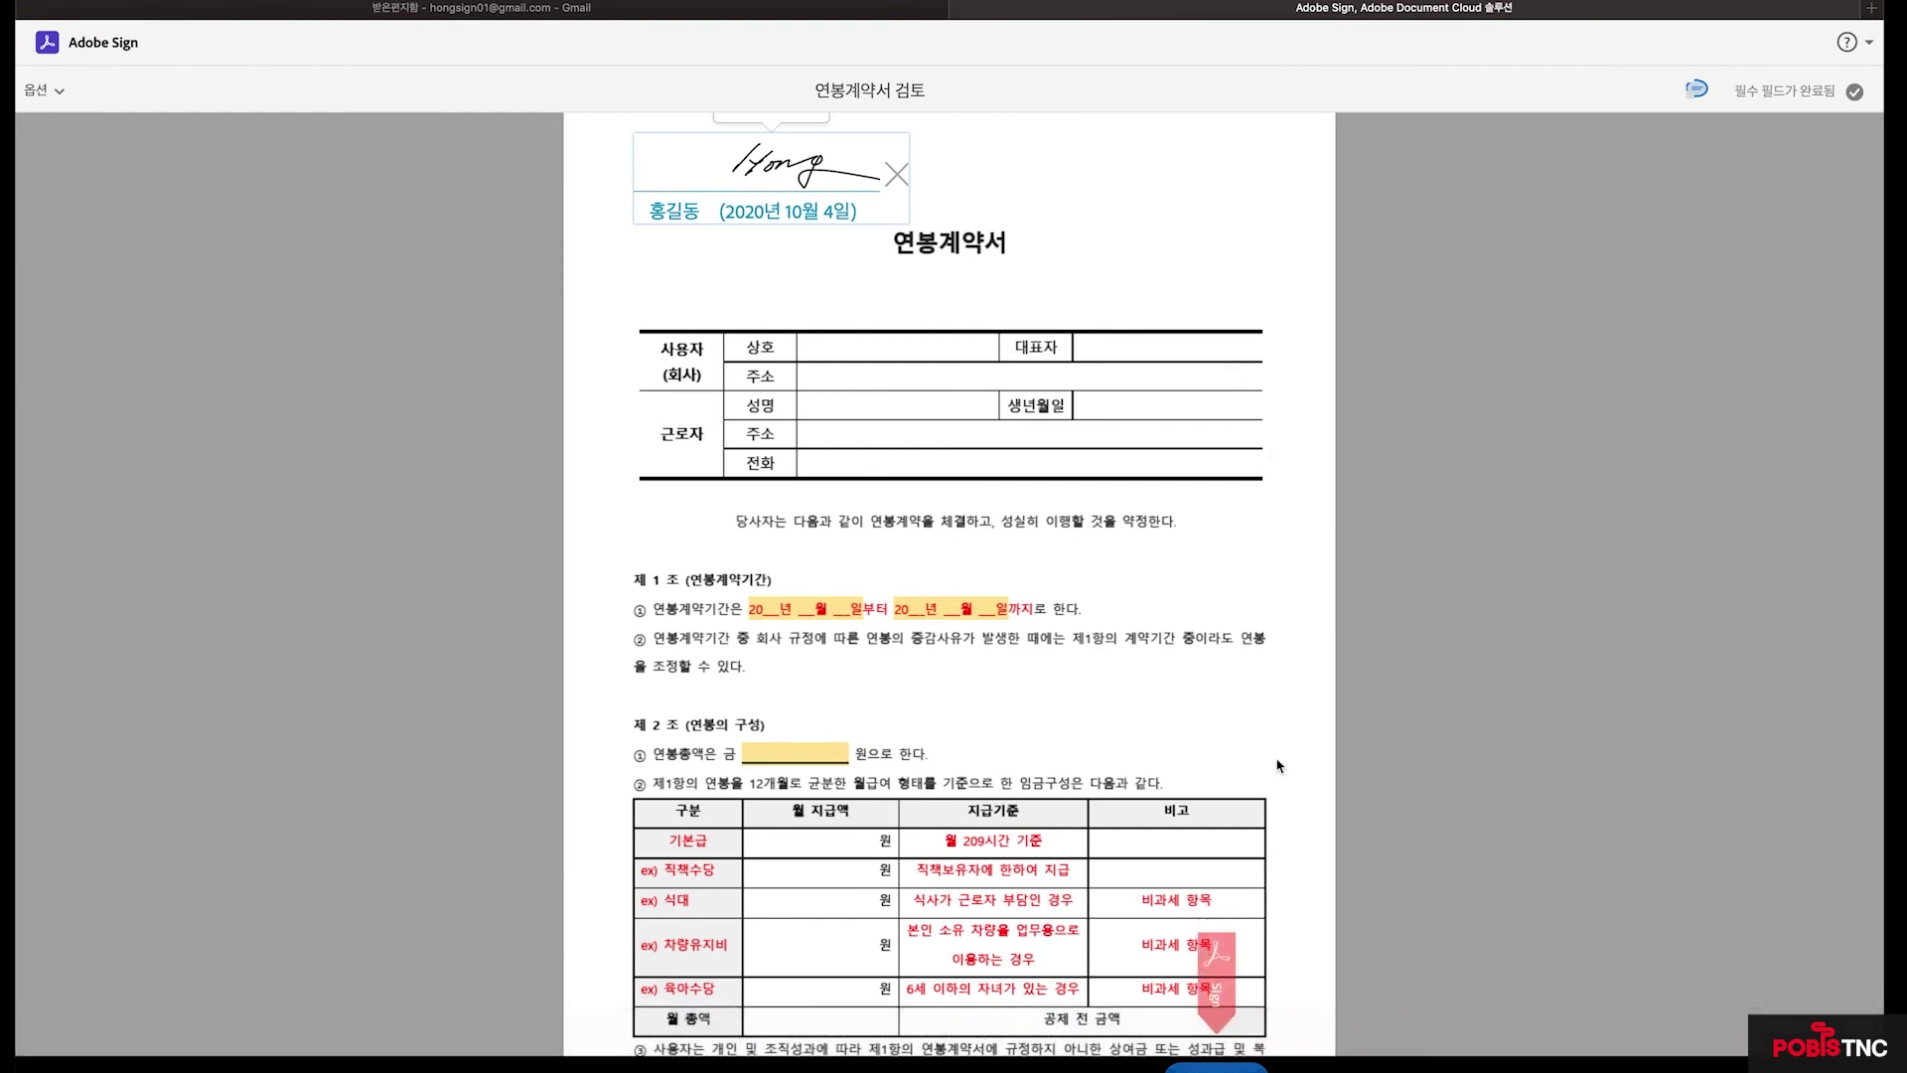
left_click(1214, 1066)
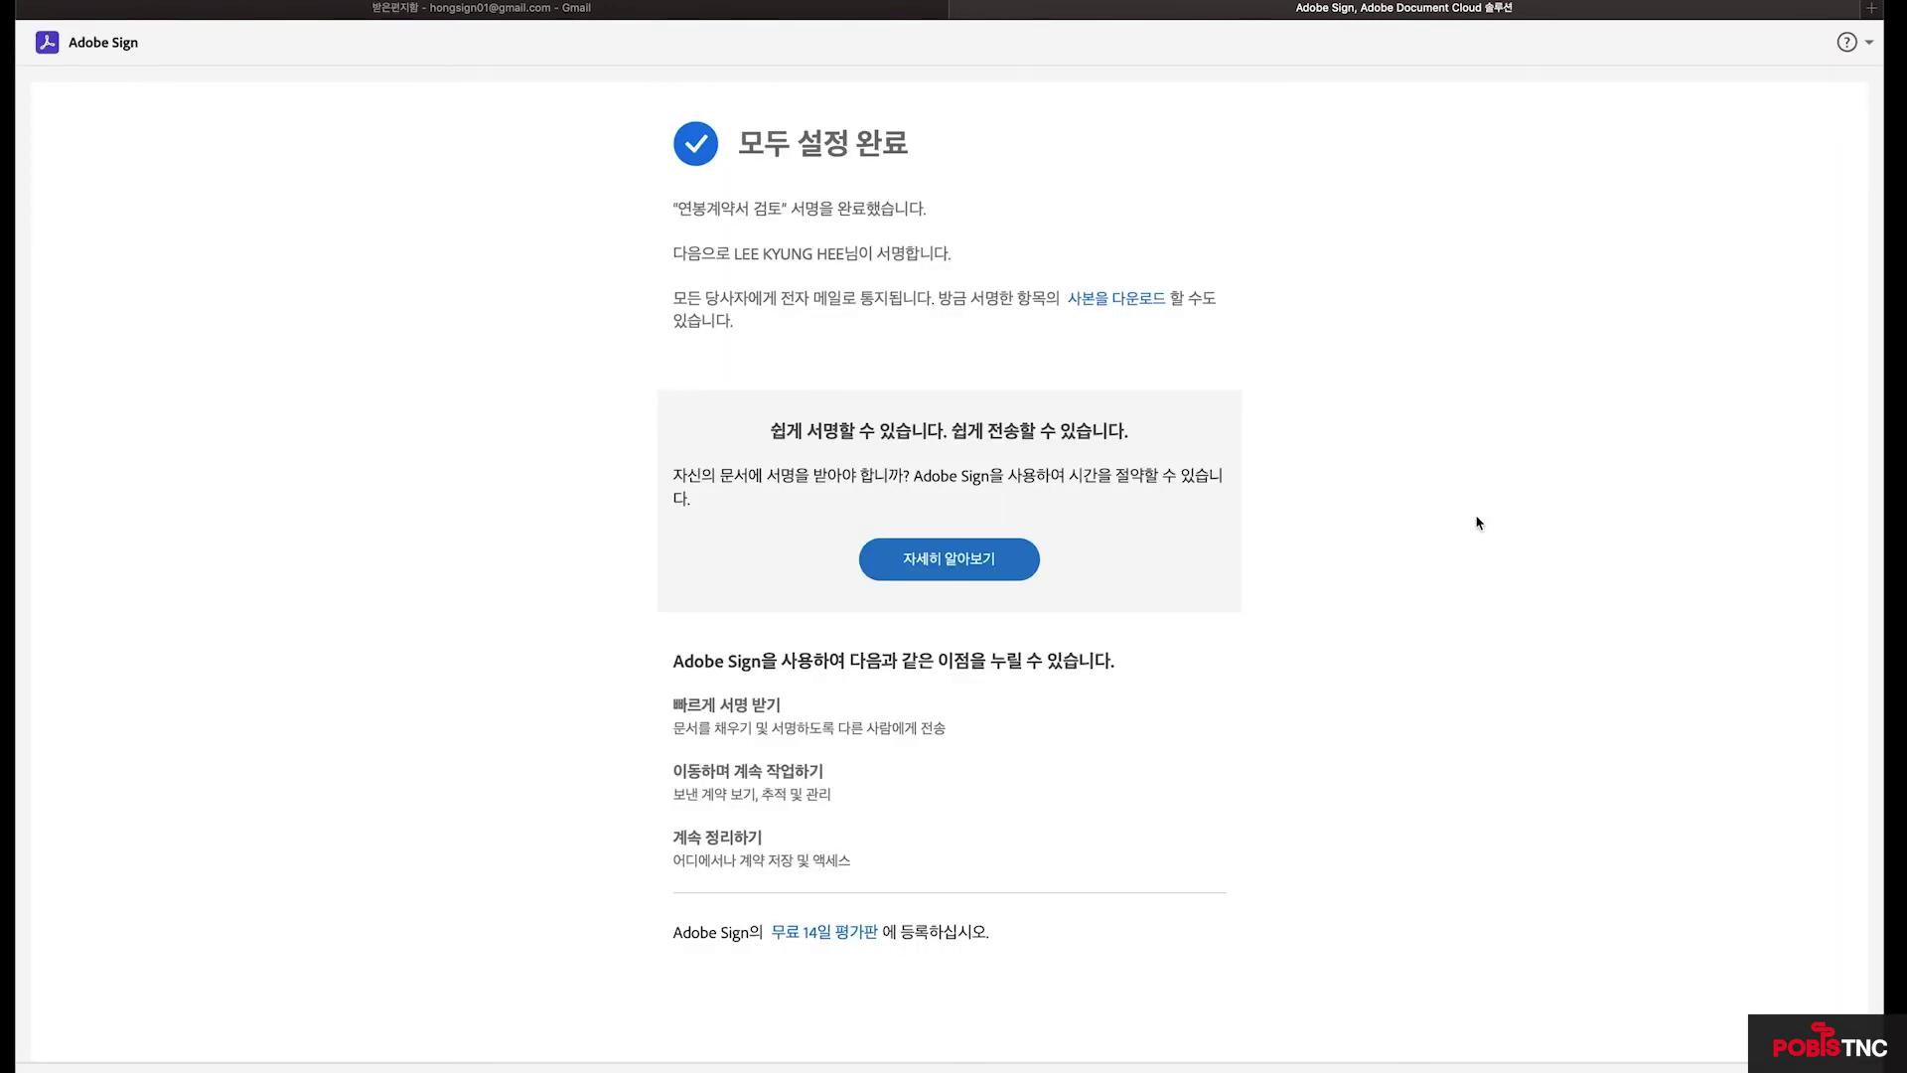
Switch to the second signer's Gmail inbox and open the signature request email for 연봉계약서 검토
key("ctrl+Up")
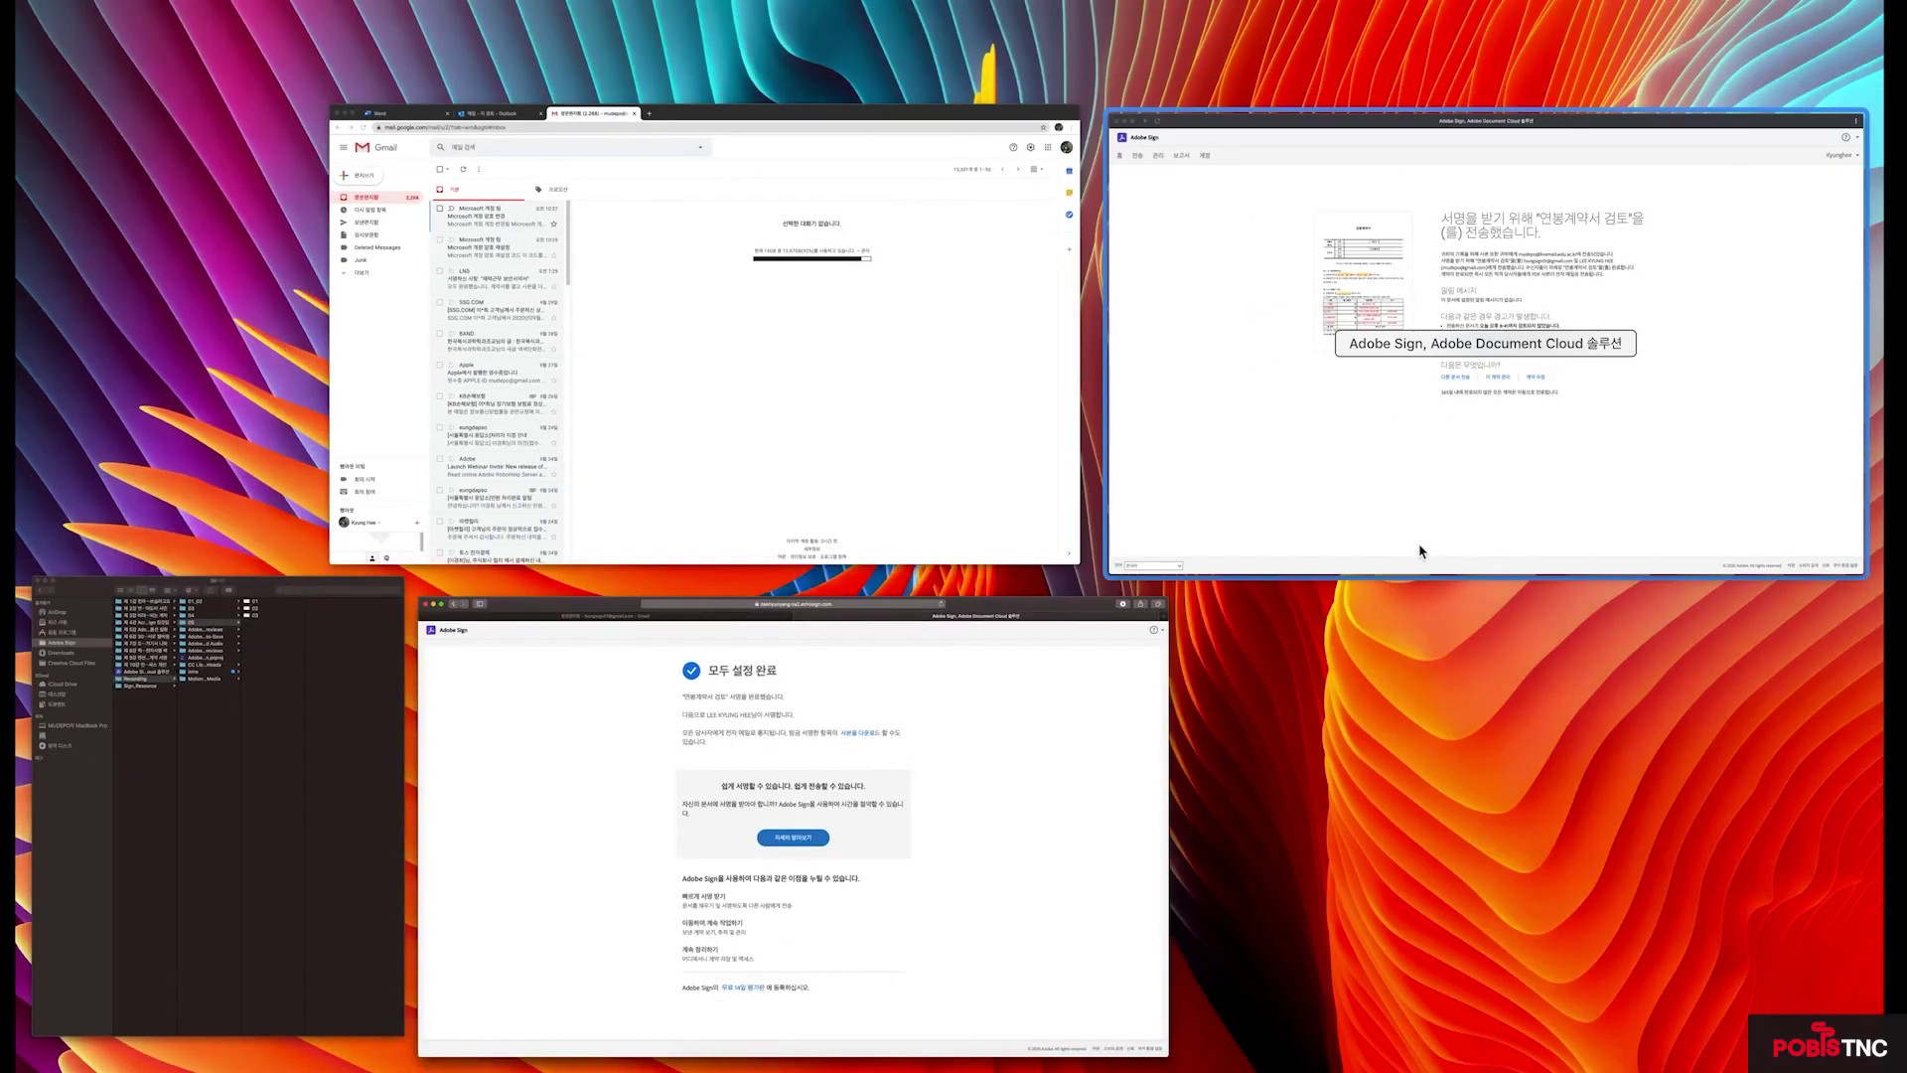
left_click(971, 510)
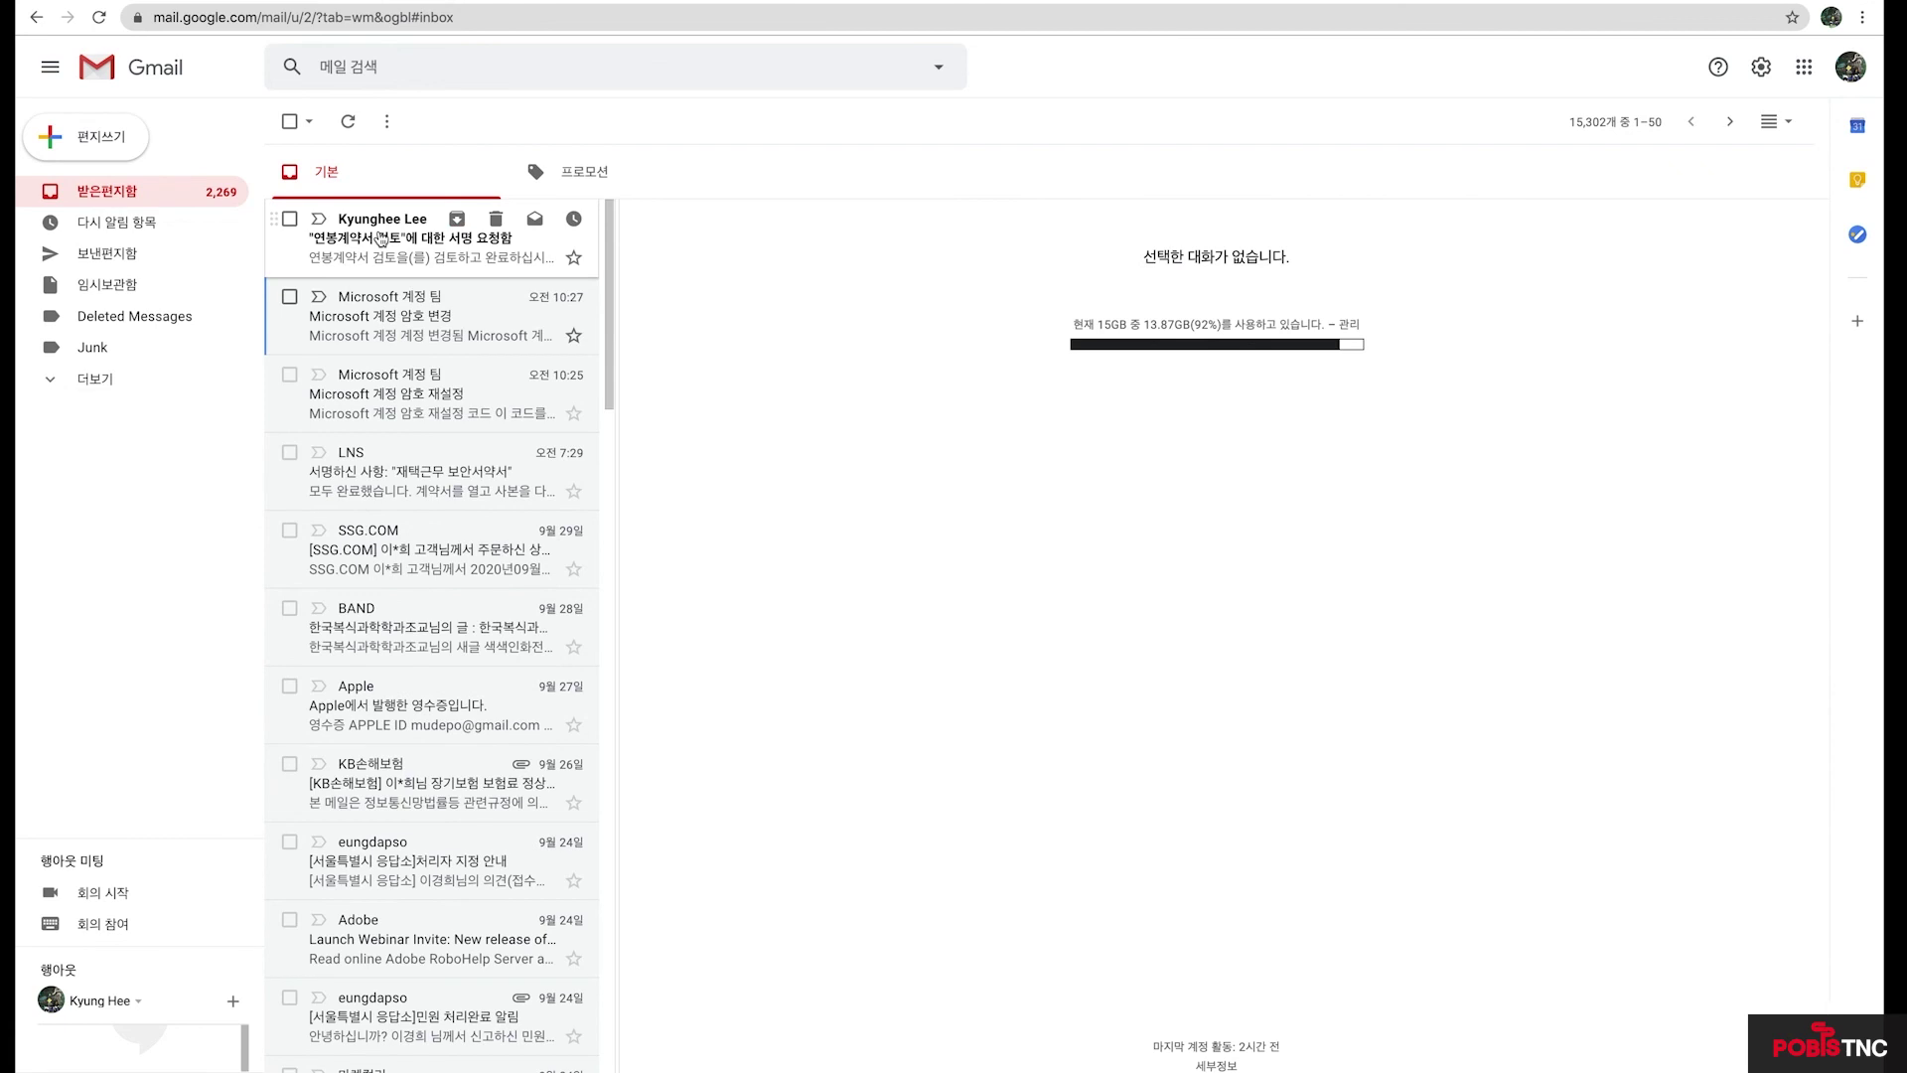
left_click(380, 239)
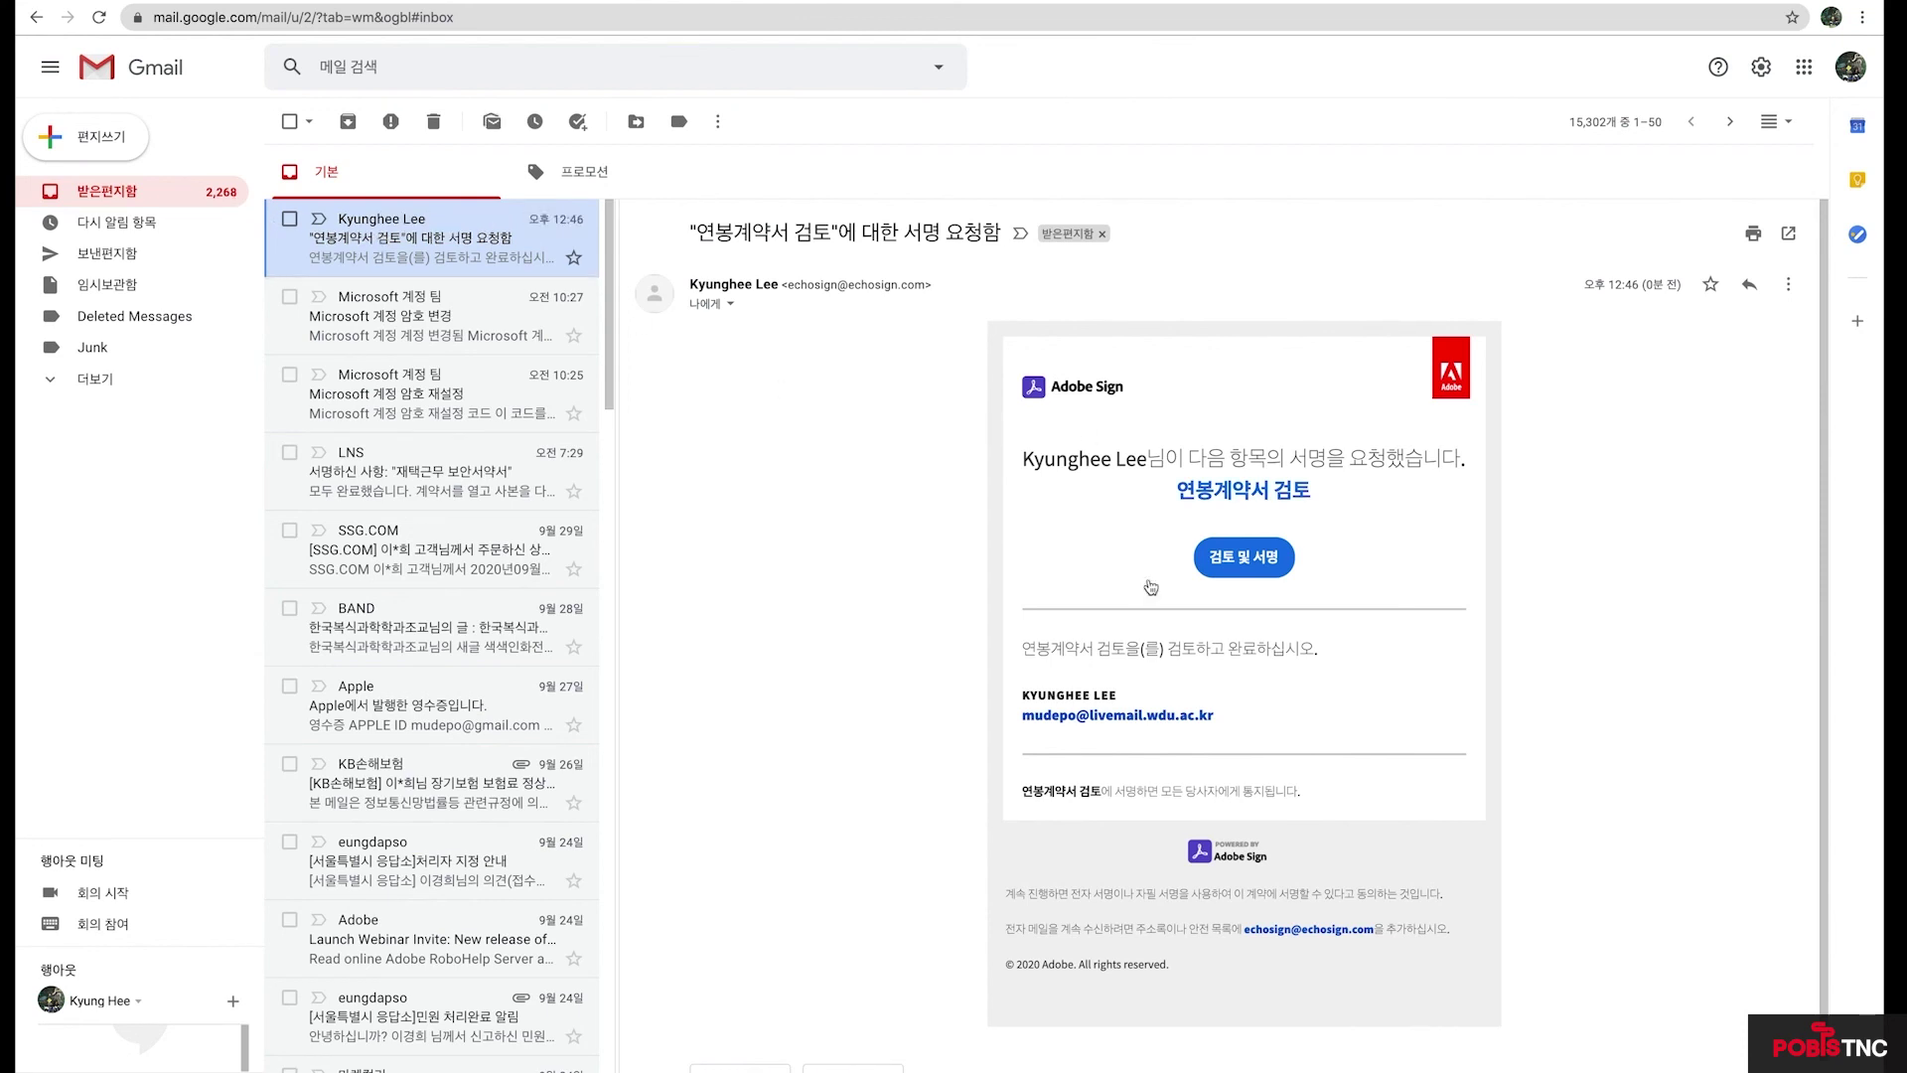
Open the agreement from the request email, add the second signer's handwritten signature beside the first and submit it
left_click(1228, 563)
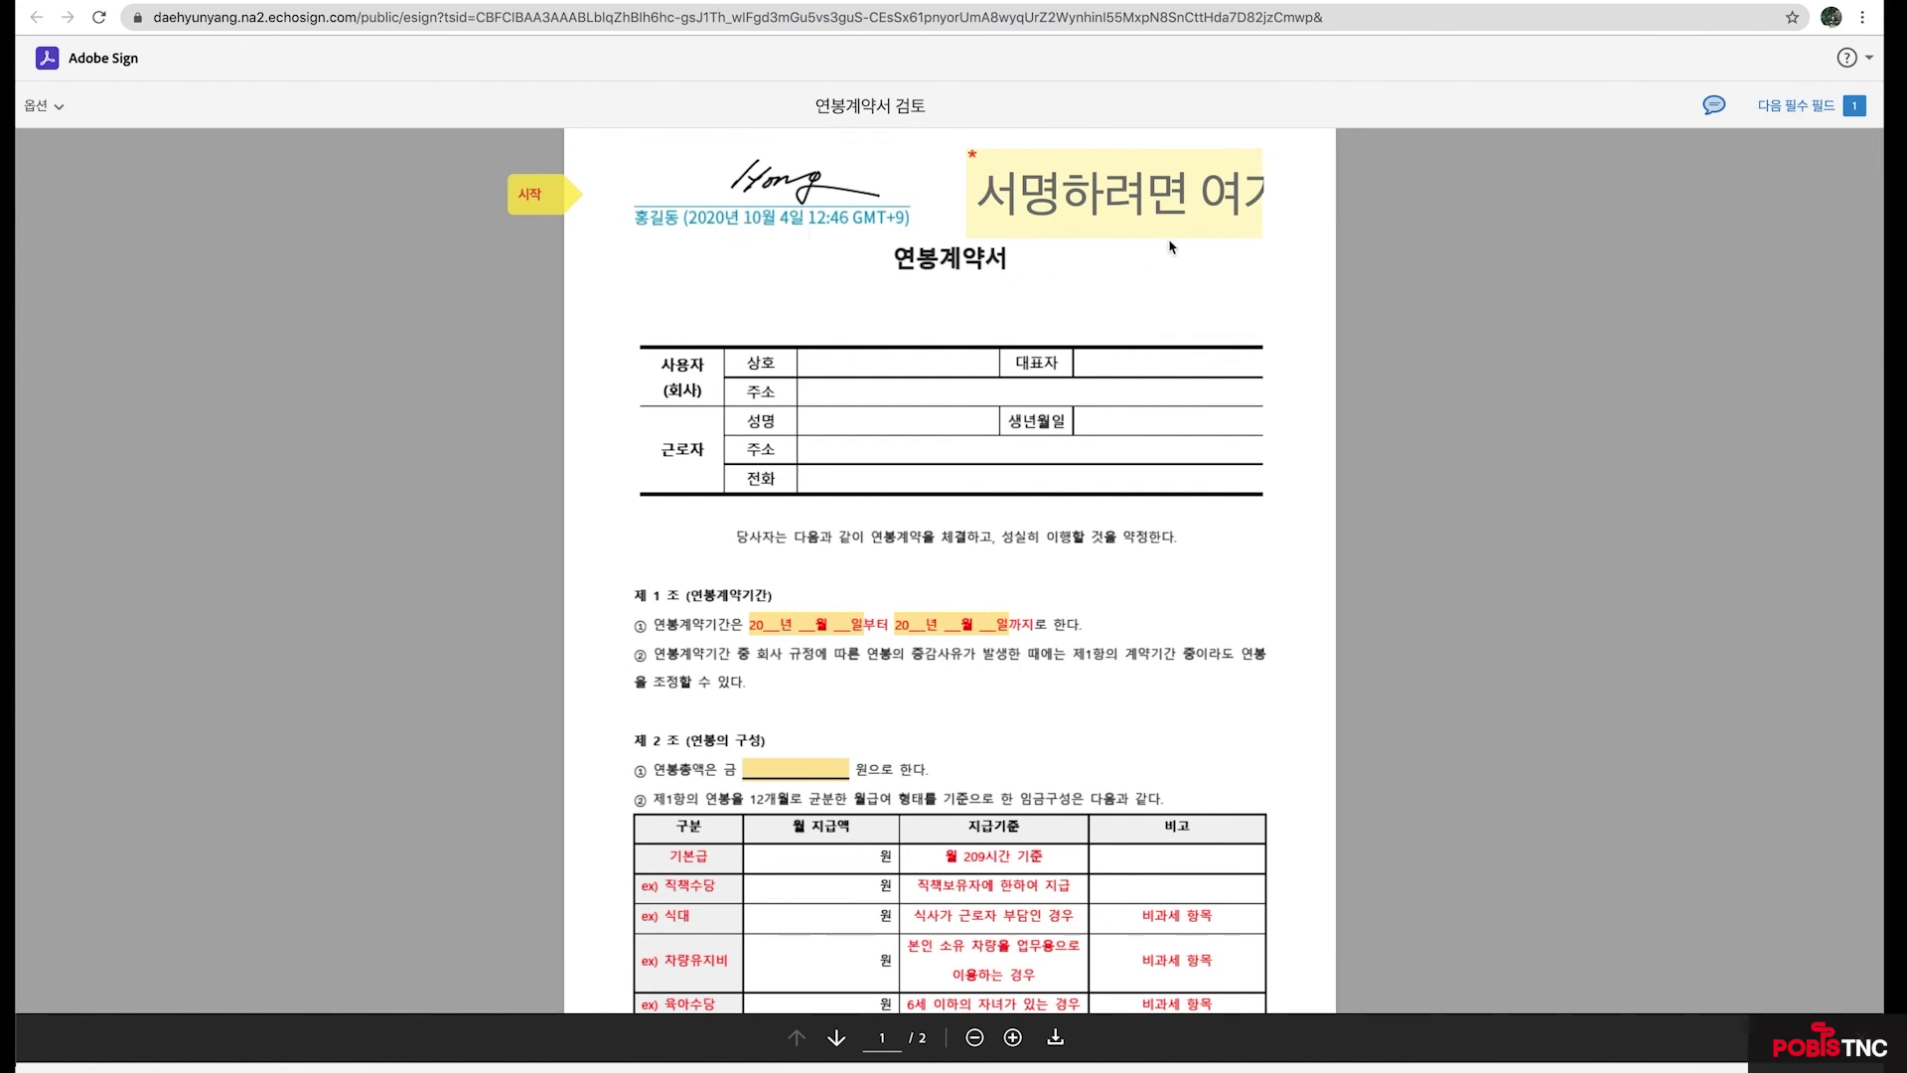
left_click(1154, 194)
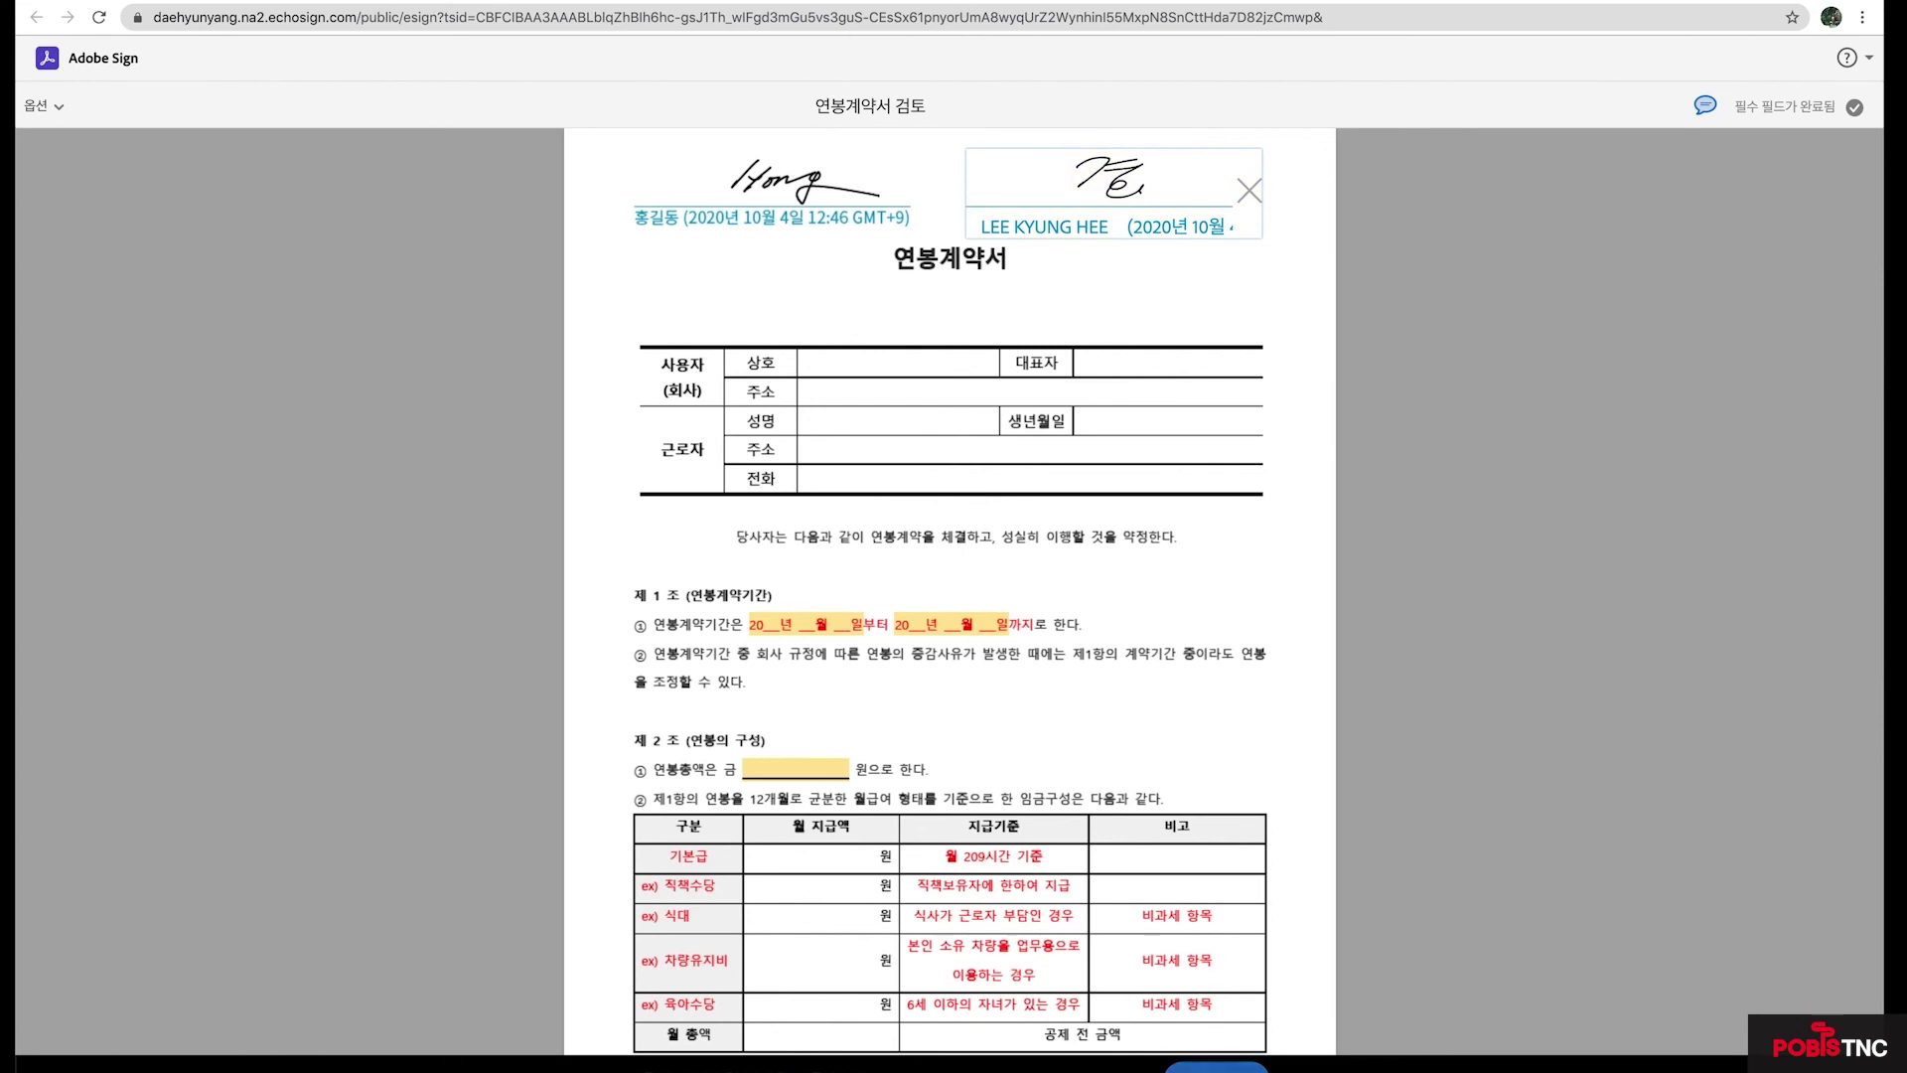
left_click(1217, 1068)
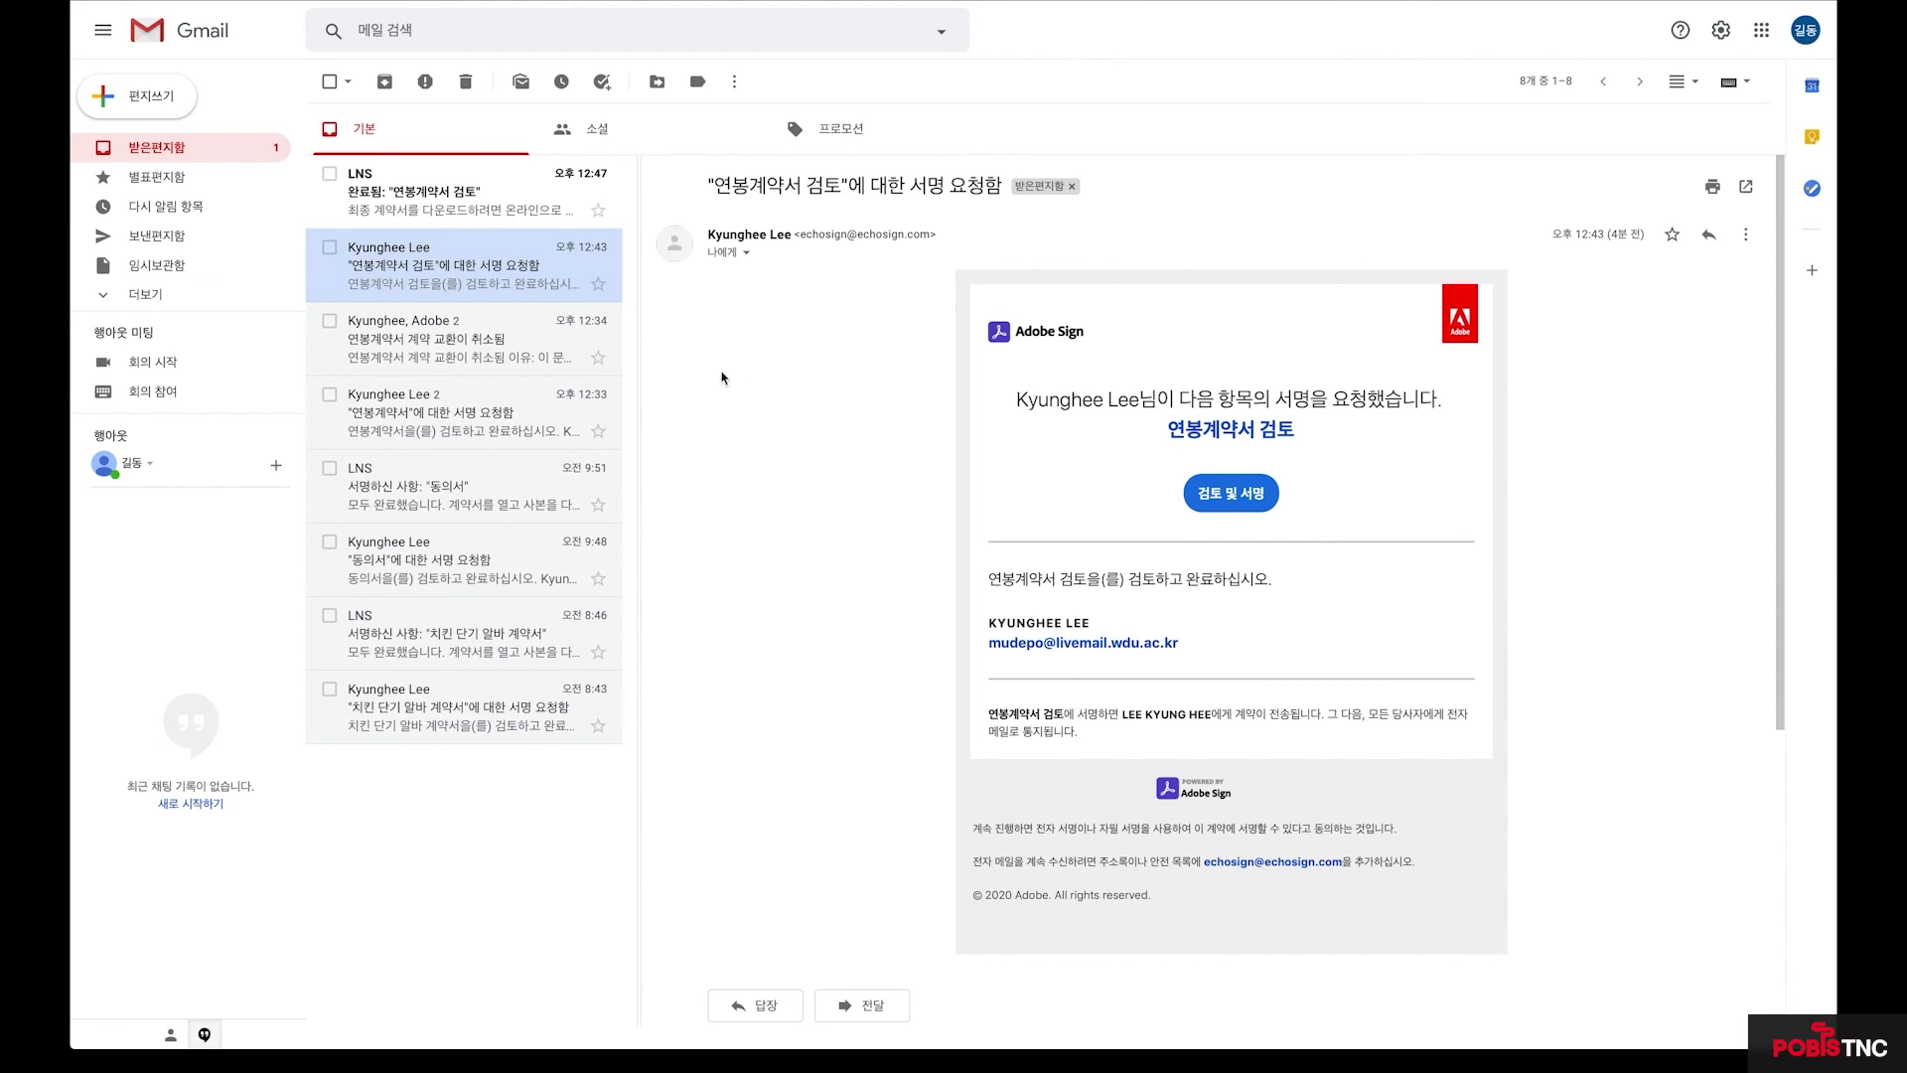
Open the completed 연봉계약서 검토 agreement from the first signer's completion email and examine its signatures and pages
left_click(450, 193)
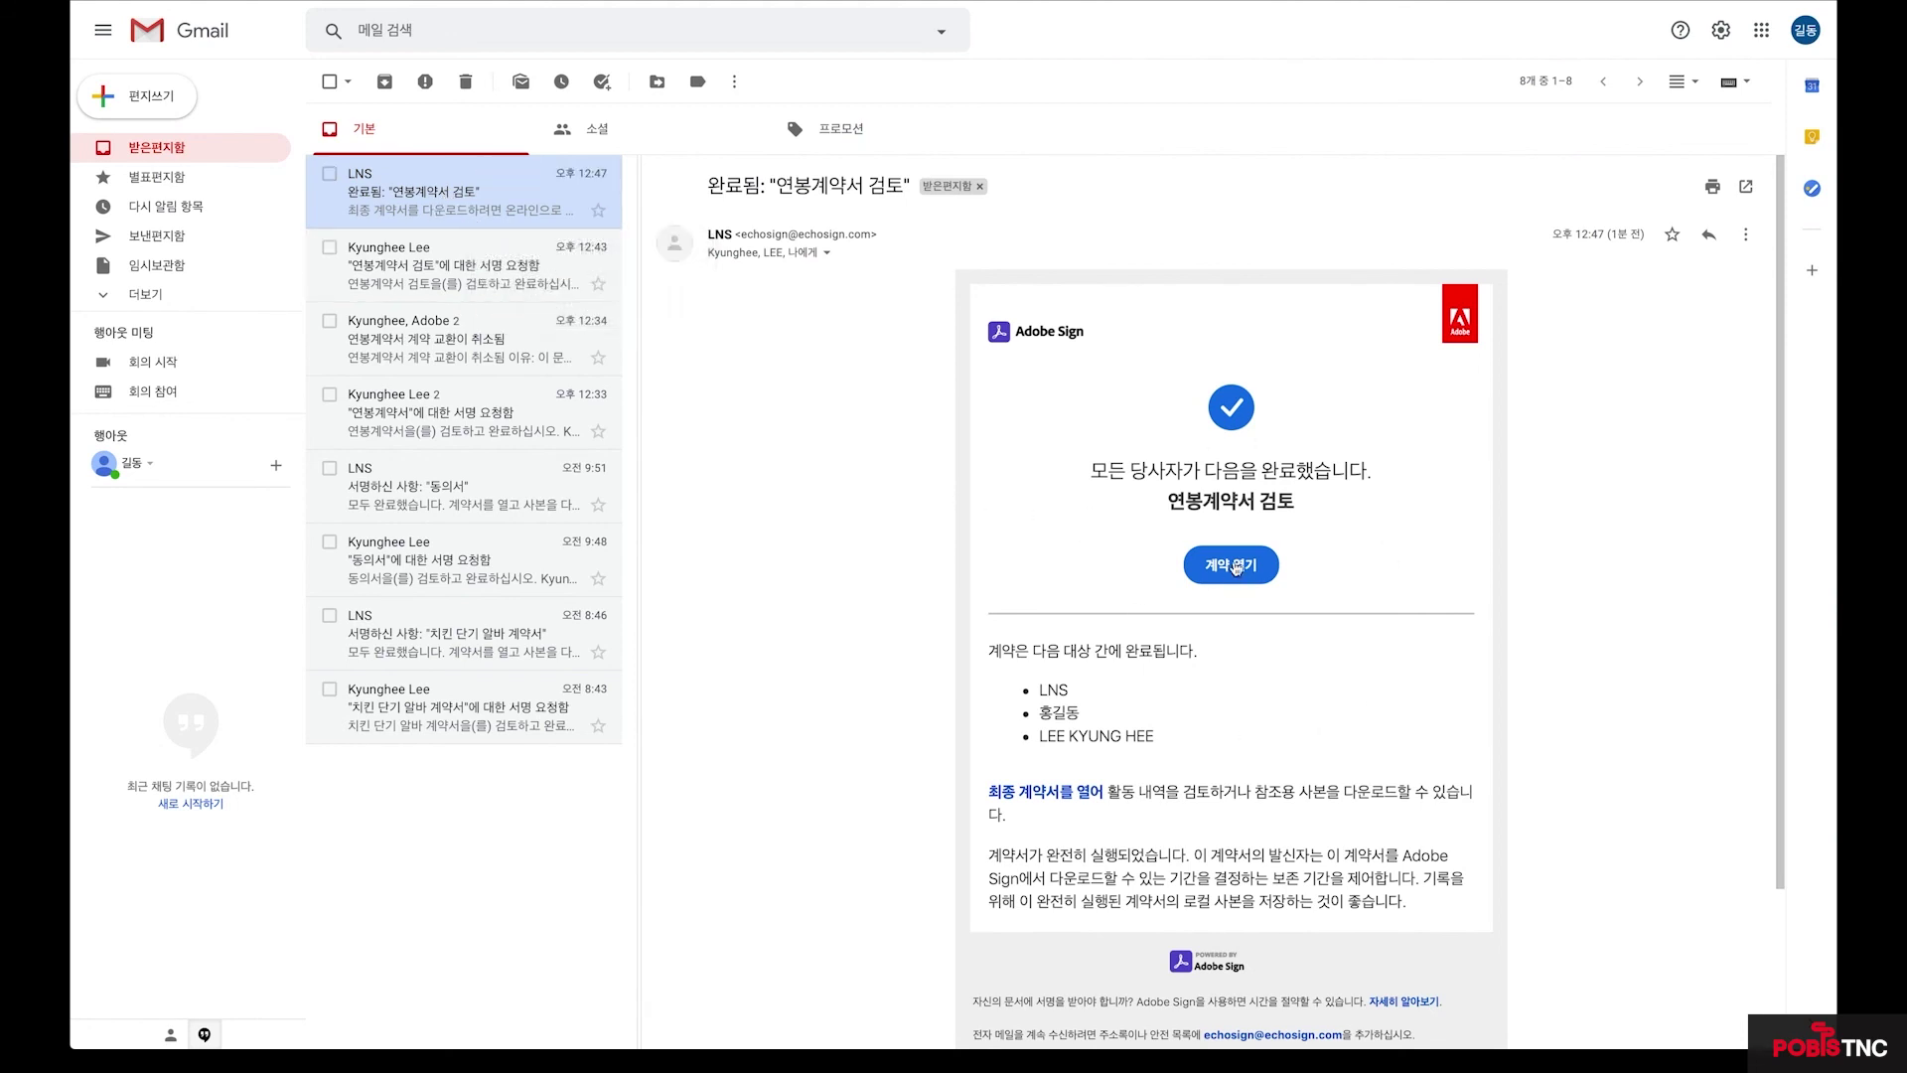
left_click(1233, 568)
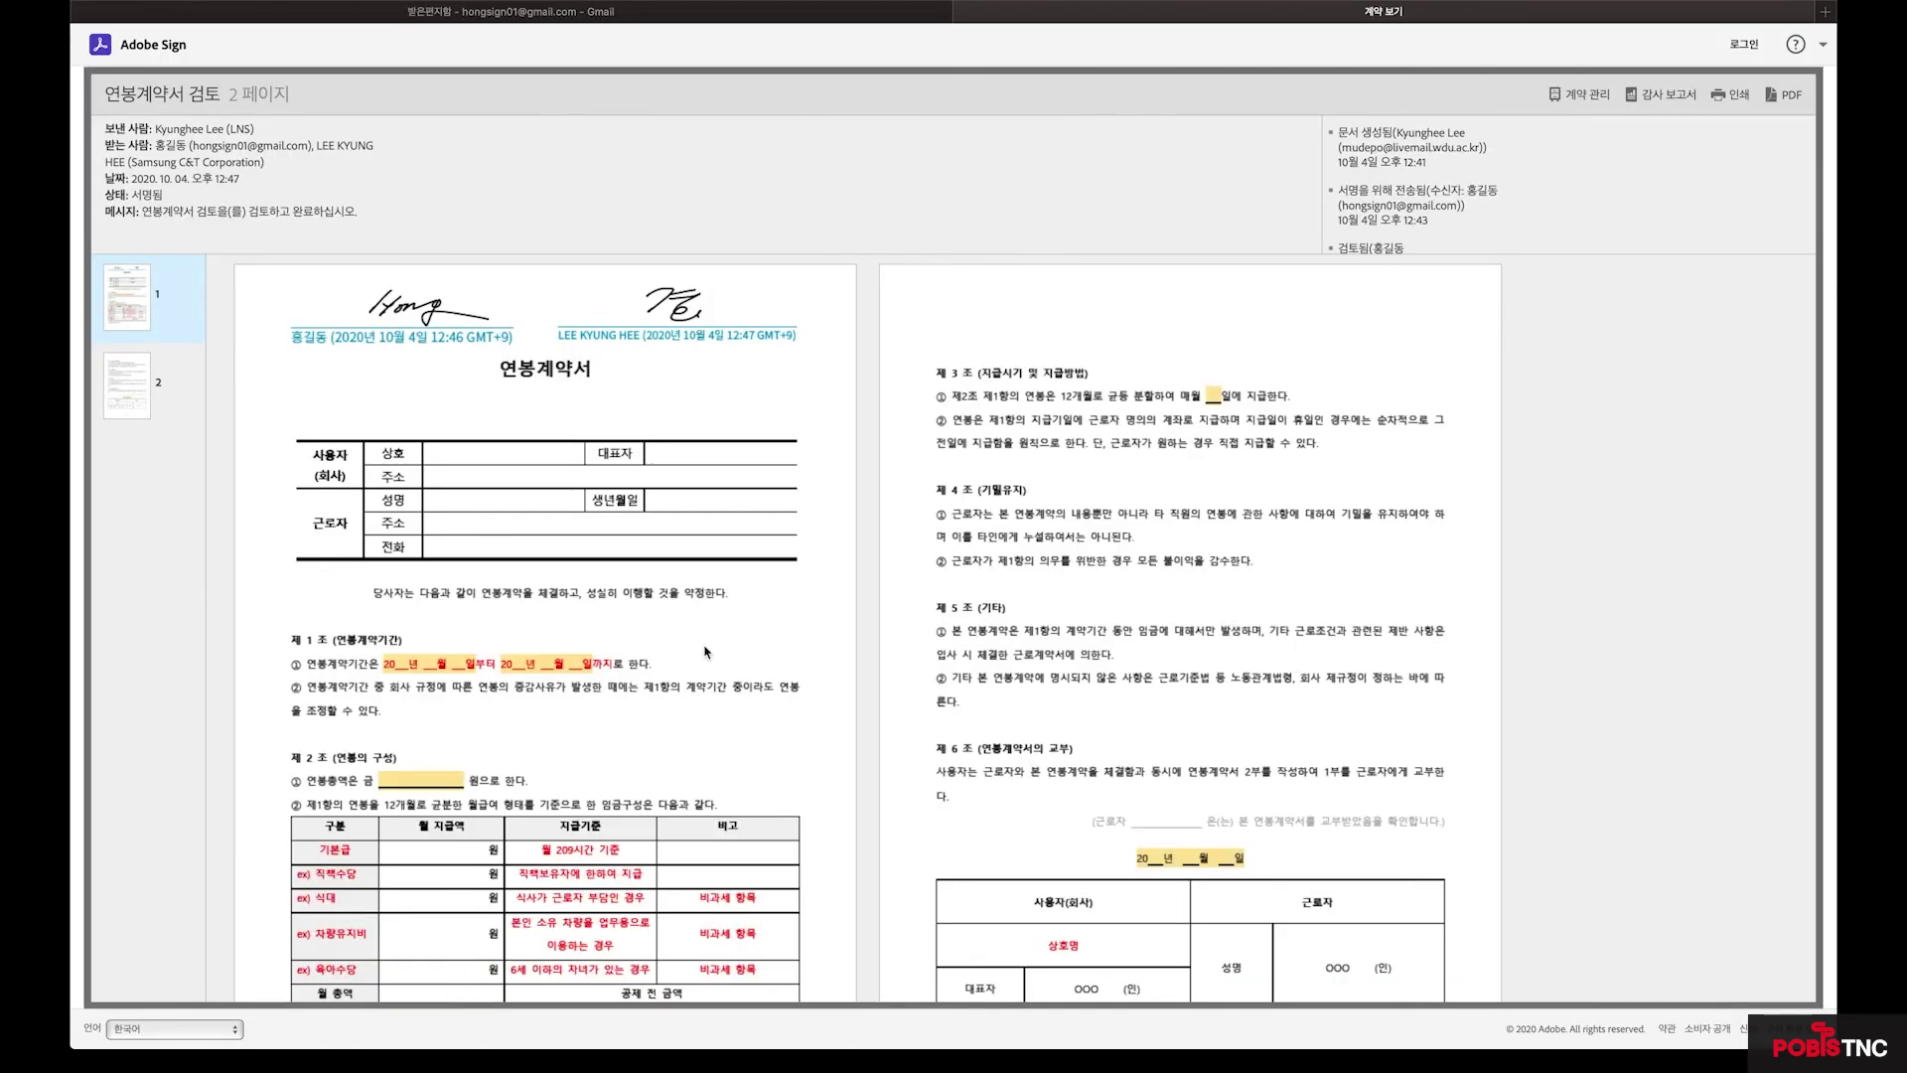
scroll(708, 651, "down", 3)
scroll(695, 398, "up", 3)
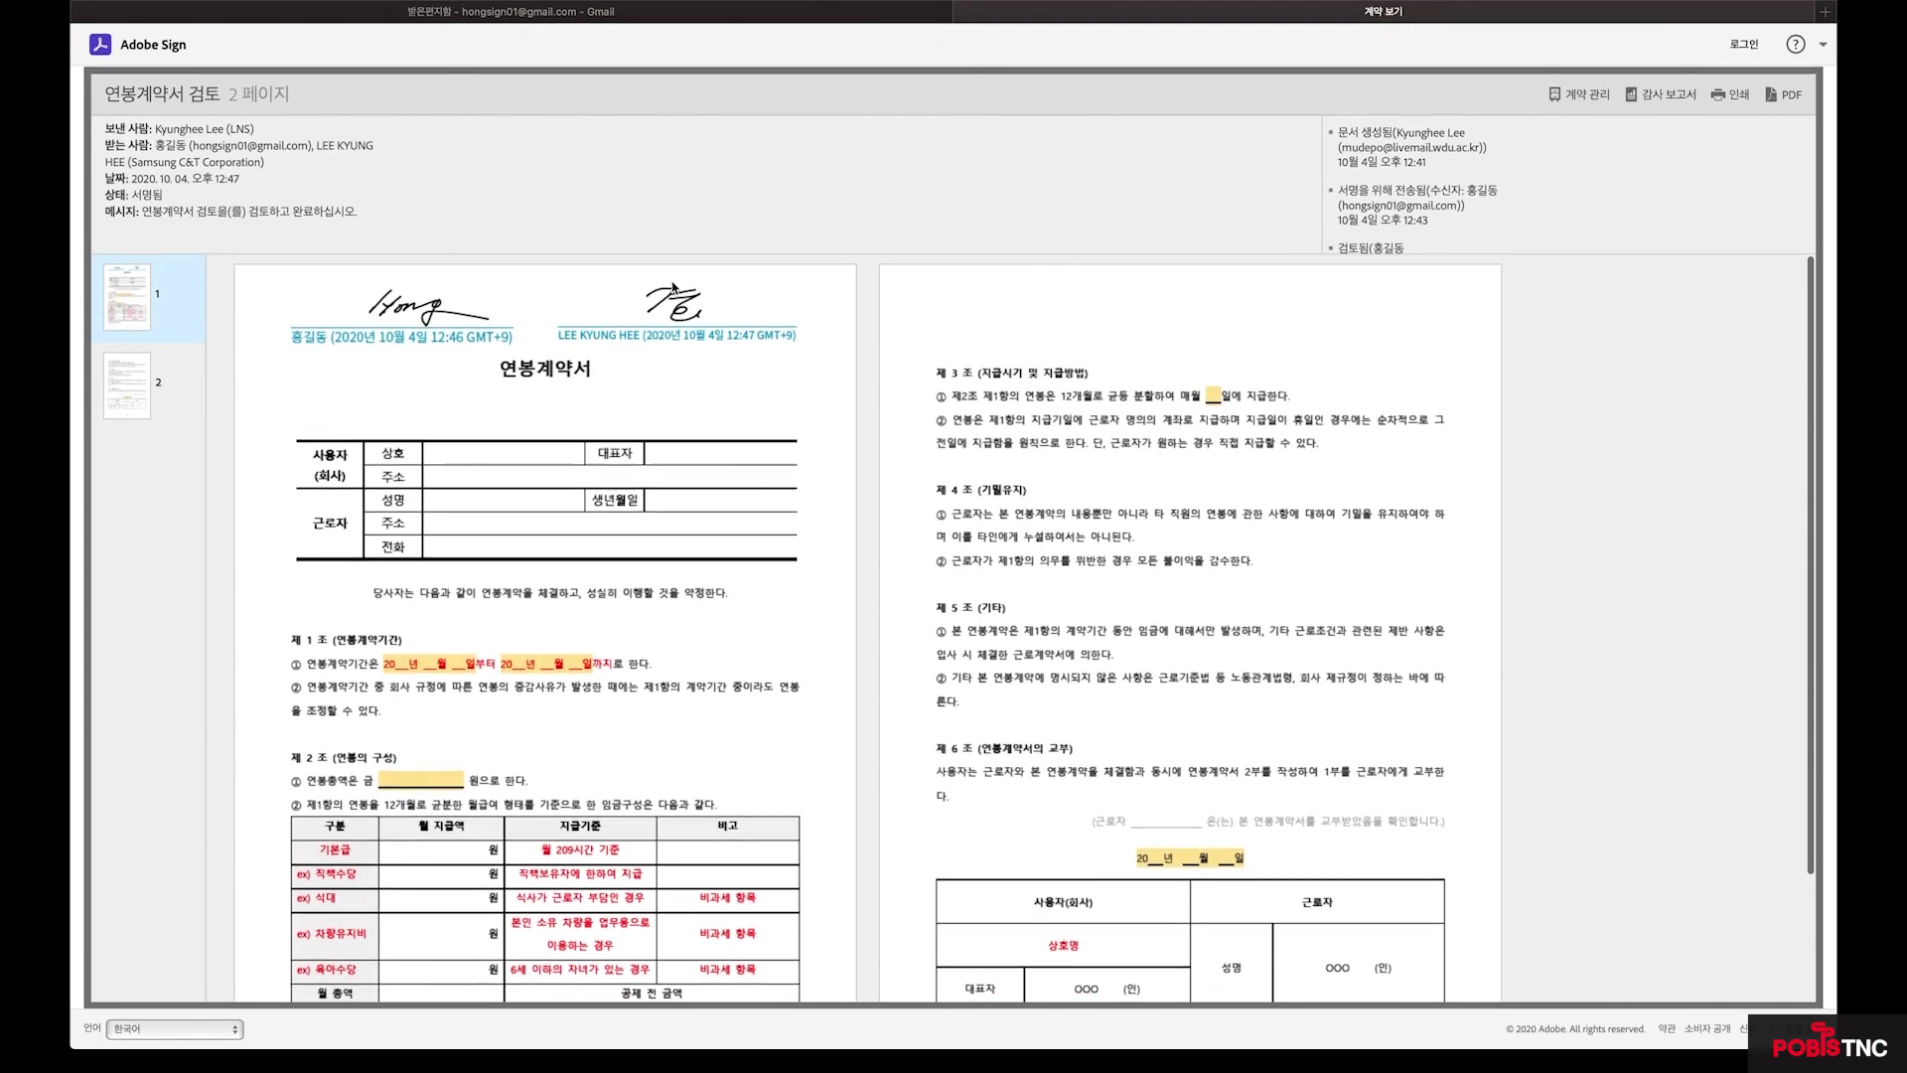